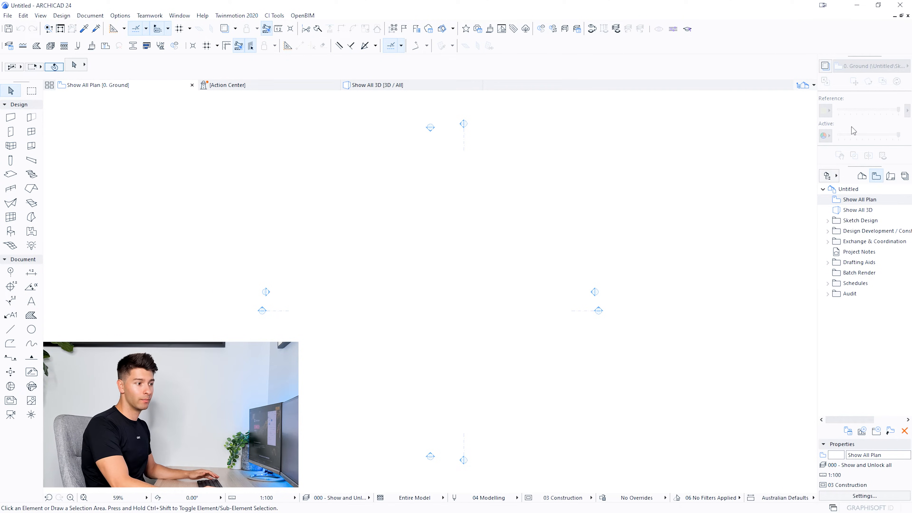
click(187, 16)
mouse_move(193, 152)
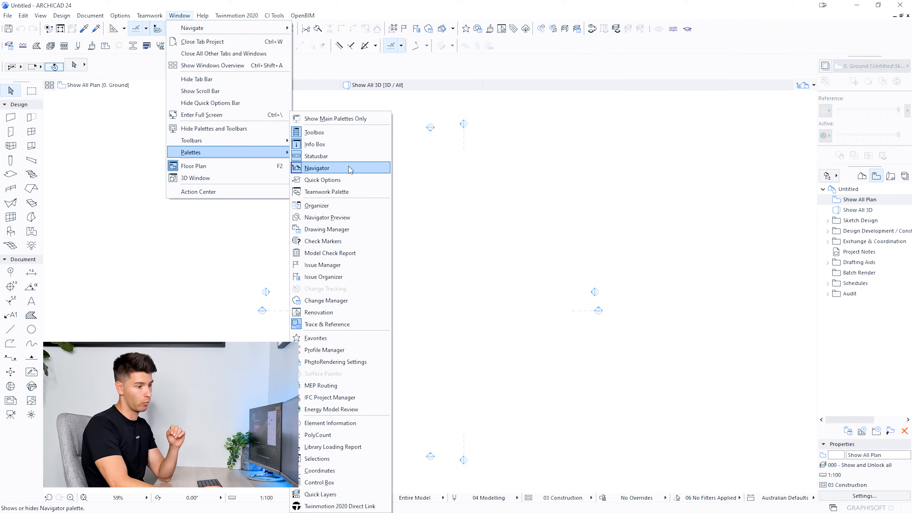
click(481, 202)
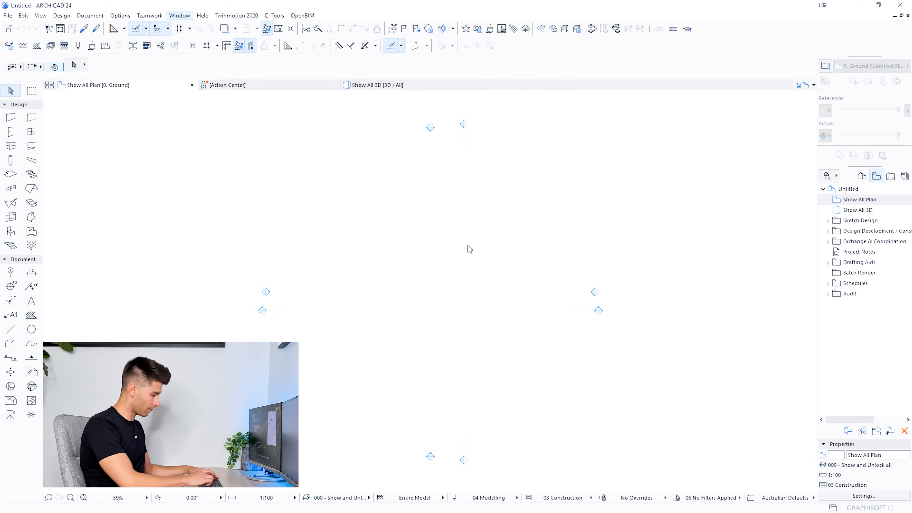
Step: Insert a Footings storey below Ground in the storey settings with a height to next of 172
key(ctrl+7)
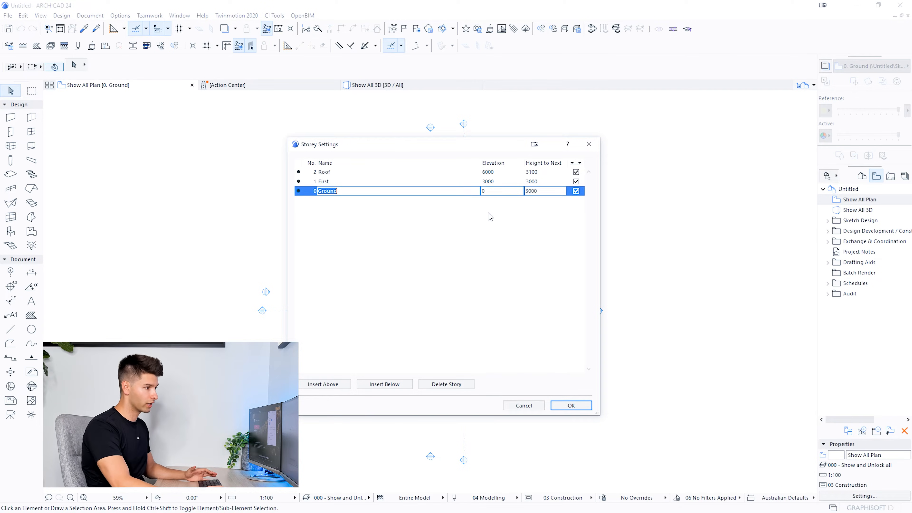
key(End)
click(391, 383)
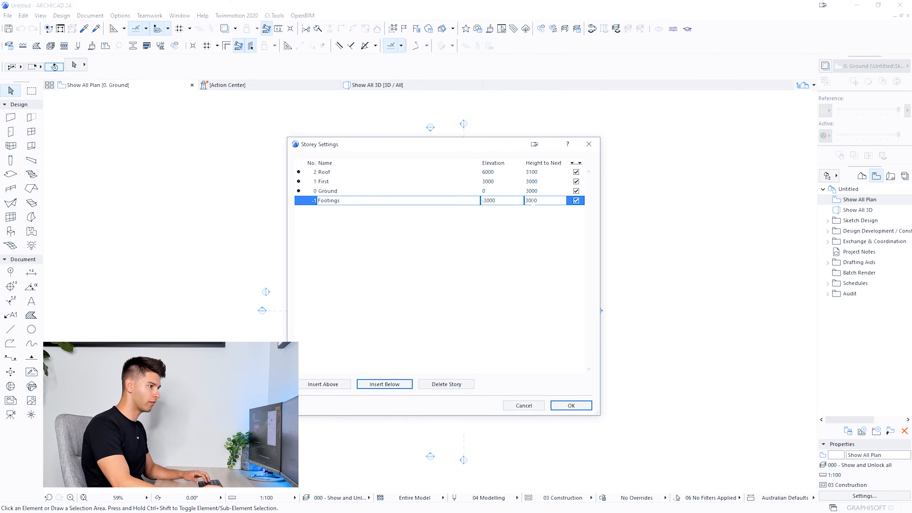
double_click(533, 200)
text(172)
key(Return)
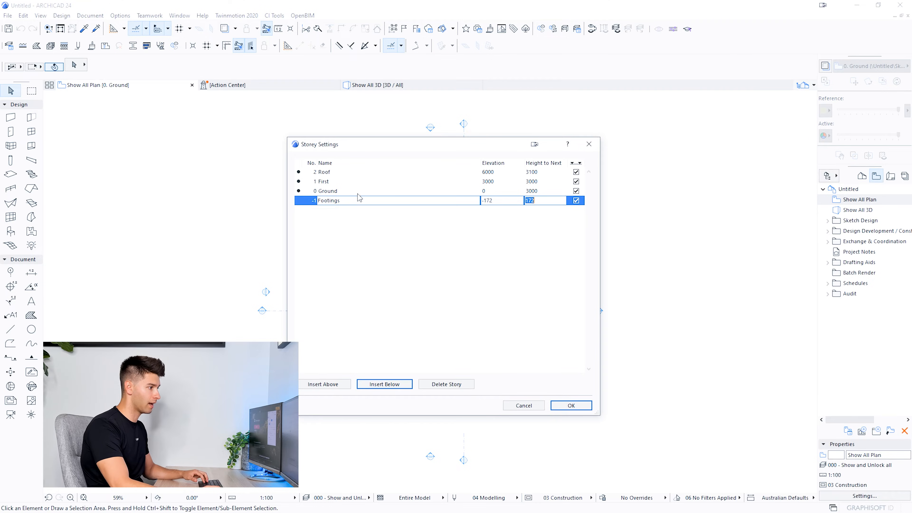
Step: Insert a Ground Ceiling storey above Ground and set its height to next to 300
key(Up)
key(Return)
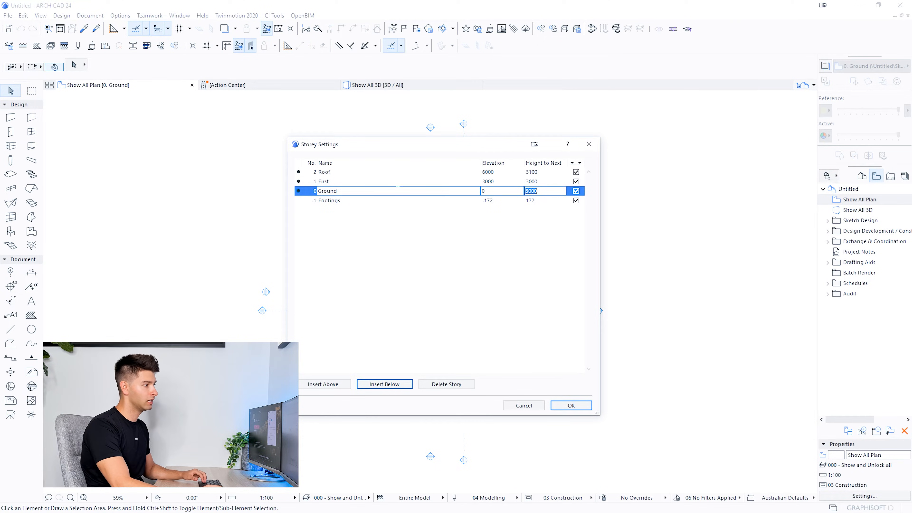
click(324, 384)
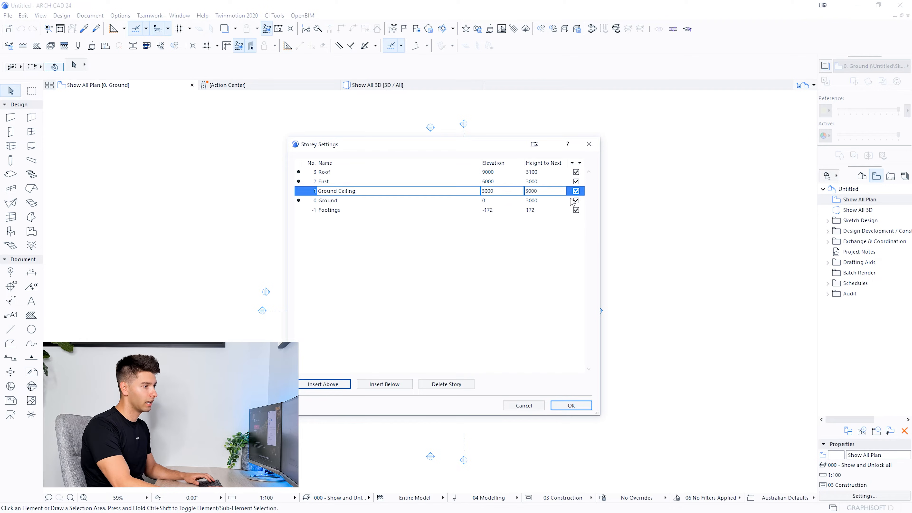
key(Tab)
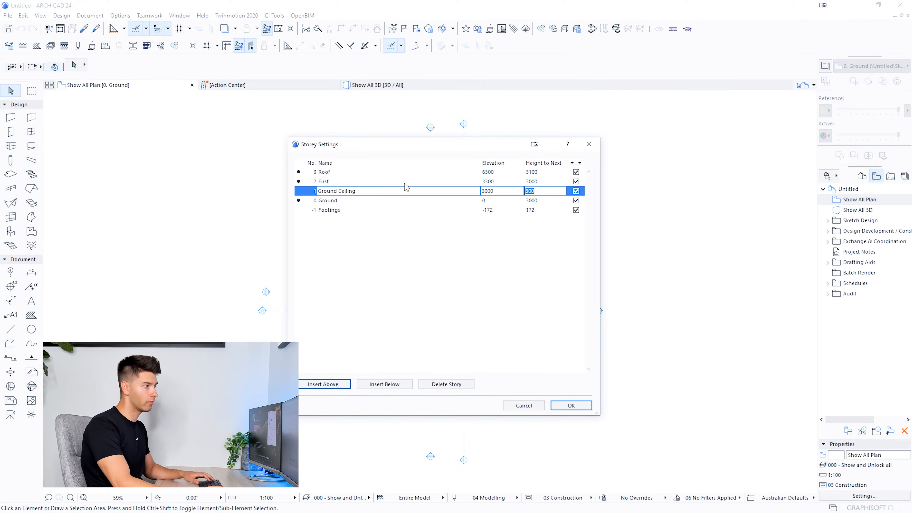
Step: Change the Roof storey's height to next, apply the storey settings and show the project map
click(370, 172)
text(30)
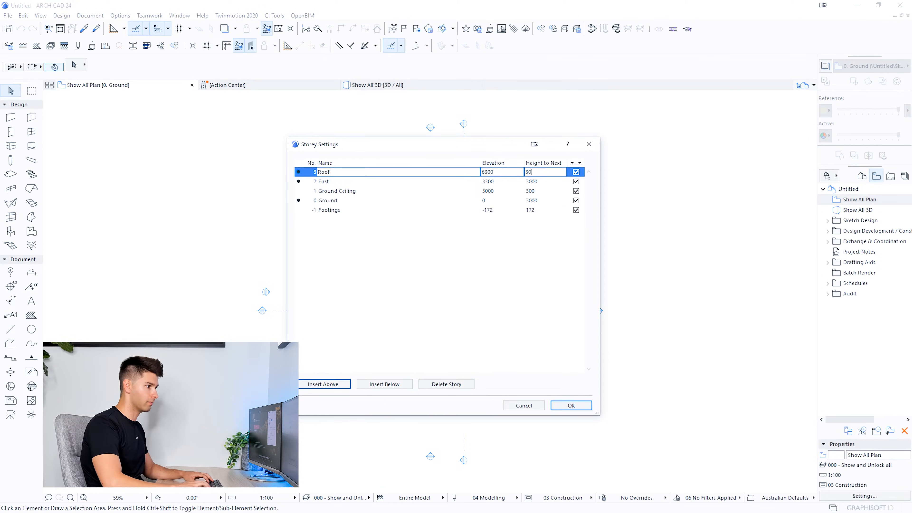
click(571, 405)
click(862, 176)
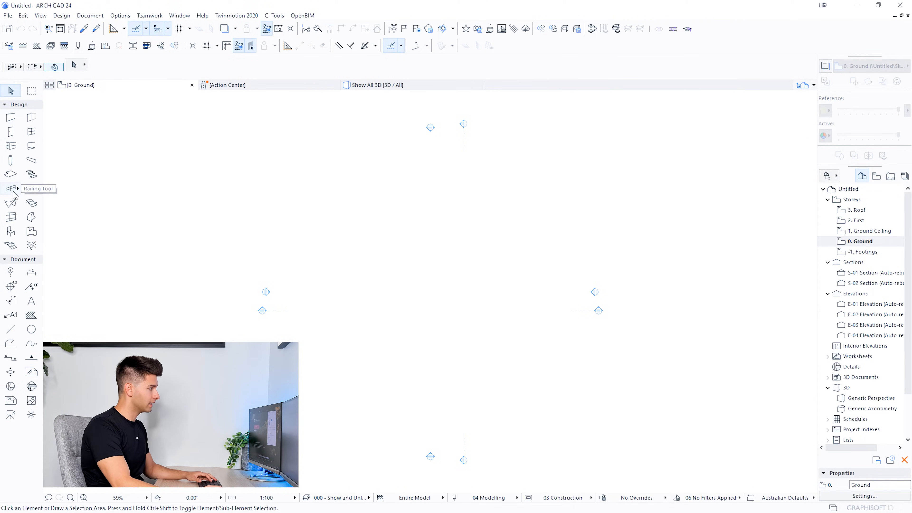
click(11, 174)
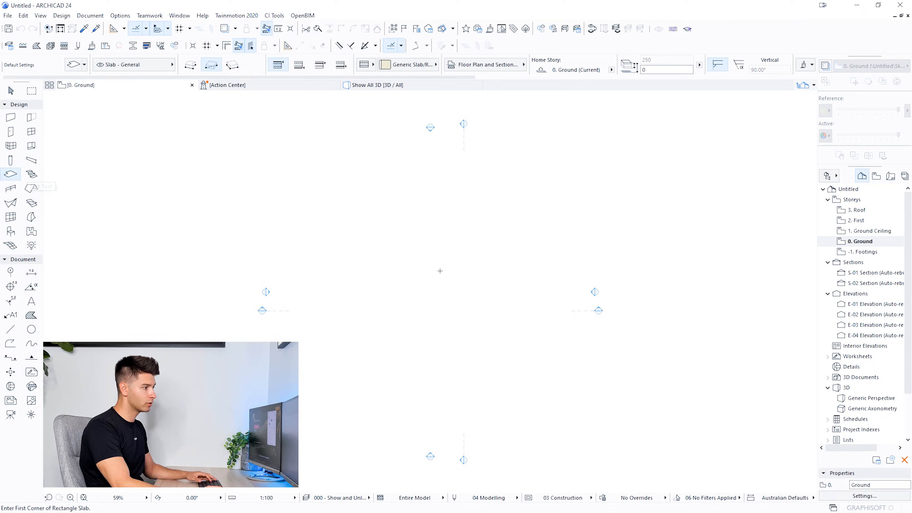
click(323, 259)
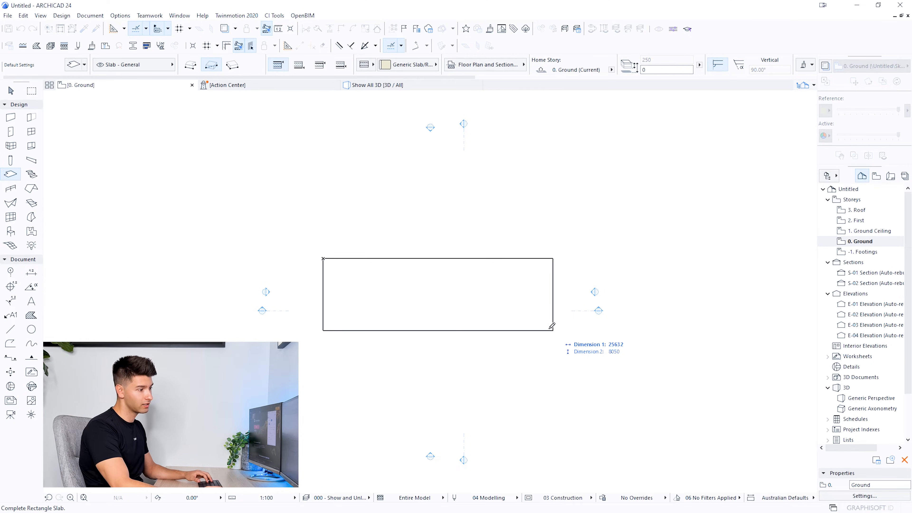
click(537, 324)
key(Escape)
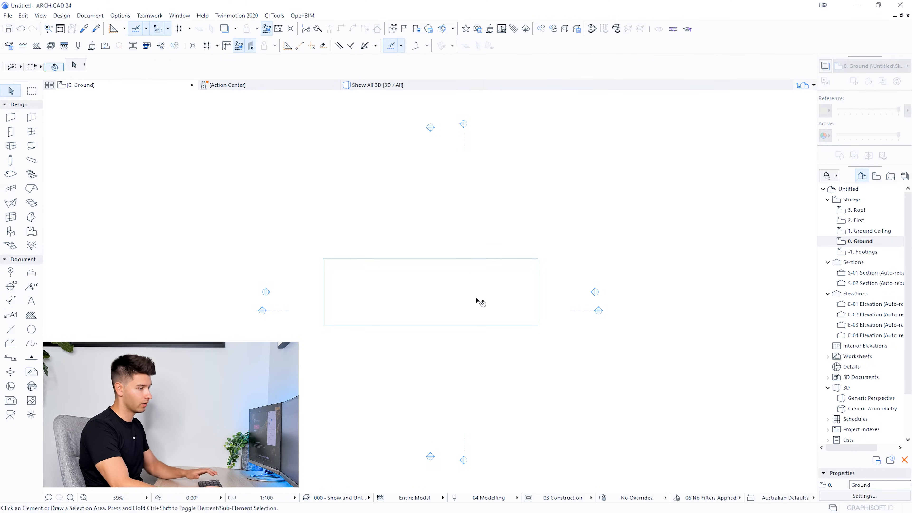
click(479, 301)
key(Delete)
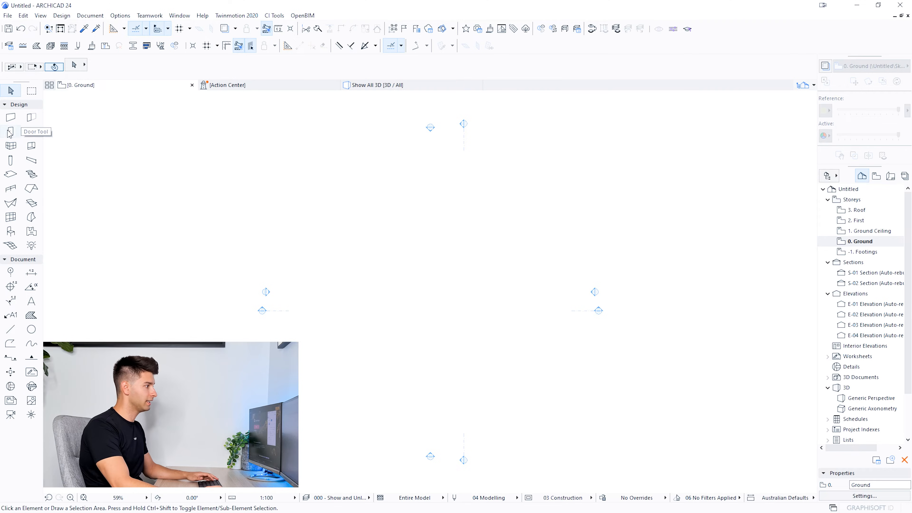
Step: Draw a rectangular slab 20000 by 6000 on the Ground storey between the elevation markers
click(10, 174)
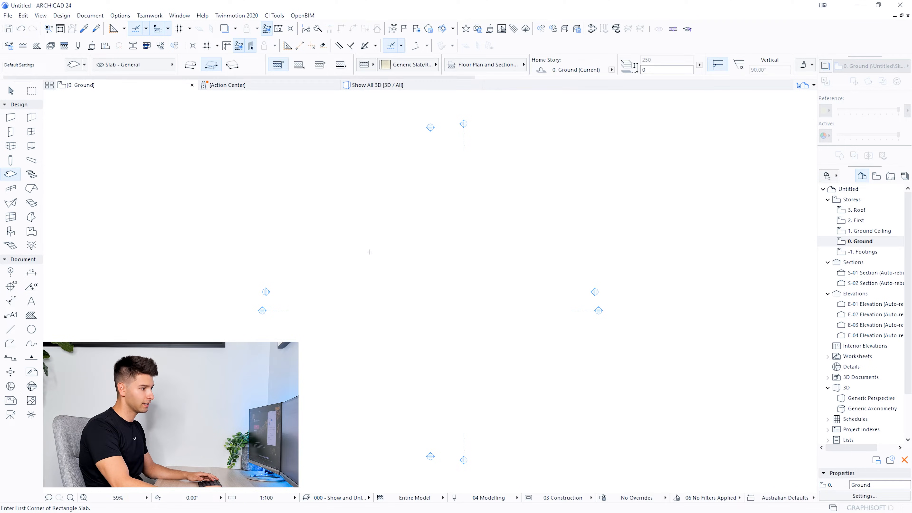
click(330, 255)
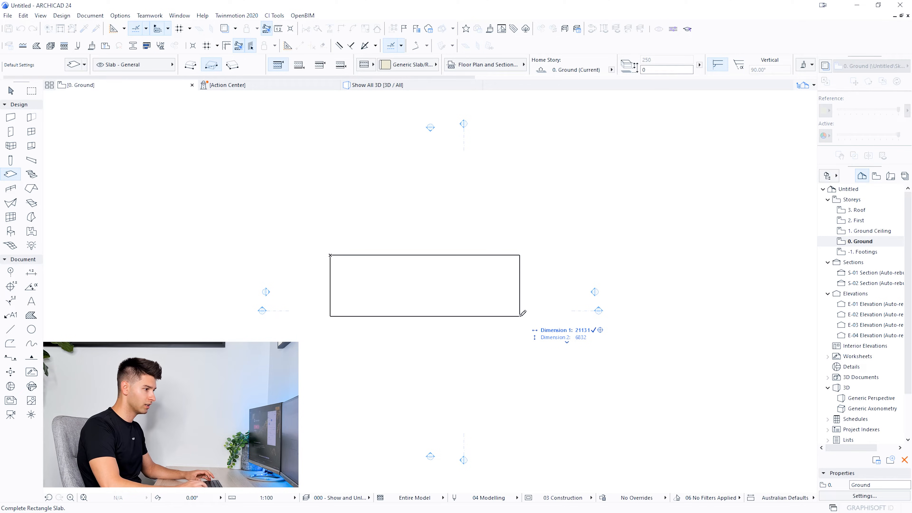
text(20000)
key(Tab)
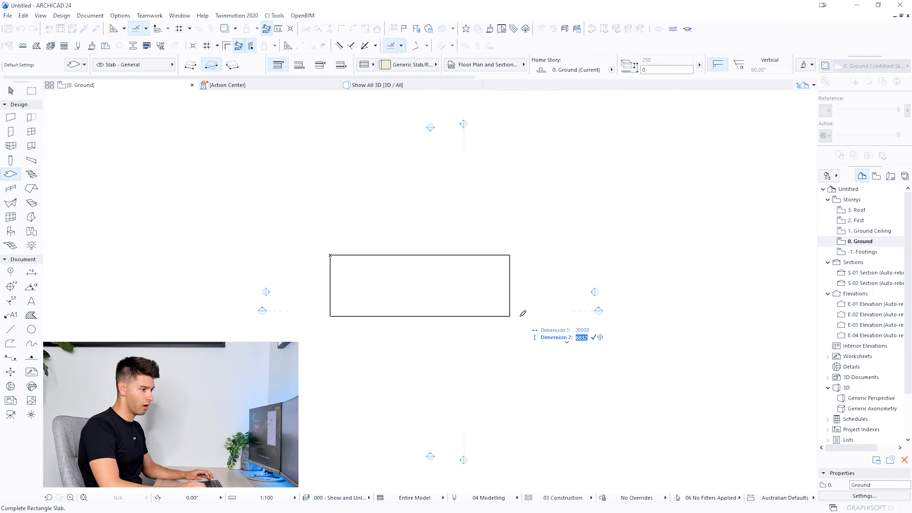
text(6000)
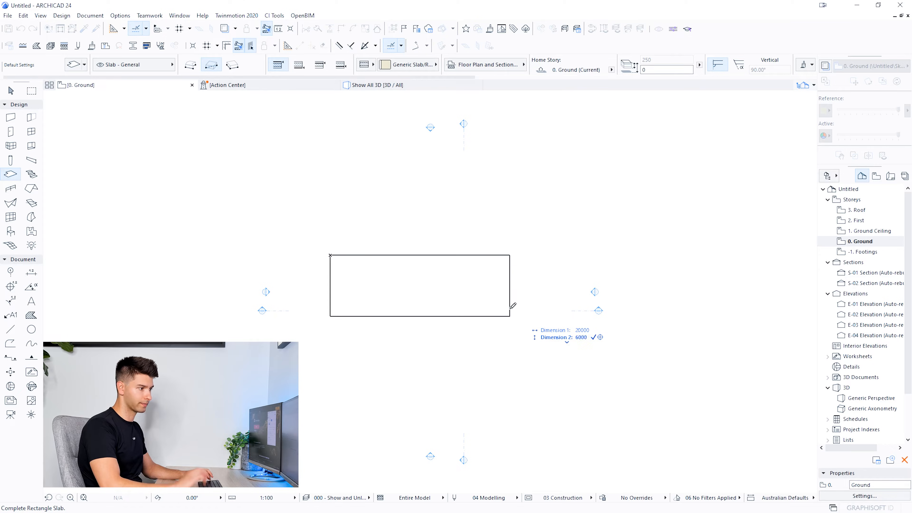
key(Return)
key(Escape)
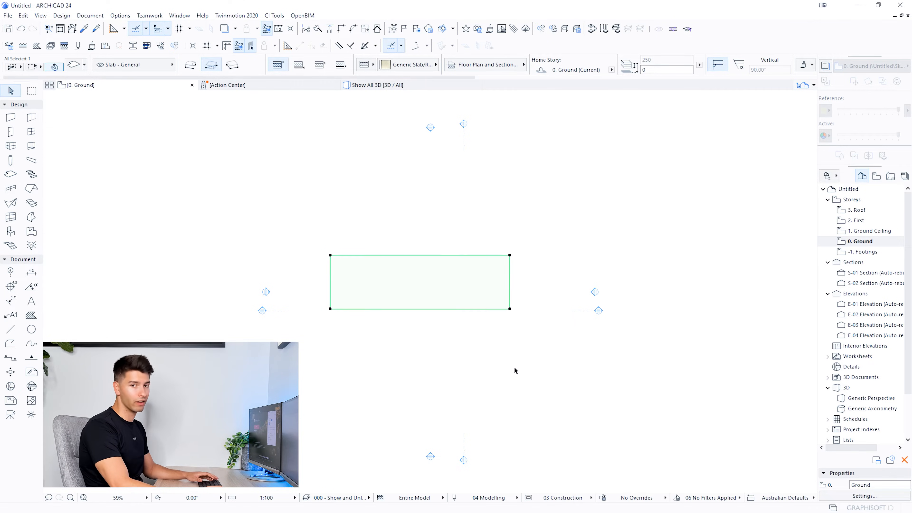
key(Escape)
Step: Close the existing Show All 3D view and display the whole model in 3D, looking down on the slab
mouse_move(407, 85)
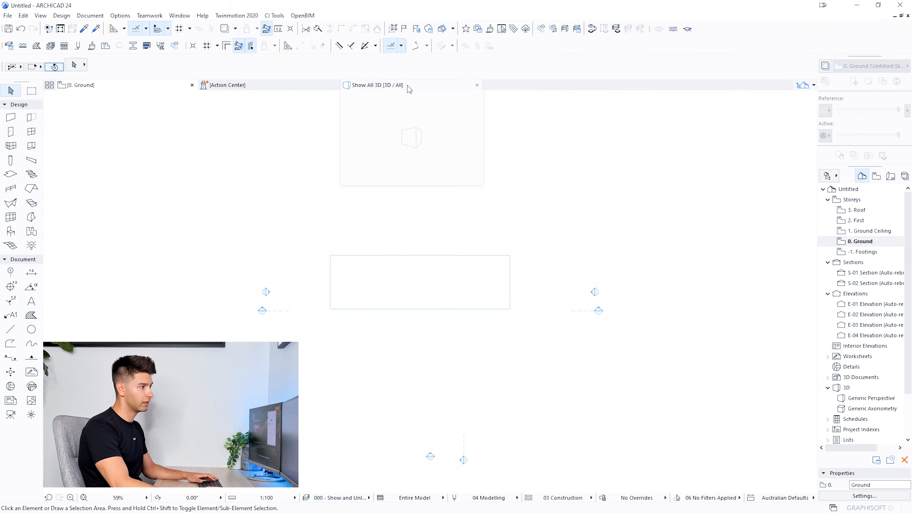
click(477, 84)
right_click(305, 214)
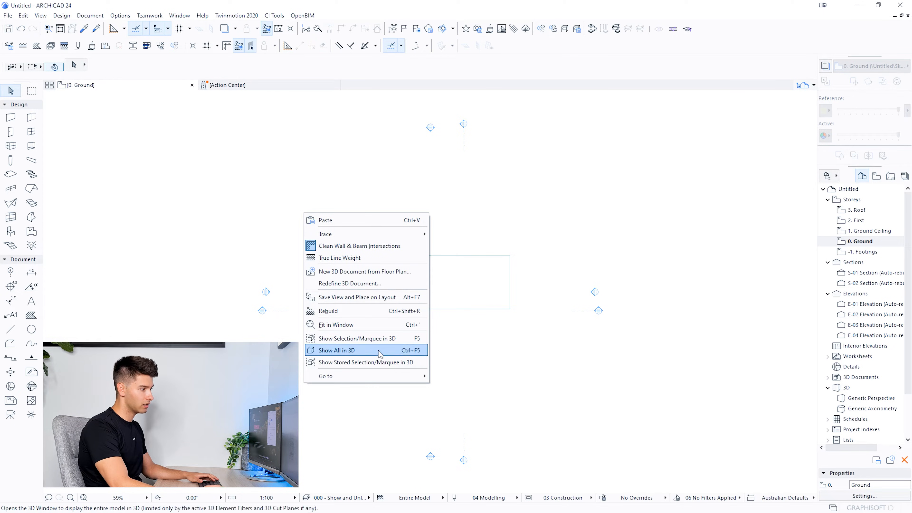
click(366, 351)
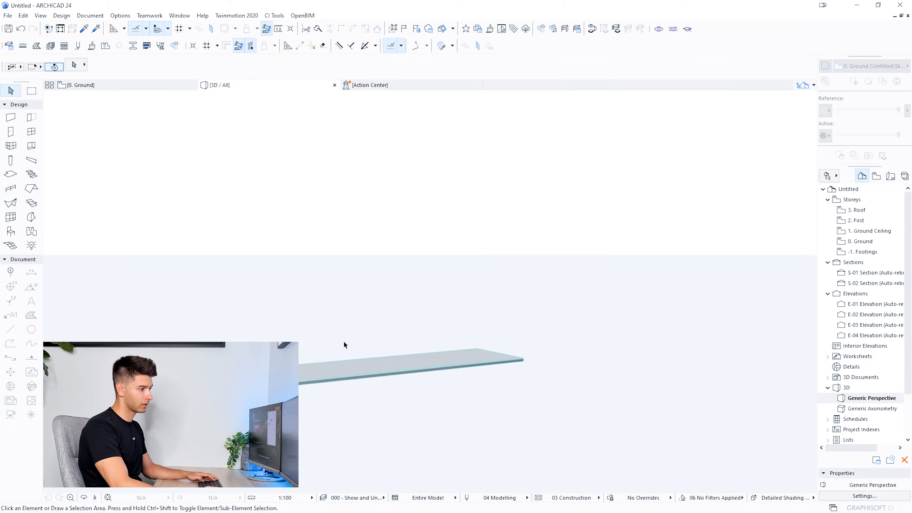
shift+middle_drag(450, 371, 432, 352)
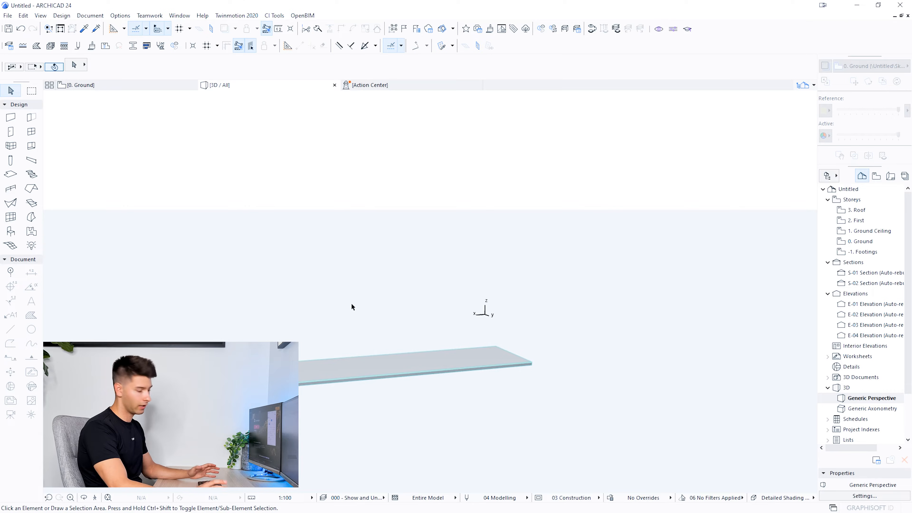
shift+middle_drag(465, 303, 410, 389)
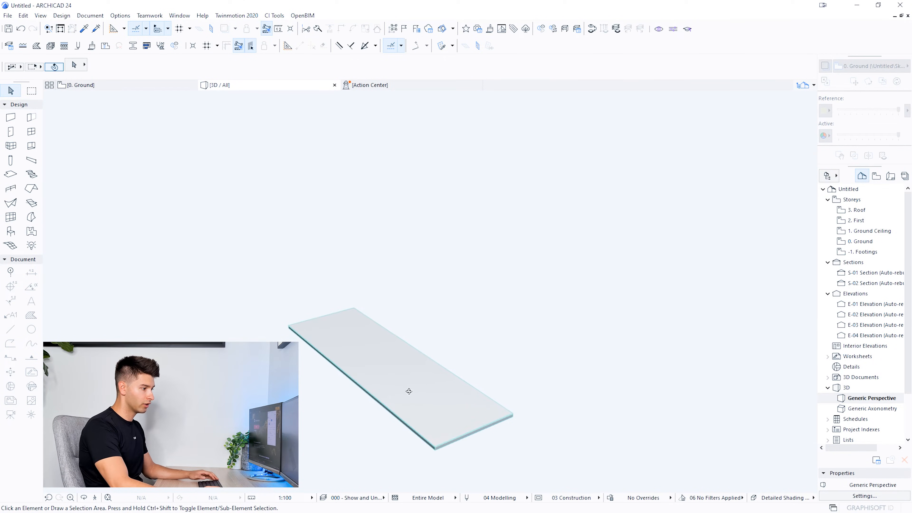
Step: Select the slab in the 3D view and open its selection settings
click(433, 409)
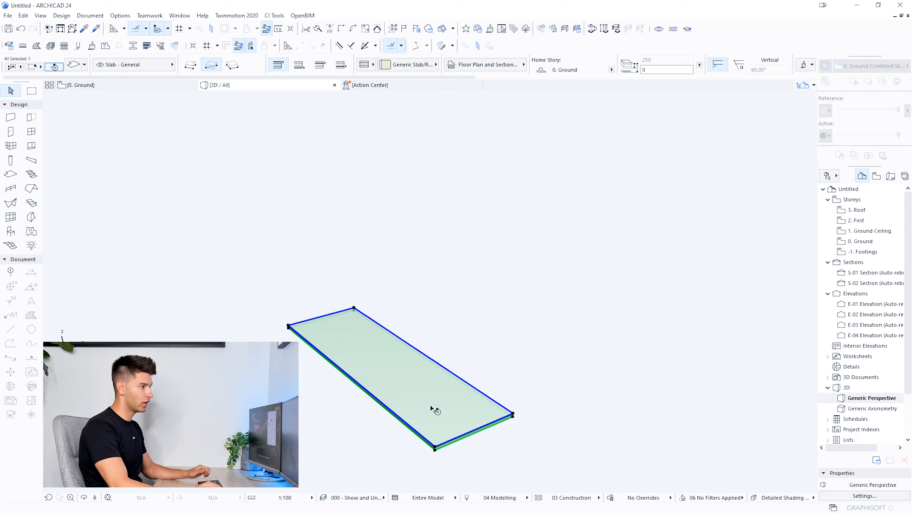
key(ctrl+t)
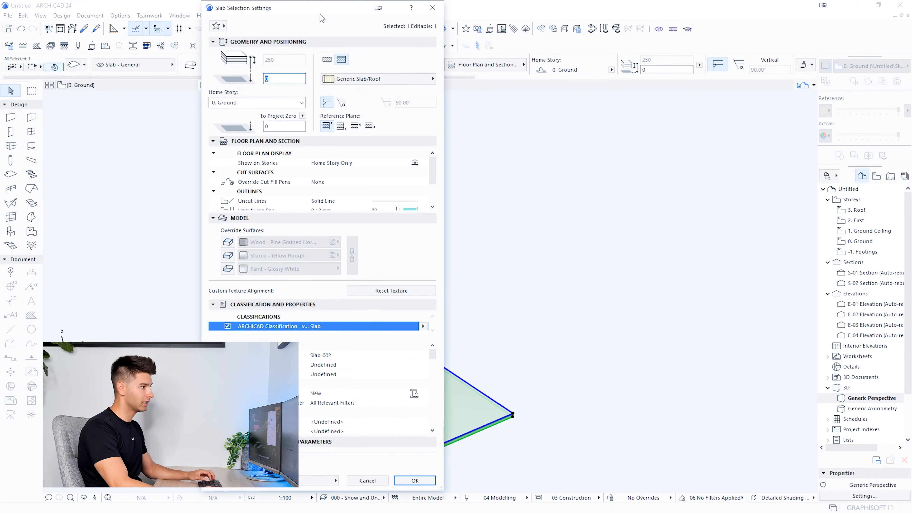
click(438, 13)
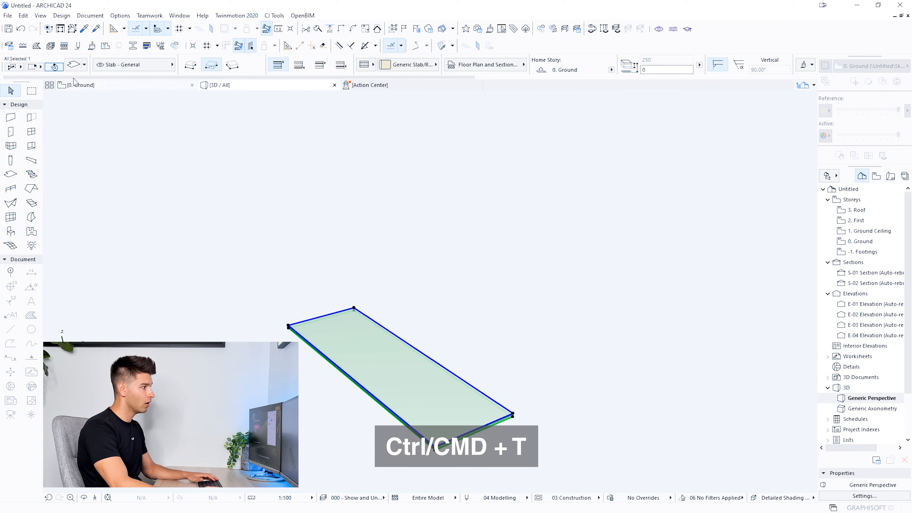
click(74, 65)
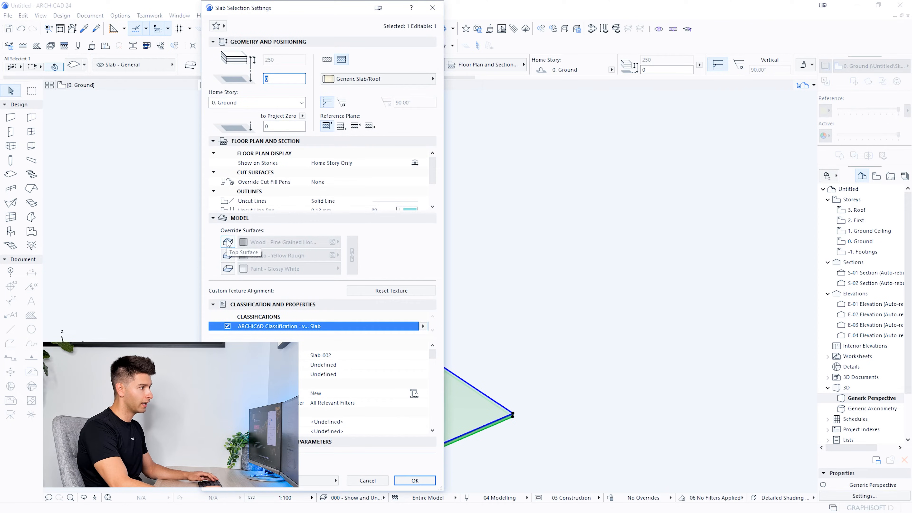
click(340, 79)
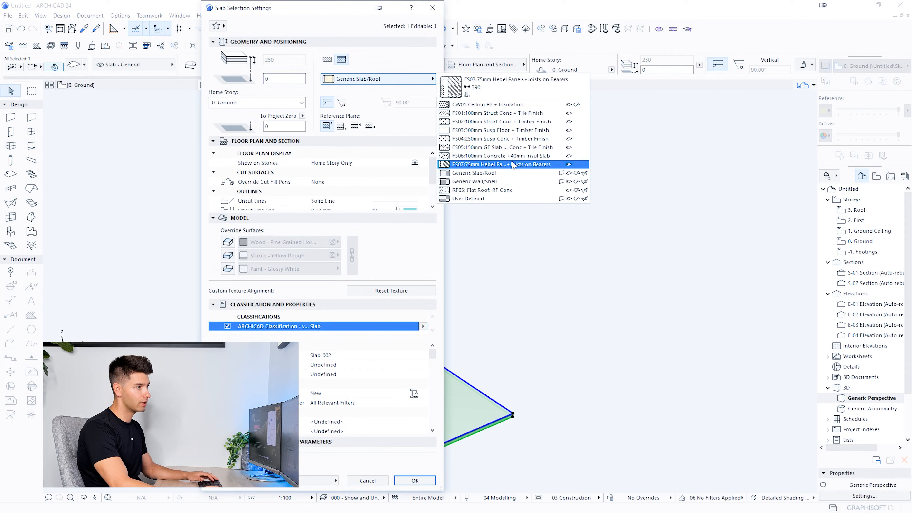
click(386, 82)
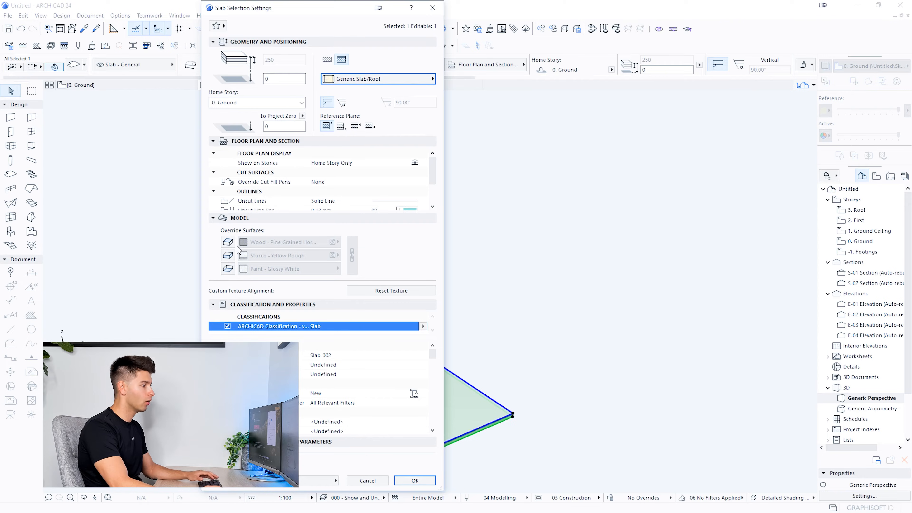
Step: Enable linked surface overrides for the slab's top, edge and bottom, and set them all to Concrete - Light 23
click(227, 242)
click(228, 255)
click(227, 268)
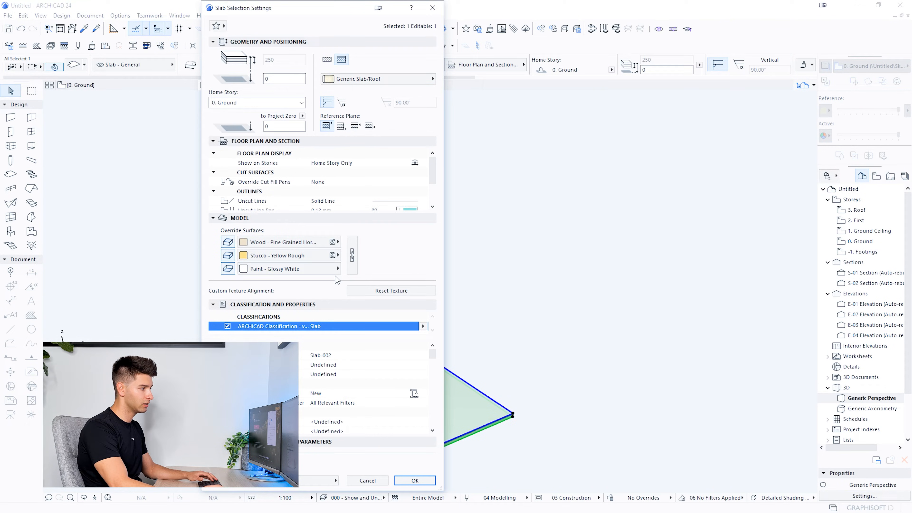
click(352, 256)
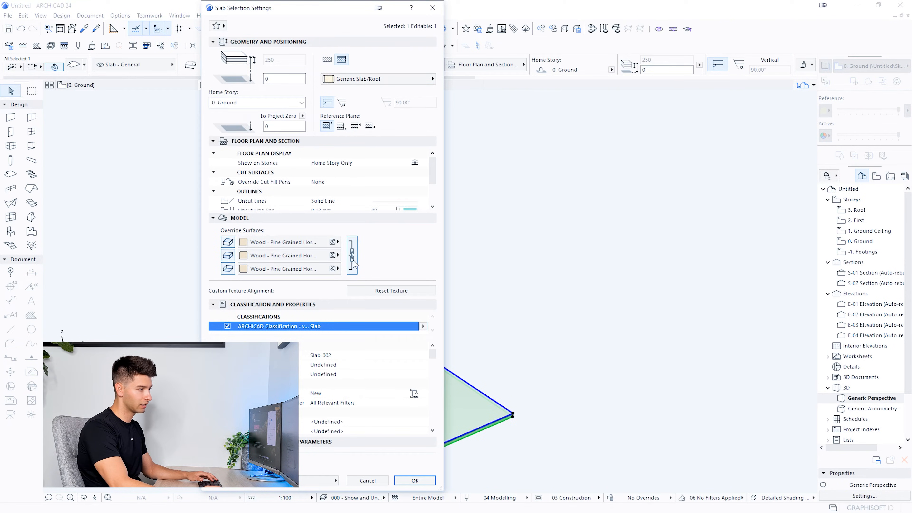
click(298, 243)
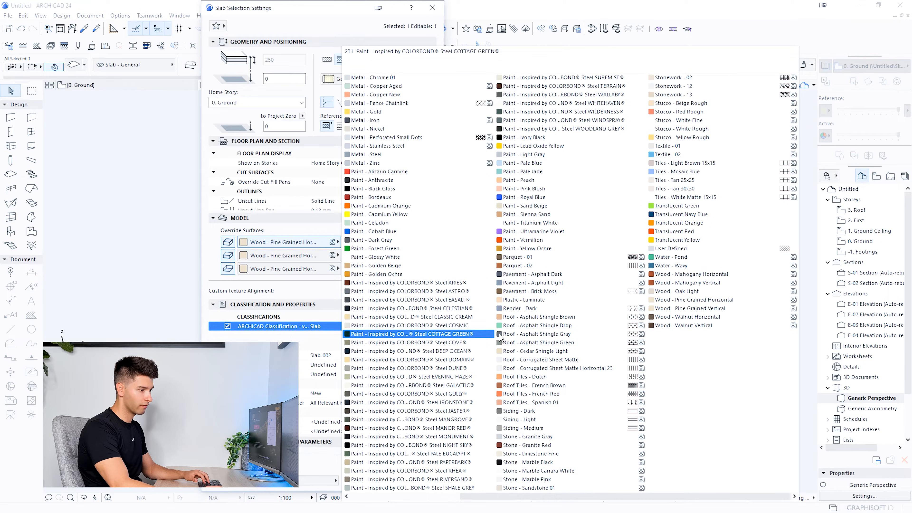
scroll(485, 324, left, 2)
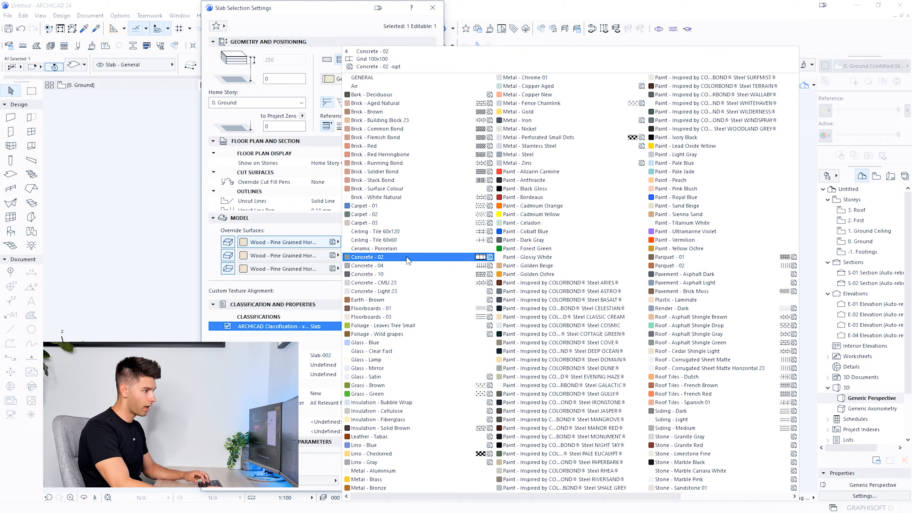
click(405, 291)
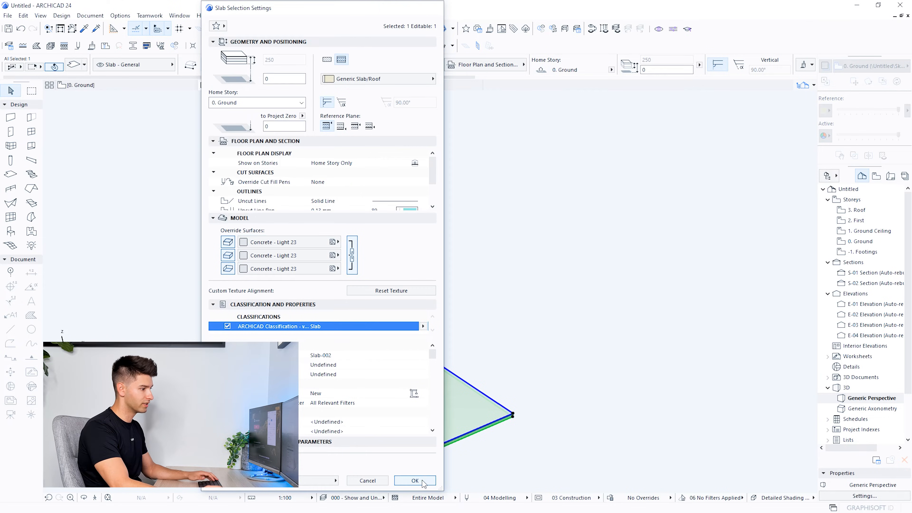
Step: Apply the concrete surface overrides to the slab, clear the selection and view the whole slab in 3D
click(415, 480)
key(Escape)
scroll(454, 424, up, 7)
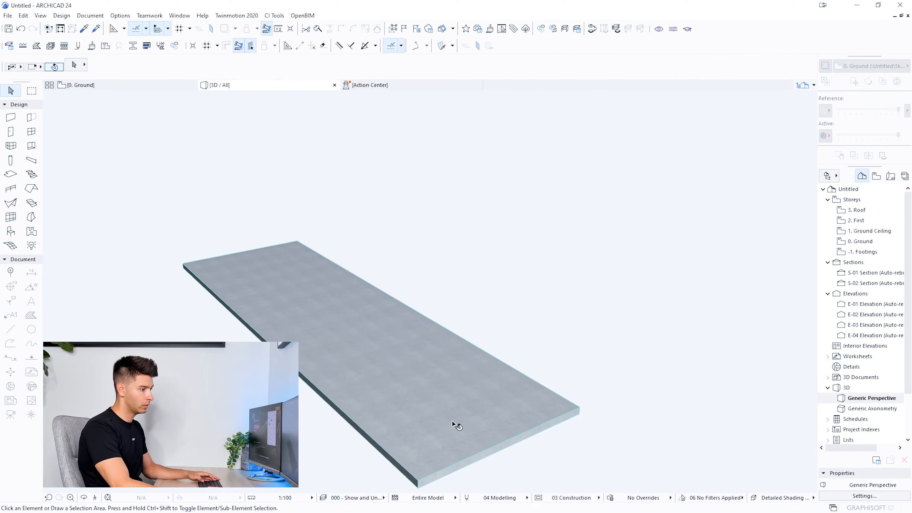
shift+middle_drag(454, 426, 390, 319)
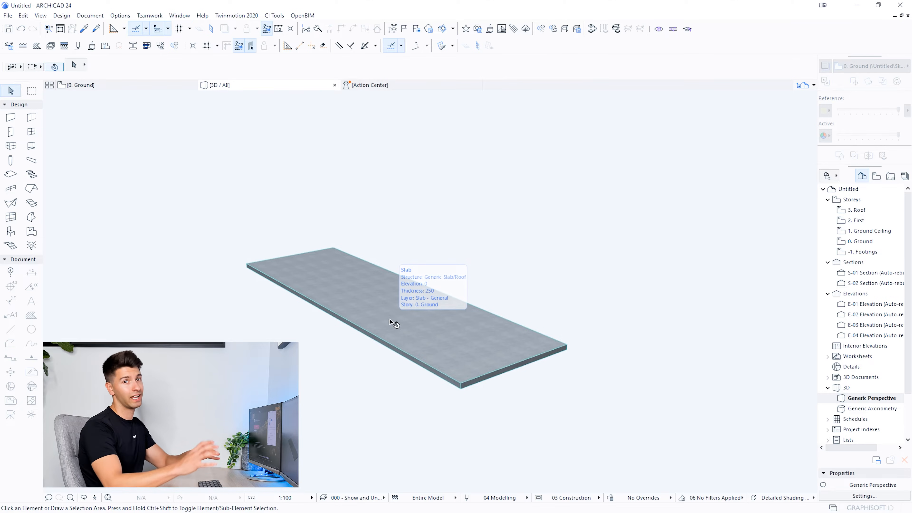
click(391, 321)
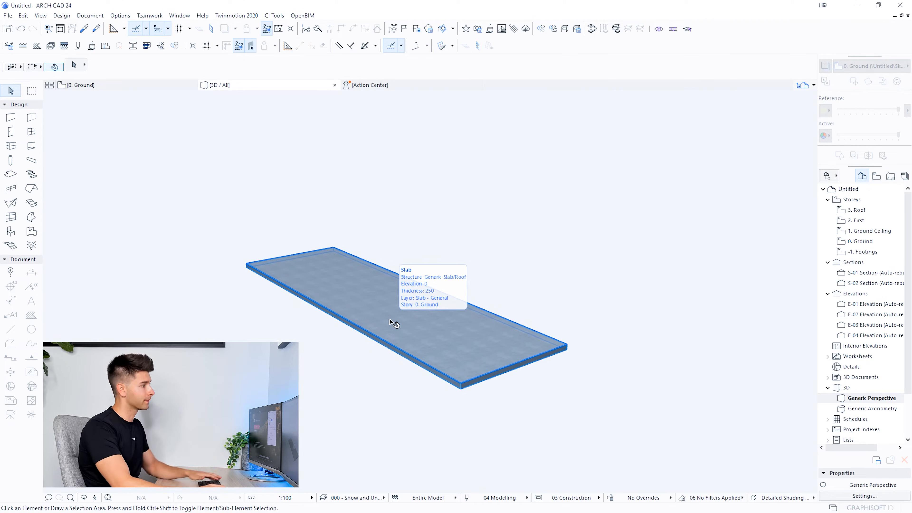
scroll(399, 303, down, 1)
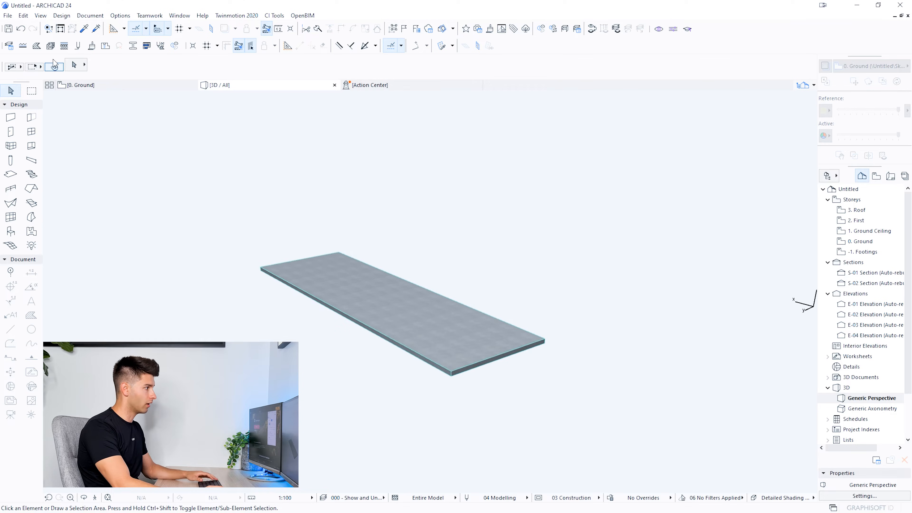
Step: Open the Ground storey plan and set up the Wall tool on the Wall - External layer with an Outside Face reference line
double_click(859, 242)
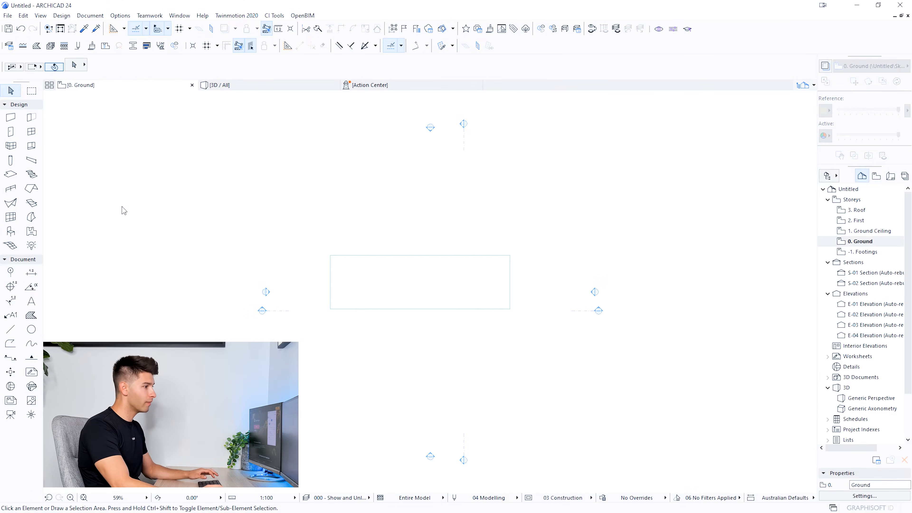
click(10, 117)
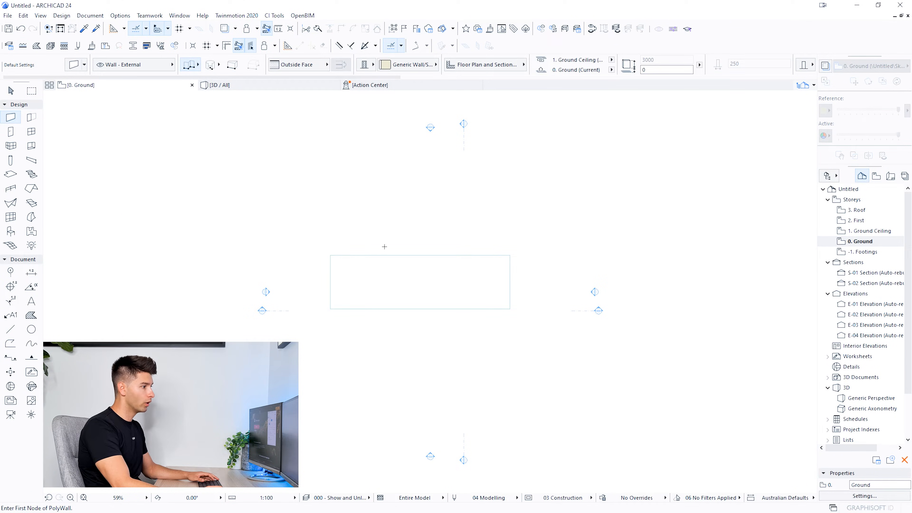
click(126, 66)
scroll(273, 425, down, 3)
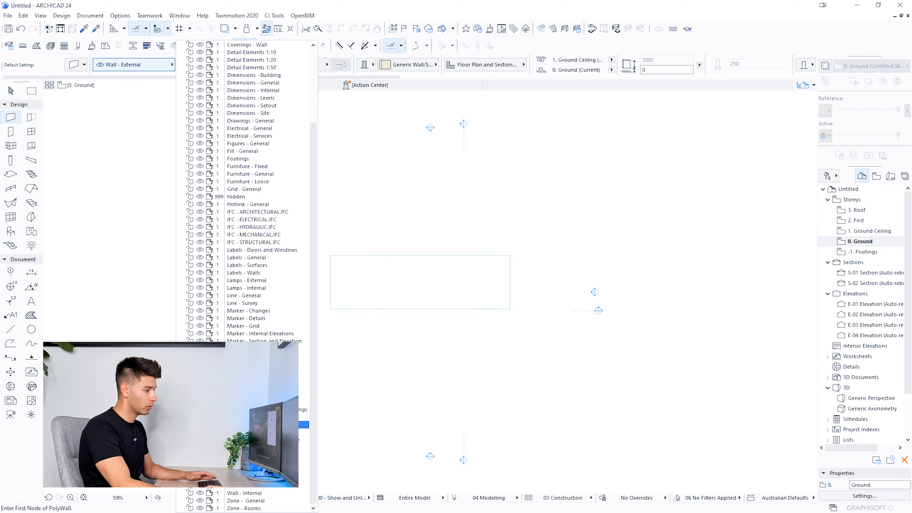
click(233, 489)
scroll(437, 313, up, 4)
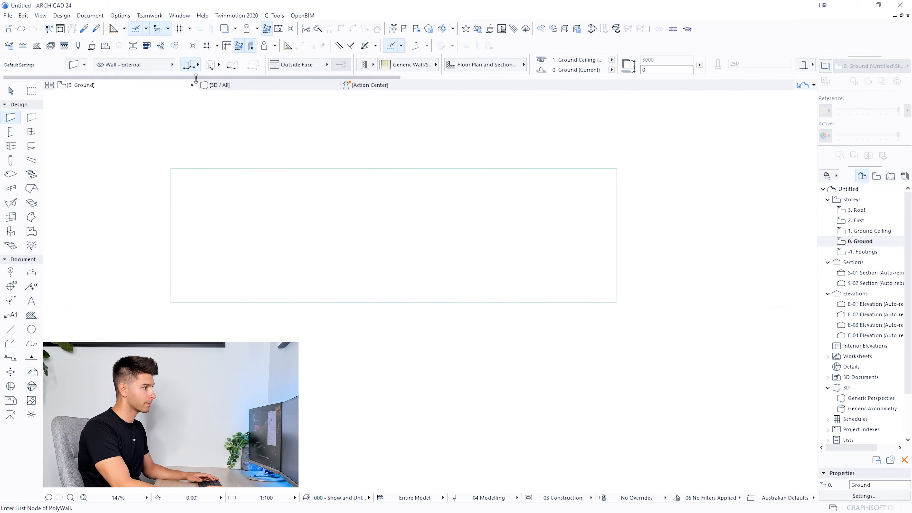
click(311, 69)
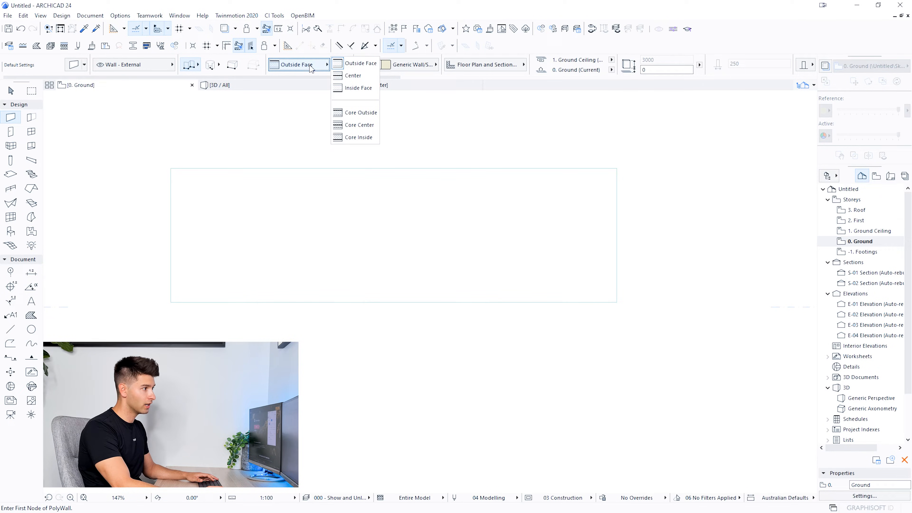
click(366, 68)
Step: Start the polywall at the slab's upper-left corner and flip it so its thickness lies inside the slab edge
click(171, 169)
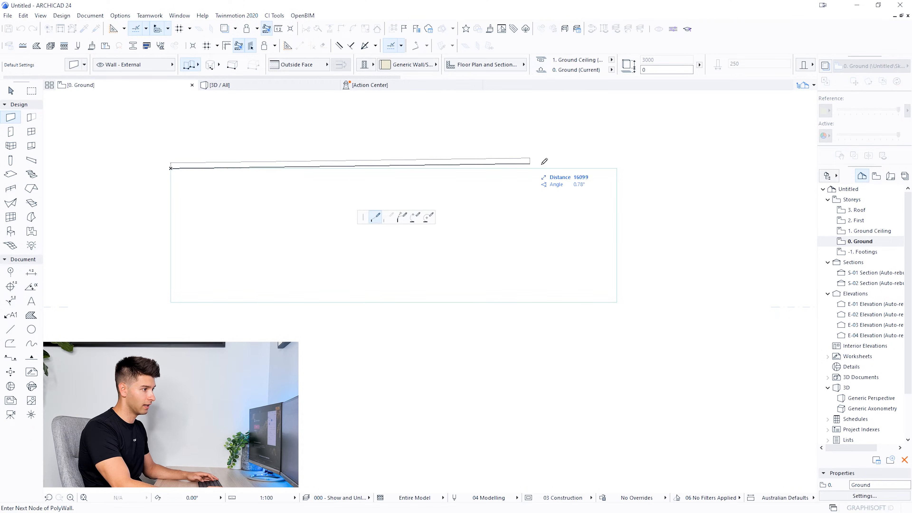
key(p)
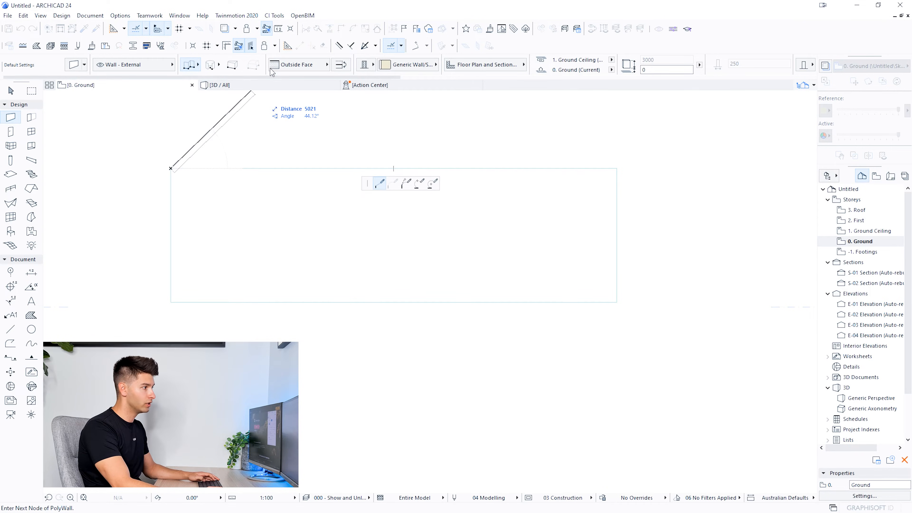
click(341, 65)
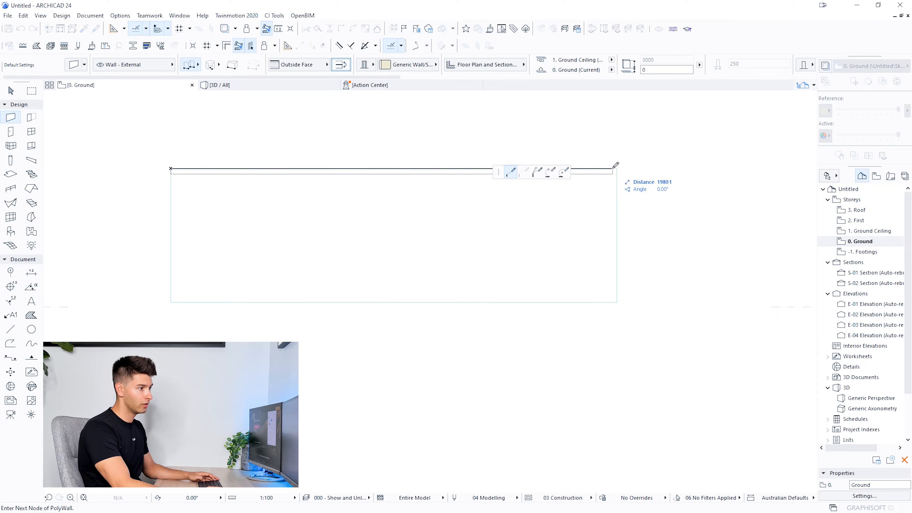
Step: Try the Center and Inside Face reference lines on the wall being drawn and return to Outside Face
click(290, 69)
click(298, 86)
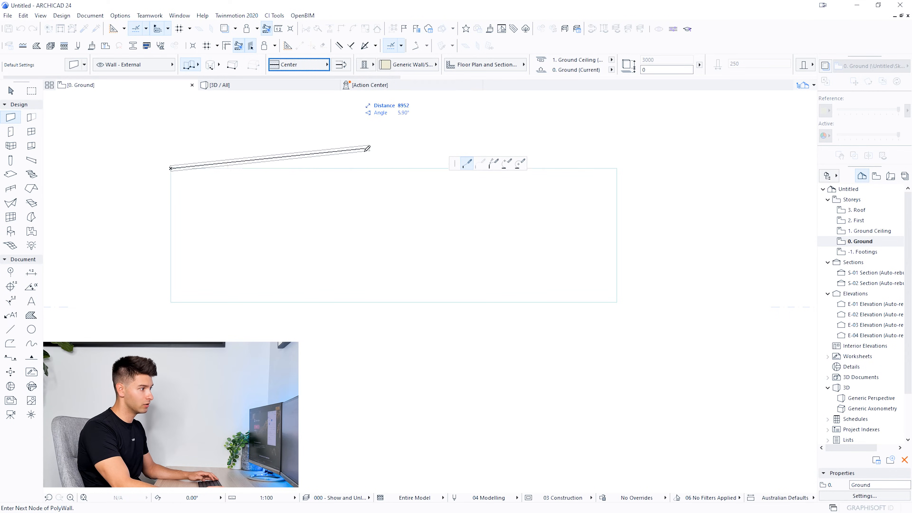
click(316, 64)
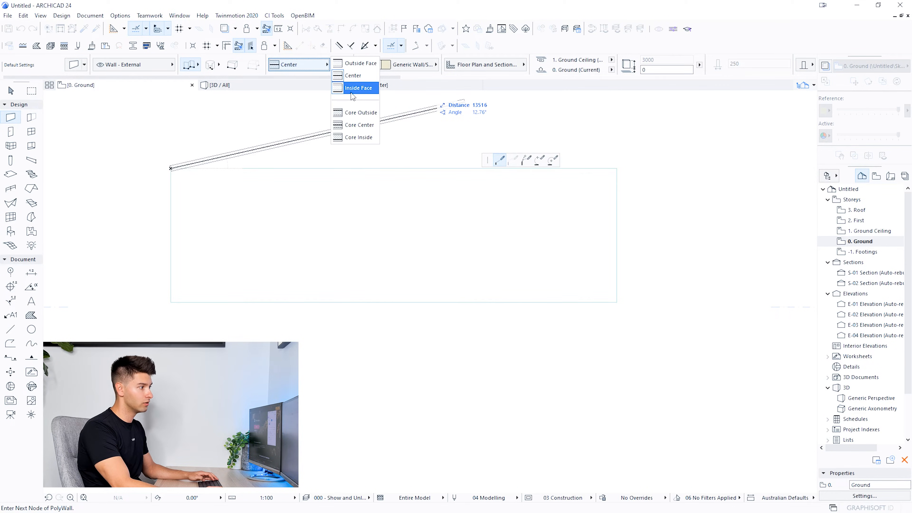
click(346, 95)
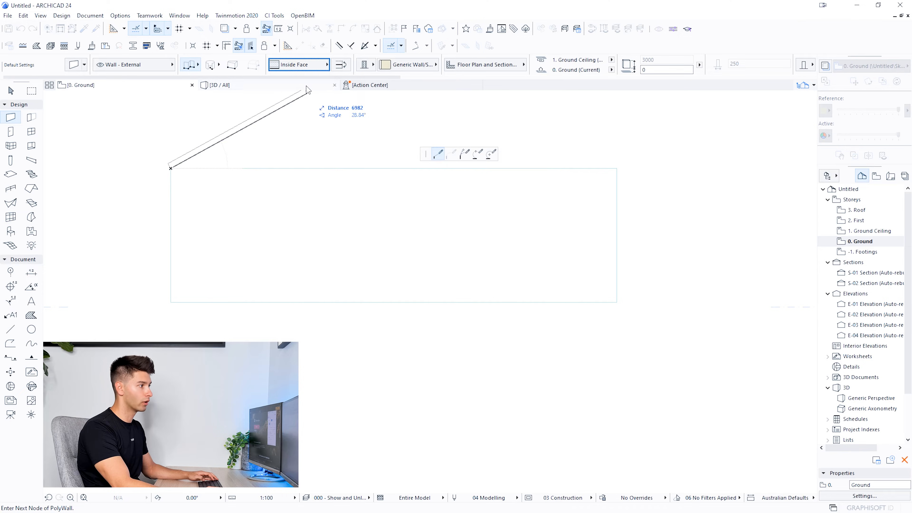
click(309, 65)
click(338, 77)
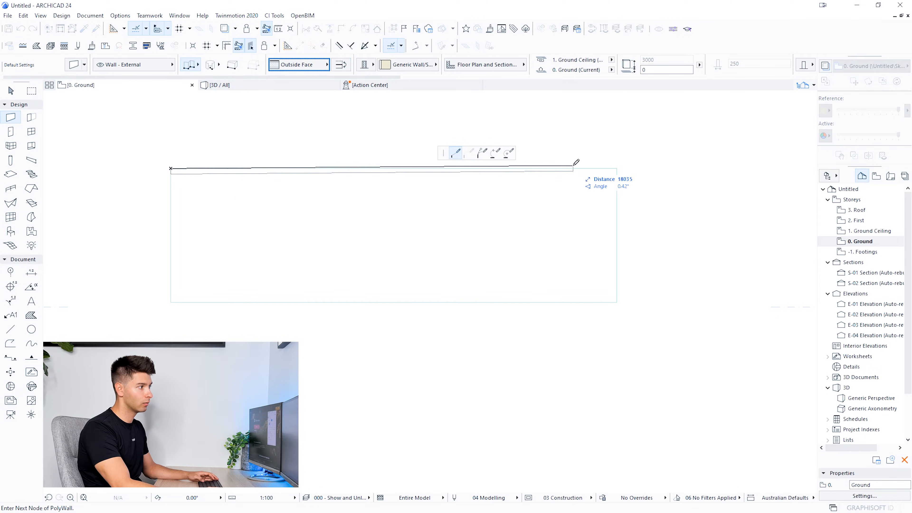
Step: Set the wall composite to SP02: 70mm Stud Partition:PB and trace the walls around all four slab corners to close the rectangle
click(413, 65)
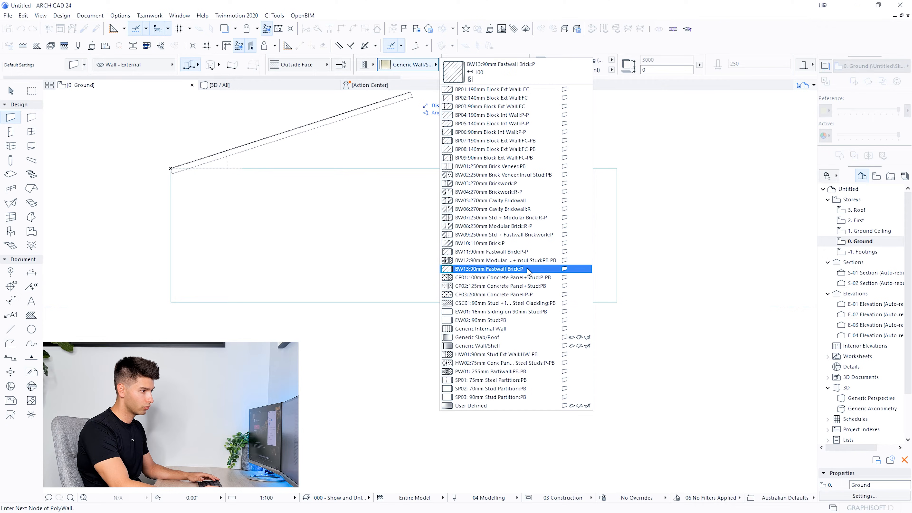
click(527, 389)
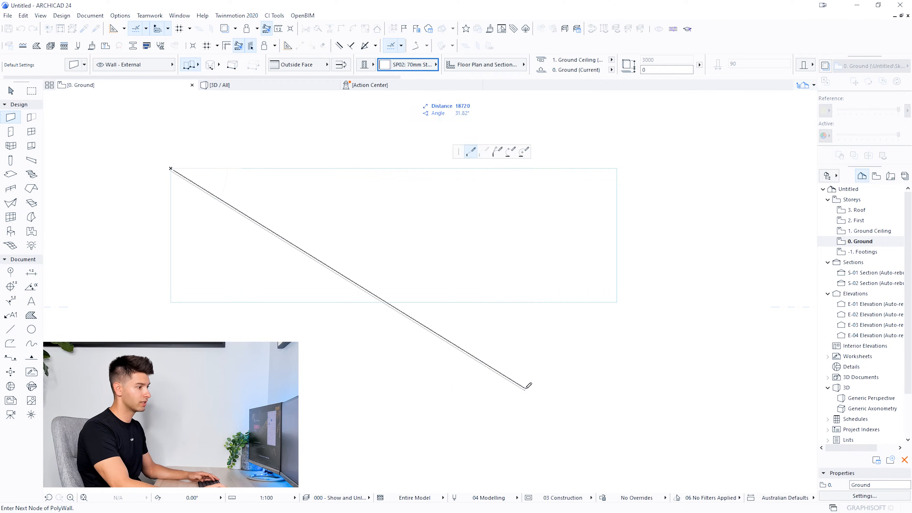
click(616, 168)
click(617, 302)
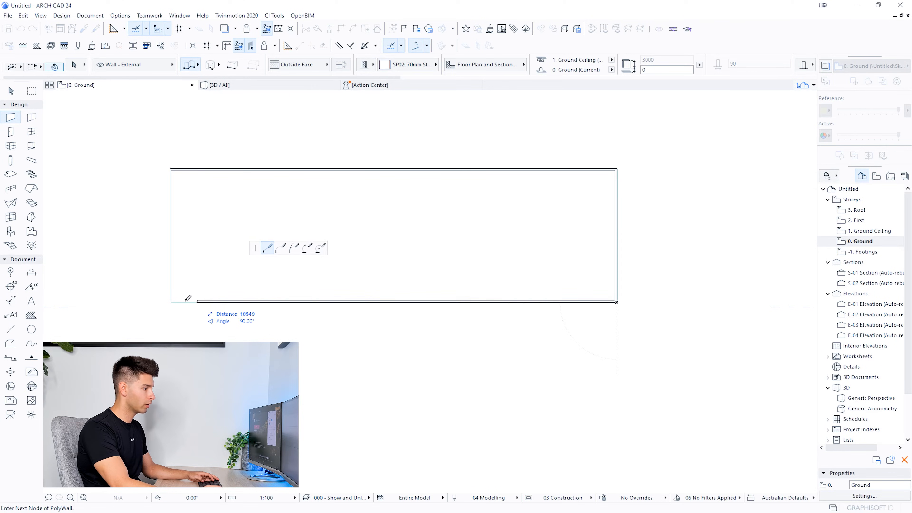
click(171, 301)
click(171, 169)
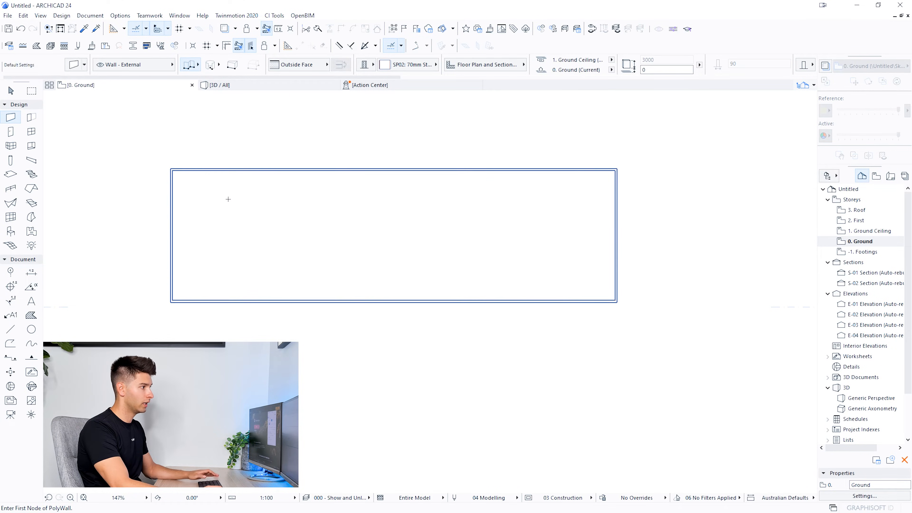
key(Escape)
Step: Show the model in 3D, select all four external walls and open their selection settings
click(271, 86)
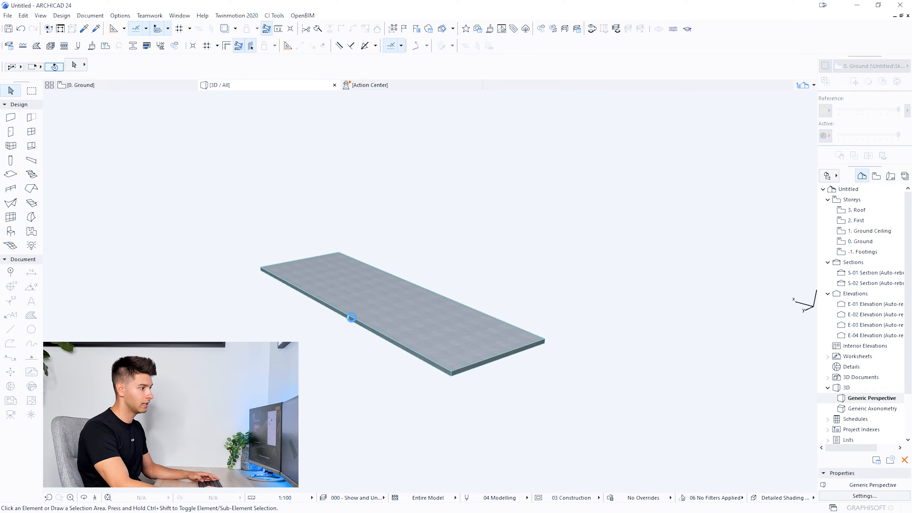
shift+middle_drag(366, 320, 367, 298)
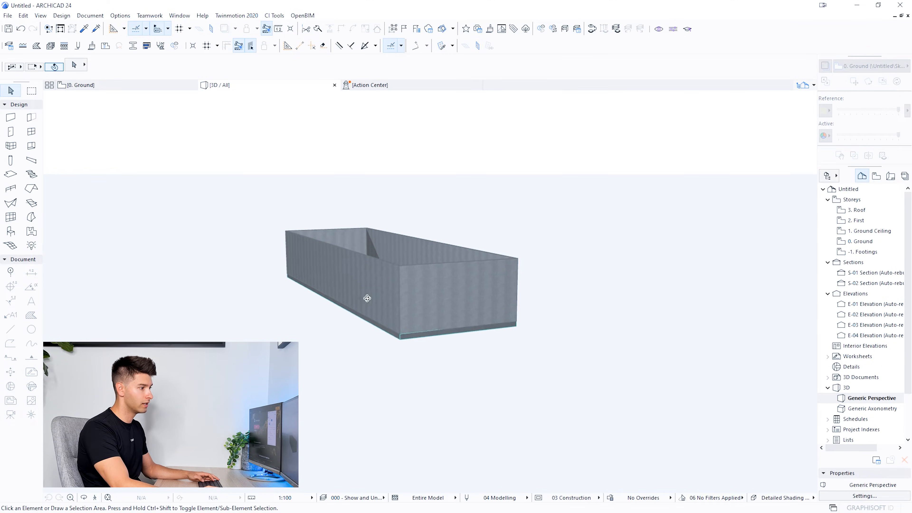
key(ctrl+a)
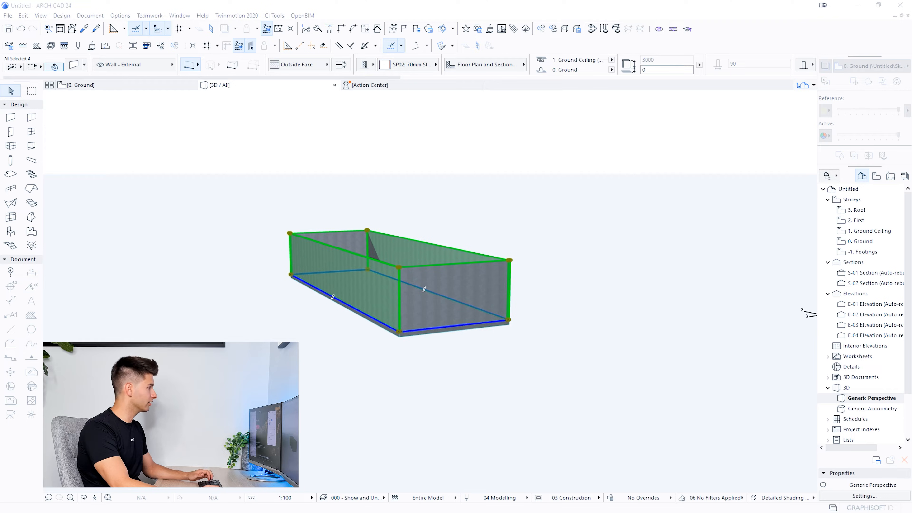
key(ctrl+t)
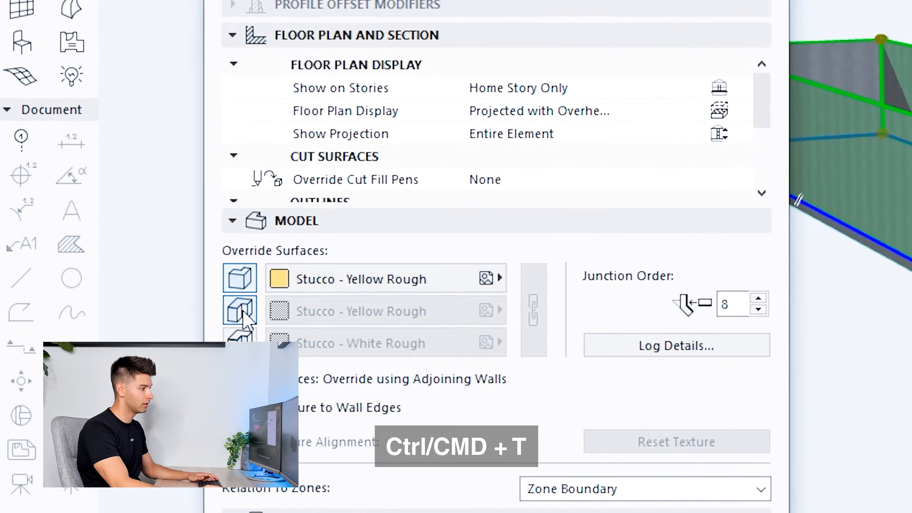
Step: Override the walls' outside and edge surfaces with the Roof - Corrugated sheet surface and the inside face with the Paint - Inspired by COL... surface
click(245, 318)
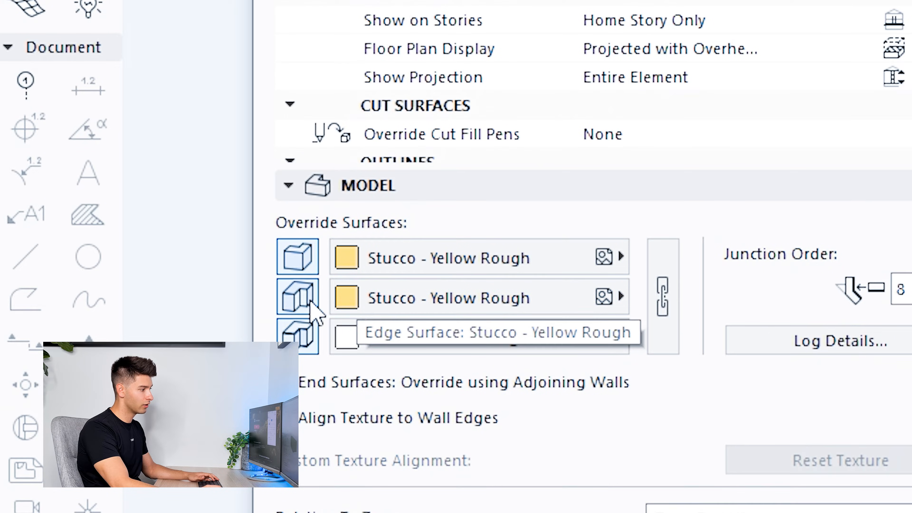
click(478, 258)
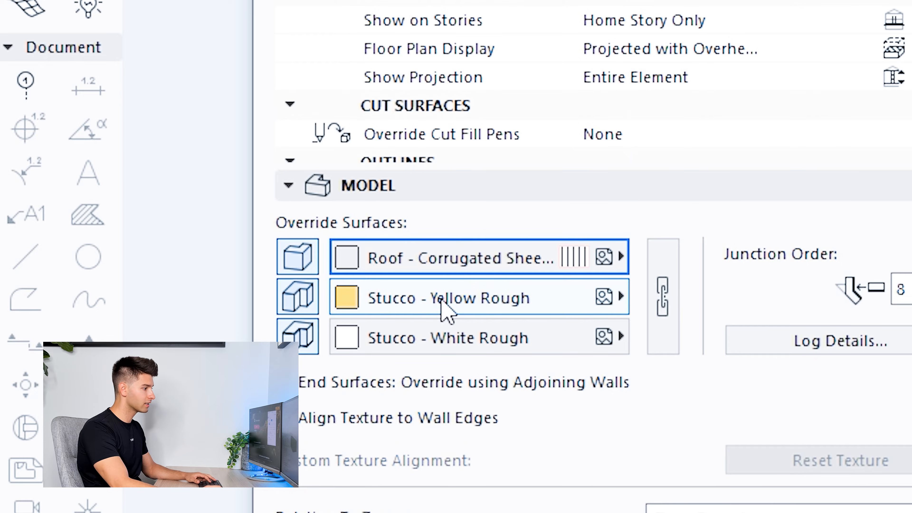
click(442, 304)
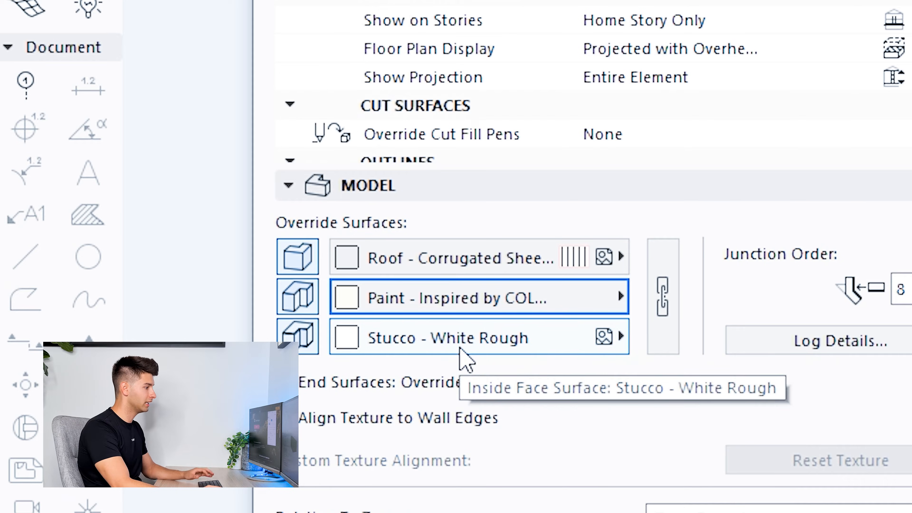
click(422, 309)
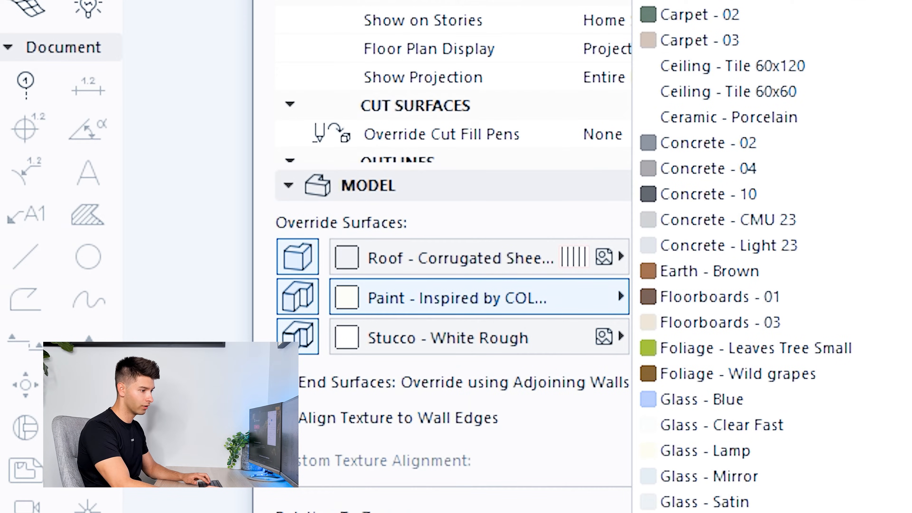
click(548, 339)
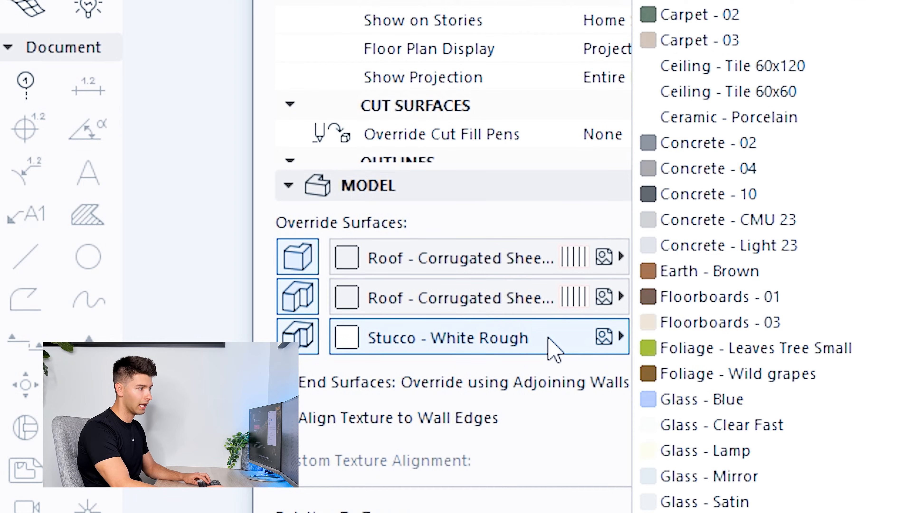
click(711, 511)
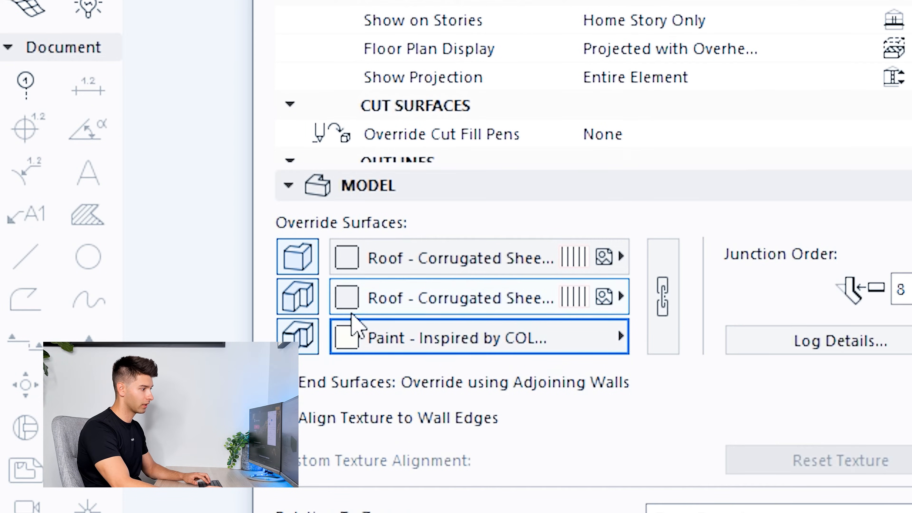
key(Return)
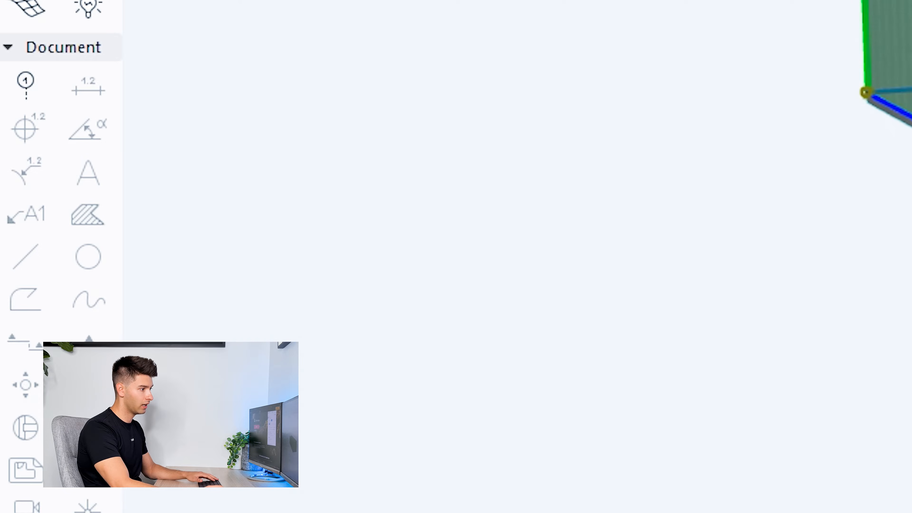
Step: Deselect the walls and examine their corrugated cladding and inside faces from several angles in 3D
key(Escape)
scroll(772, 253, up, 4)
shift+middle_drag(891, 222, 565, 190)
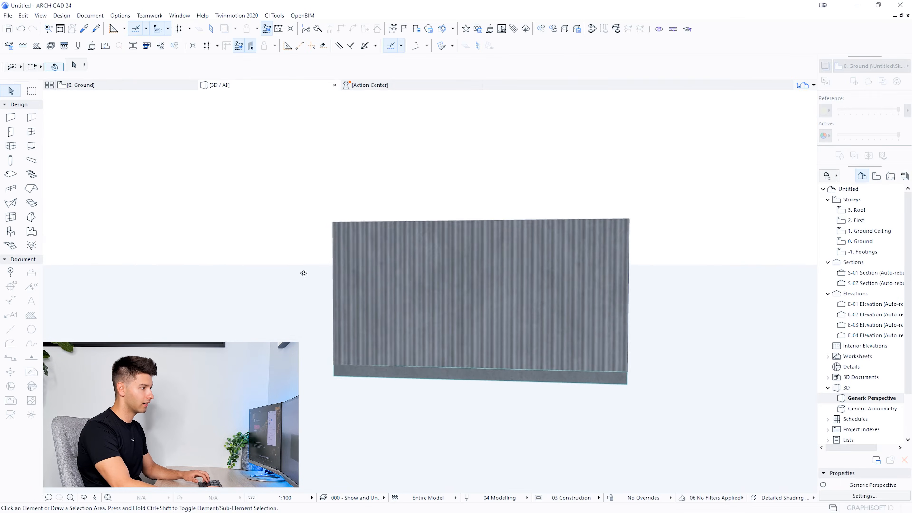
shift+middle_drag(909, 192, 629, 239)
shift+middle_drag(343, 304, 468, 227)
scroll(479, 252, down, 3)
Step: Open the 1. Ground Ceiling storey's floor plan and show the 0. Ground storey as its trace reference
click(122, 86)
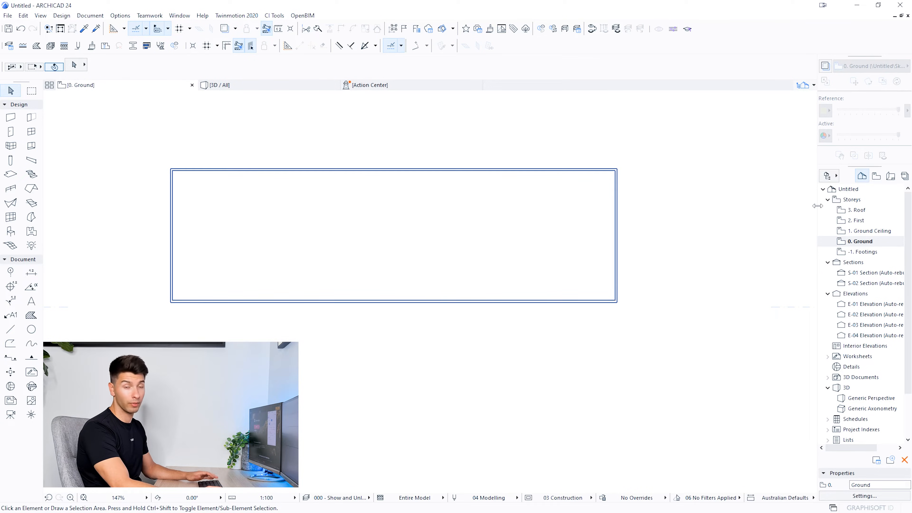
click(876, 232)
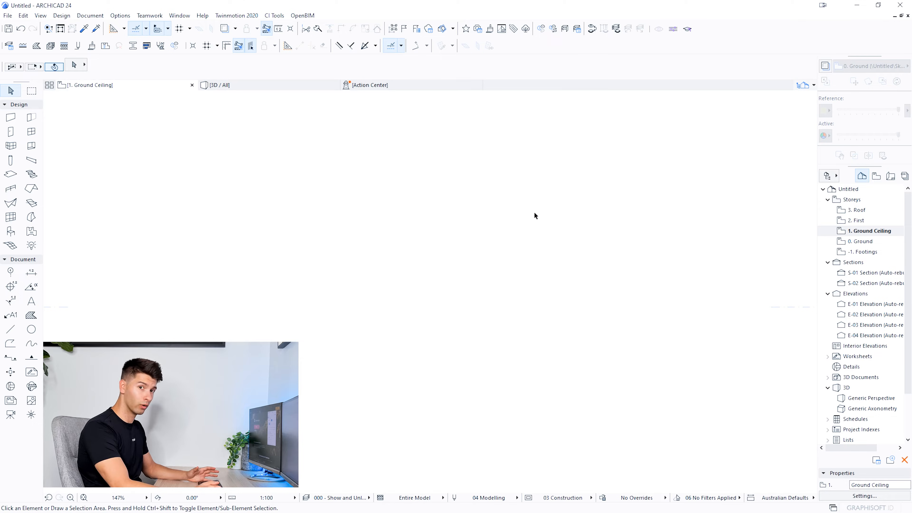
right_click(861, 243)
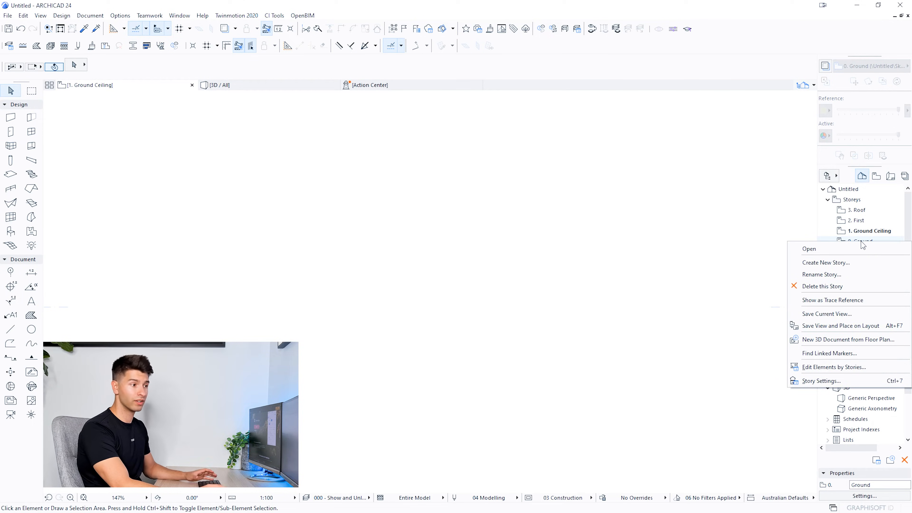
click(828, 302)
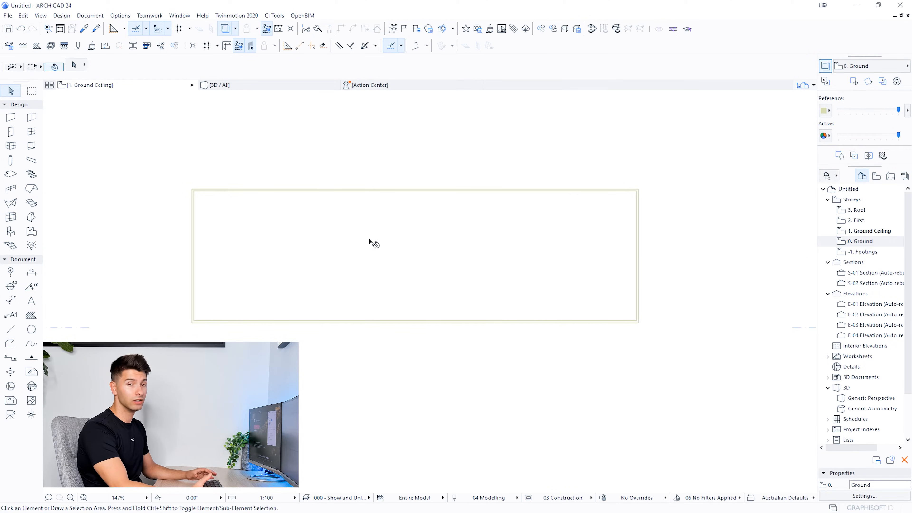
mouse_move(371, 242)
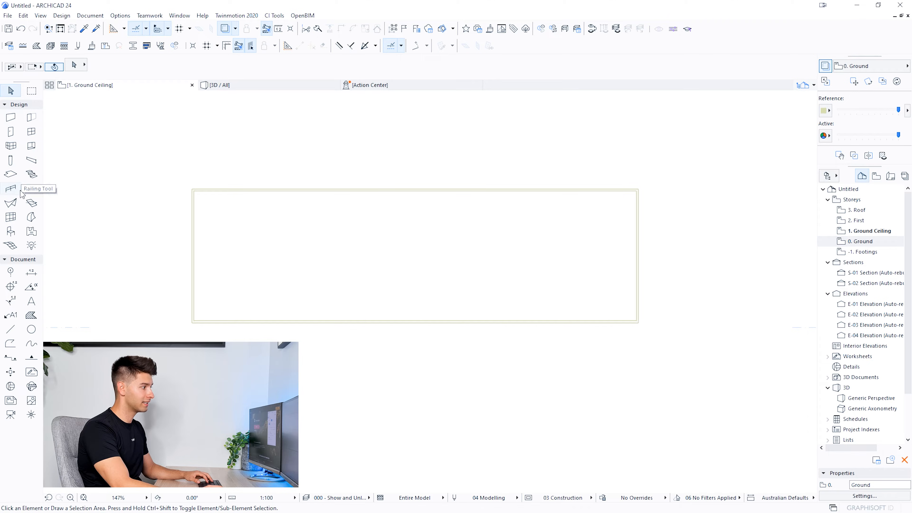
Step: Set the Slab tool's defaults to a basic Gypsum Plasterboard structure with a thickness of 10 mm
click(10, 175)
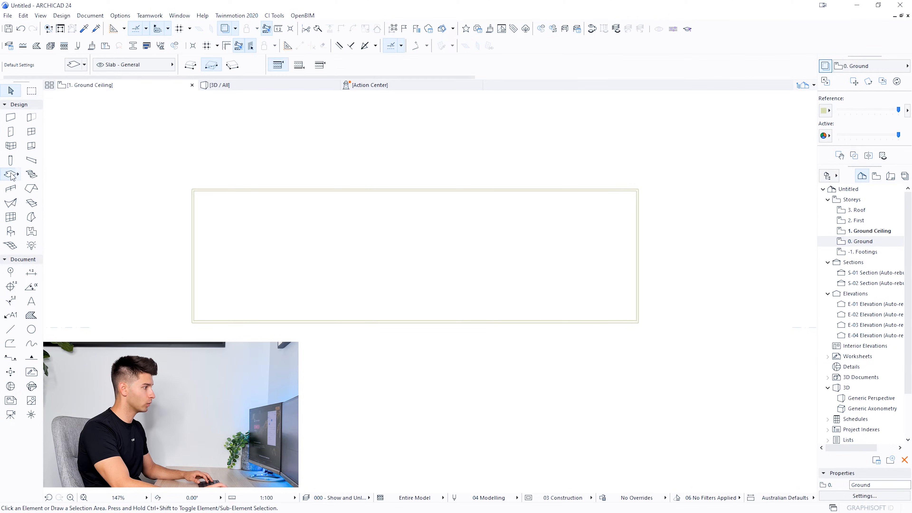
click(76, 66)
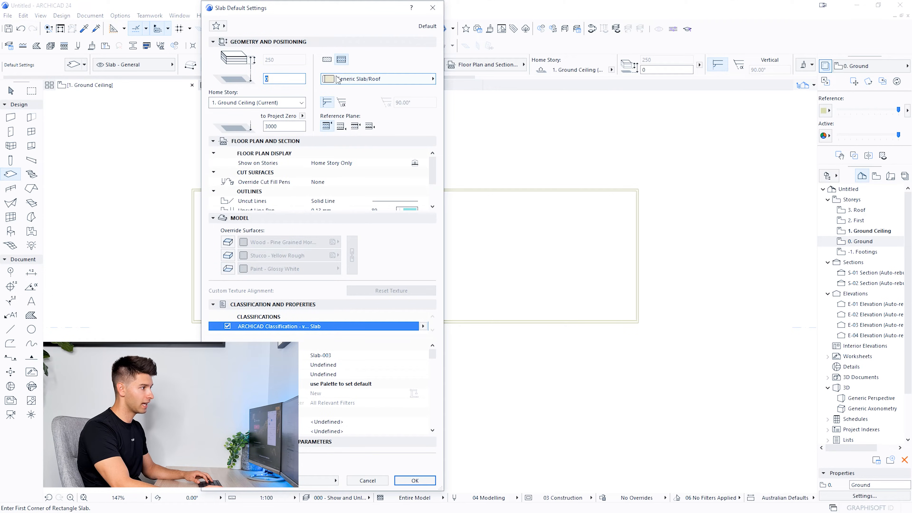
click(329, 60)
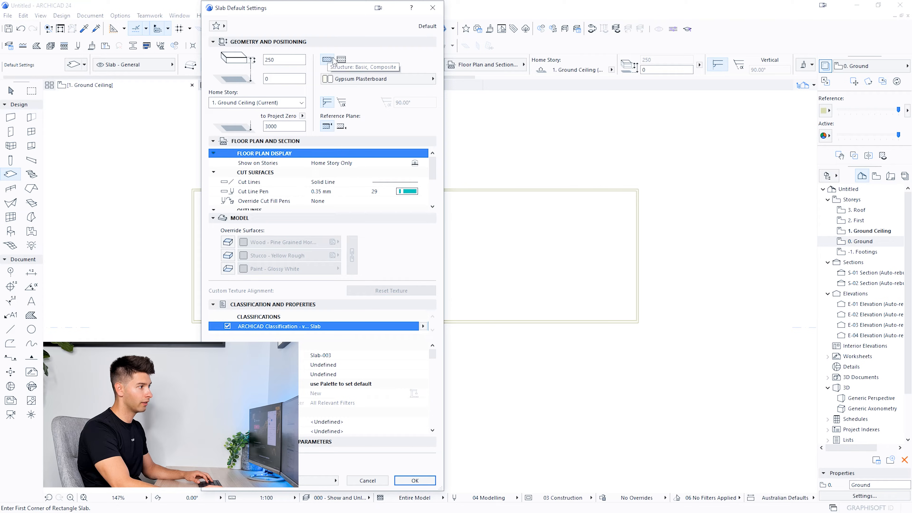
double_click(284, 59)
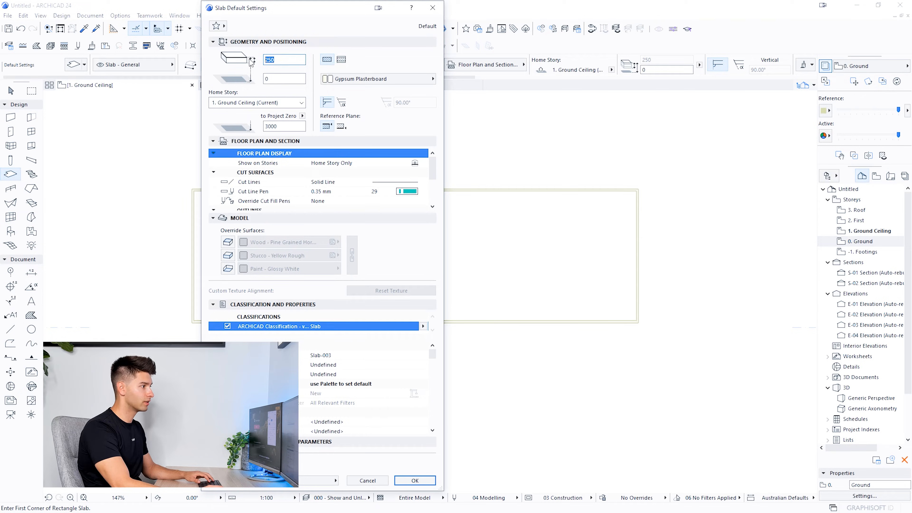
text(10)
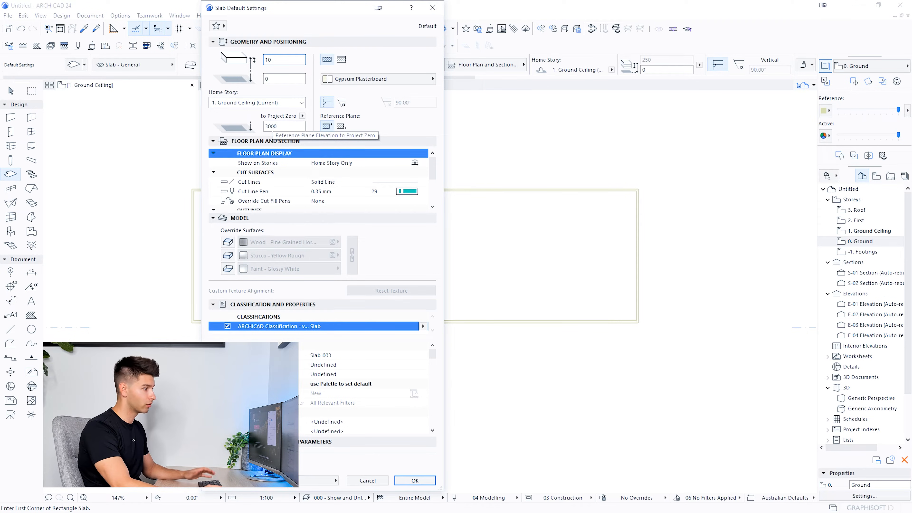
Step: Override the slab's top, edge and bottom surfaces together with Paint - Titanium White and accept the settings
click(227, 241)
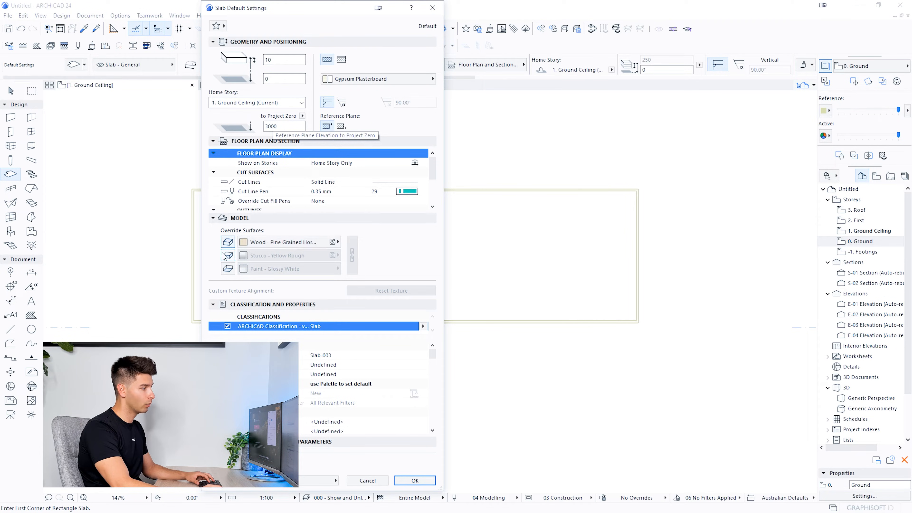
click(227, 255)
click(227, 269)
click(352, 255)
click(298, 242)
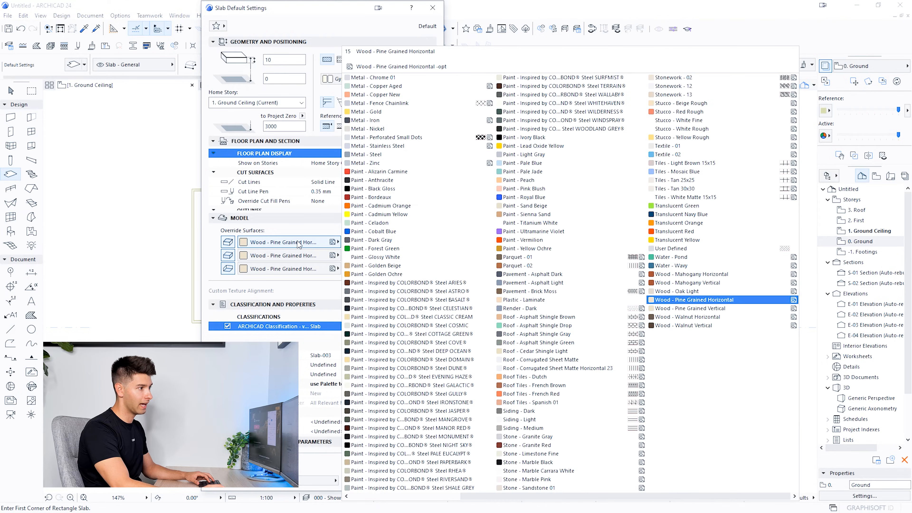
click(526, 223)
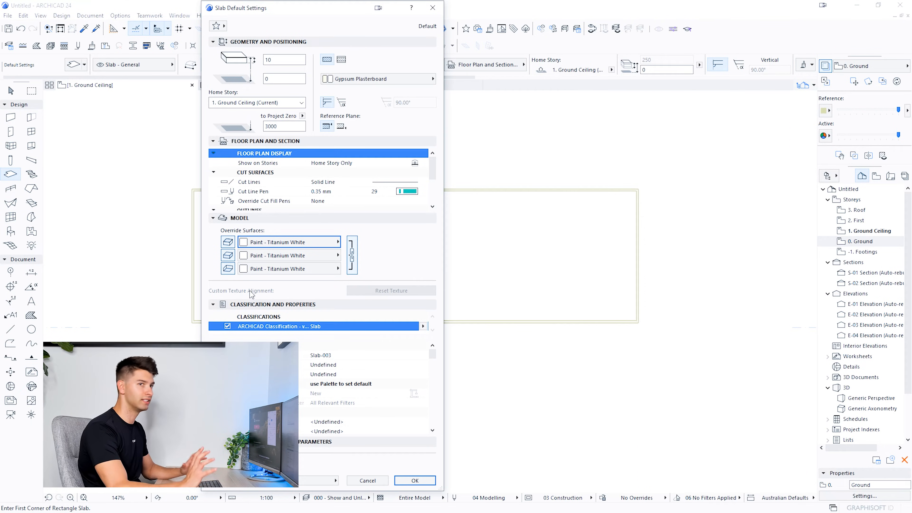
click(422, 482)
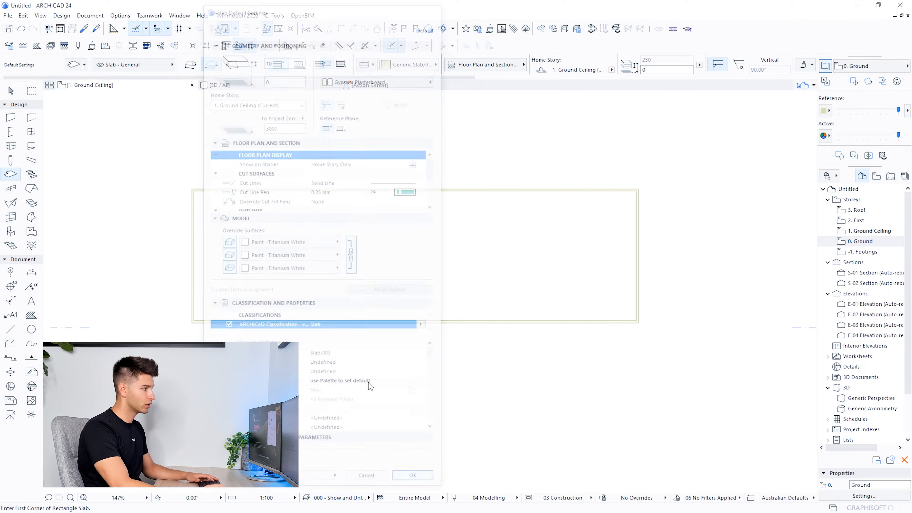
Step: Draw the rectangular plasterboard ceiling slab between opposite inner corners of the traced walls and check it in 3D
click(194, 321)
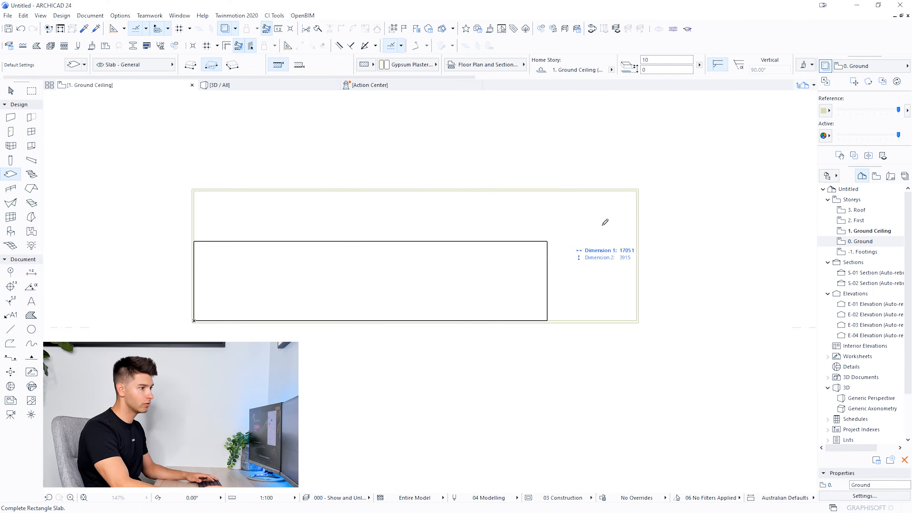
click(637, 190)
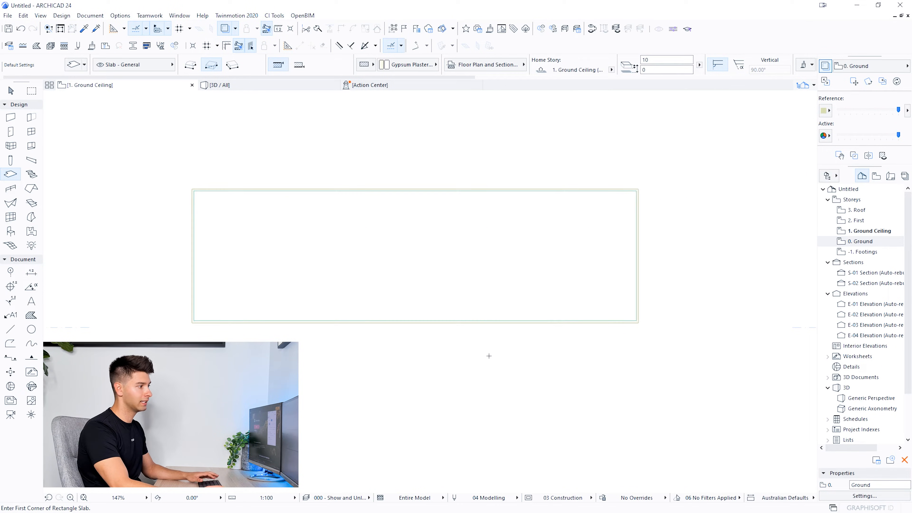
key(Escape)
click(252, 87)
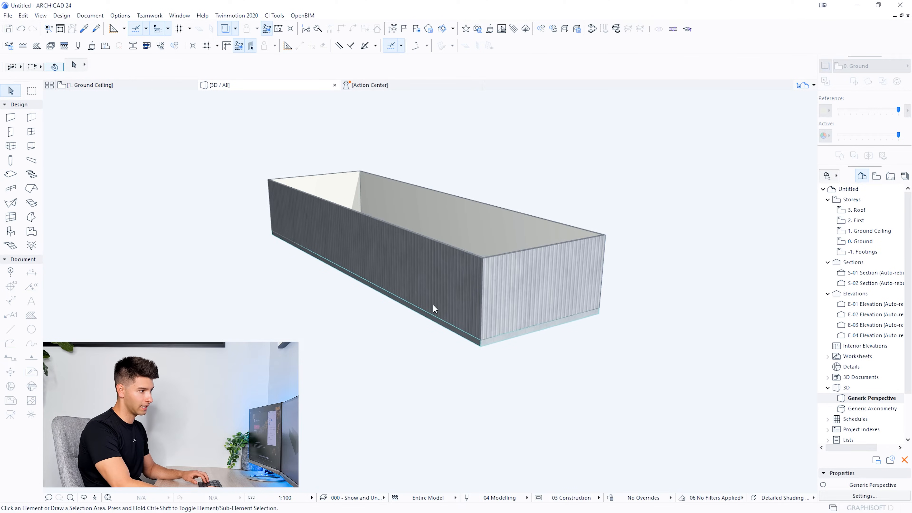
shift+middle_drag(450, 289, 574, 295)
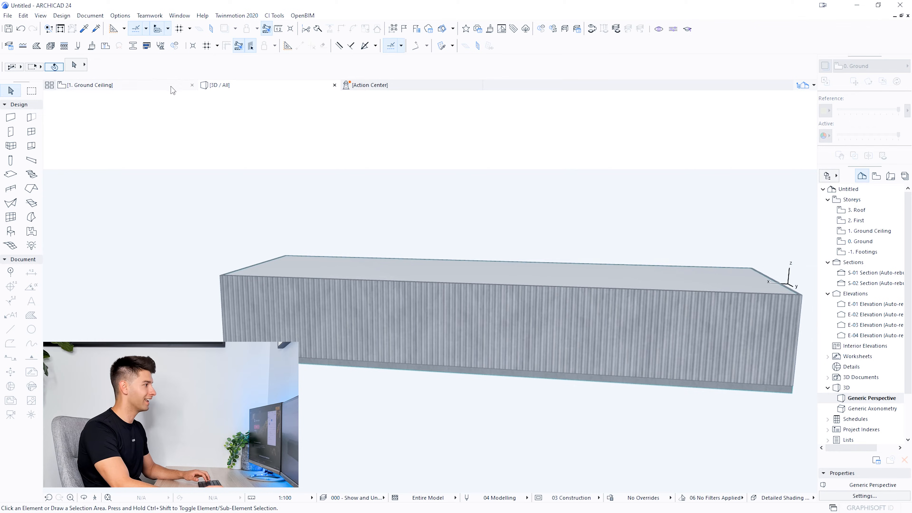
Step: Return to the Ground Ceiling plan and set the slab defaults to 300 mm thick with the Concrete - Structural building material
click(171, 88)
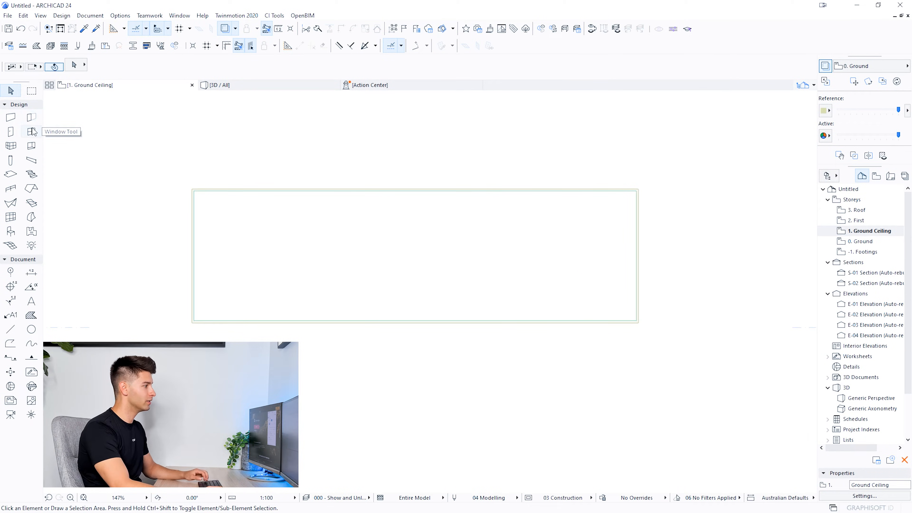
click(10, 174)
click(74, 66)
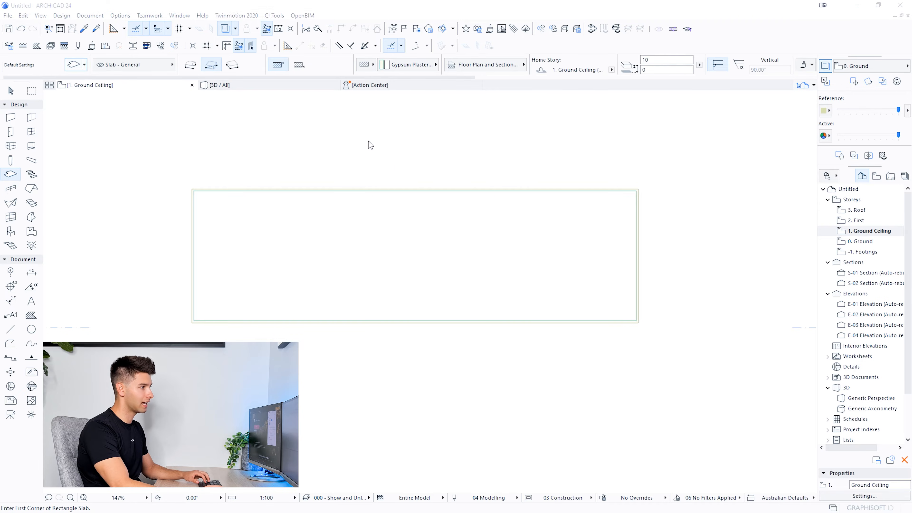
text(300)
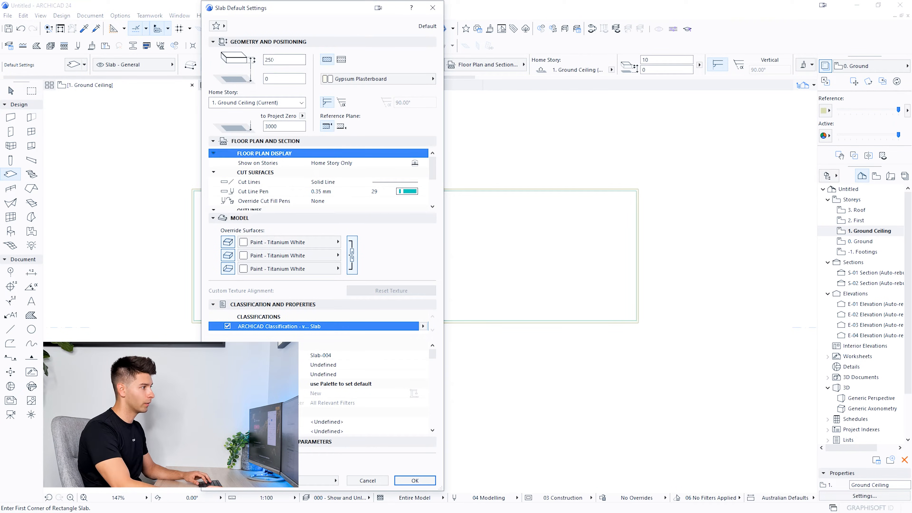
click(379, 79)
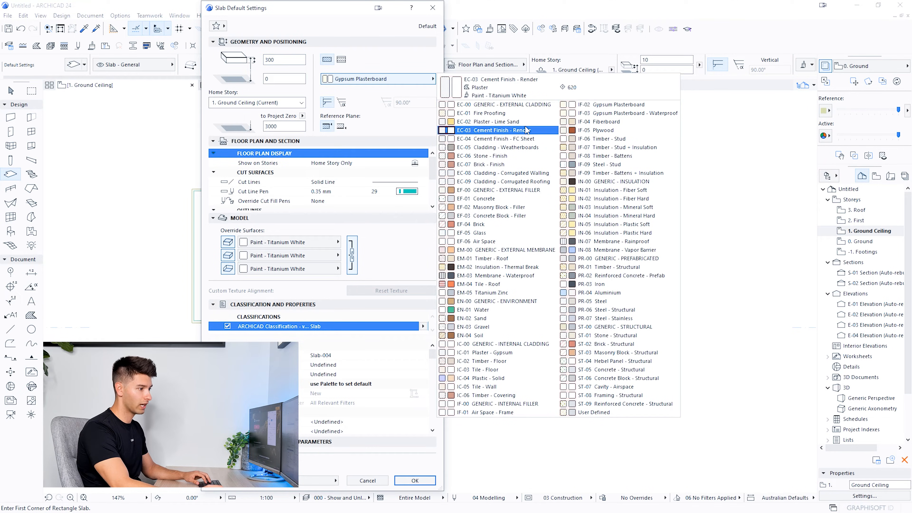
click(651, 370)
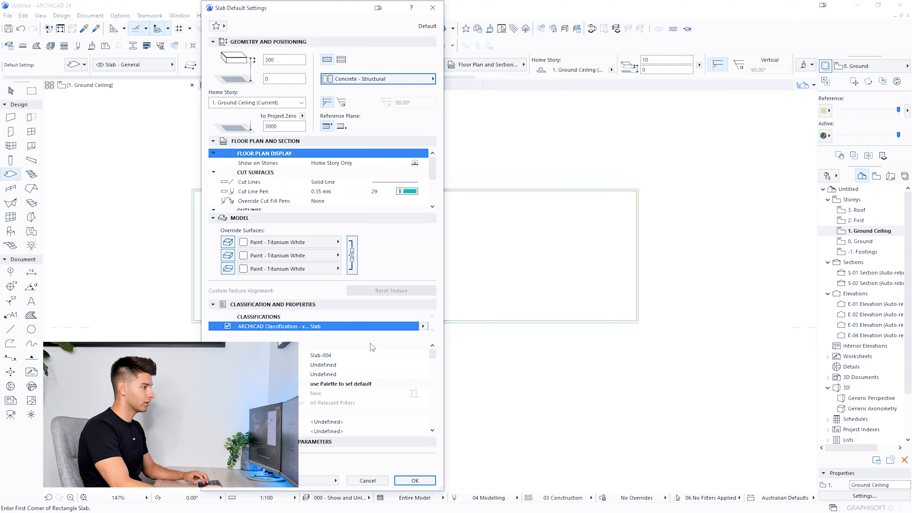
Step: Change the slab's linked surface overrides to Concrete - Light 23 and accept the settings
click(280, 243)
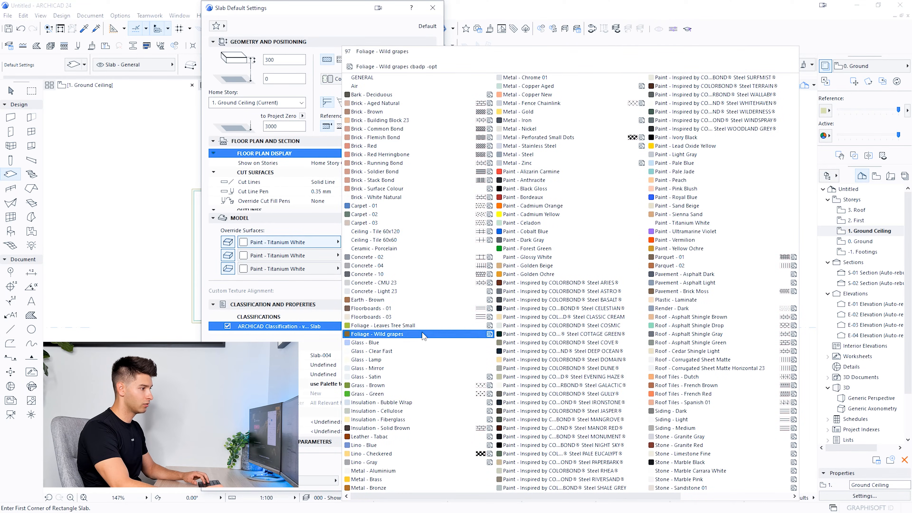
click(400, 292)
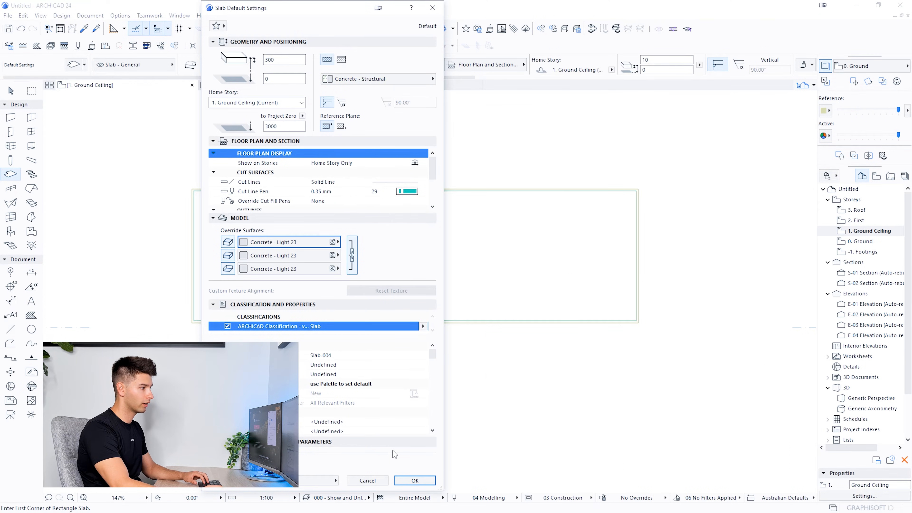
click(415, 480)
Step: Draw the concrete slab, about 19980 by 5980 mm, between opposite corners of the line just inside the walls' outer face
scroll(194, 324, up, 10)
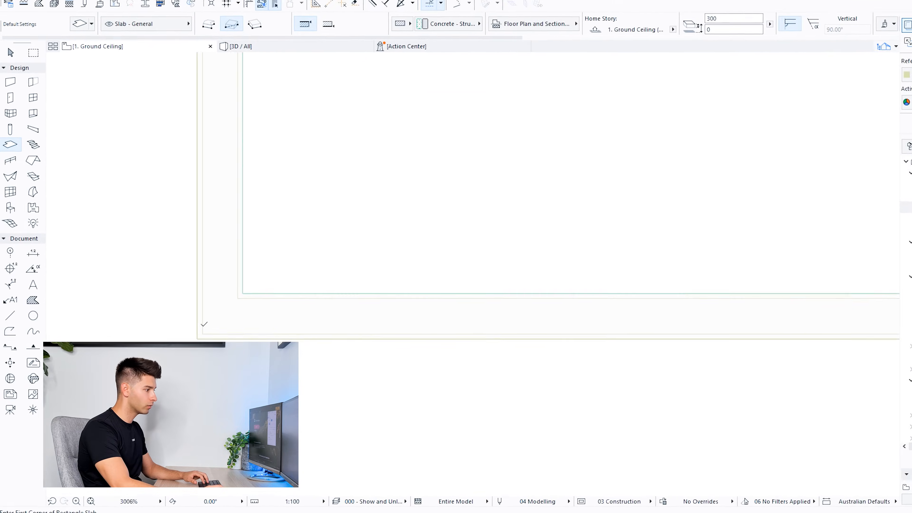
scroll(201, 323, up, 5)
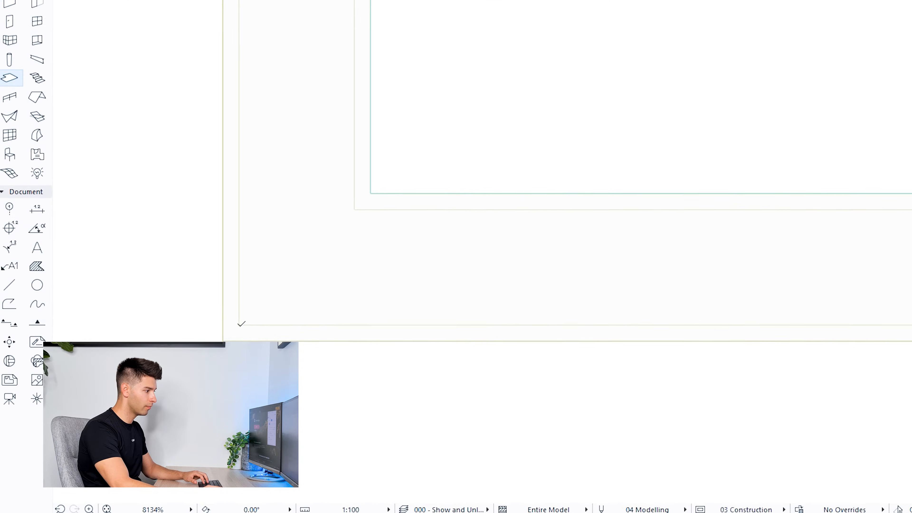
click(252, 317)
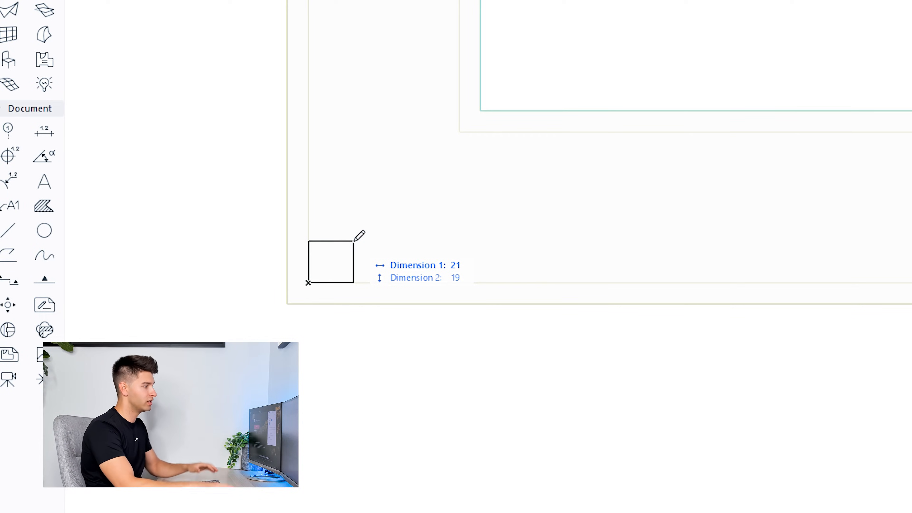
key(Escape)
scroll(355, 230, down, 2)
scroll(356, 220, down, 12)
middle_drag(514, 153, 181, 275)
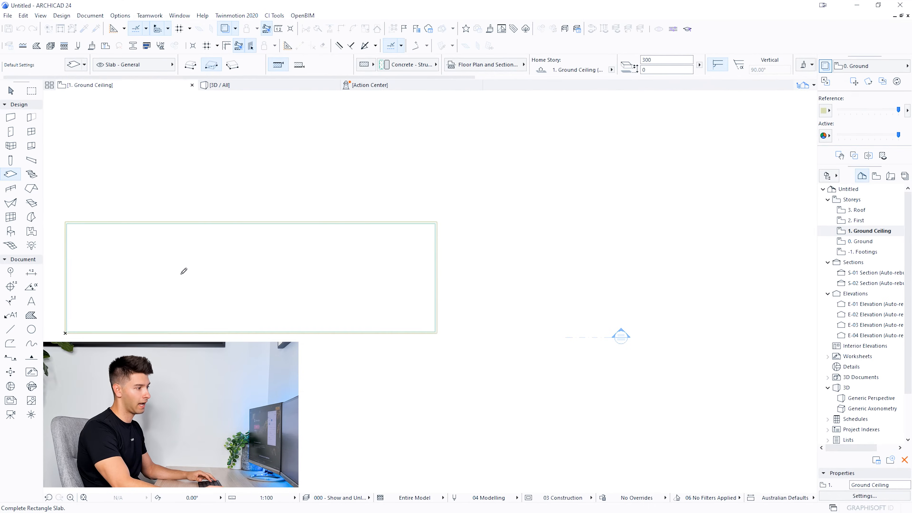
scroll(469, 238, up, 2)
scroll(418, 236, up, 8)
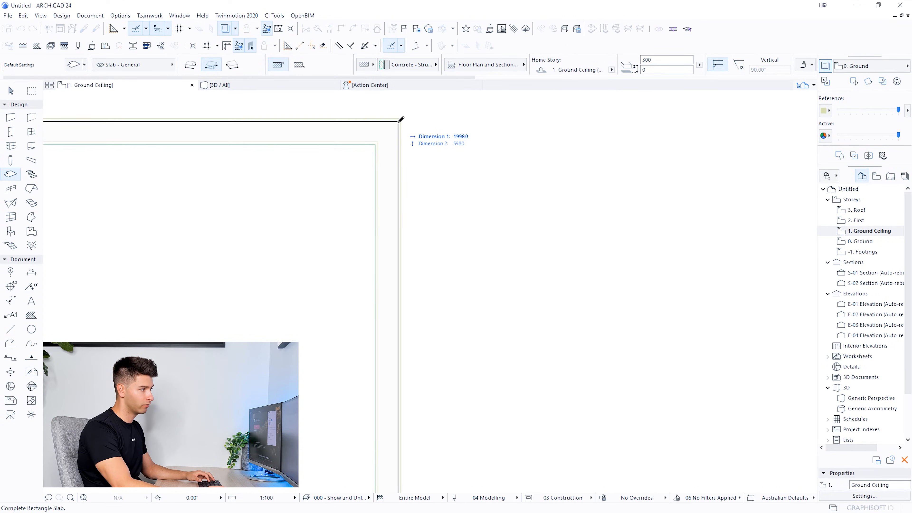
click(399, 122)
key(Escape)
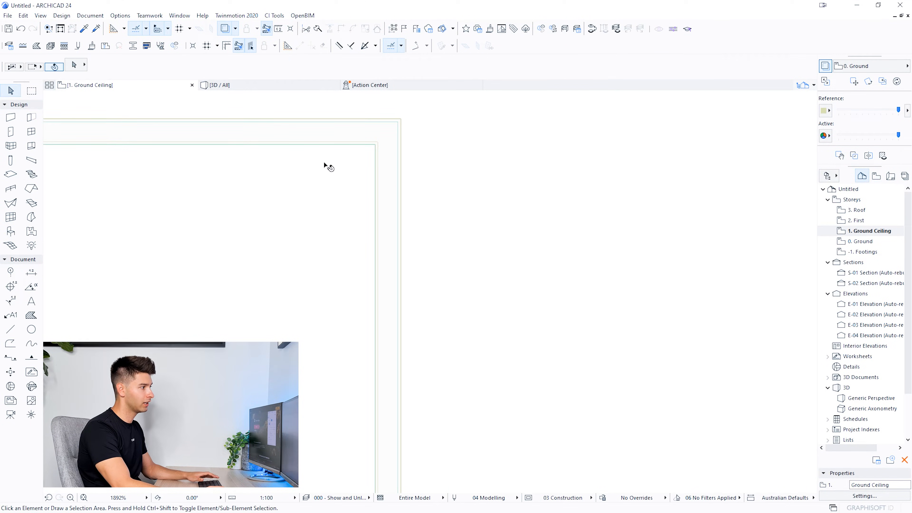
Step: Examine the new concrete slab in 3D from outside and from inside the building, checking its height relative to the ceiling
click(277, 87)
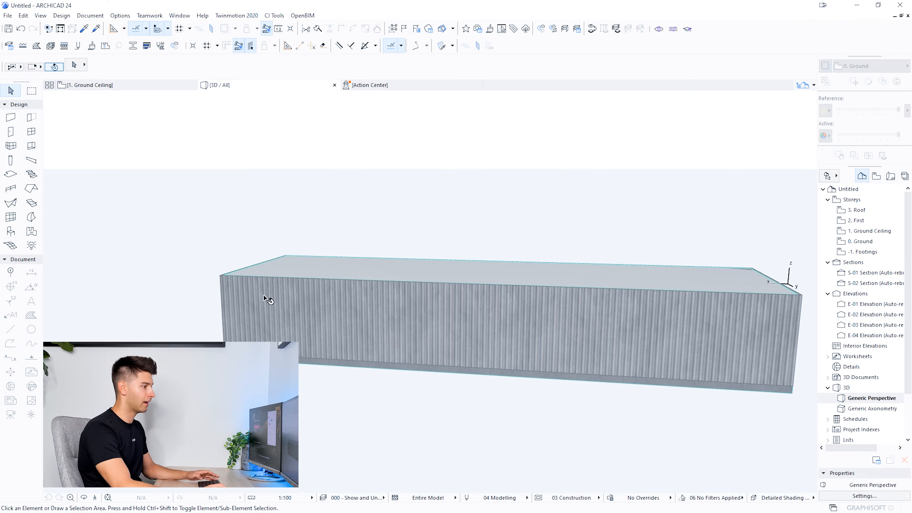
scroll(393, 299, up, 4)
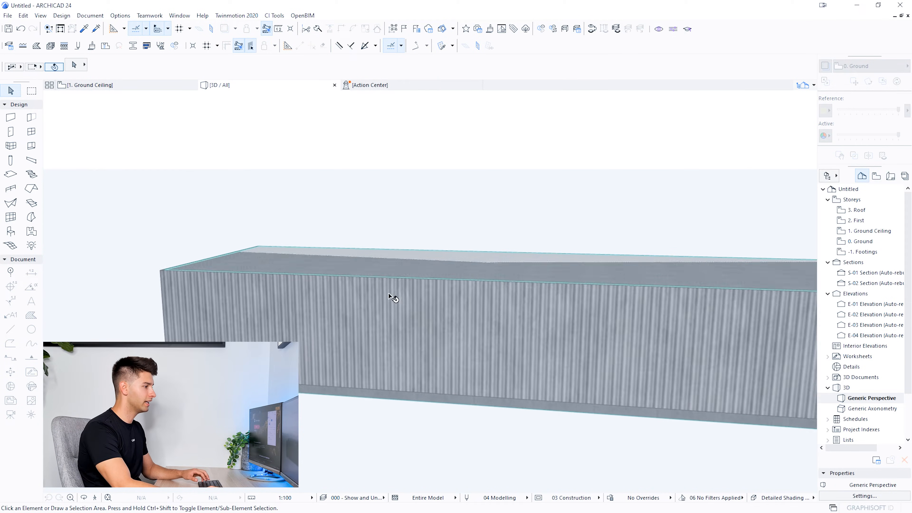
shift+middle_drag(393, 299, 235, 297)
middle_drag(435, 295, 311, 345)
scroll(416, 323, up, 3)
shift+middle_drag(441, 335, 423, 348)
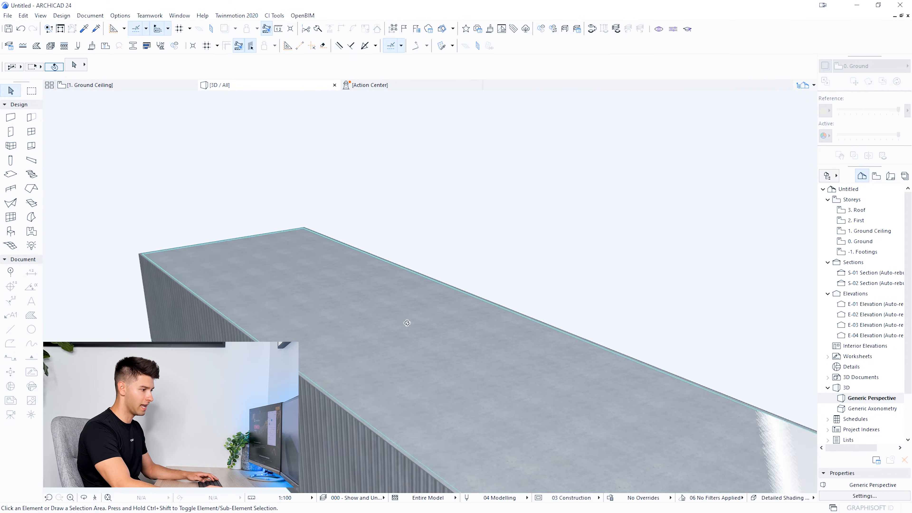
click(96, 498)
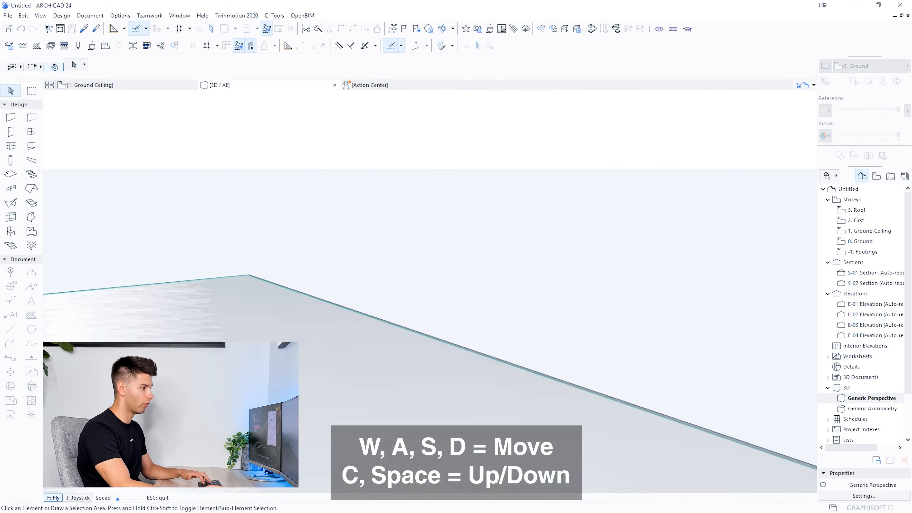
key(w)
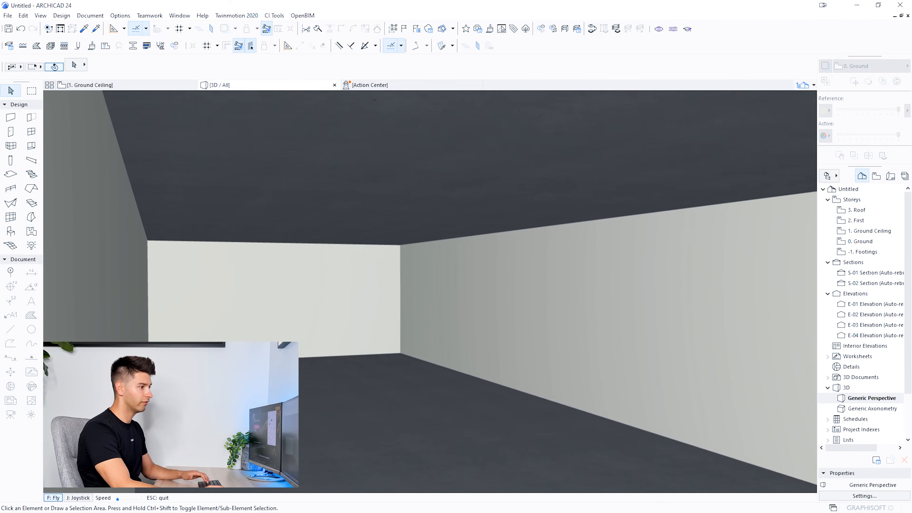
key(Escape)
Step: Raise the structural concrete slab by setting its offset to the home storey to 300 mm
click(409, 207)
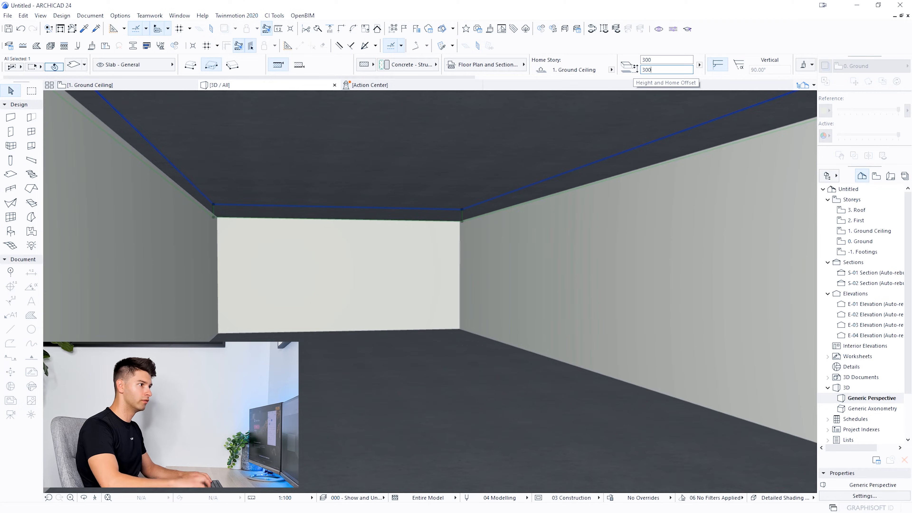
key(Return)
key(Escape)
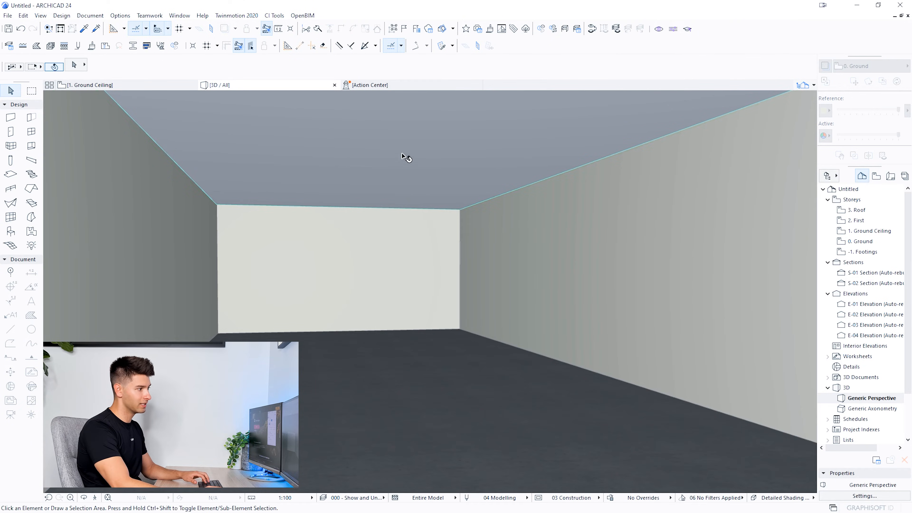
Step: Select the four grouped external walls in 3D and stretch their tops to the concrete slab's upper edge, giving a height of 3300 mm
click(95, 497)
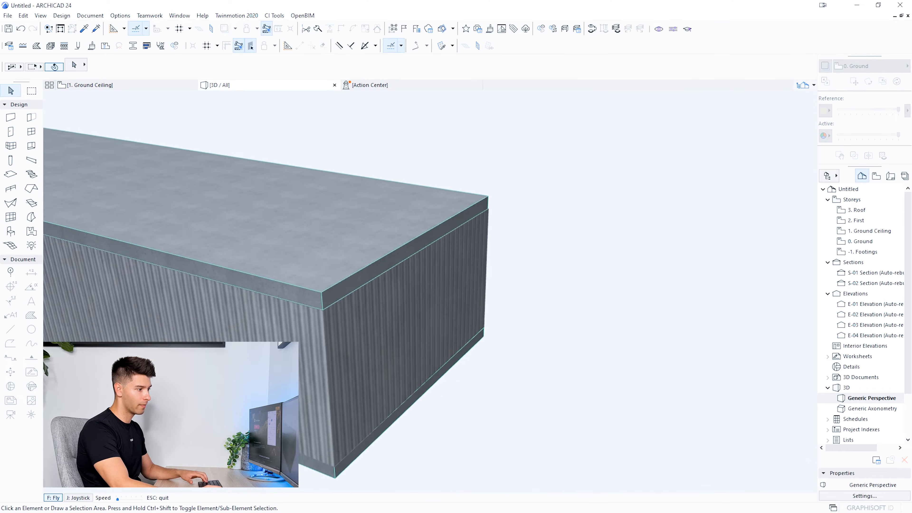
key(s)
key(Escape)
click(439, 386)
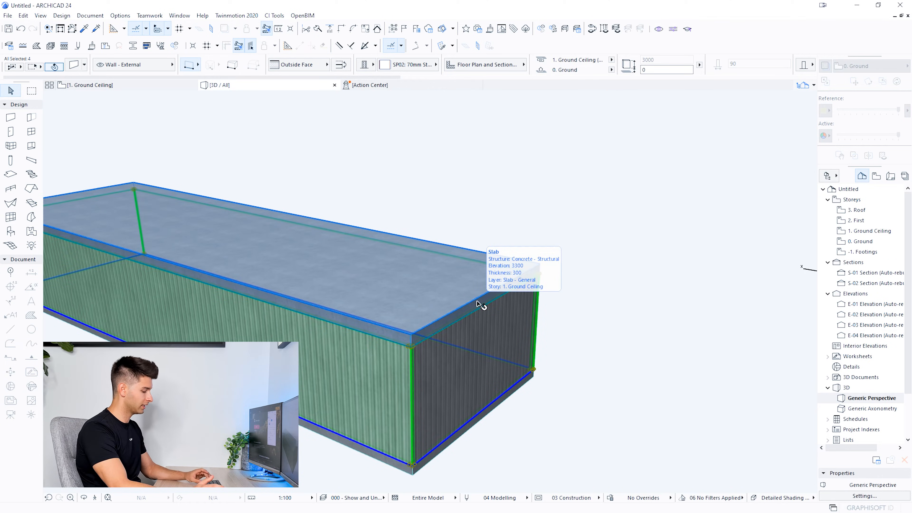
key(alt+g)
click(413, 347)
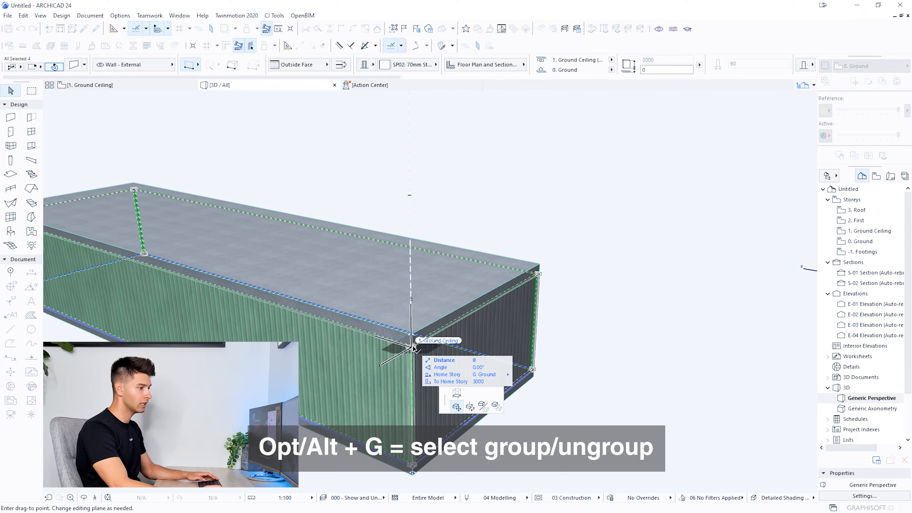
click(457, 394)
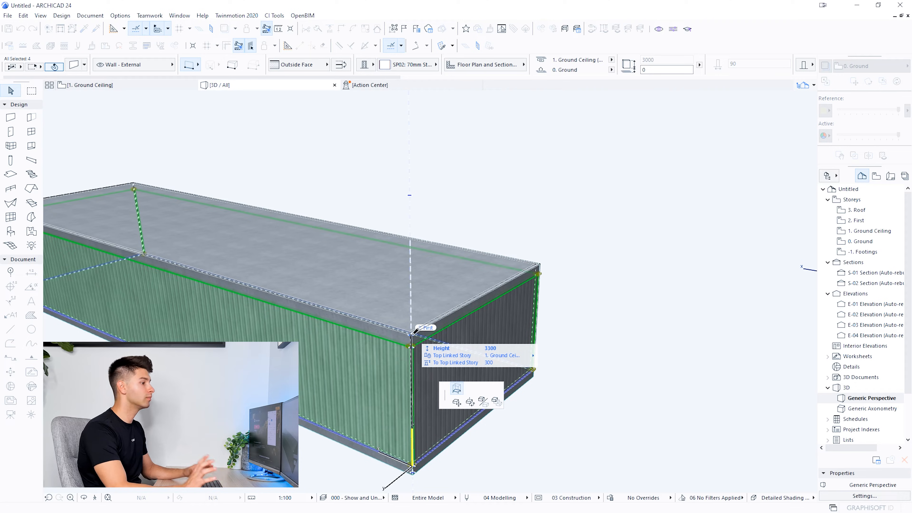
click(413, 332)
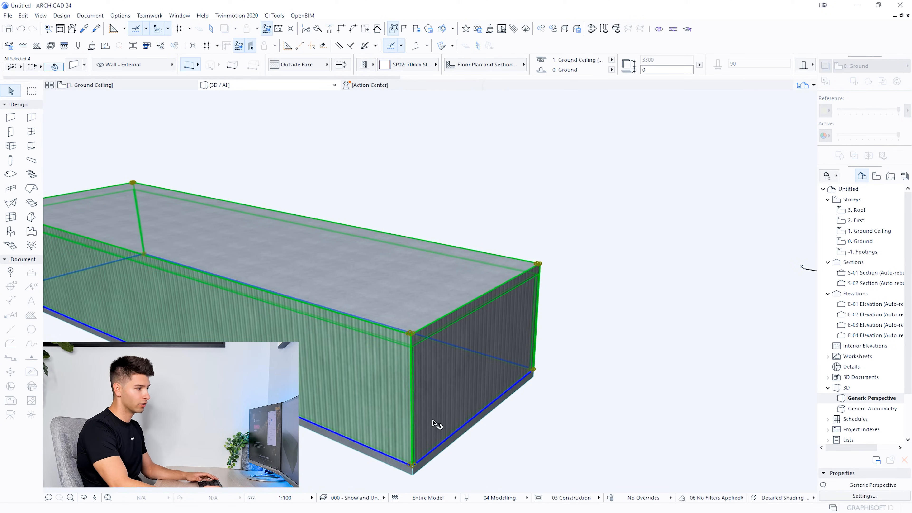
Step: Stretch the base of the four external walls down to the ground slab's underside, 250 mm below the Ground storey, for a height of 3550 mm
shift+middle_drag(435, 424, 437, 281)
click(411, 321)
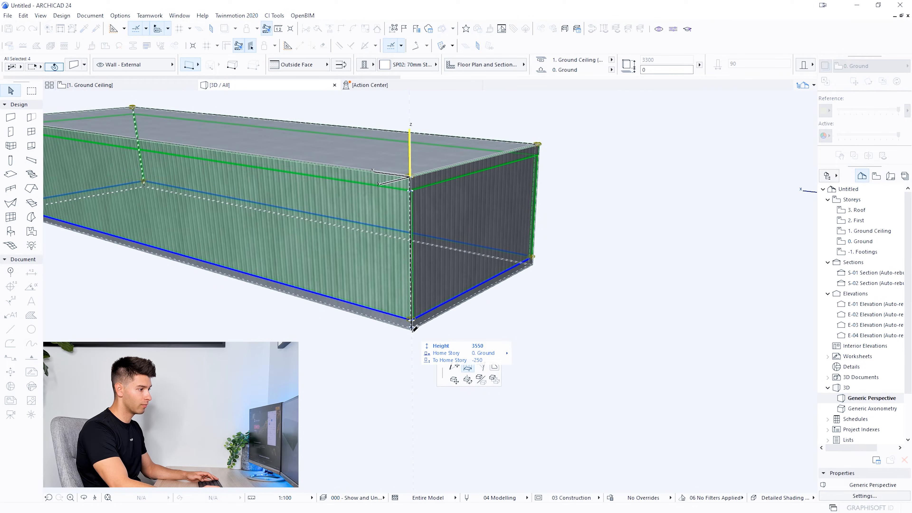
click(412, 327)
key(Escape)
click(397, 325)
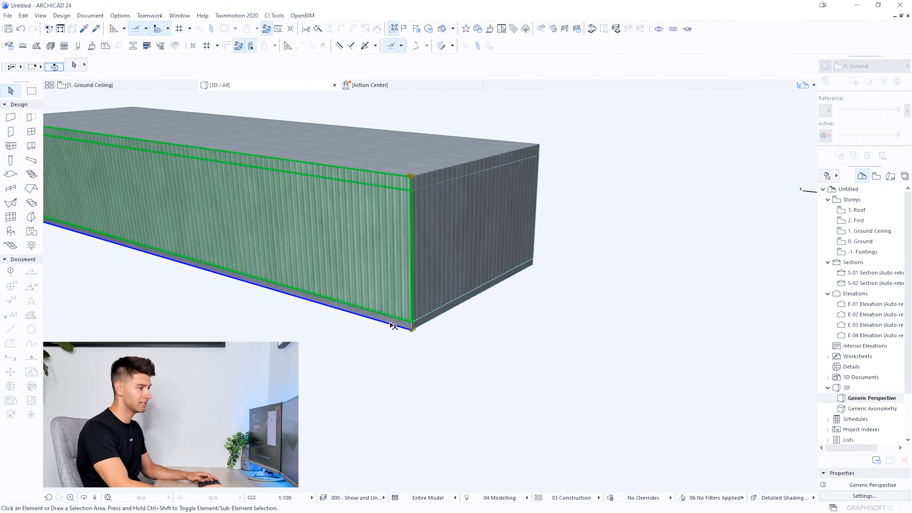
key(Escape)
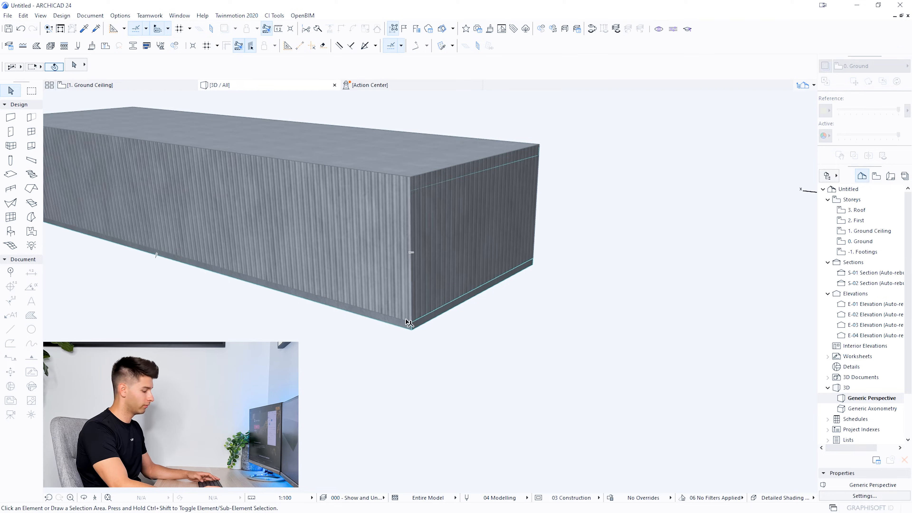
Step: Offset all edges of the ground slab inward by 10 mm so it sits behind the wall cladding
shift+middle_drag(409, 323, 341, 348)
click(396, 340)
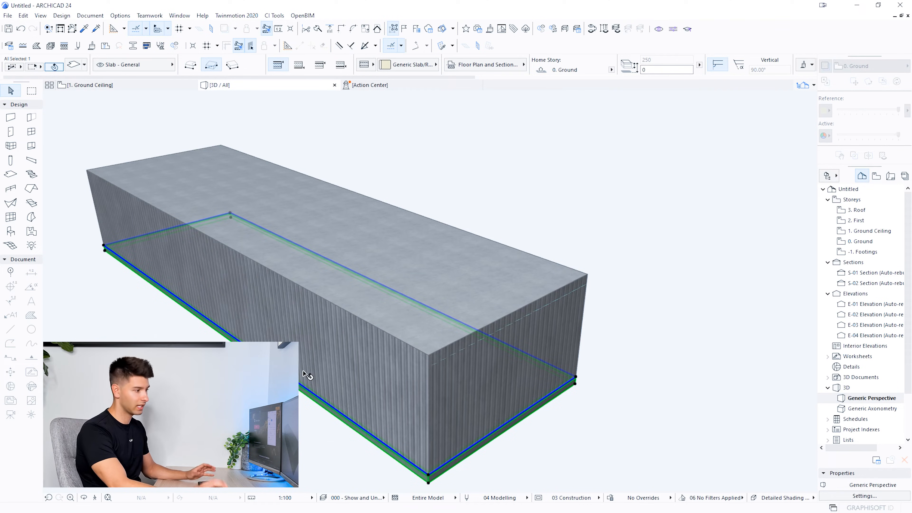
click(301, 385)
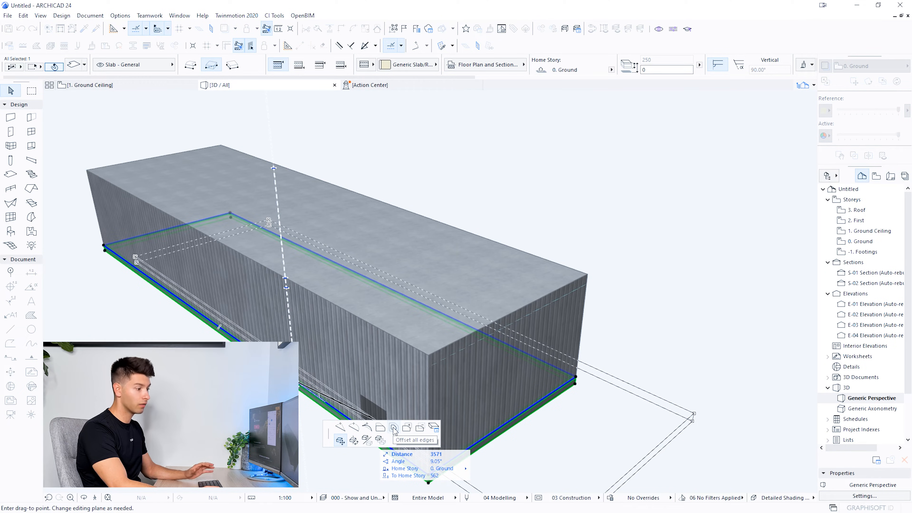
click(394, 429)
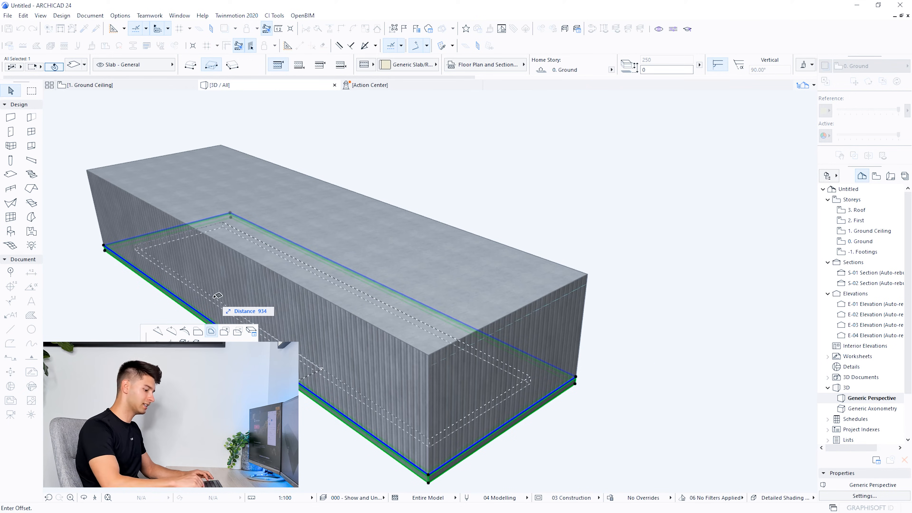
text(10)
key(Return)
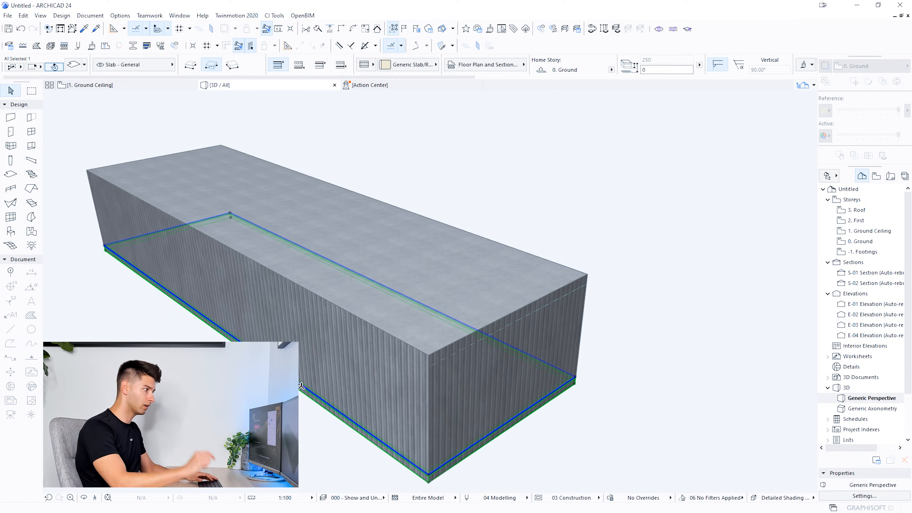
key(Escape)
scroll(318, 399, down, 2)
shift+middle_drag(319, 393, 347, 416)
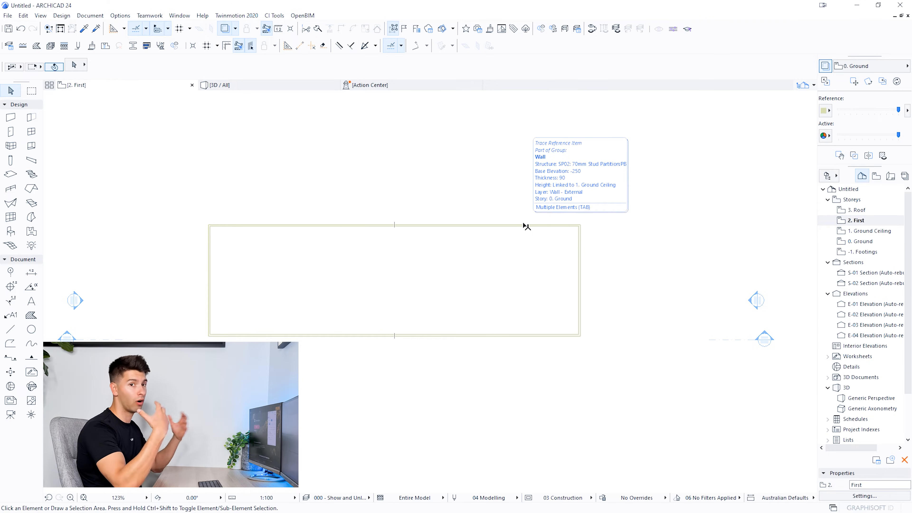
Step: Select the whole group of four external walls on the Ground storey plan and copy it
scroll(375, 322, up, 2)
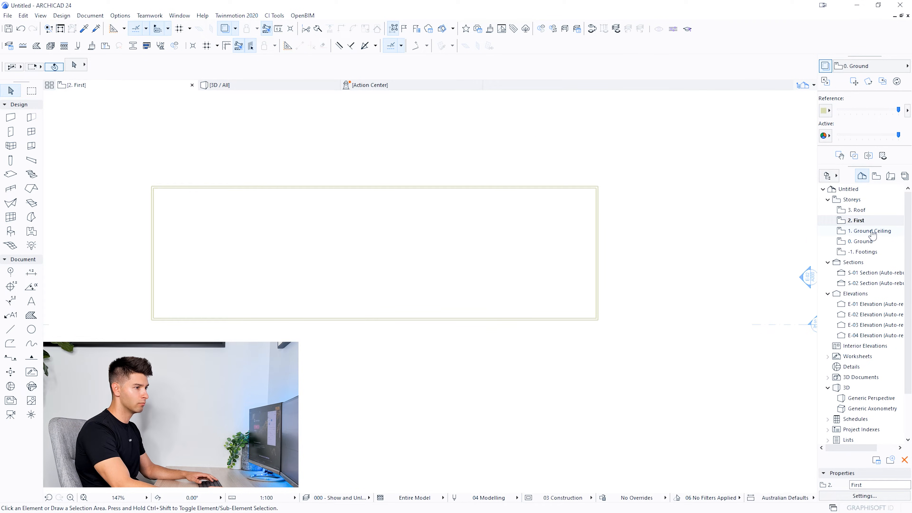
double_click(861, 242)
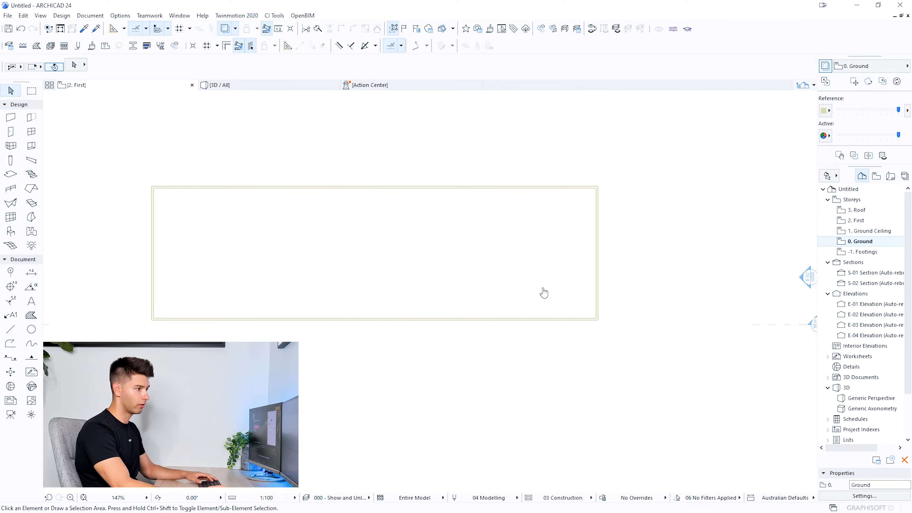
click(598, 272)
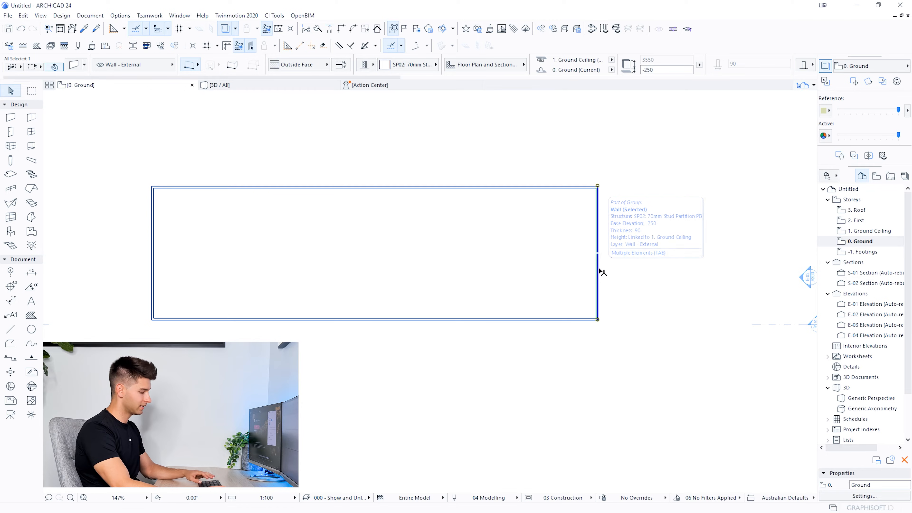
click(604, 245)
click(597, 235)
shift+click(535, 187)
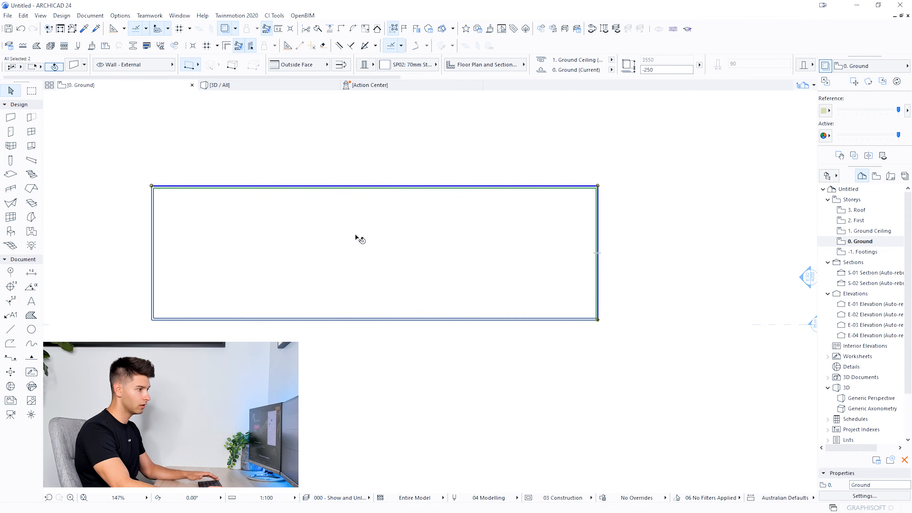
click(599, 244)
key(alt+g)
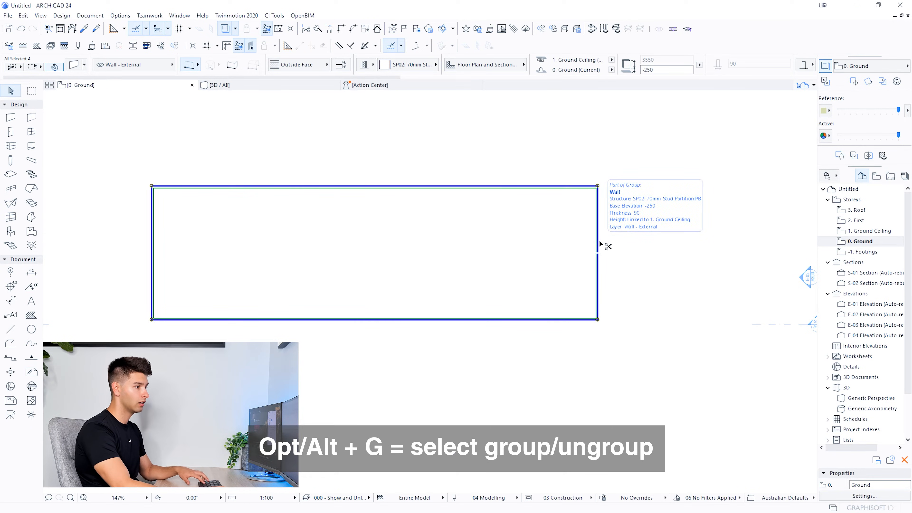
key(ctrl+c)
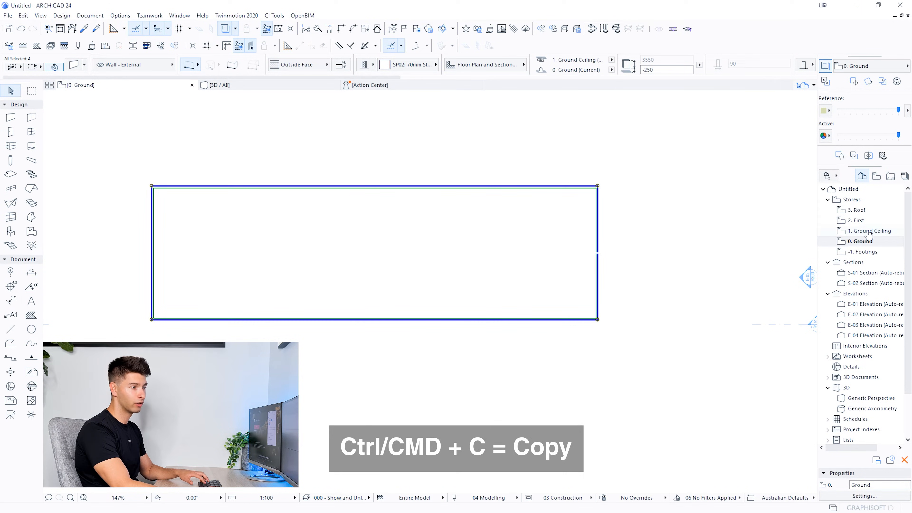
Step: Paste the copied walls in place on the First storey and check the stacked walls in 3D
double_click(862, 220)
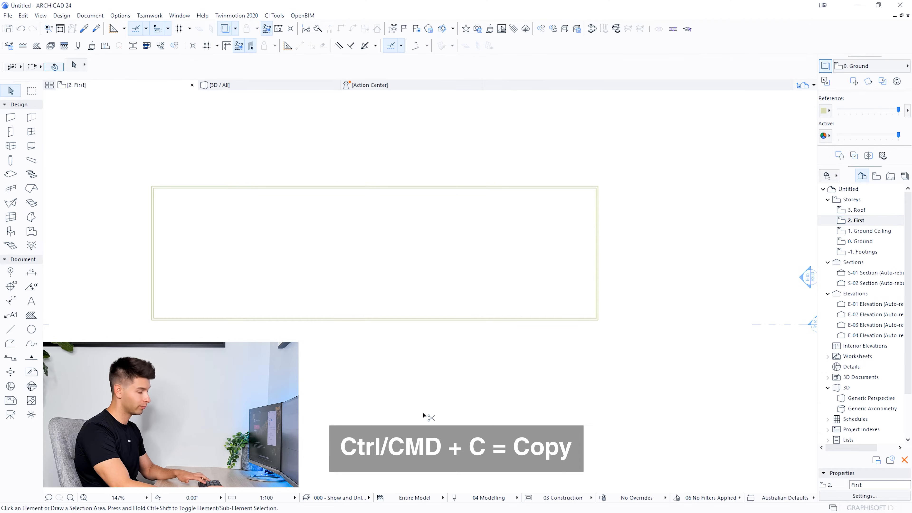
key(ctrl+v)
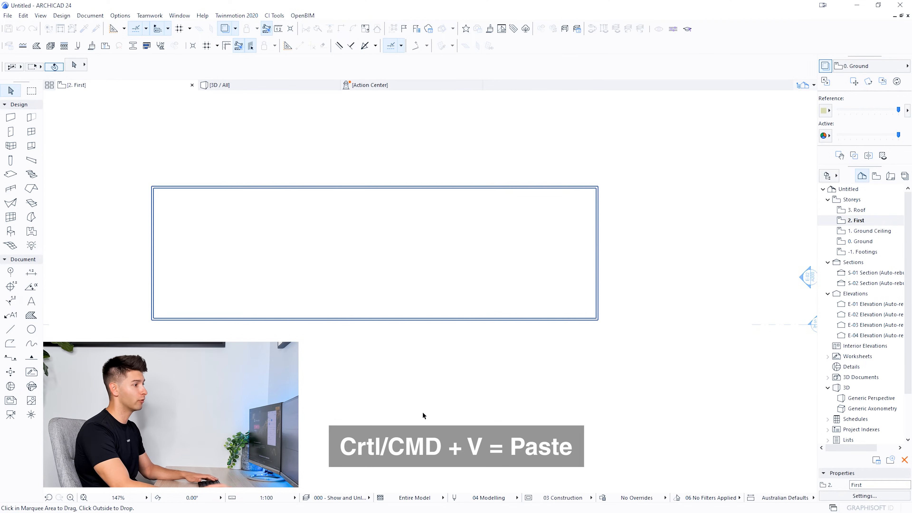
click(423, 416)
click(268, 85)
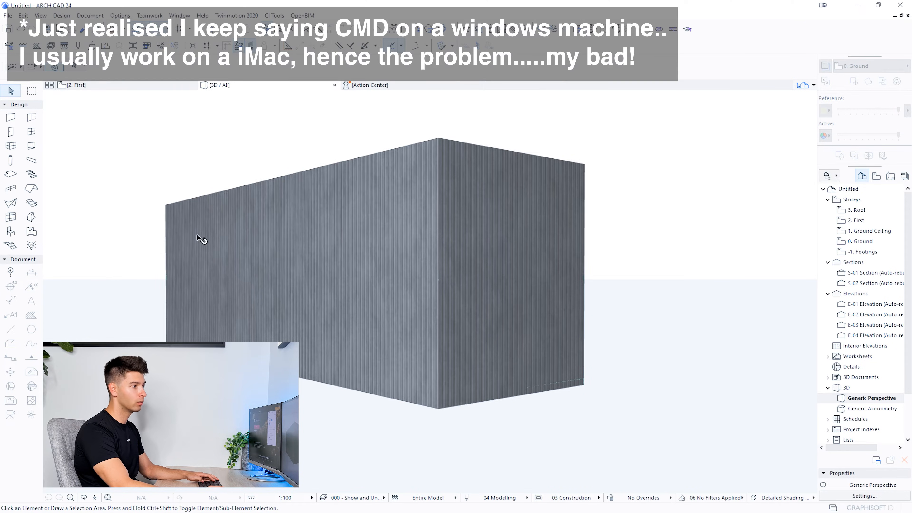
shift+middle_drag(580, 234, 470, 274)
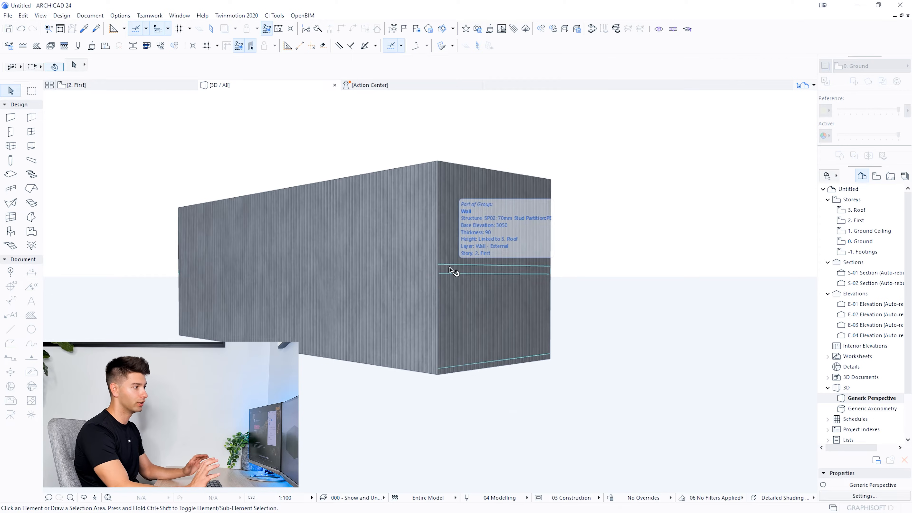
key(F2)
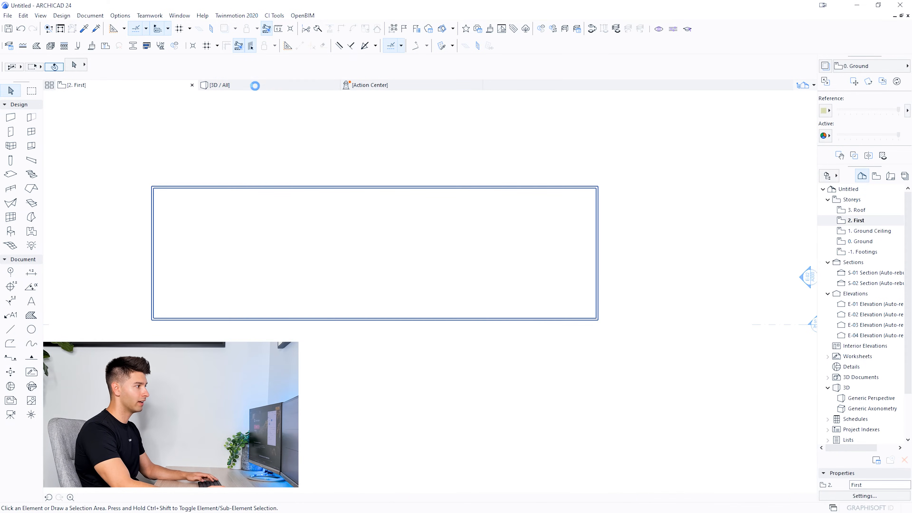
mouse_move(256, 87)
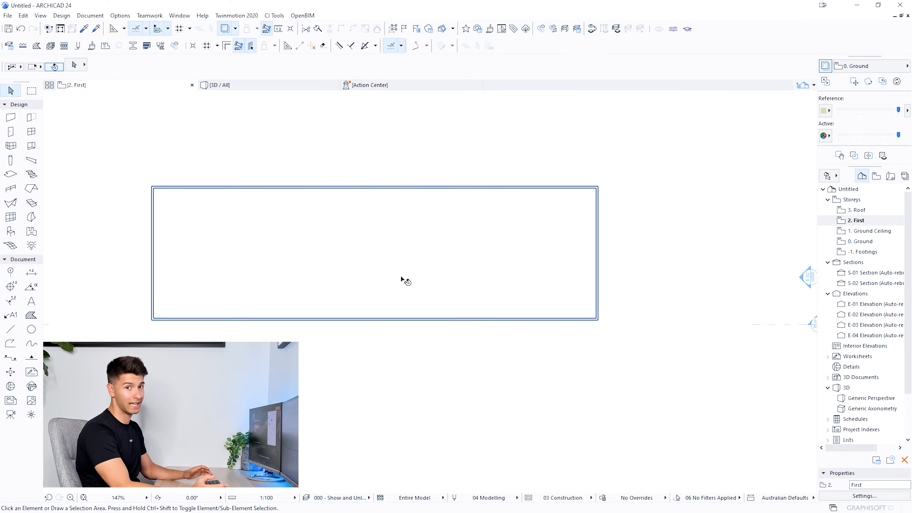
Step: Draw a single-plane roof on the Roof storey plan over the full wall outline, with its pivot line along the lower long wall
double_click(880, 211)
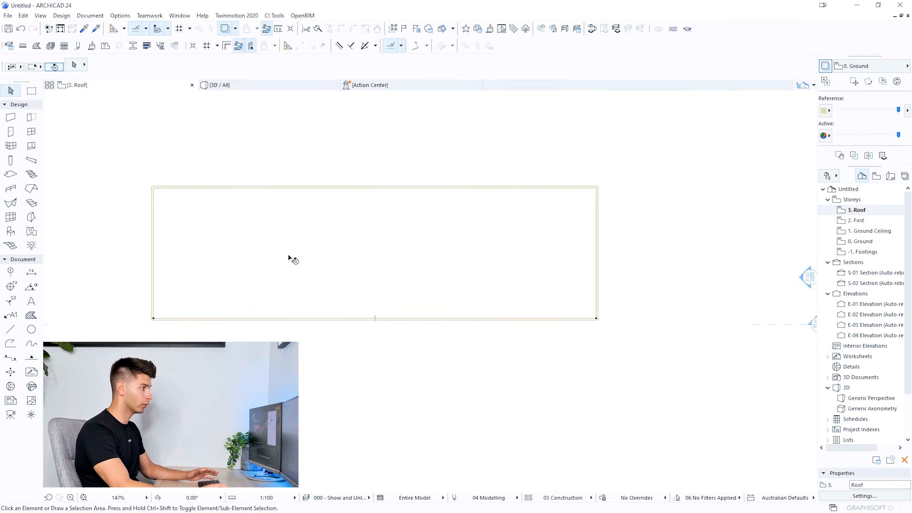
click(31, 189)
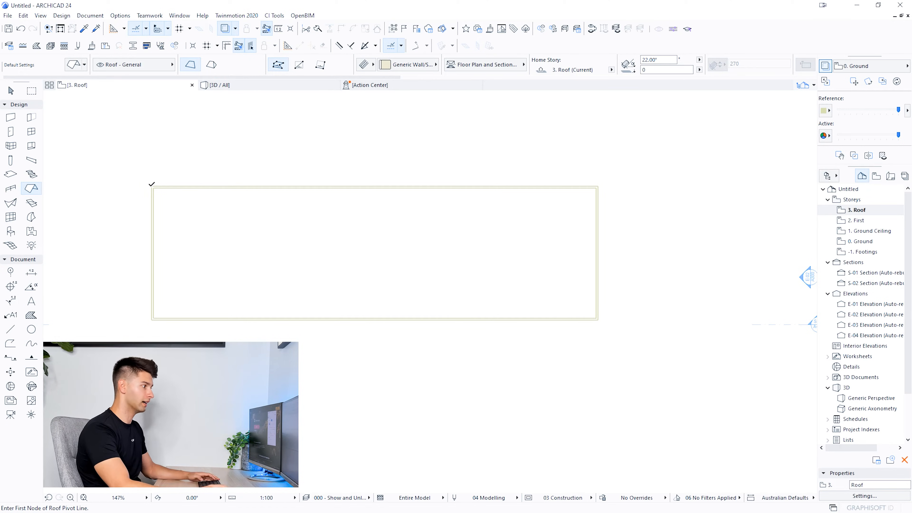
click(152, 319)
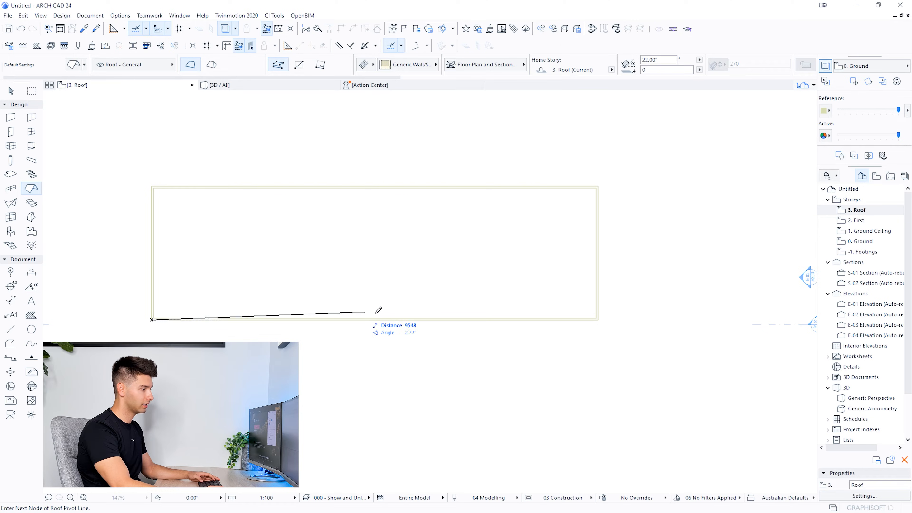
click(598, 319)
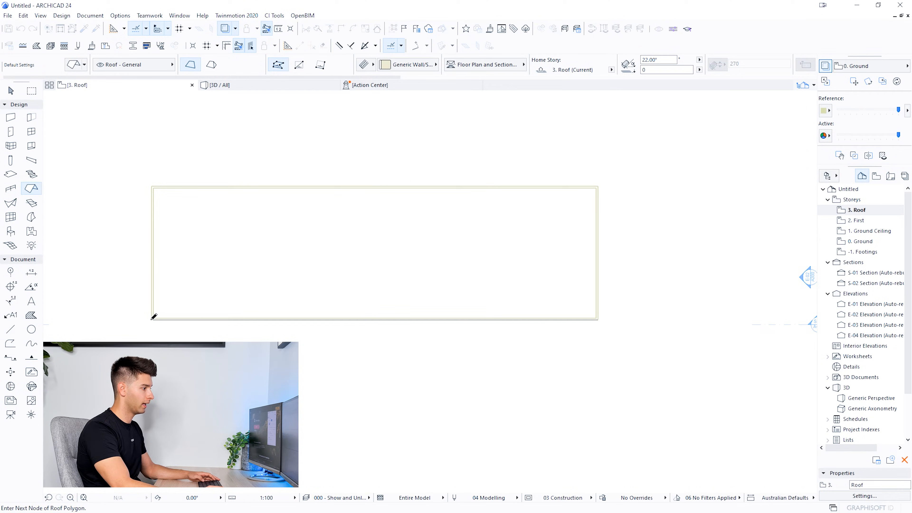
click(152, 186)
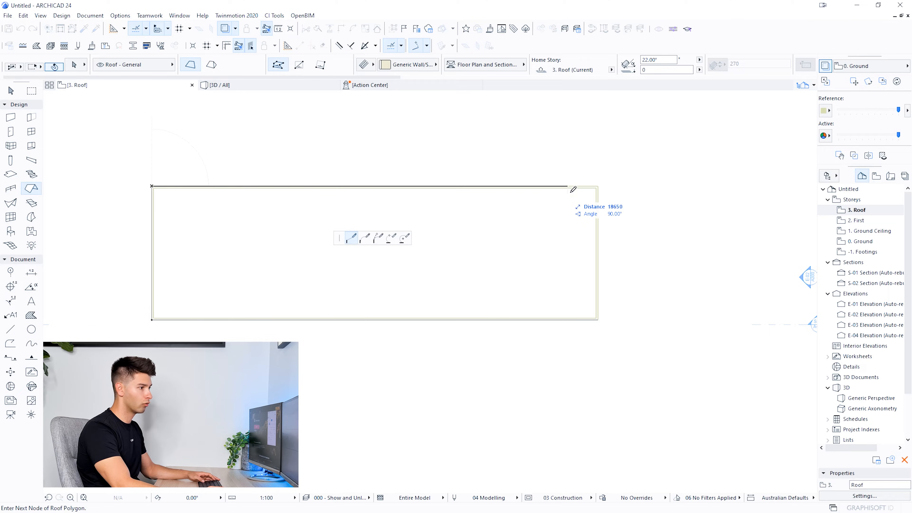
click(597, 186)
click(598, 319)
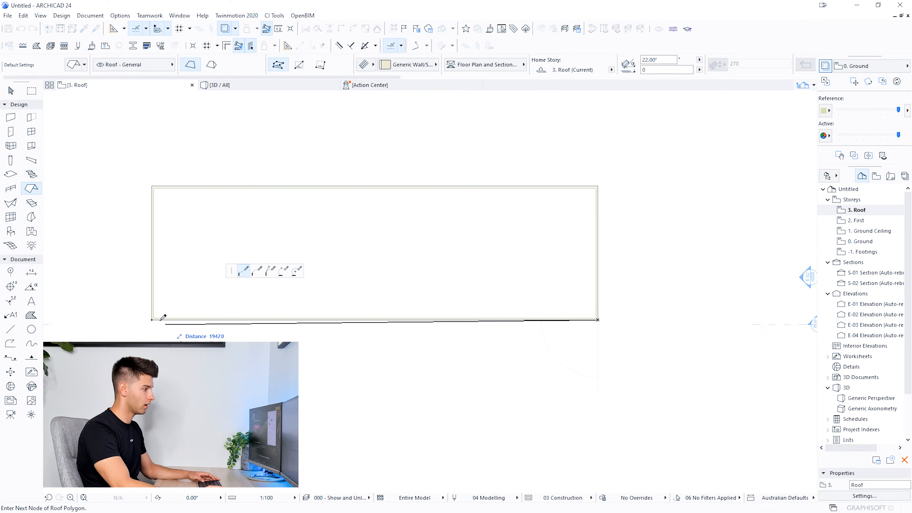
double_click(152, 319)
key(Escape)
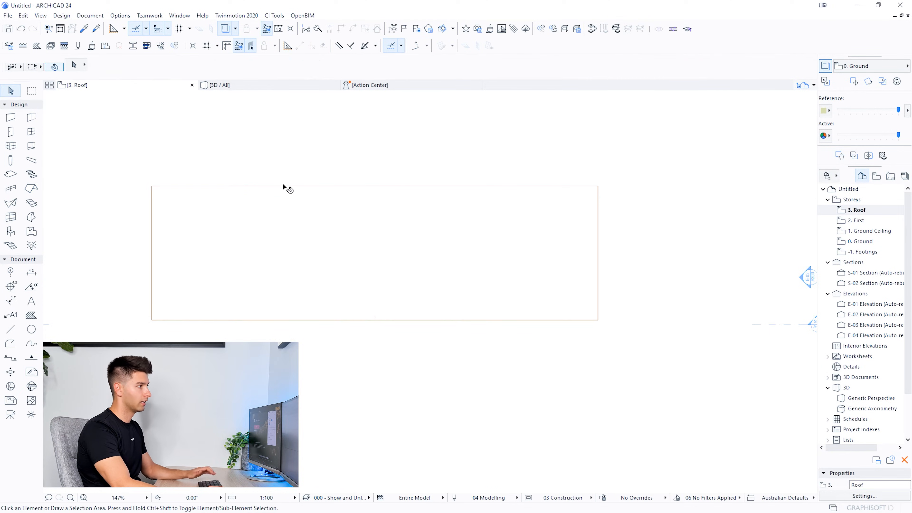
Step: View the model in 3D and select the new roof, with the low corner where it meets the walls in close view
click(259, 88)
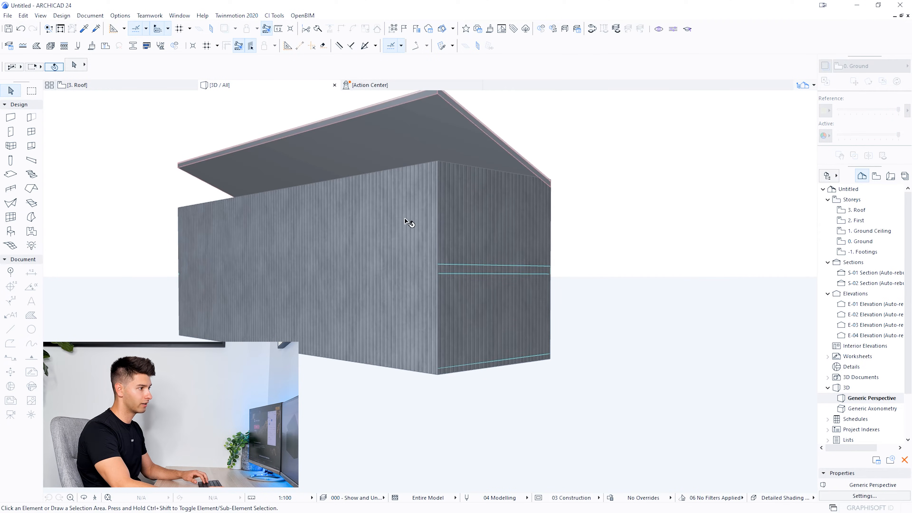
shift+middle_drag(409, 220, 326, 277)
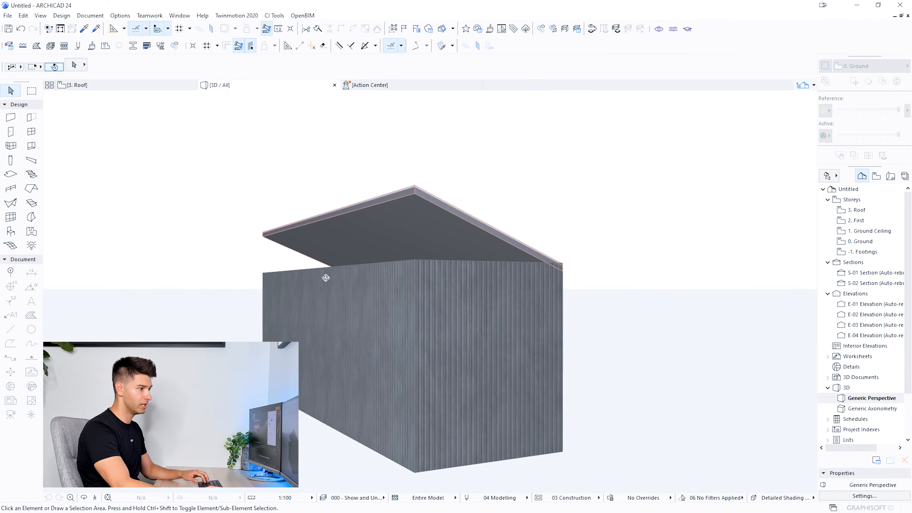
click(422, 234)
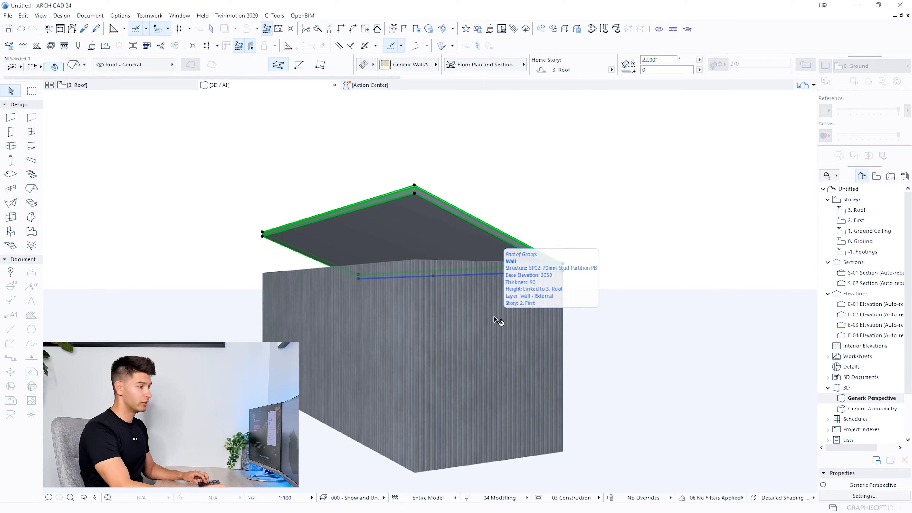
shift+middle_drag(484, 281, 434, 284)
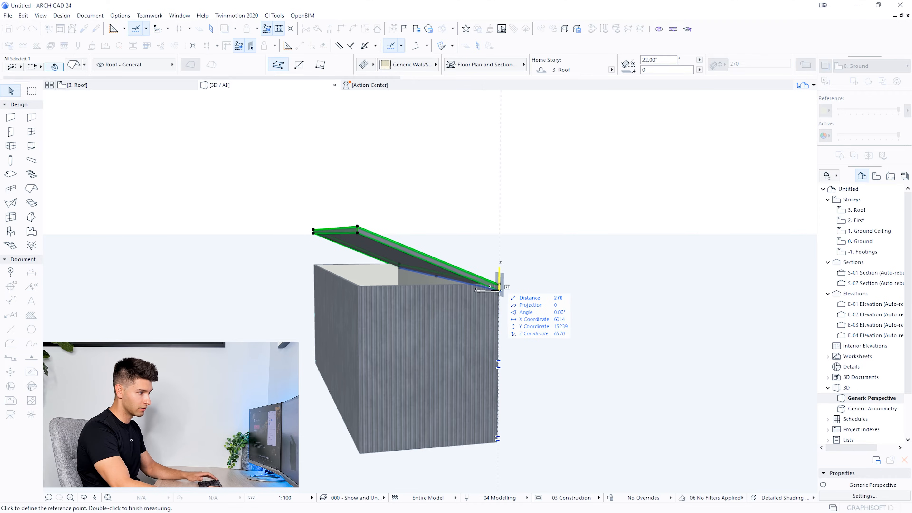
scroll(462, 283, up, 3)
shift+middle_drag(464, 283, 515, 284)
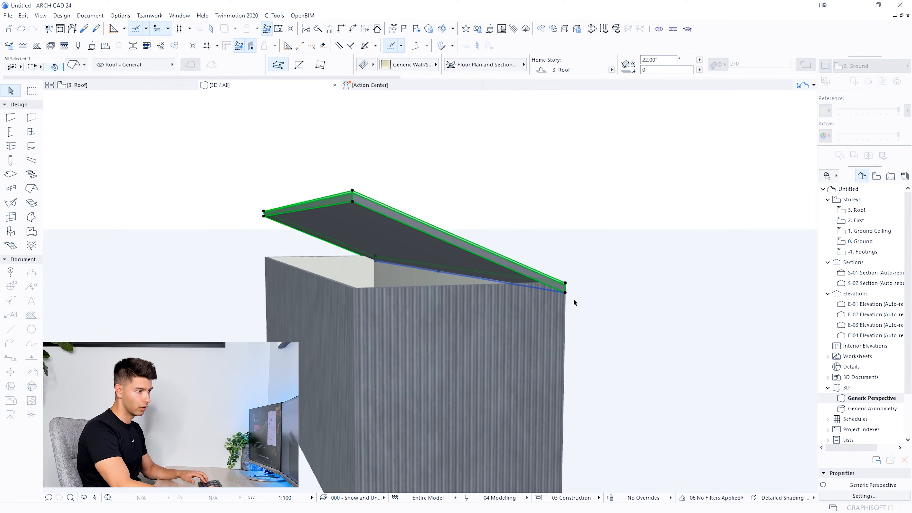
Step: Try moving the roof vertically up 270 mm from its bottom low-side corner, and undo the move
key(ctrl+d)
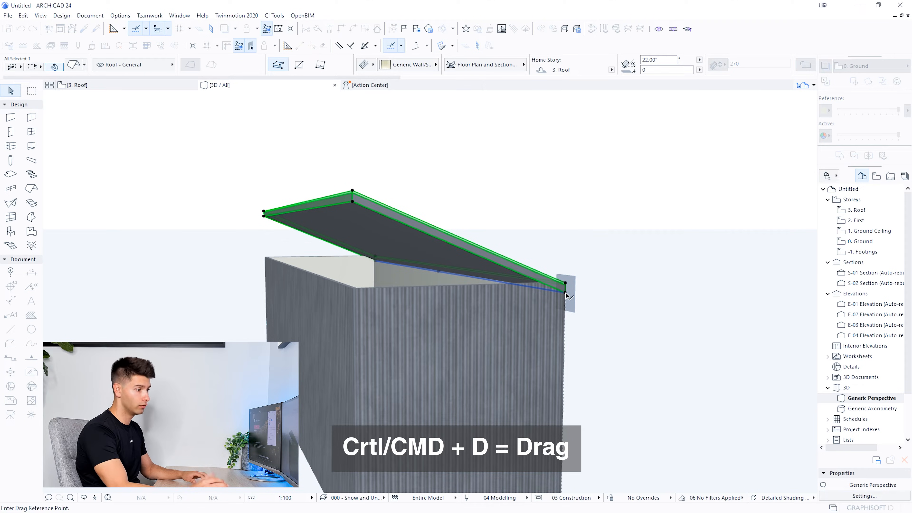
click(566, 294)
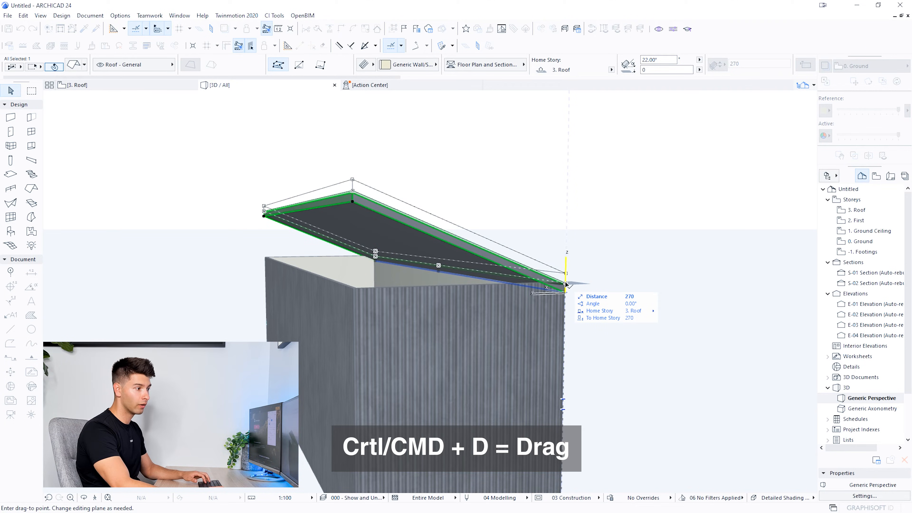
click(566, 283)
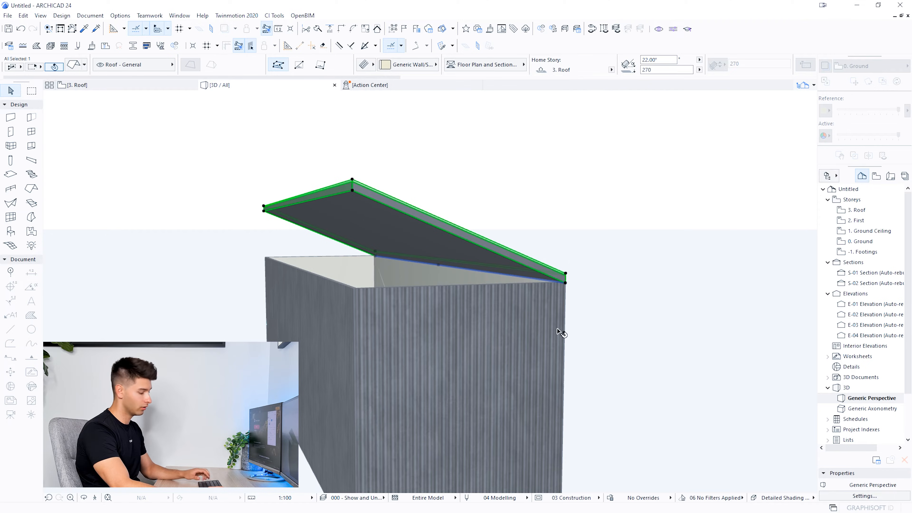
key(ctrl+z)
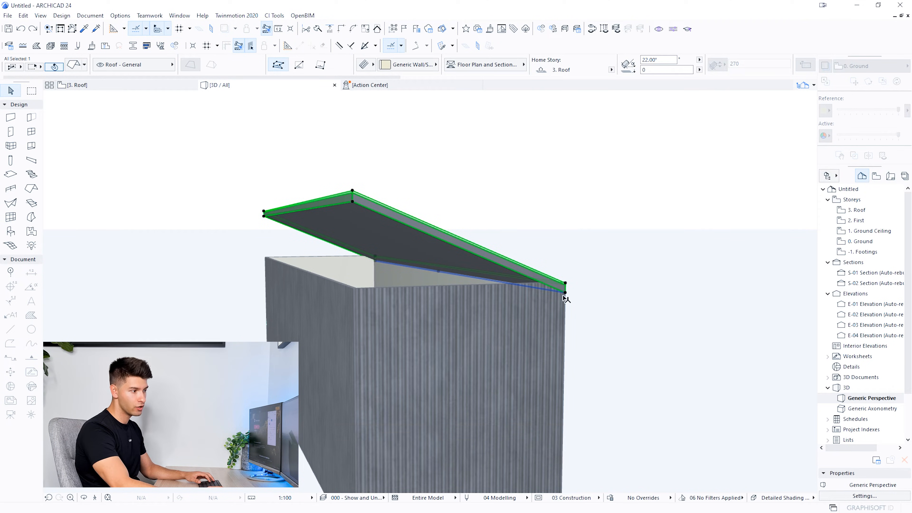
Step: Raise the whole roof by 270 mm, starting from its low-side corner node
click(566, 284)
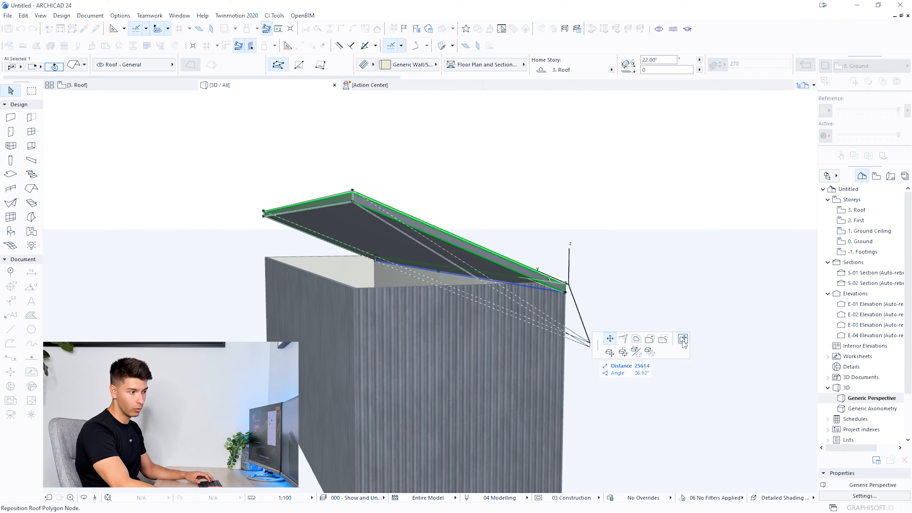
click(609, 353)
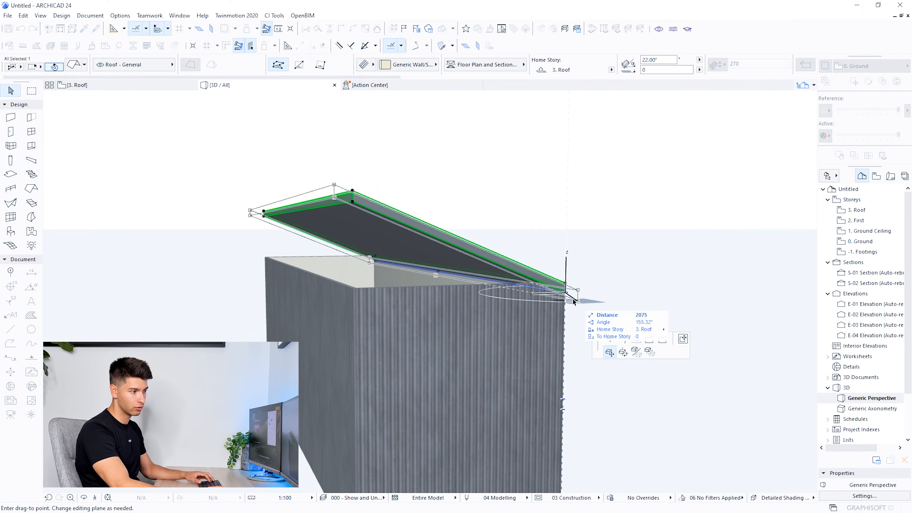
click(565, 282)
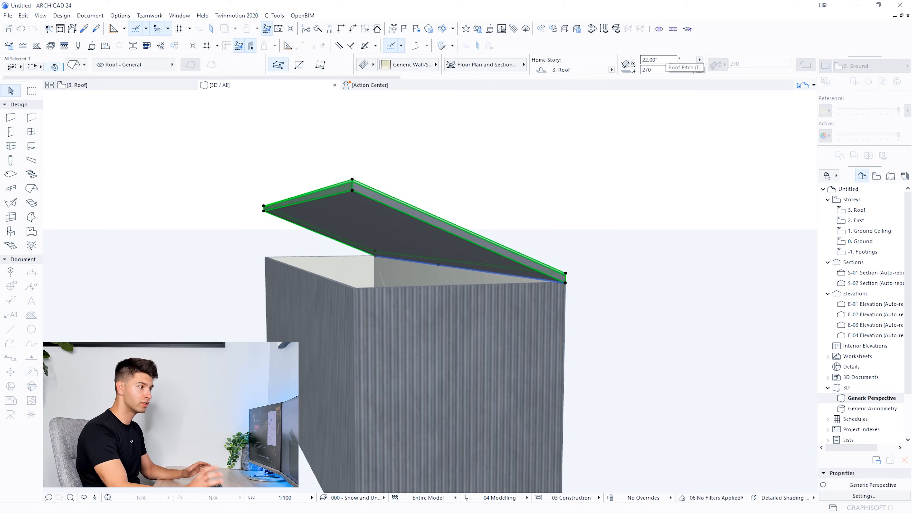
Step: Review the roof's selection settings from the Roof storey plan, and set the roof pitch to 5 degrees in 3D
drag(643, 61, 686, 68)
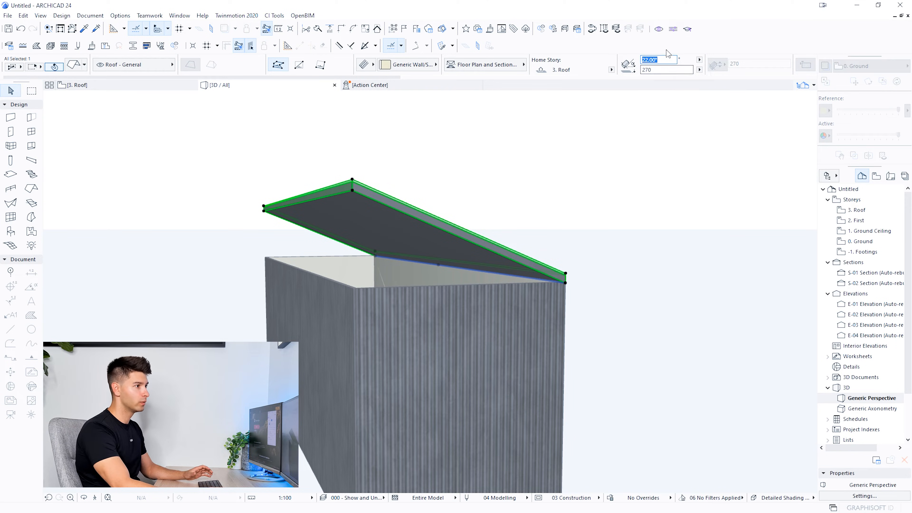
click(111, 87)
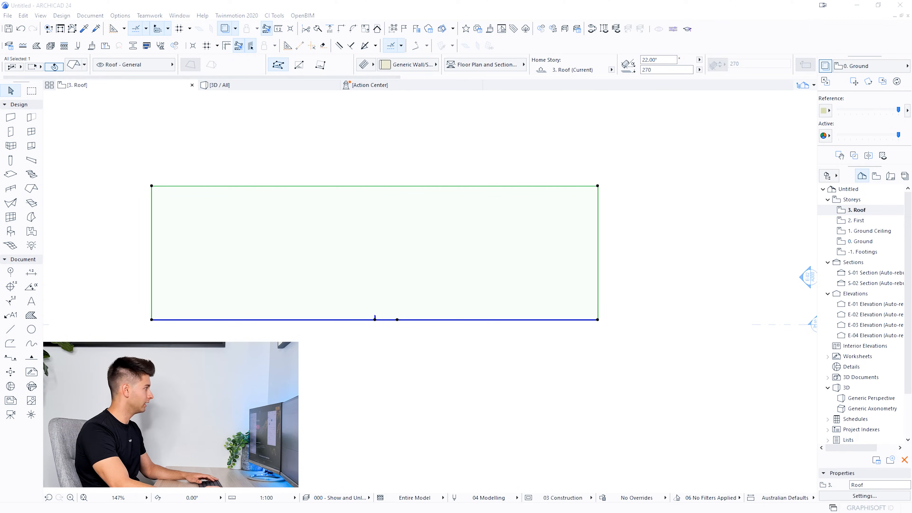
key(ctrl+t)
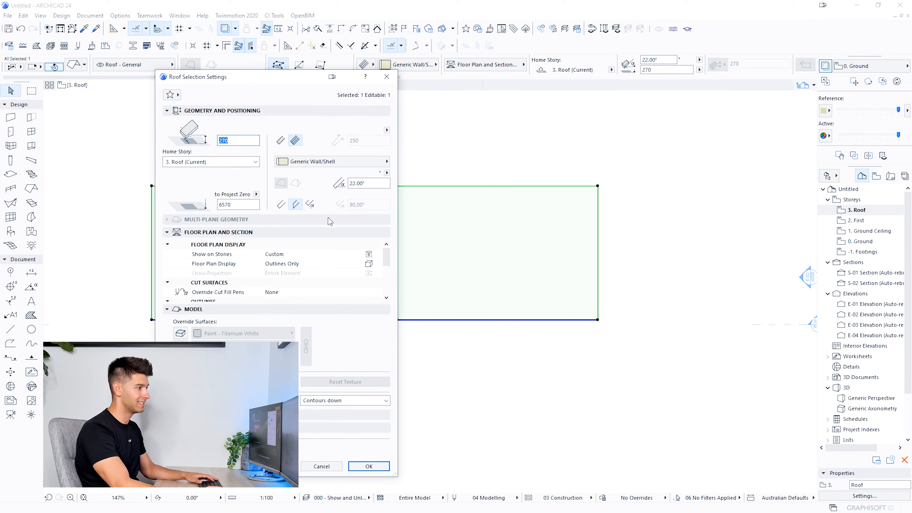
key(Return)
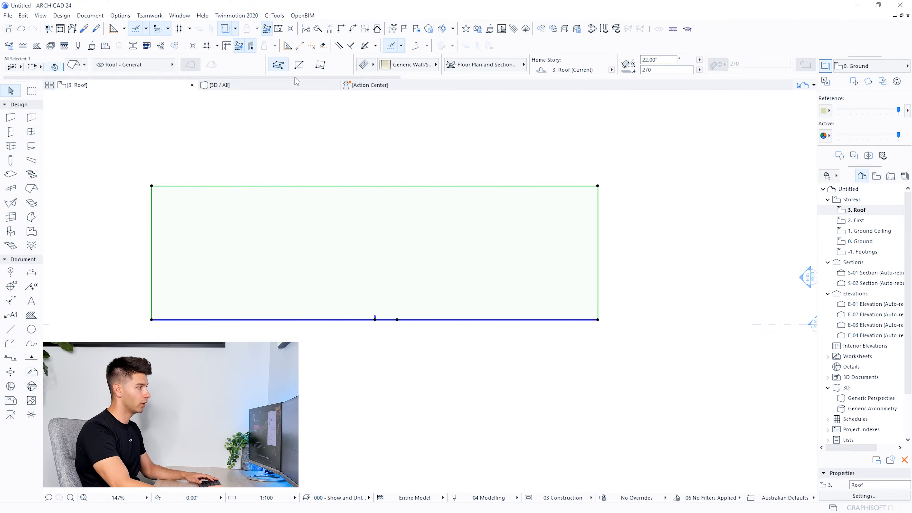
key(F3)
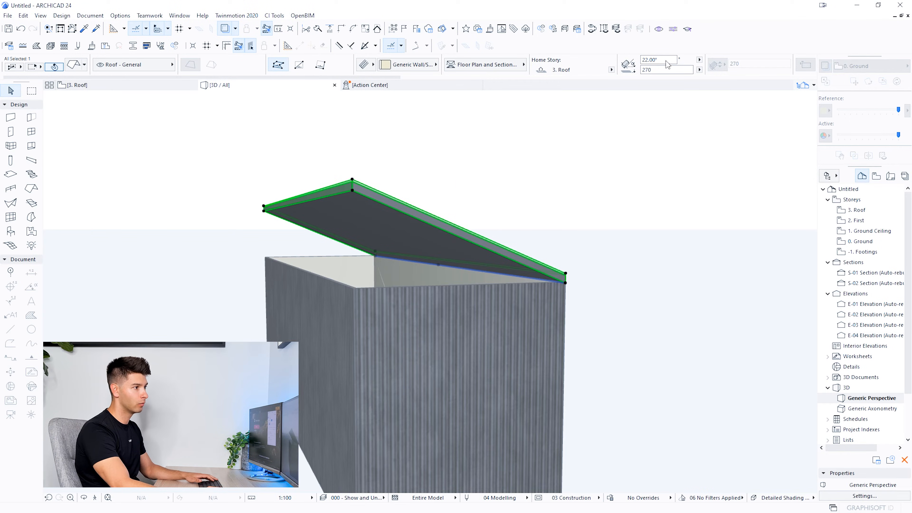
click(658, 60)
text(5)
key(Return)
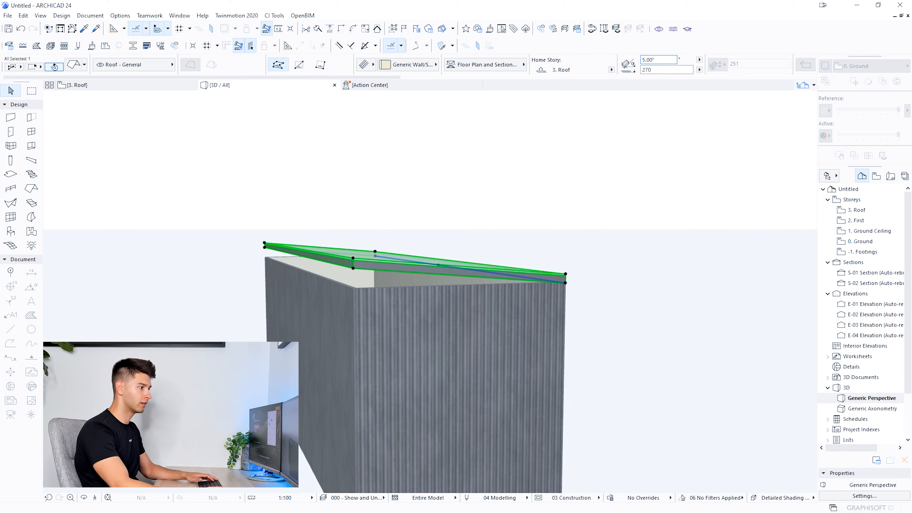
Step: Stretch the tops of the four First storey walls up past the roof, to a height of about 5140 mm
shift+middle_drag(402, 332, 455, 340)
click(469, 328)
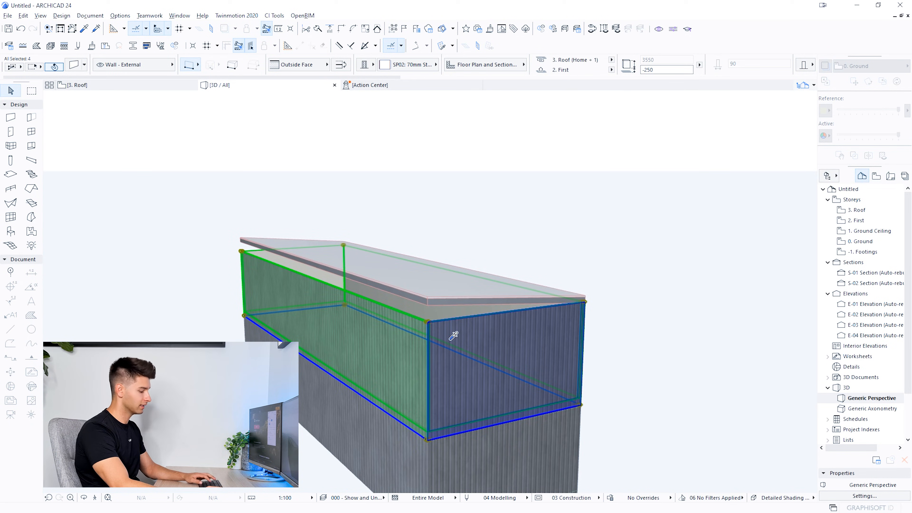
click(428, 322)
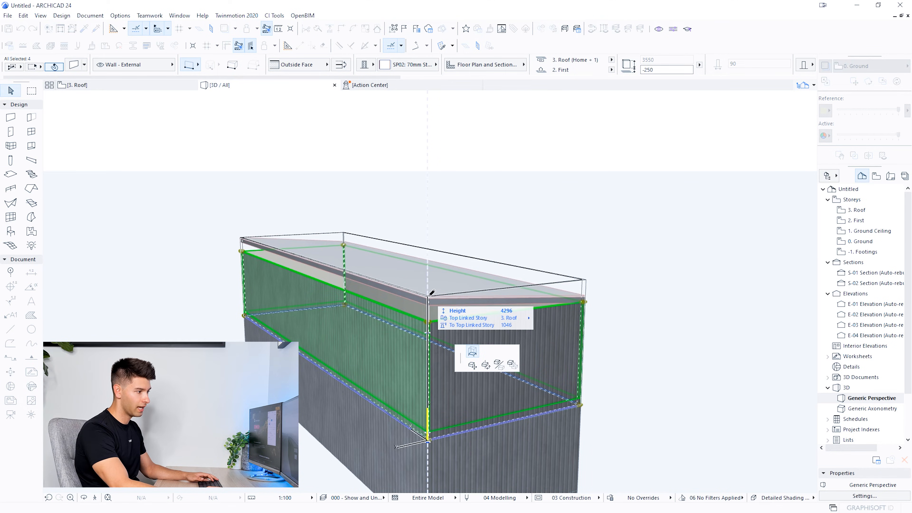
click(456, 384)
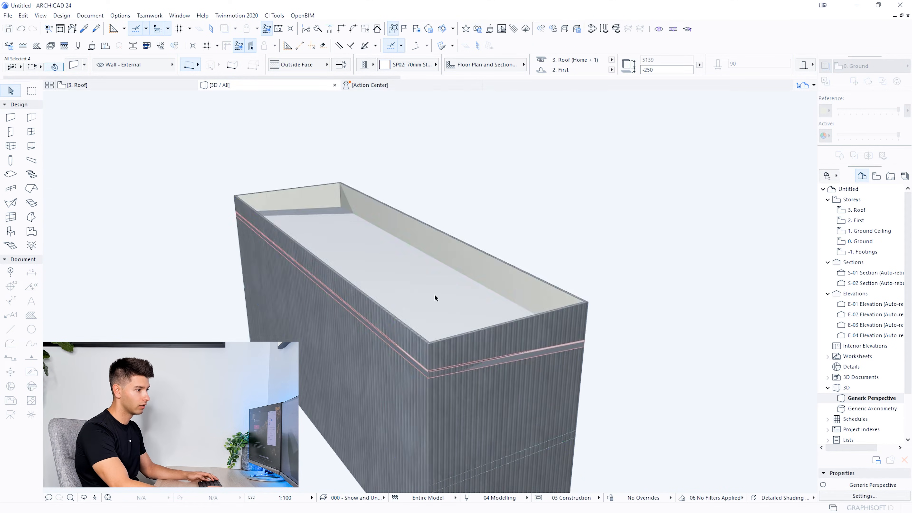
Step: Add the roof to the wall selection, trim the walls to the roof with Trim Elements to Roof/Shell, and check the result from several sides
shift+click(421, 273)
right_click(424, 287)
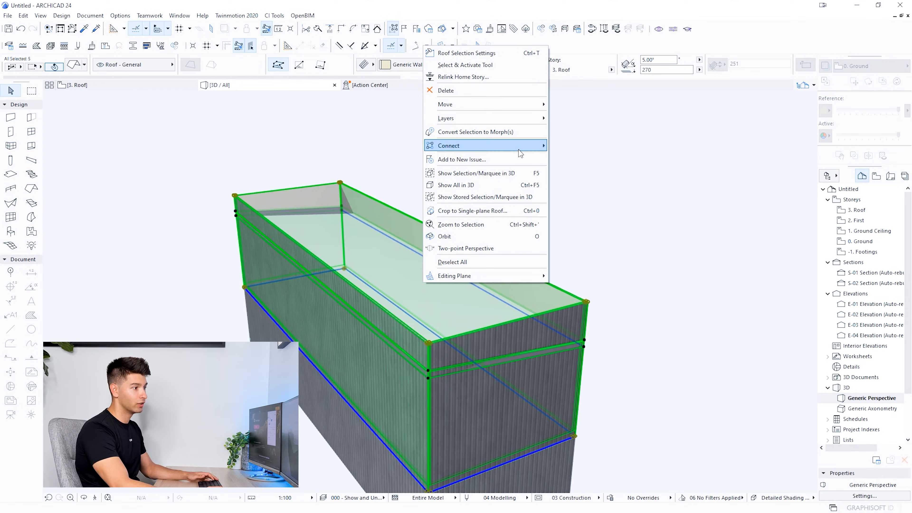
mouse_move(521, 150)
click(586, 148)
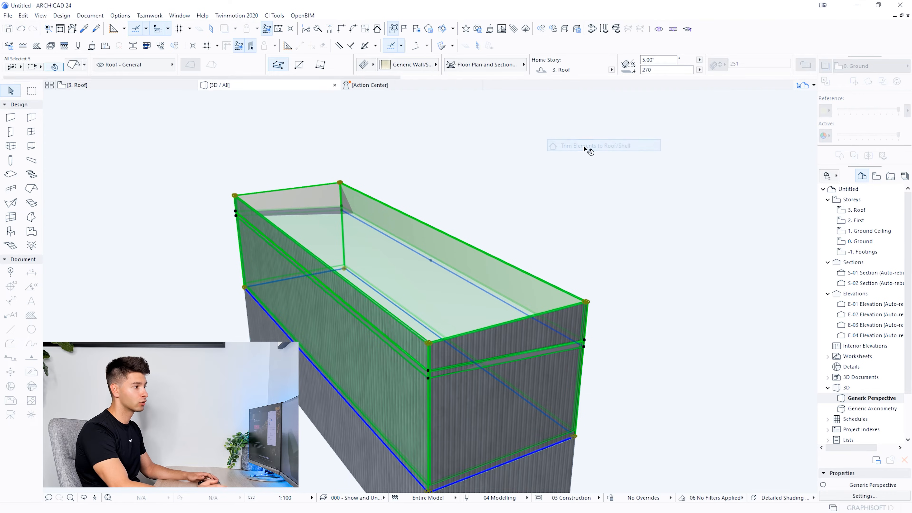
click(506, 210)
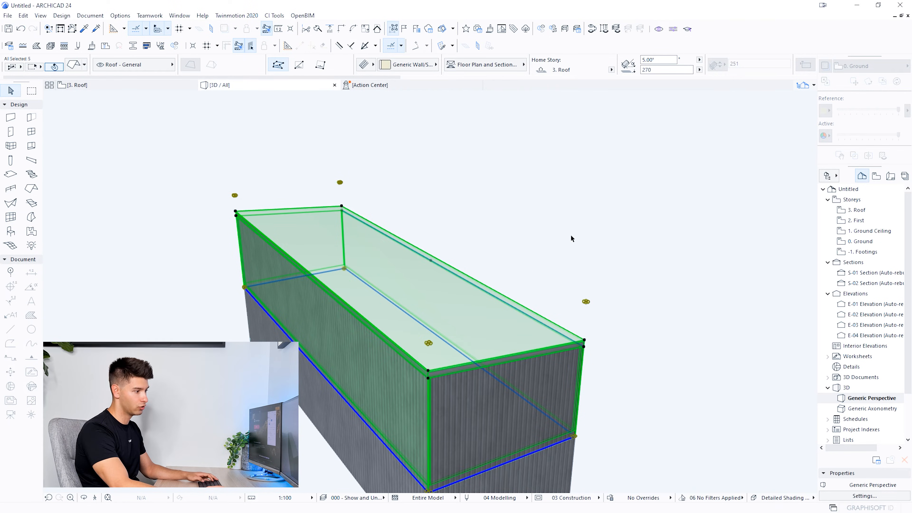
click(614, 277)
scroll(458, 308, down, 2)
shift+middle_drag(458, 307, 610, 233)
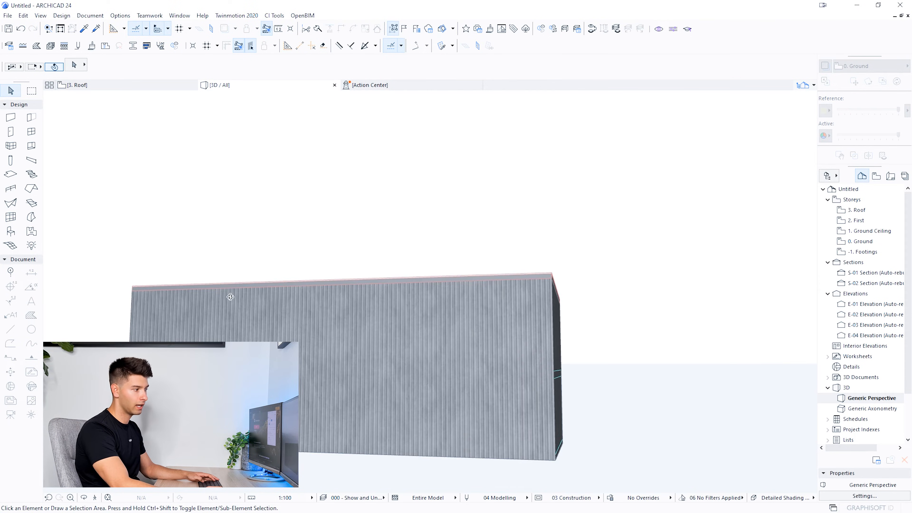
shift+middle_drag(230, 297, 599, 305)
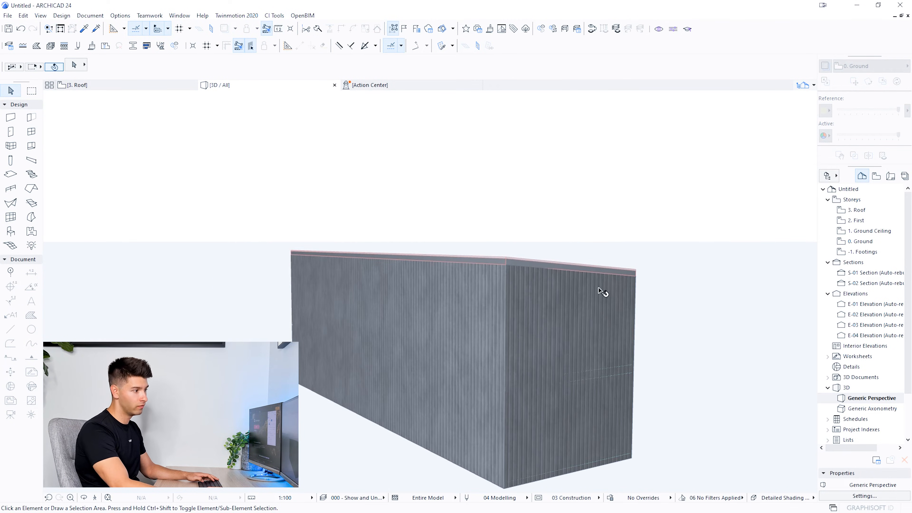
Step: On the Ground storey plan, set the Wall tool to the Wall - Internal layer and the SP01: 75mm Steel Partition:PB composite
click(130, 88)
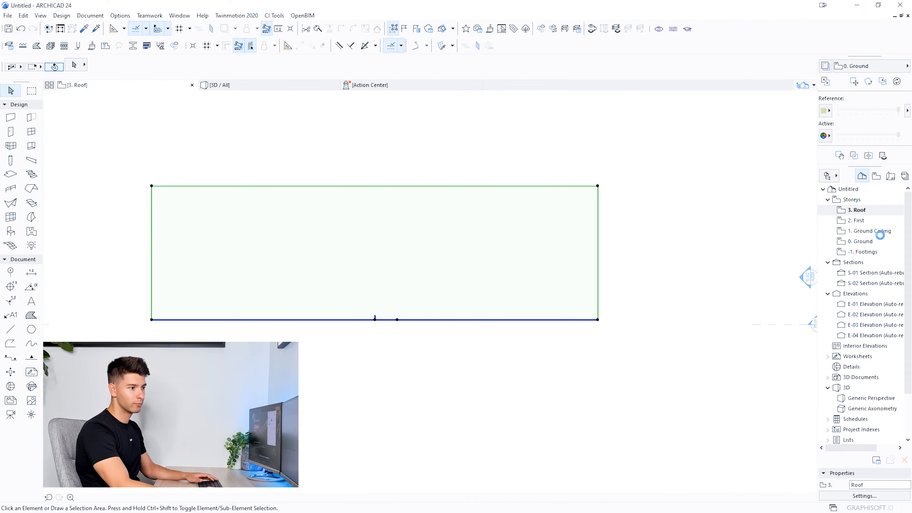
double_click(862, 242)
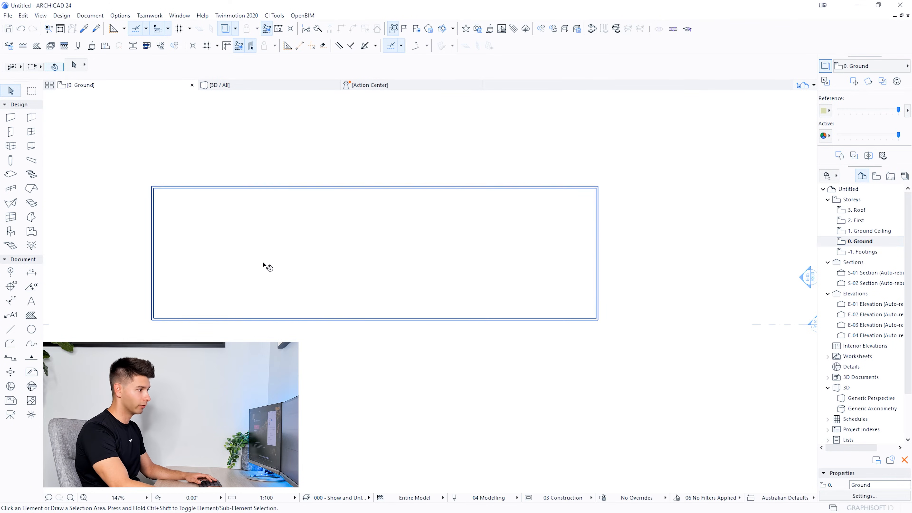
scroll(240, 262, up, 1)
scroll(124, 198, up, 1)
scroll(312, 236, down, 1)
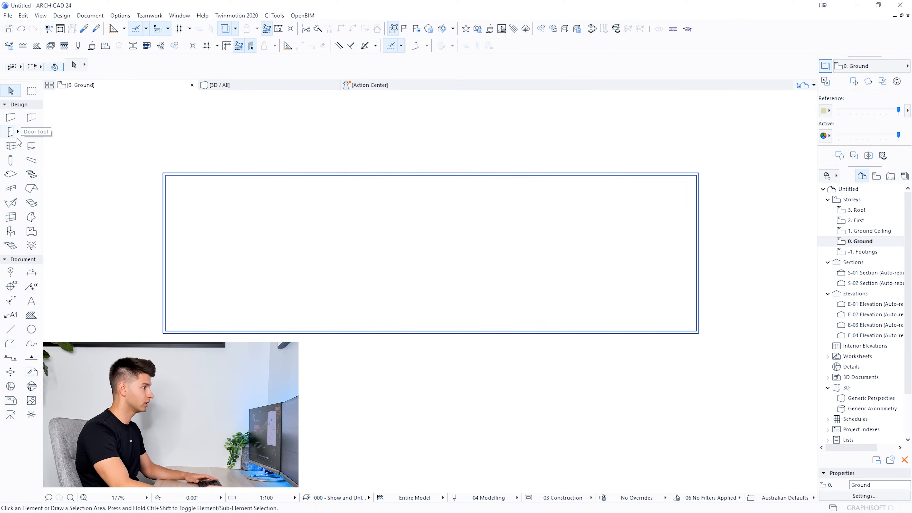
click(11, 118)
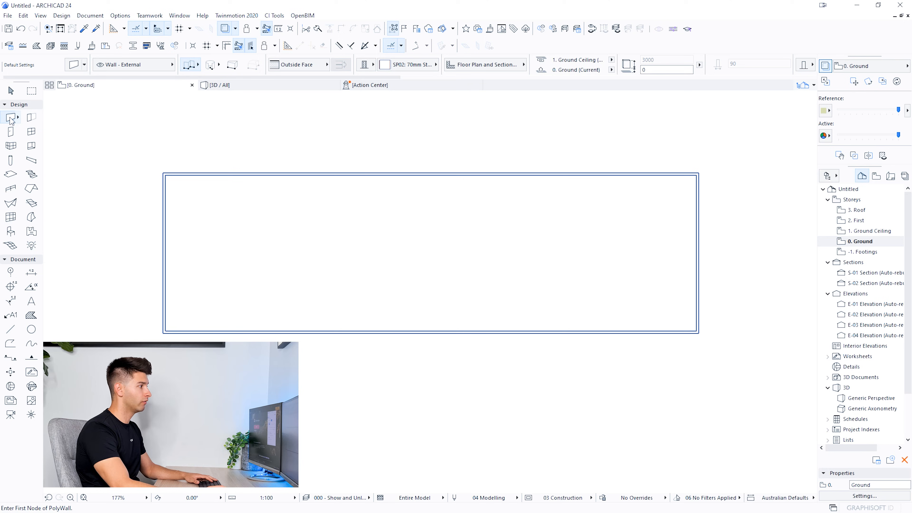
click(145, 69)
scroll(270, 410, down, 2)
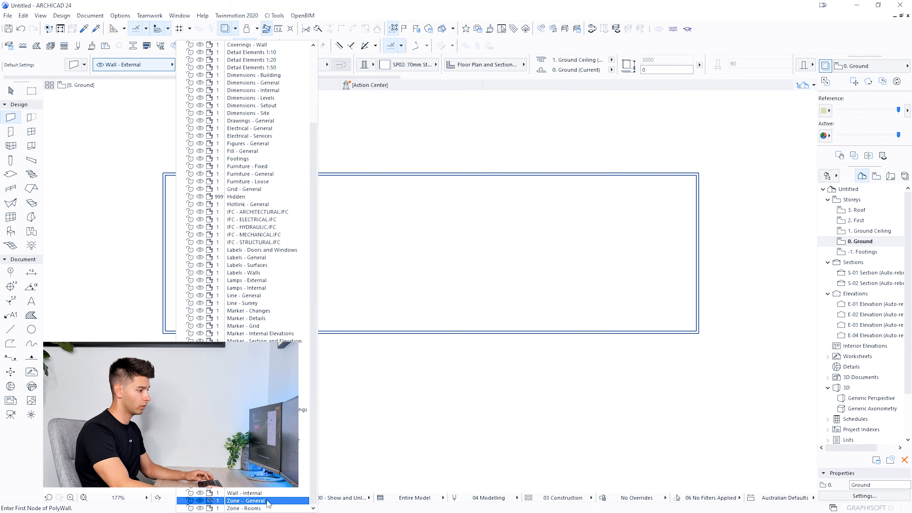
click(270, 493)
click(422, 69)
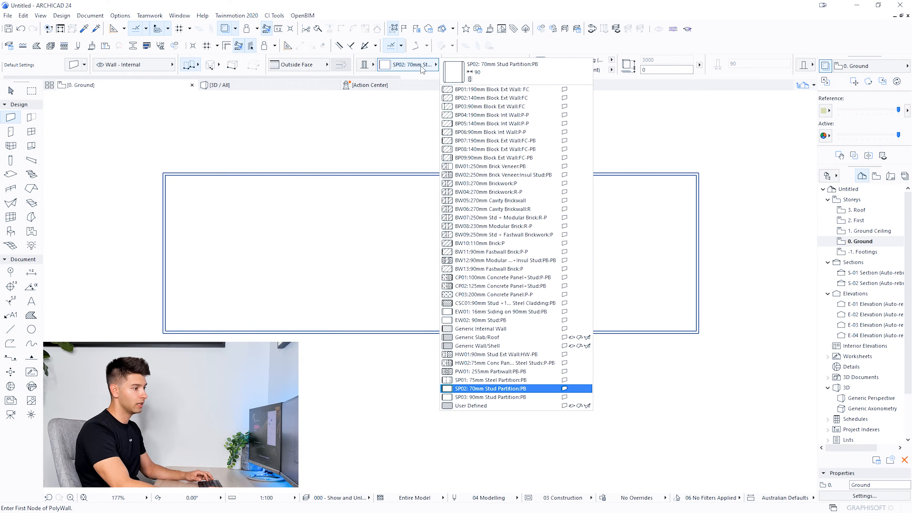
click(532, 382)
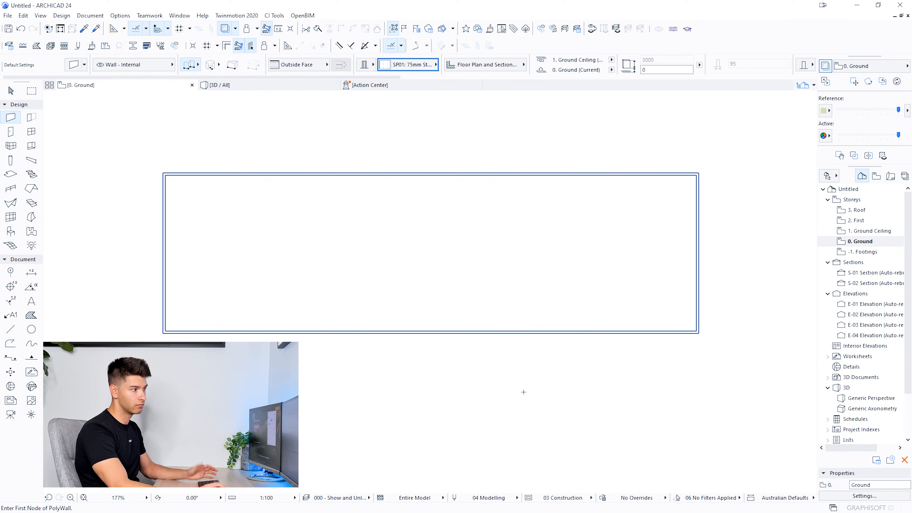
Step: Draw the internal partitions: an L-shaped wall enclosing the upper-left corner room, a full-depth cross wall, and a lengthwise wall to the right end wall
click(264, 176)
click(263, 269)
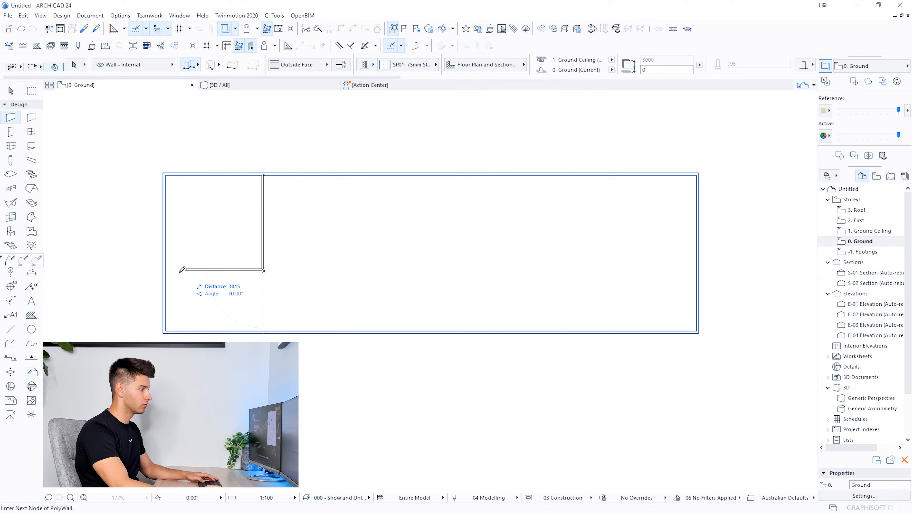
double_click(166, 270)
click(399, 331)
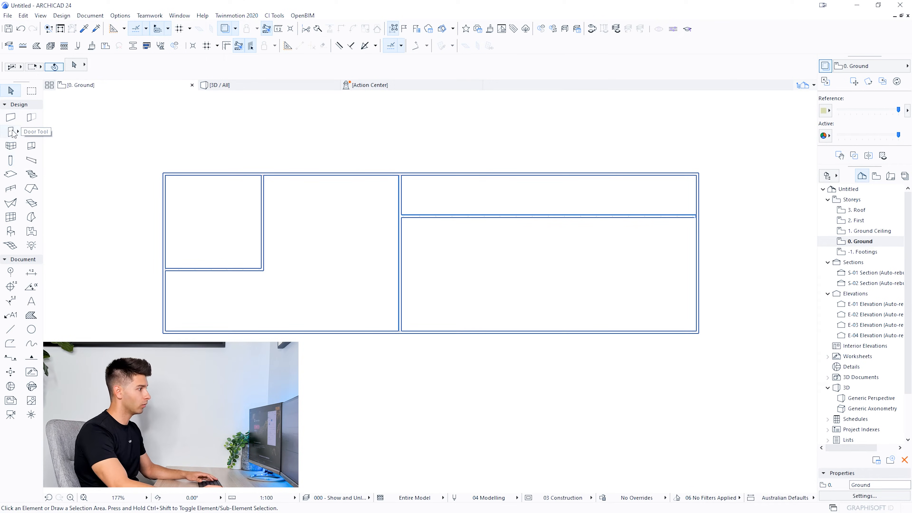
Step: Search the door library for "door", use Door 24 as the default door and set its leaf style to No Grid
click(12, 133)
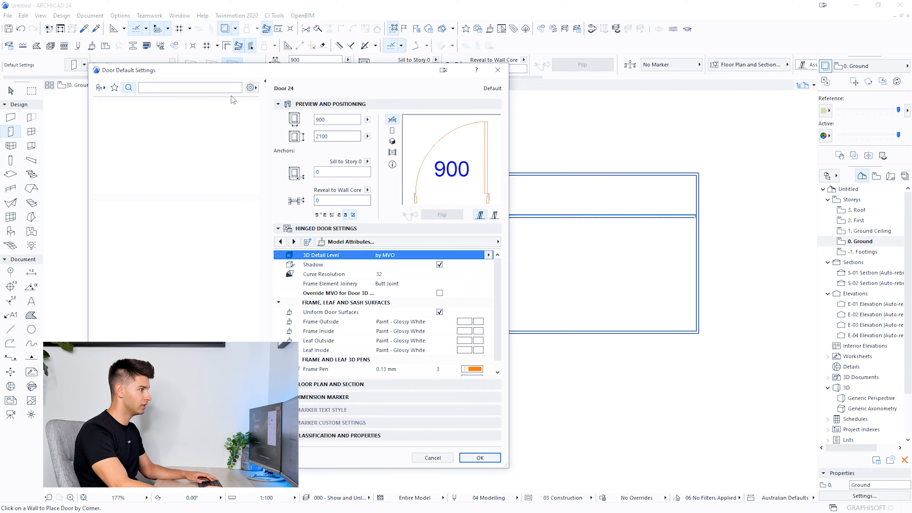
text(door)
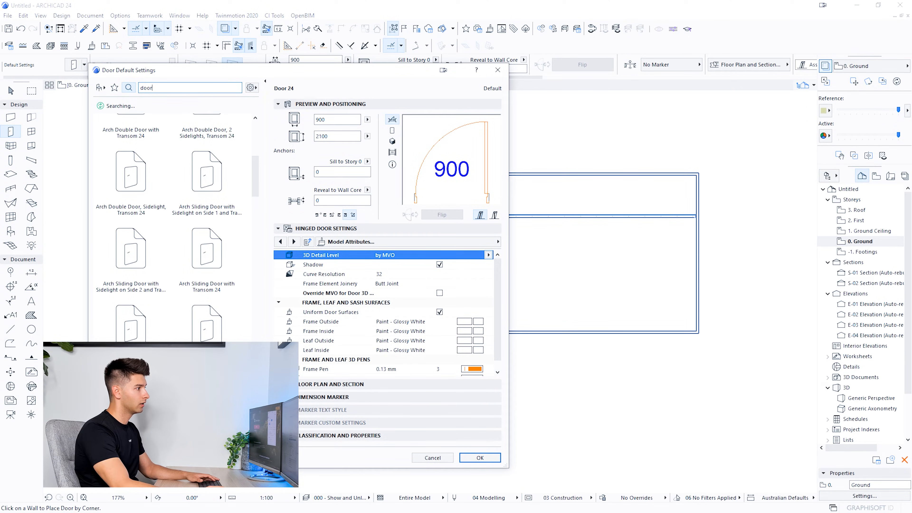
mouse_move(256, 166)
mouse_down()
mouse_move(255, 138)
mouse_move(259, 194)
mouse_move(257, 182)
mouse_up()
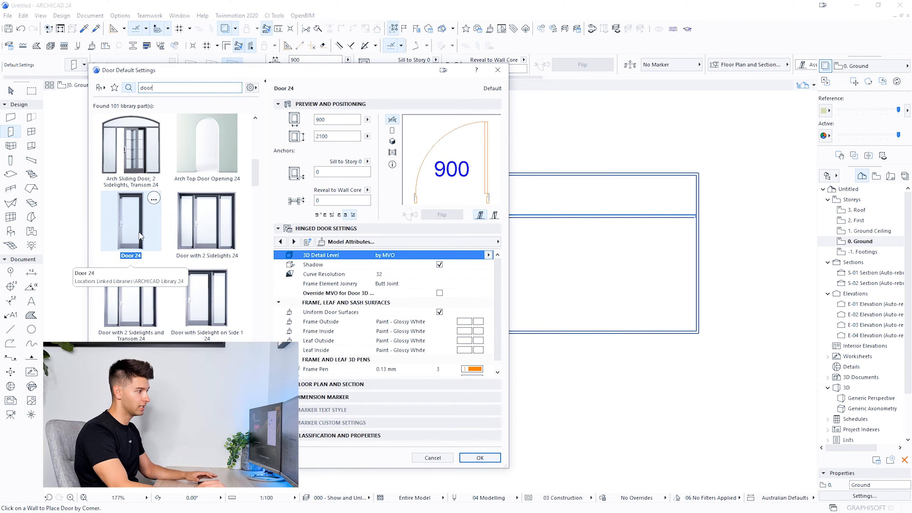
click(357, 245)
scroll(597, 276, up, 1)
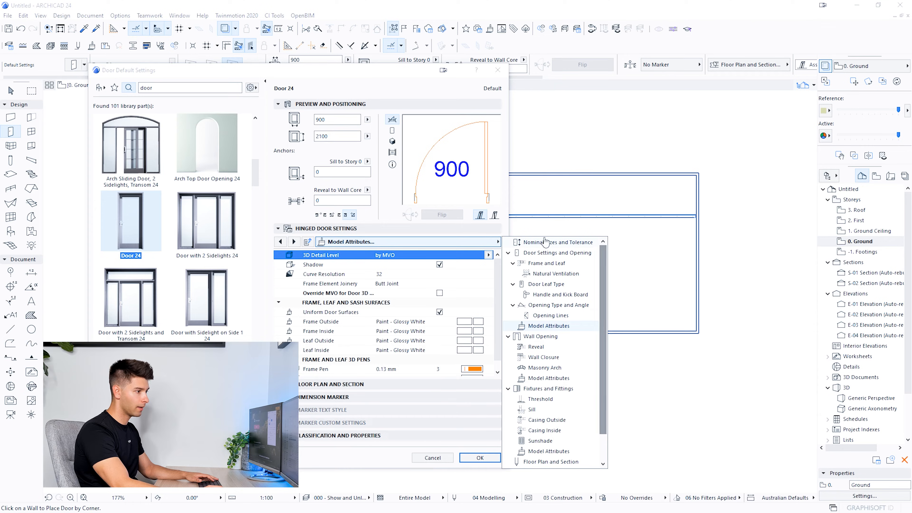
click(579, 243)
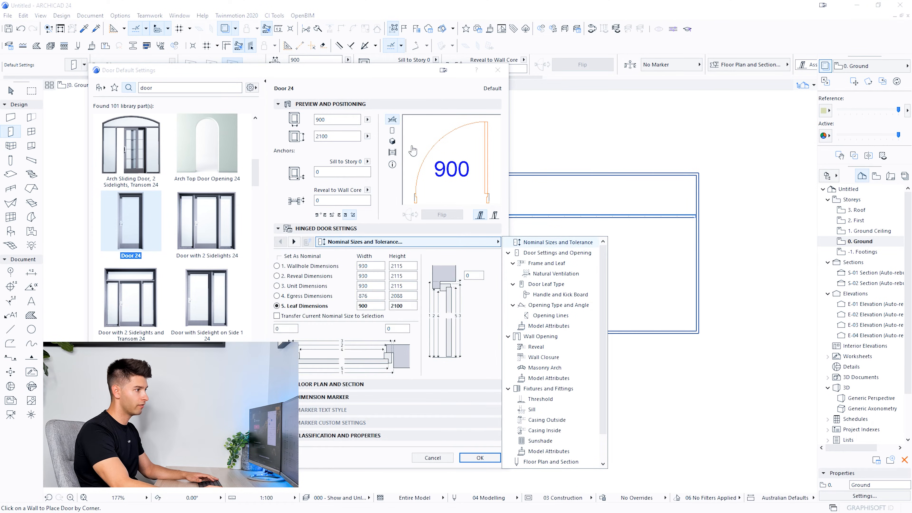
click(392, 130)
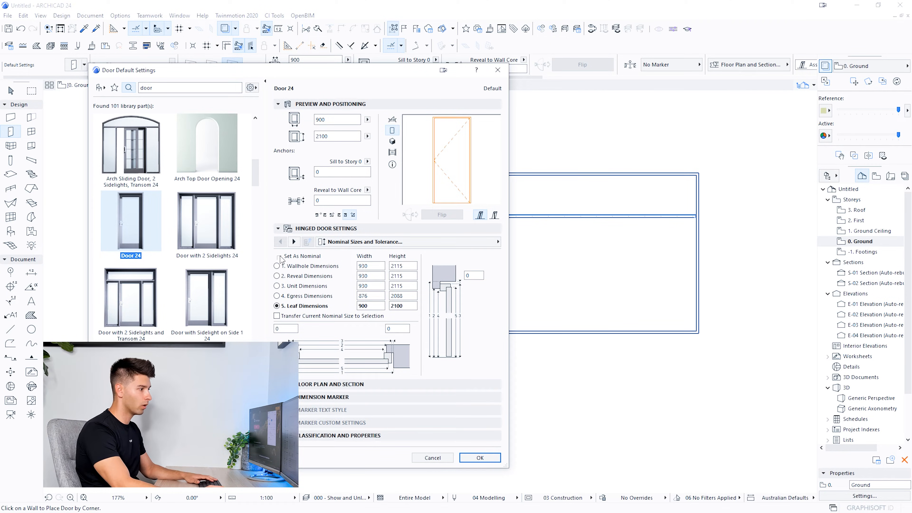
click(294, 241)
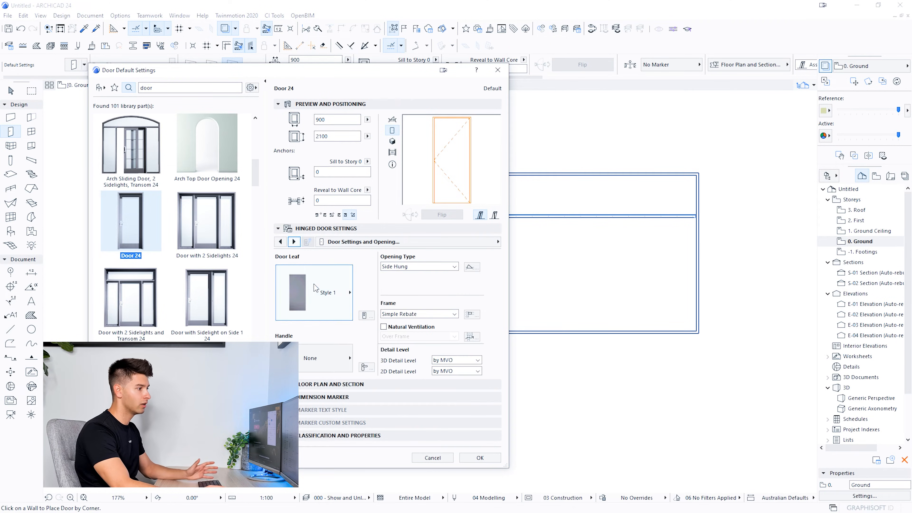
click(314, 289)
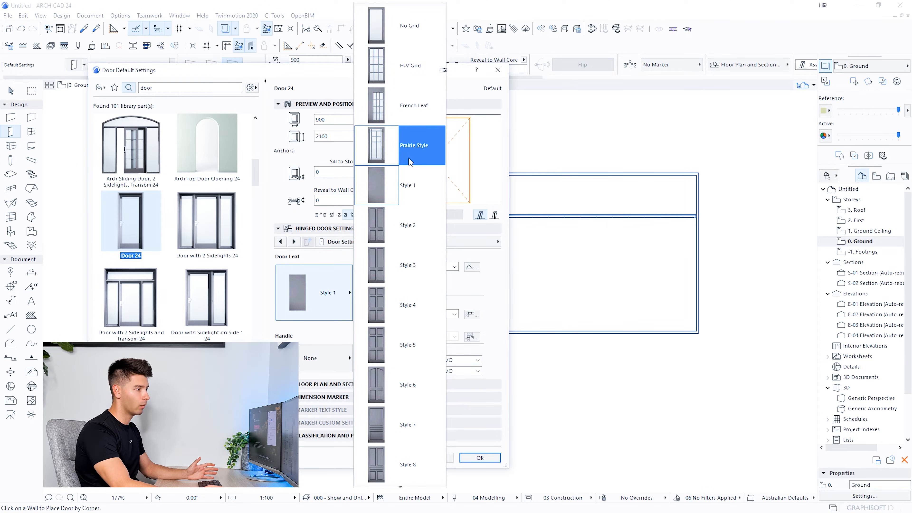
click(416, 39)
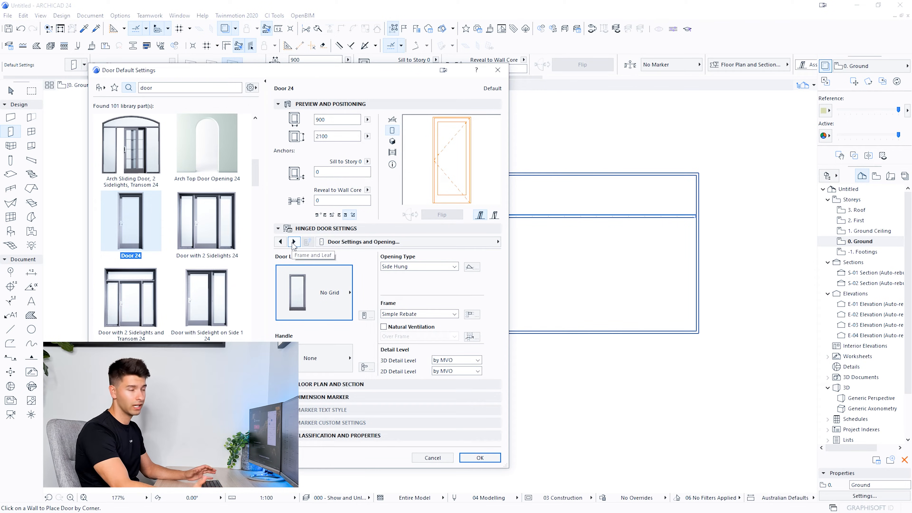
Step: Set the default door's frame and leaf surfaces to Paint - Inspired by COLORBOND Steel MONUMENT and accept the settings
click(294, 242)
click(294, 241)
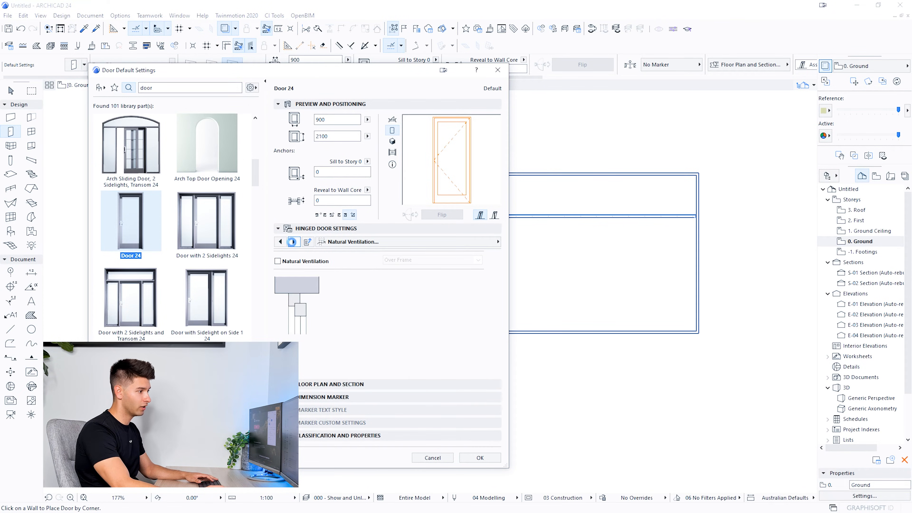
click(294, 241)
click(359, 242)
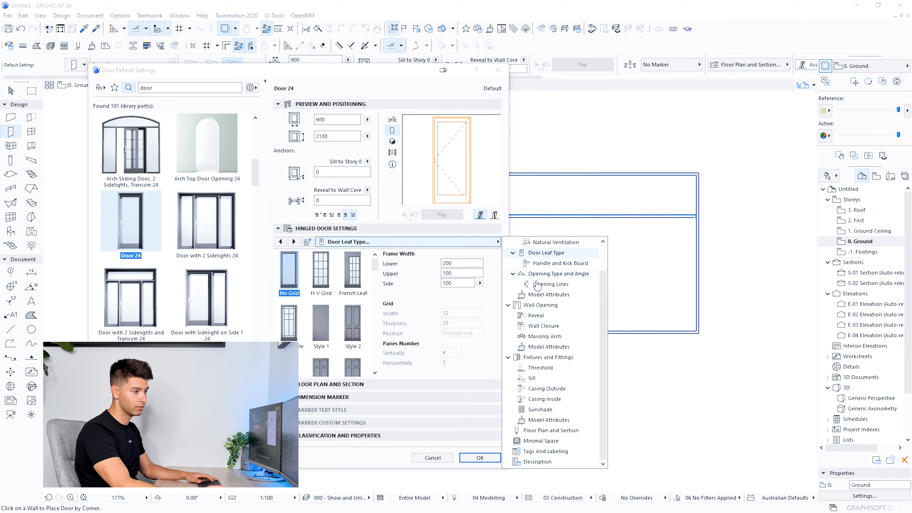
click(562, 295)
click(495, 286)
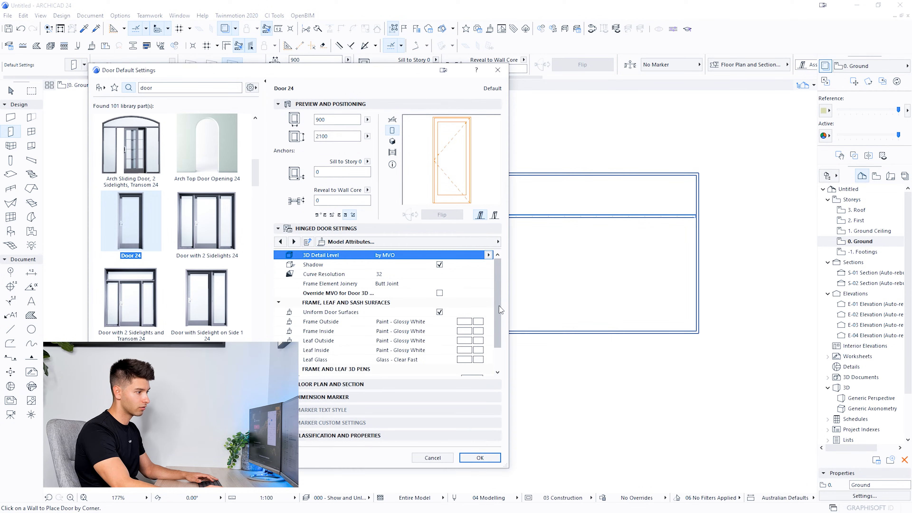
click(479, 323)
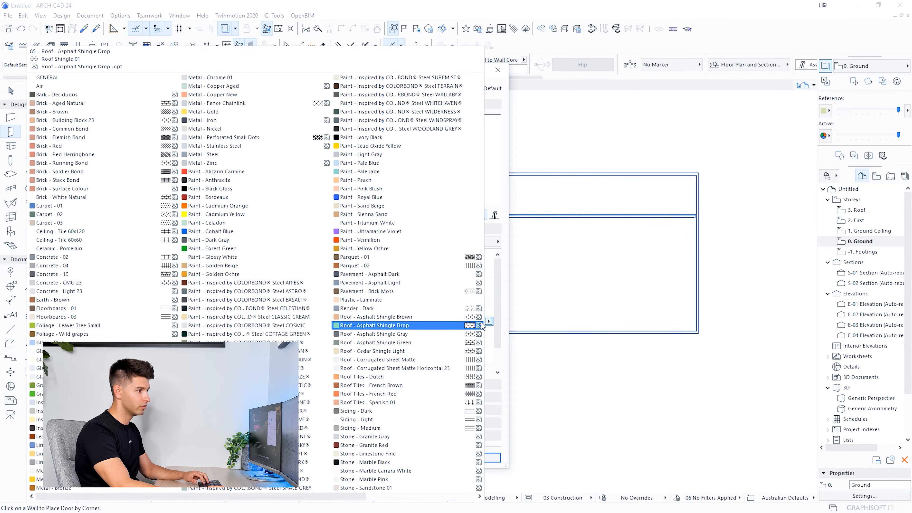
click(488, 322)
click(489, 321)
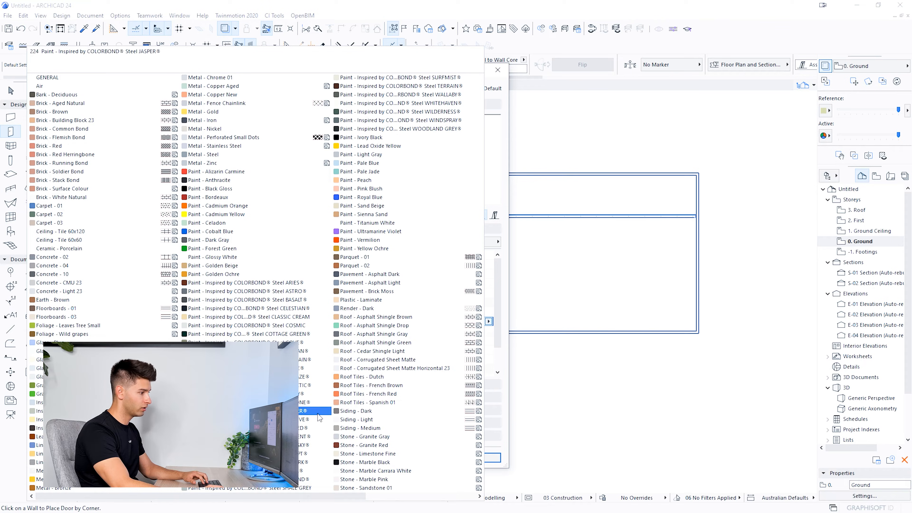
click(316, 436)
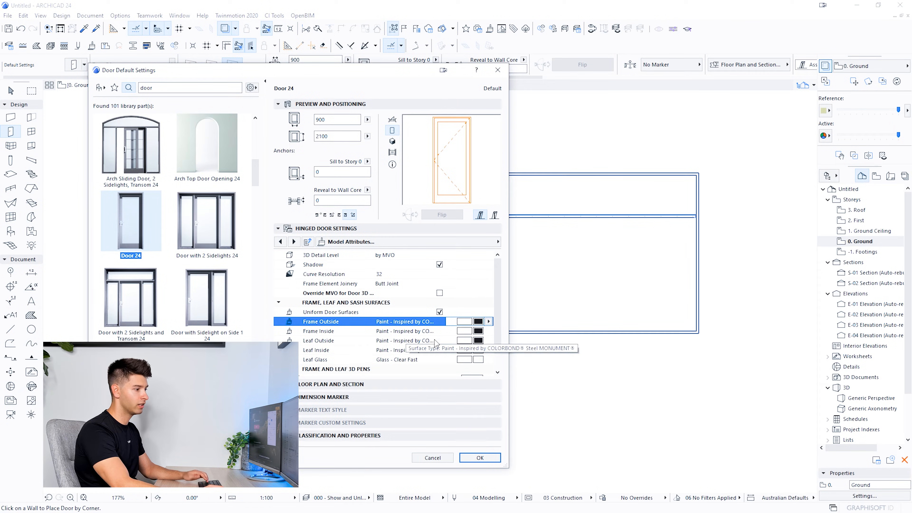
click(482, 457)
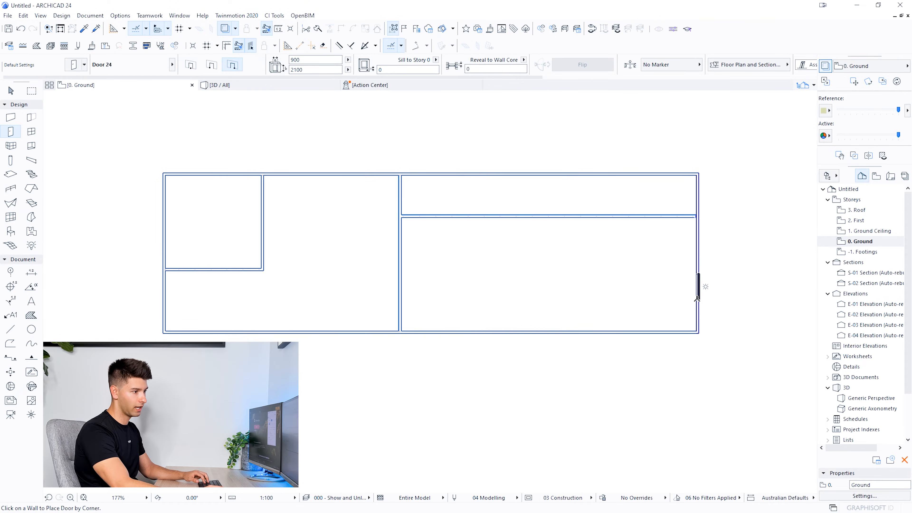
Step: Place three inward-opening 900 mm doors: in the narrow room's right end wall, the lower long wall, and the left end wall below the corner room
click(695, 196)
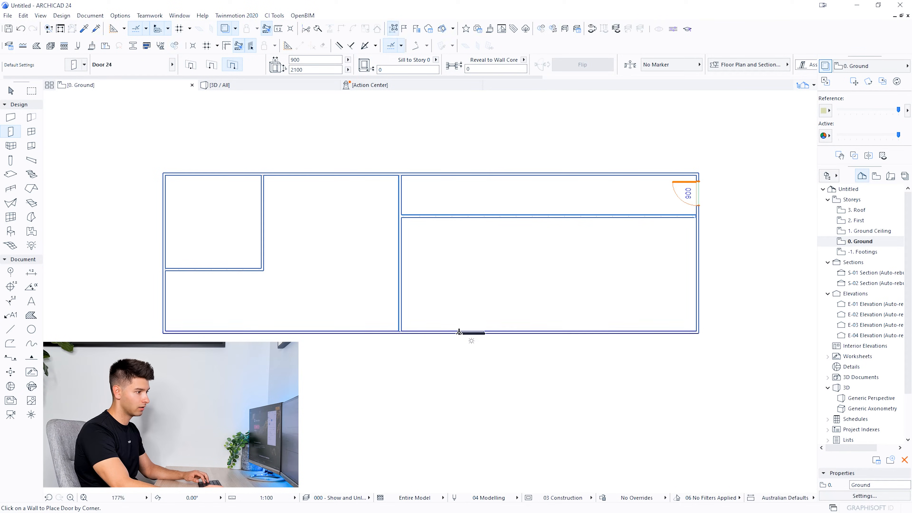
click(615, 332)
click(651, 290)
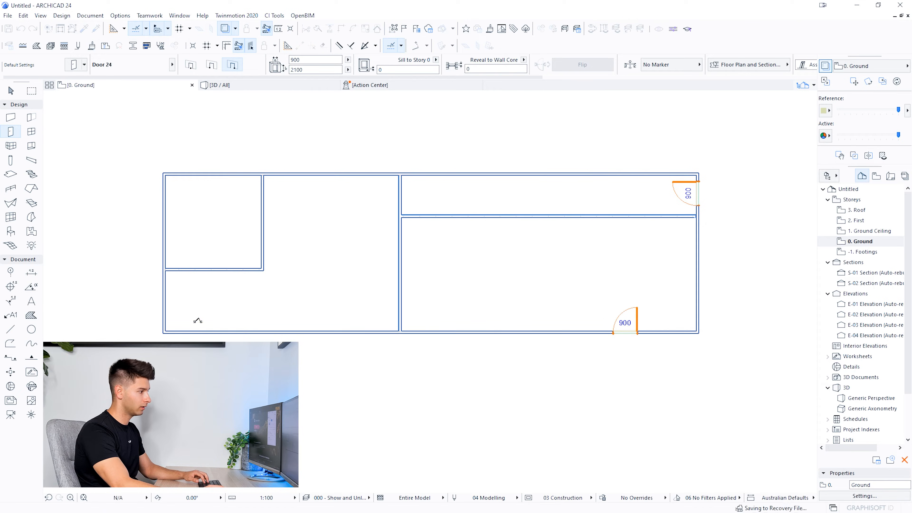
click(165, 274)
click(230, 290)
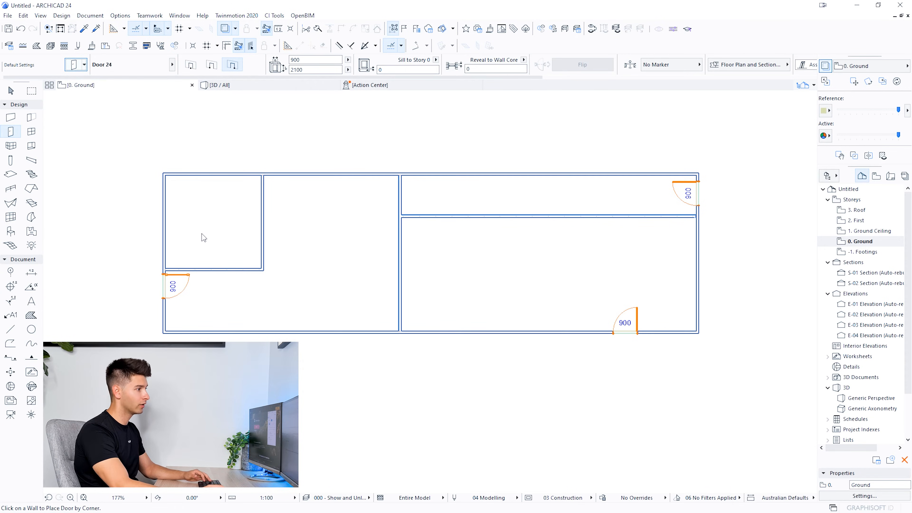
Step: Change the default door type to Garage Double Door 24 from the door library
key(ctrl+t)
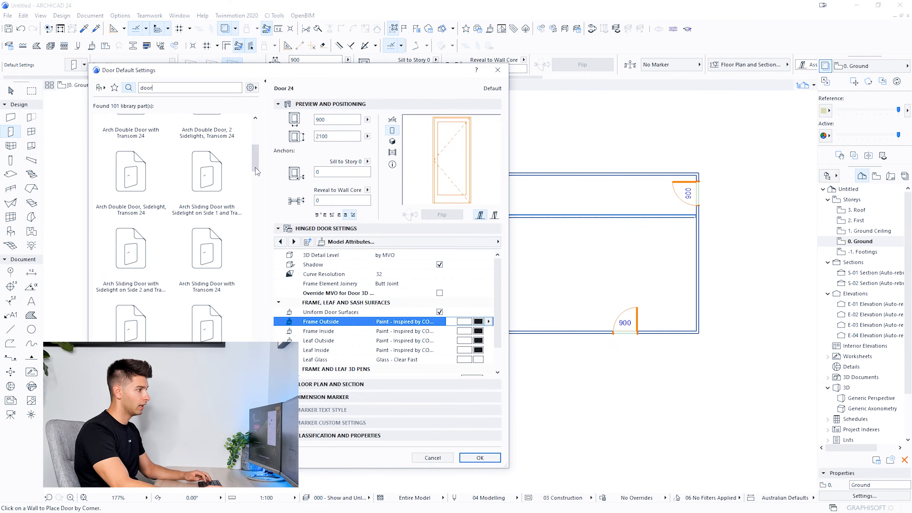
drag(256, 161, 257, 195)
scroll(218, 212, down, 5)
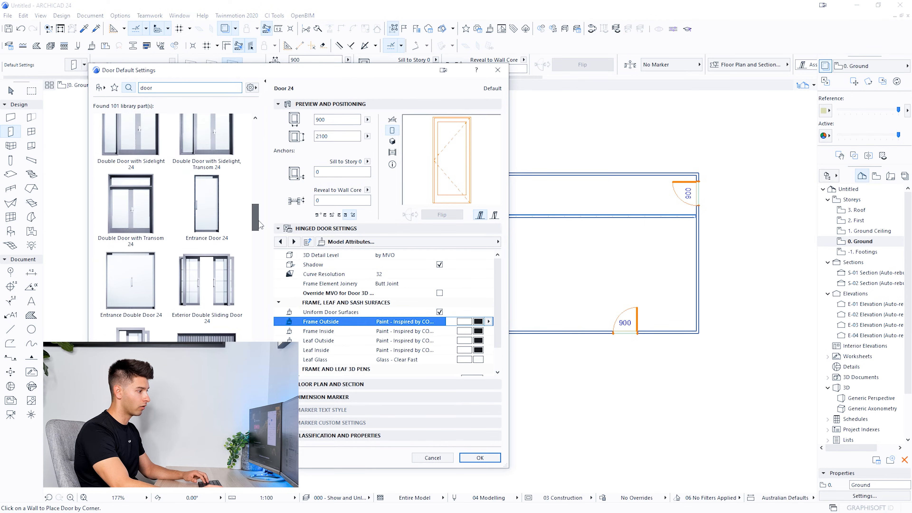
click(218, 212)
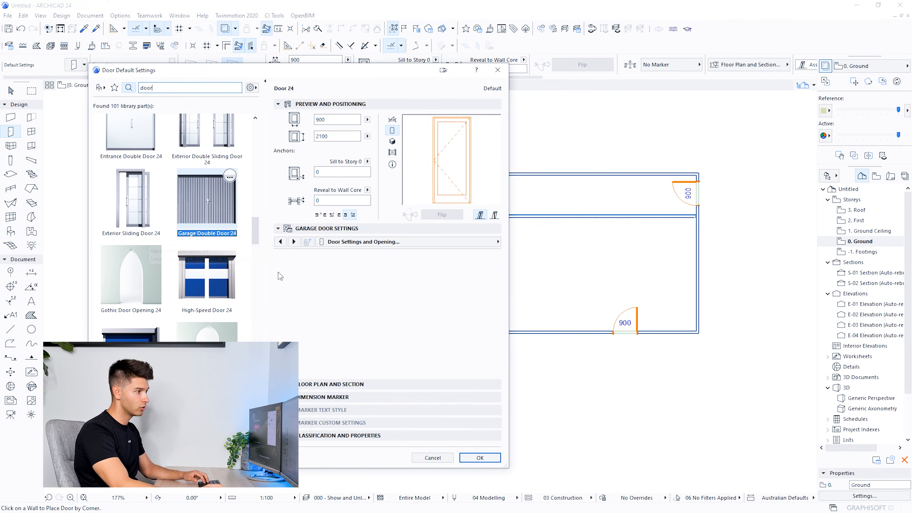
Step: Review the garage door's leaf style choices and its frame, leaf and opening settings
click(333, 296)
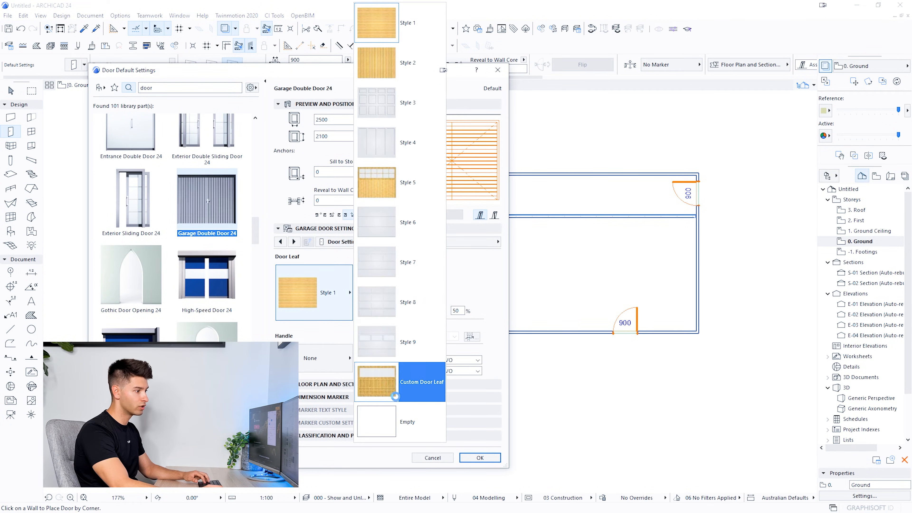
click(300, 275)
click(281, 242)
click(297, 243)
click(297, 243)
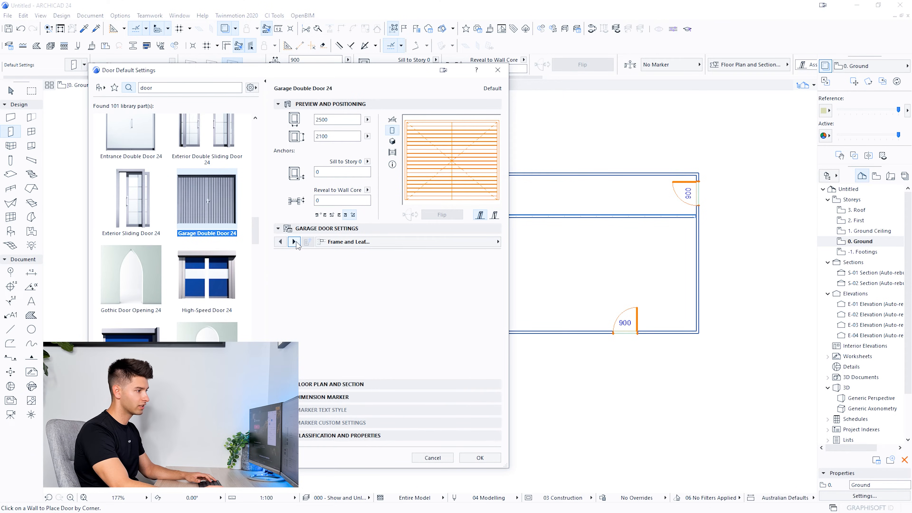
click(282, 243)
click(294, 242)
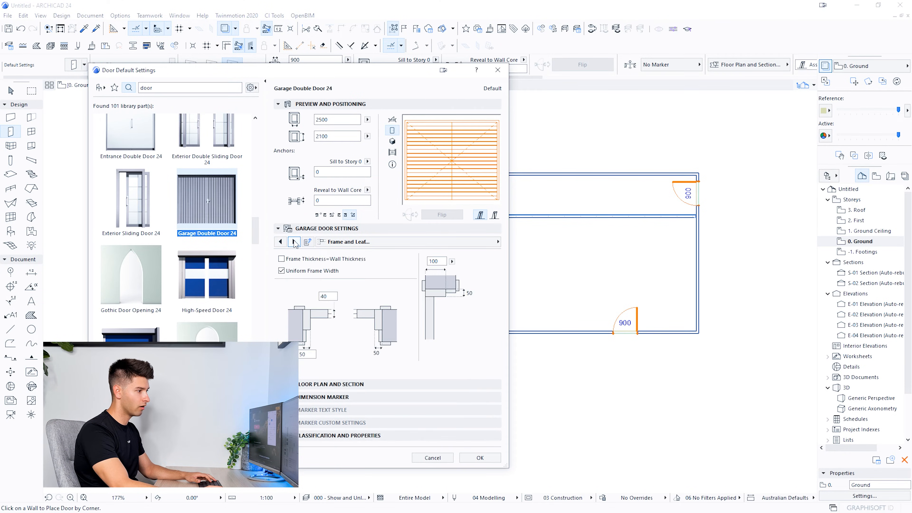
click(294, 242)
click(294, 242)
click(293, 241)
click(294, 241)
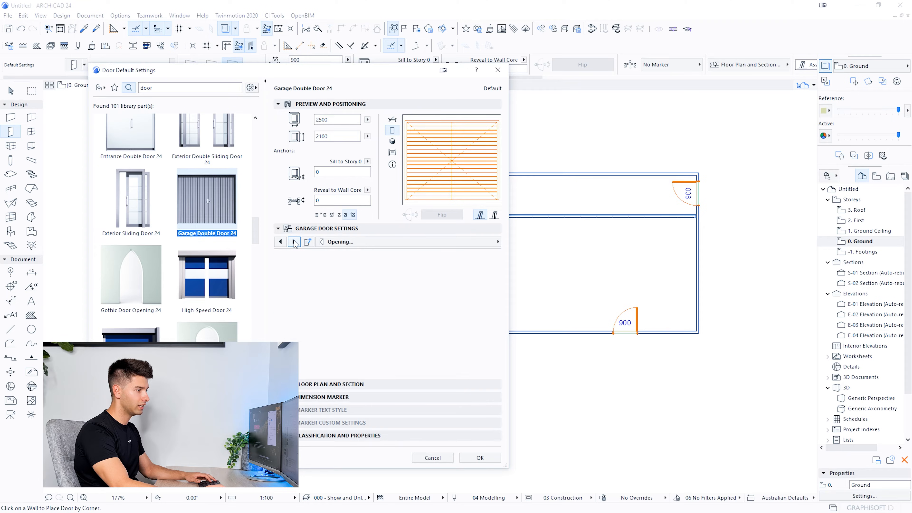
Step: Turn on Uniform Door Surfaces for the garage door, assign Paint - Inspired by COLORBOND Steel MONUMENT and accept the settings
click(294, 241)
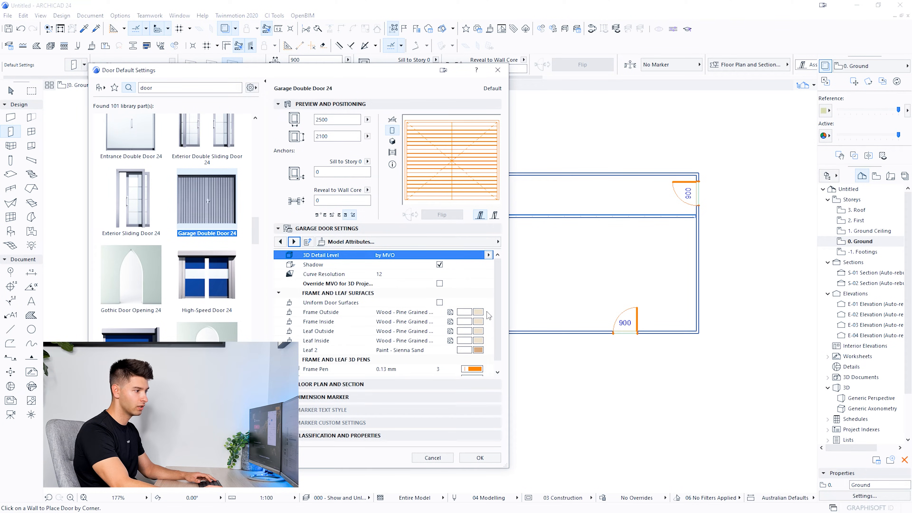
click(439, 302)
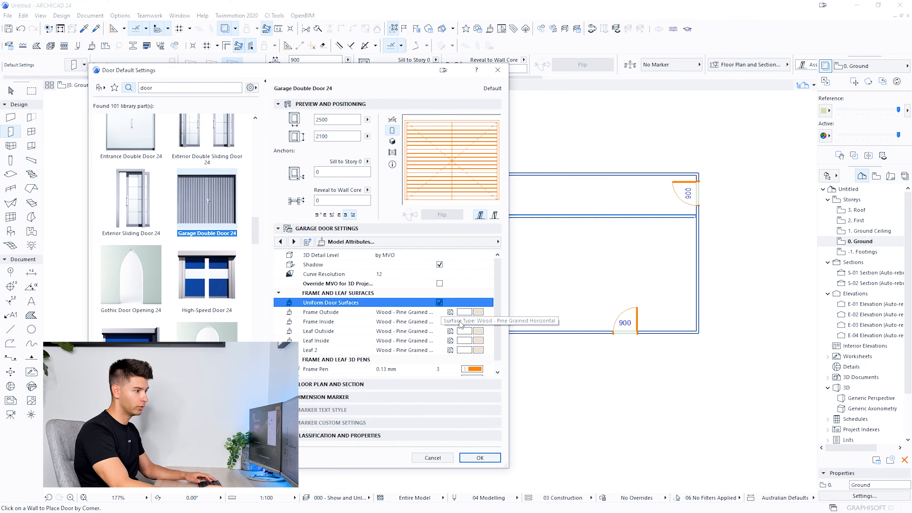
click(479, 312)
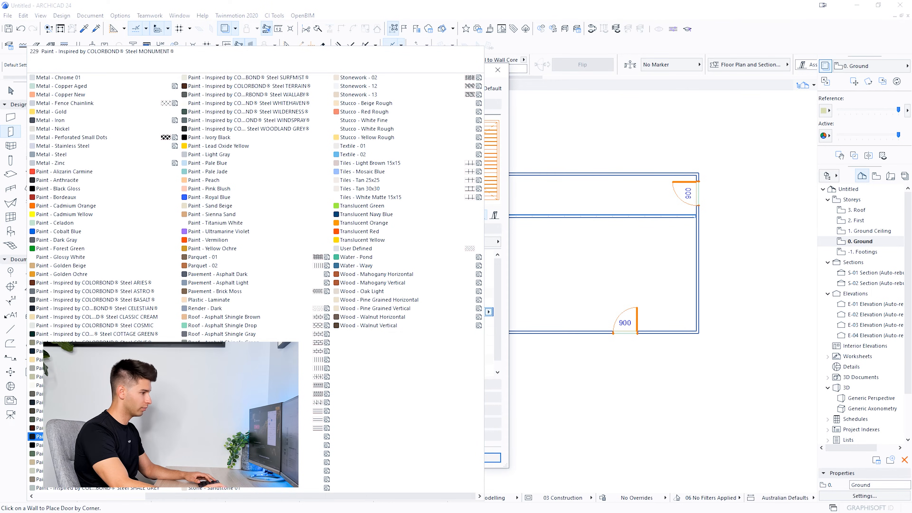
click(108, 437)
click(480, 458)
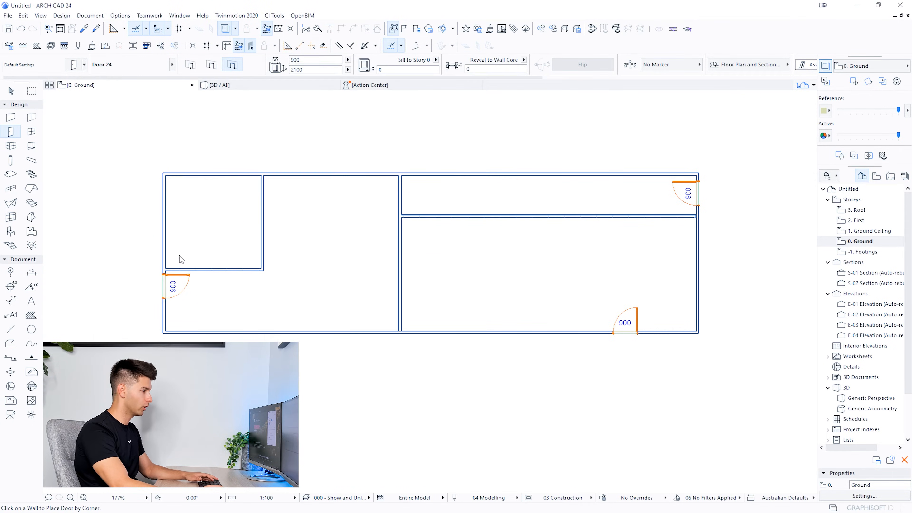
Step: Place the 2500 x 2100 garage double door in the corner room's left end wall, opening inward, and check the model in 3D
click(164, 186)
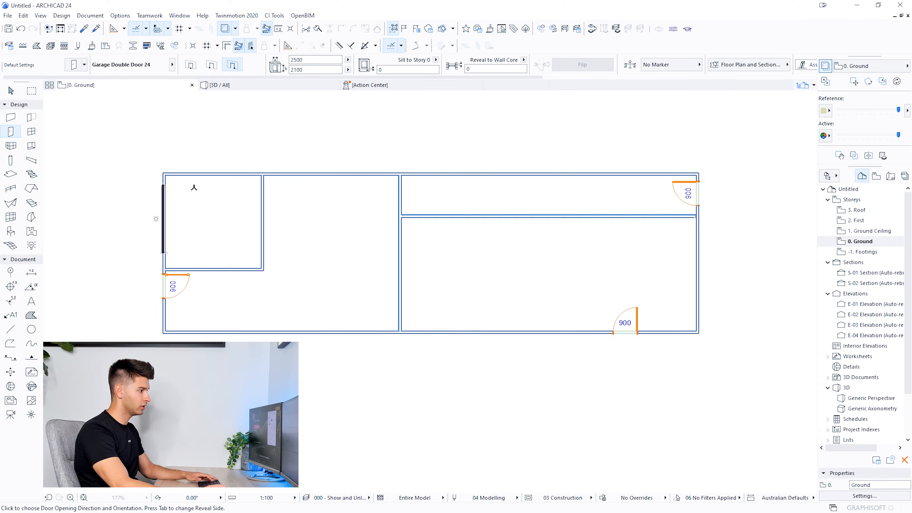
click(204, 187)
click(285, 86)
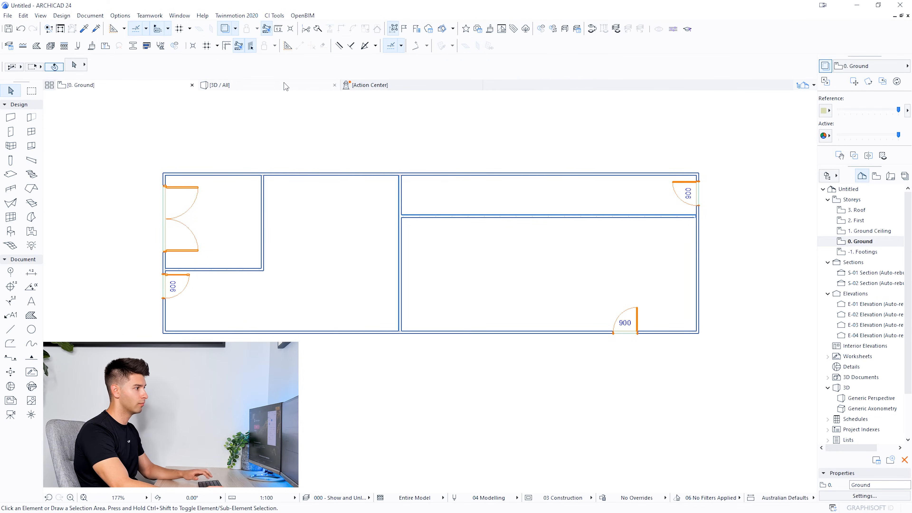
shift+middle_drag(402, 316, 332, 326)
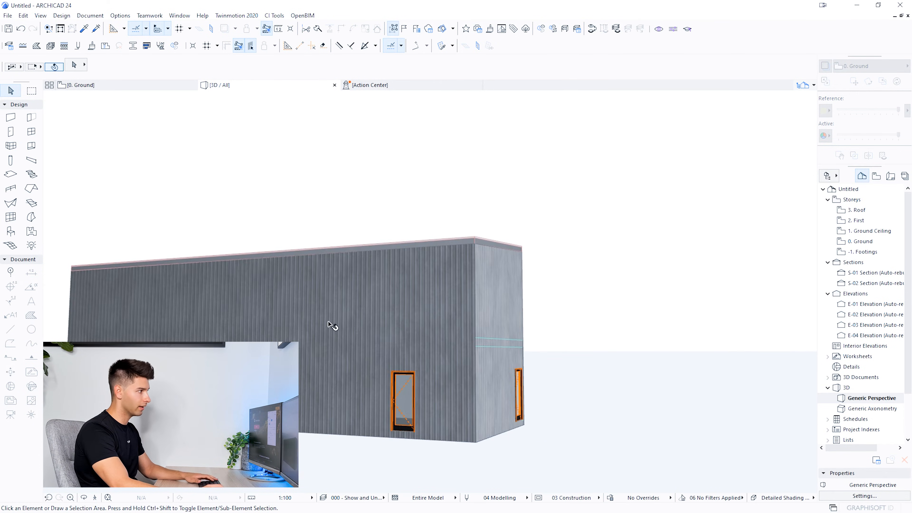
Step: Return to the Ground plan and set the default Window 24 to 3000 wide and 800 high
click(108, 87)
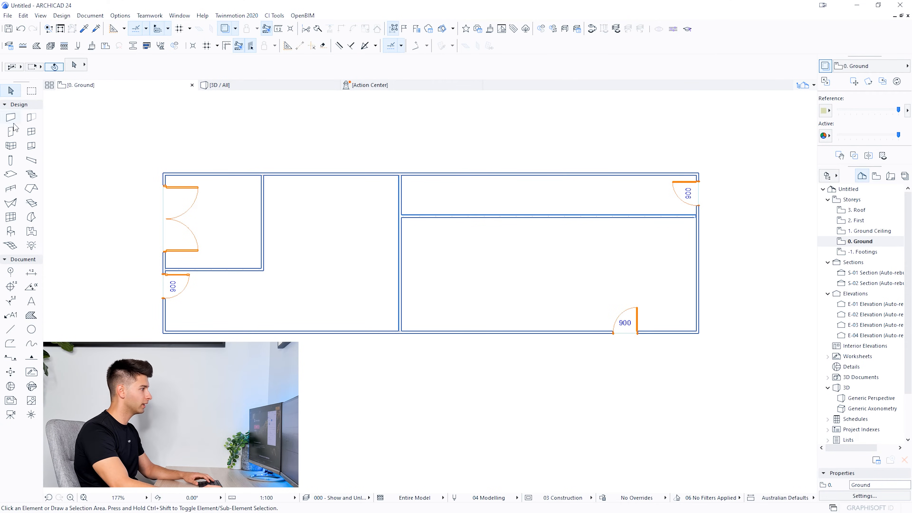
click(31, 132)
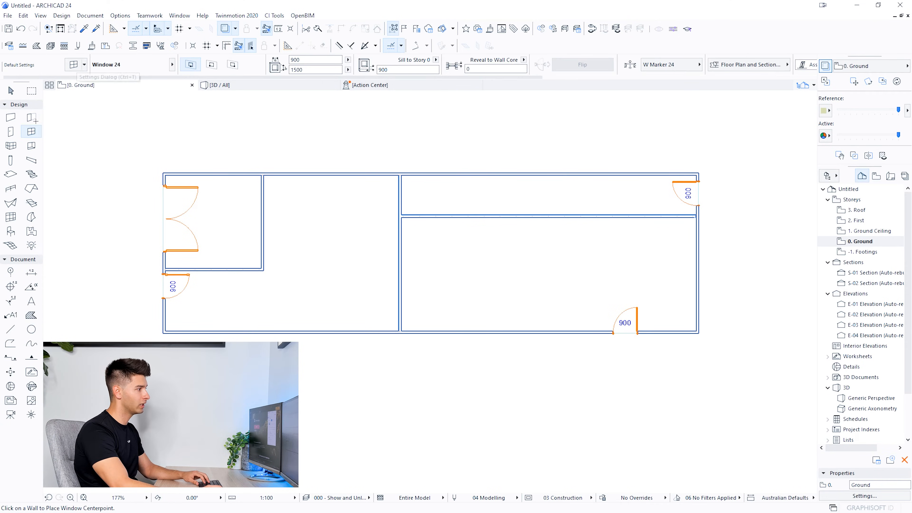
click(74, 66)
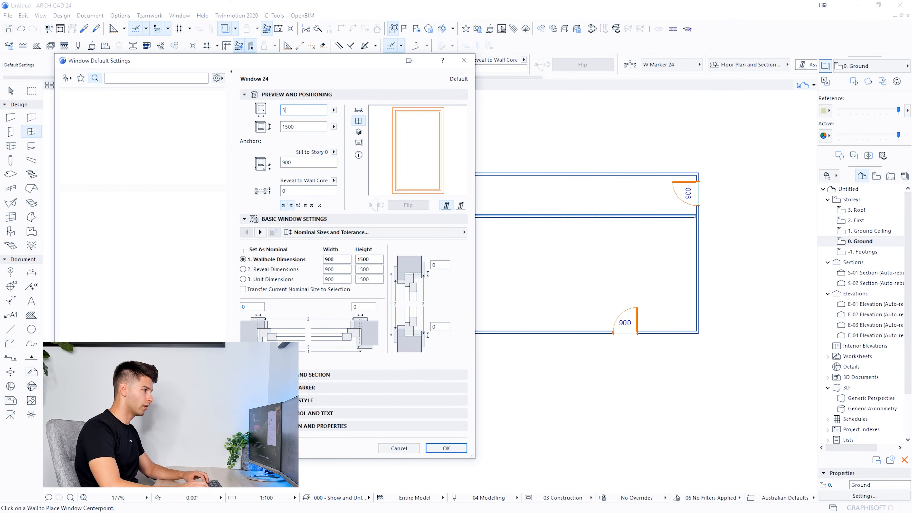
key(Tab)
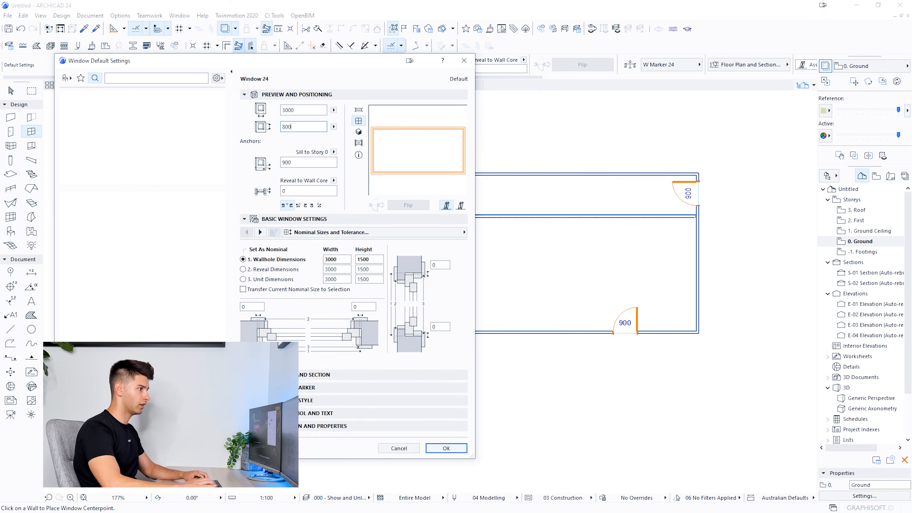
text(800)
key(Tab)
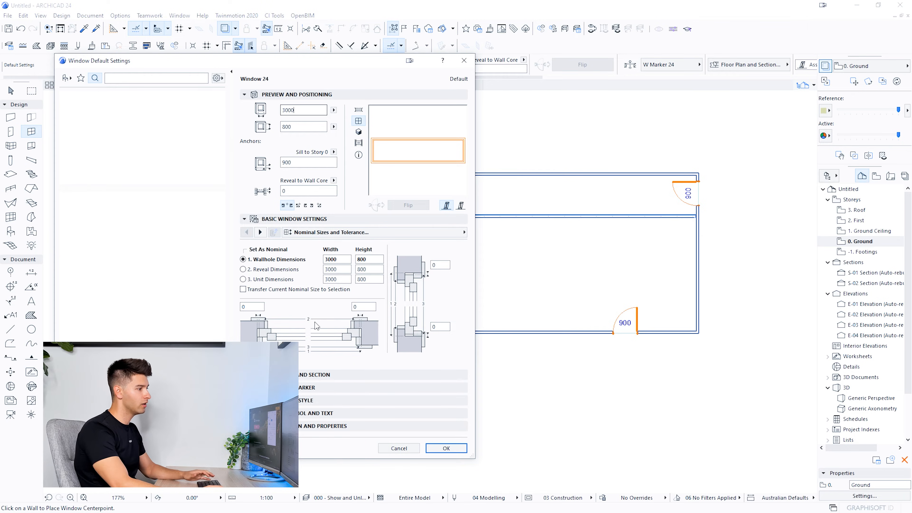
click(453, 448)
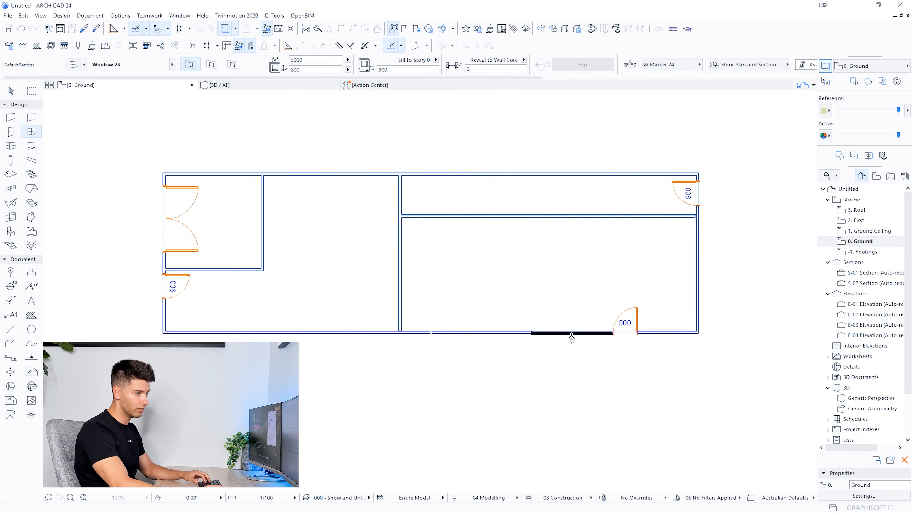
Step: Place three 3000 x 800 windows: beside the lower long wall's door, near that wall's left end, and in the right end wall
click(571, 336)
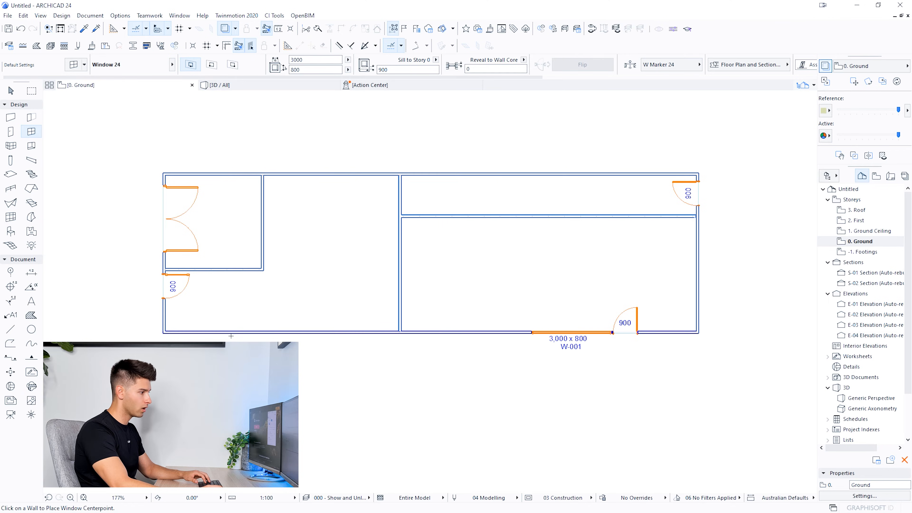
click(211, 334)
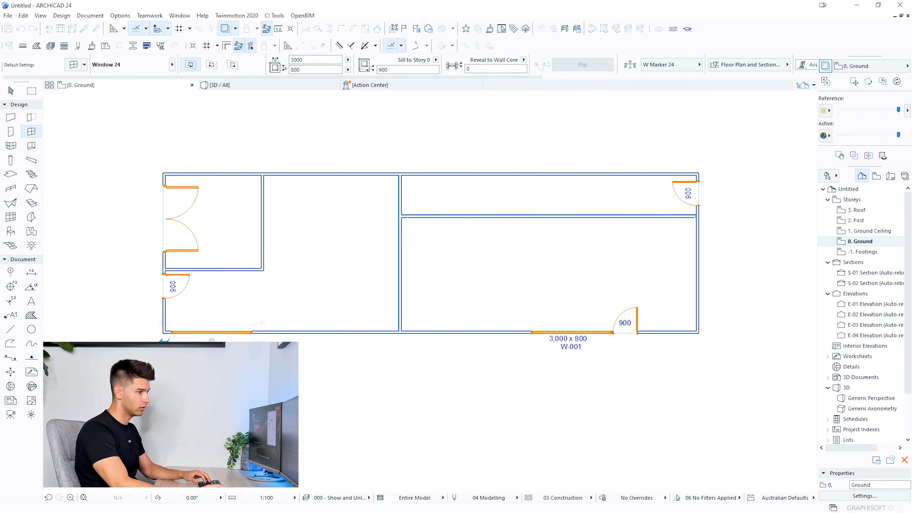
click(700, 273)
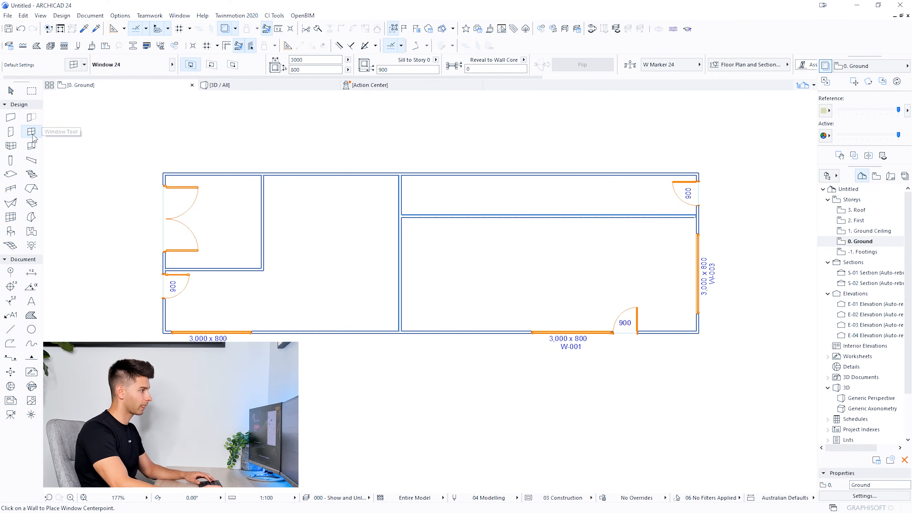
Step: Set the default window to 800 wide and 2800 high with a sill height of 200
key(ctrl+t)
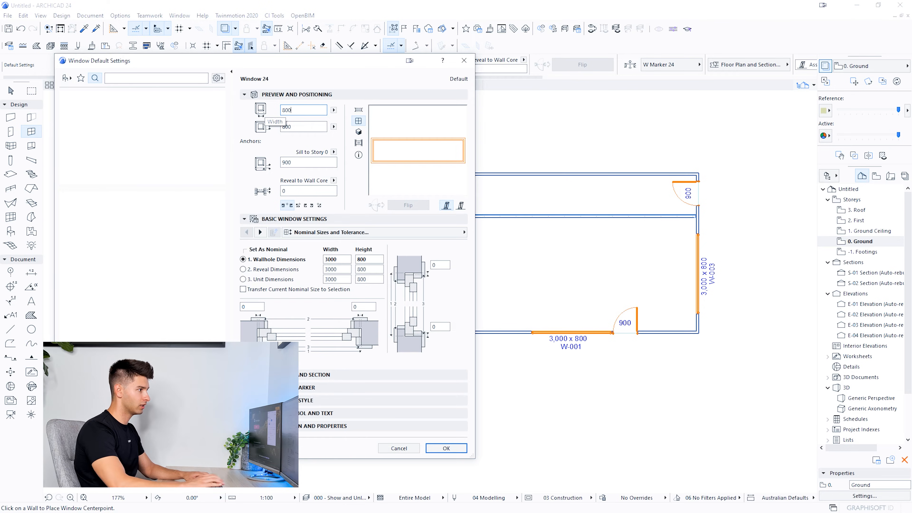
key(Tab)
text(800)
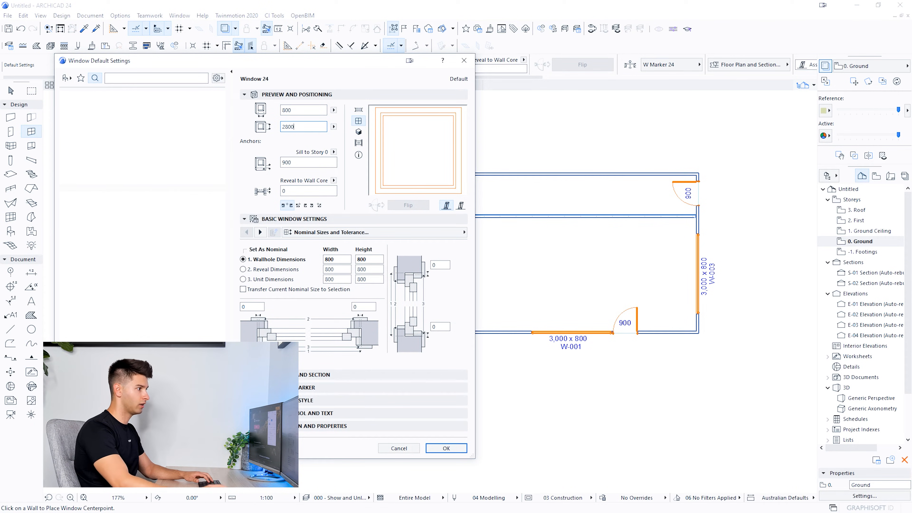
key(Tab)
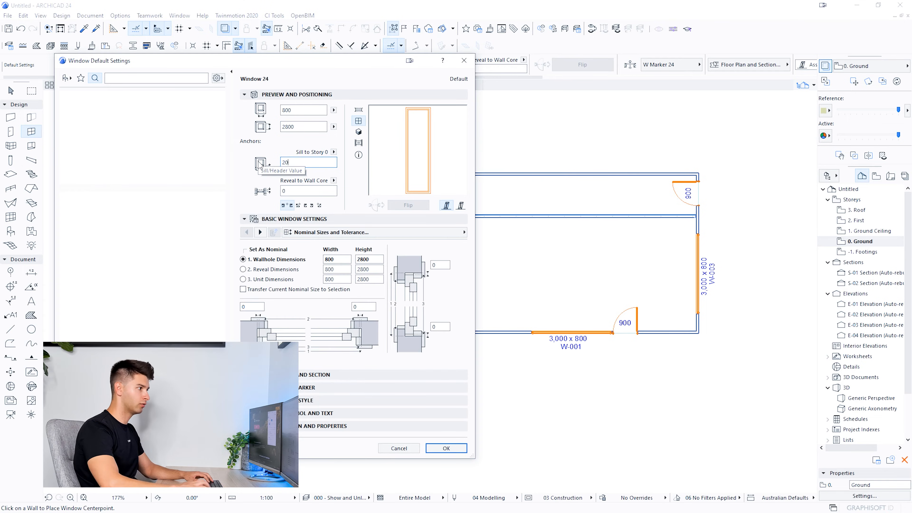
click(446, 449)
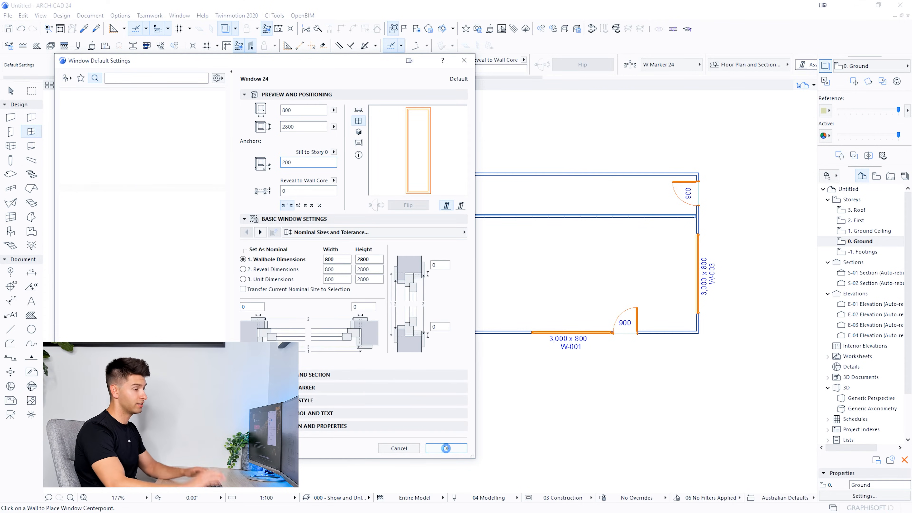
click(446, 449)
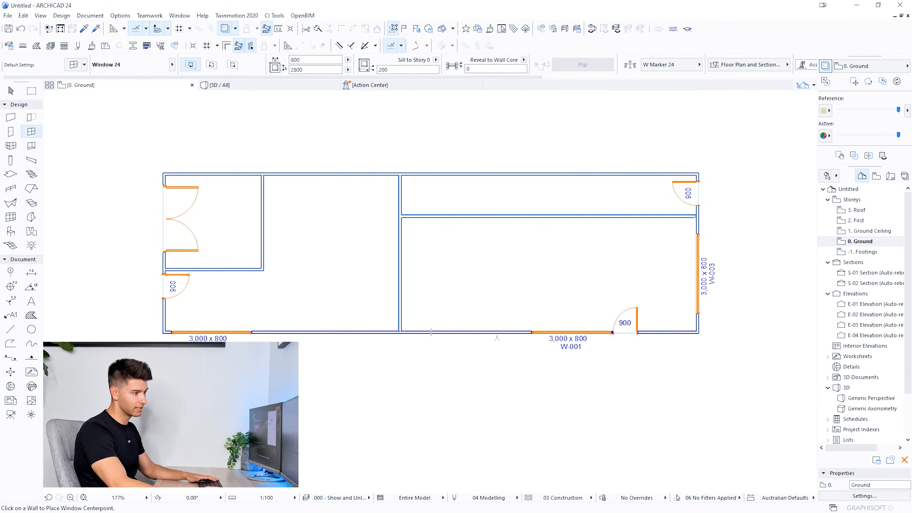
Step: Place two 800 x 2800 windows in the lower long wall's middle and position another in the left end wall below the door
click(498, 333)
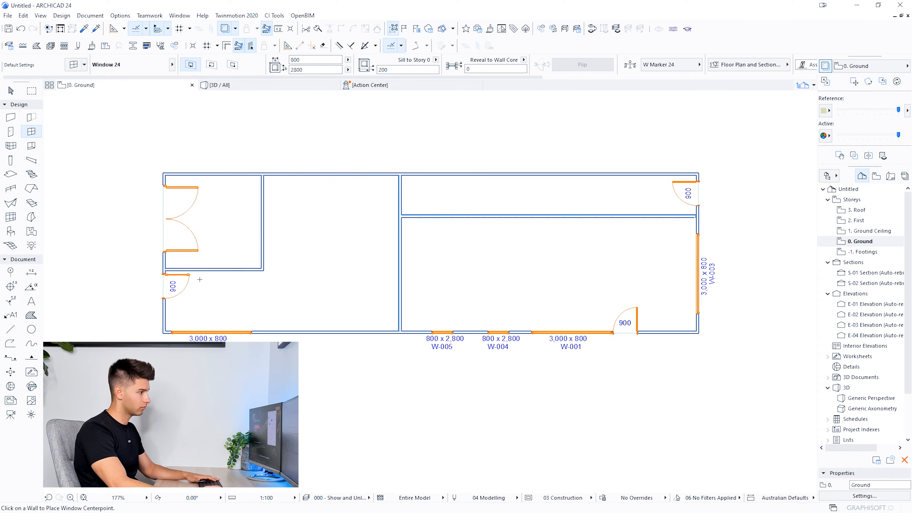
click(157, 318)
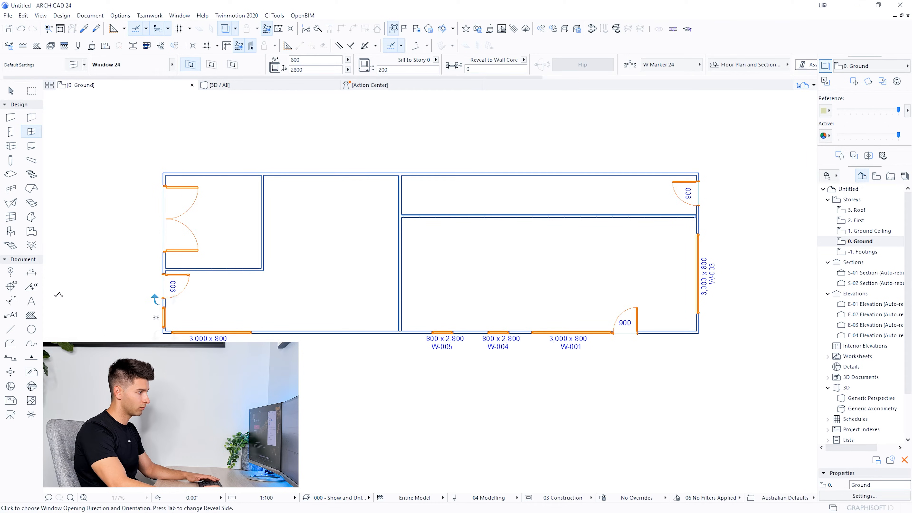
Step: In the 3D view, set the height of the narrow room's end wall door to 2800
key(F3)
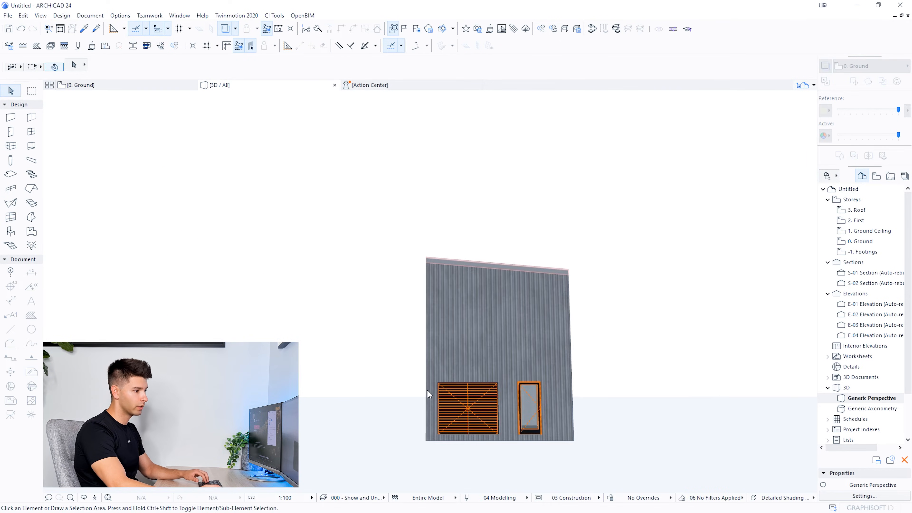
shift+middle_drag(392, 382, 521, 330)
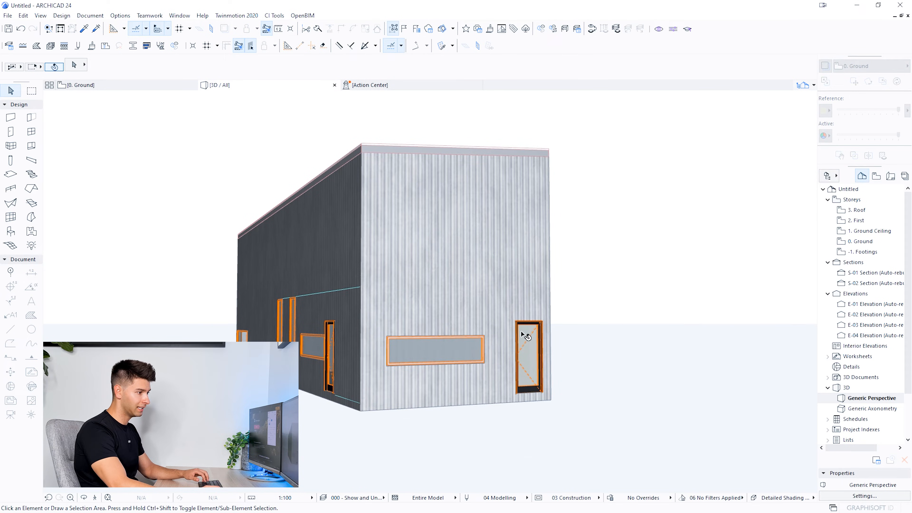
click(531, 345)
drag(301, 70, 284, 68)
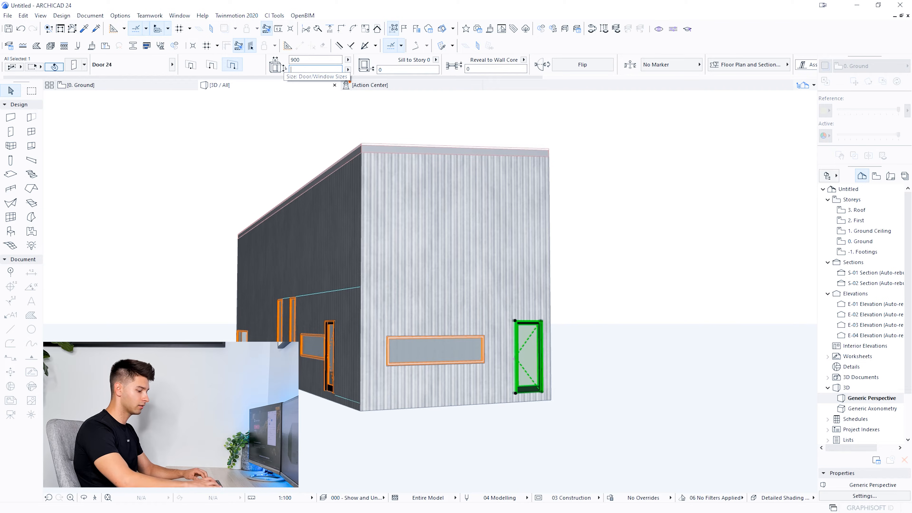
key(Return)
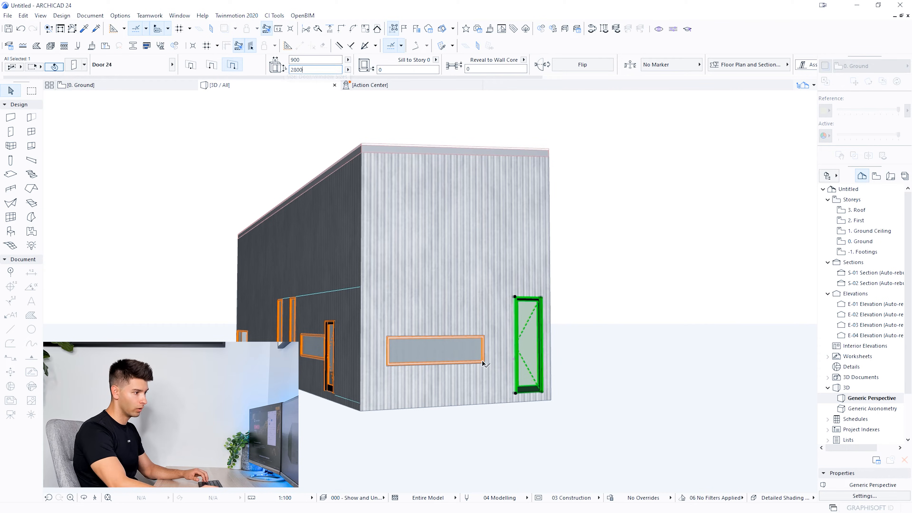
Step: Raise the 3000 x 800 window in the same end wall vertically to align its top with the door head
click(484, 337)
click(485, 337)
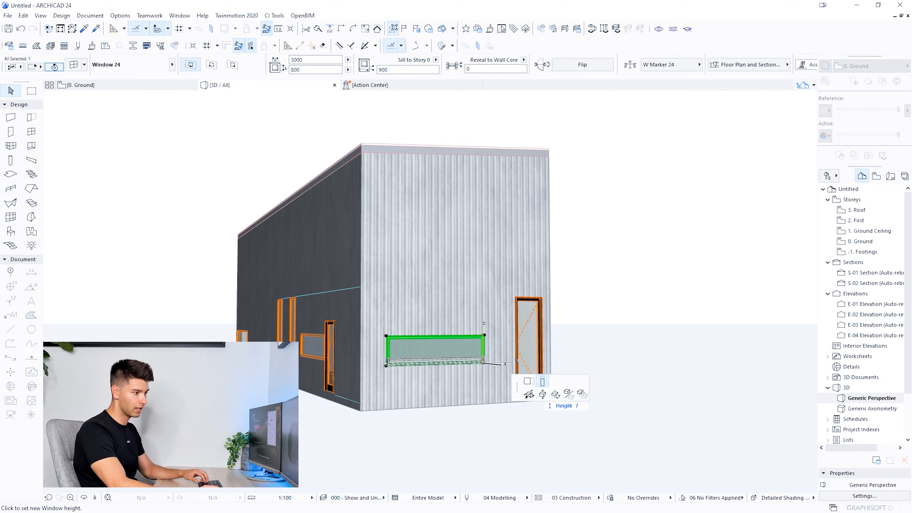
click(529, 394)
click(542, 394)
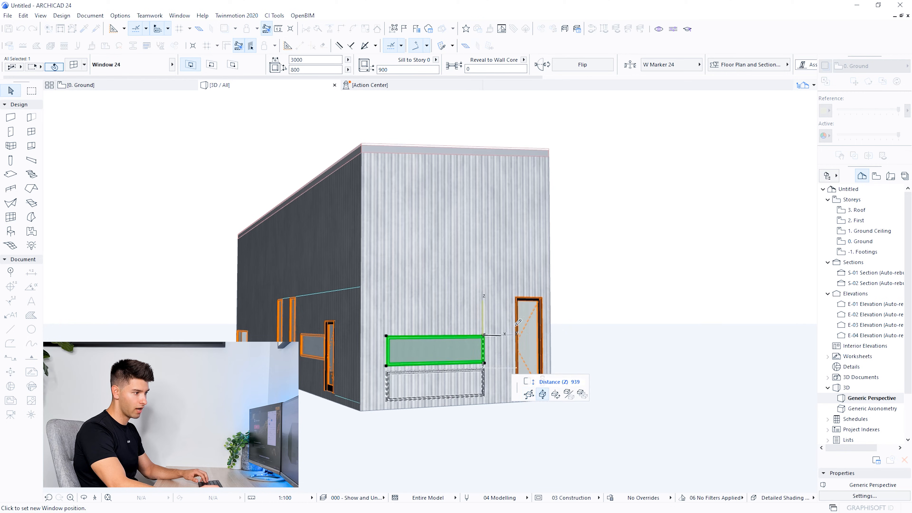
click(516, 296)
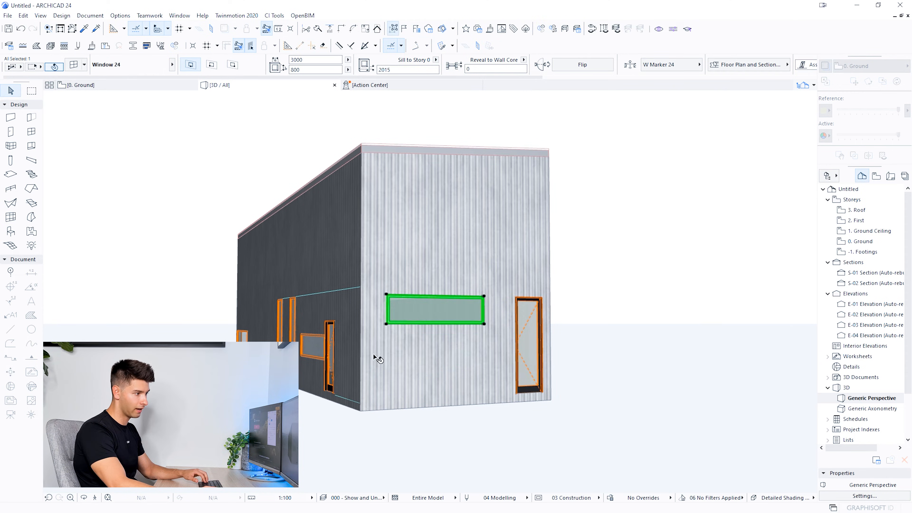
shift+middle_drag(377, 358, 428, 358)
key(Escape)
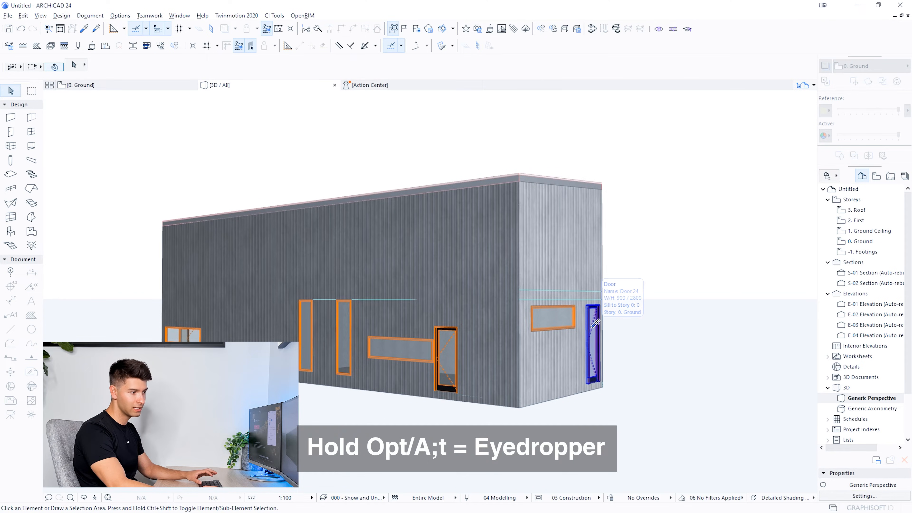
Step: Transfer the 900 x 2800 end wall door's settings to the door near the corner of the adjoining long wall
alt+click(595, 324)
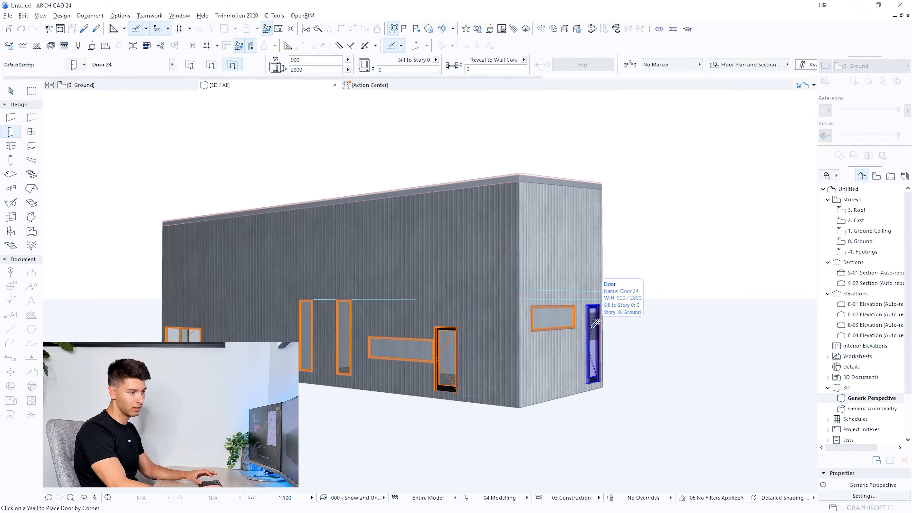
ctrl+alt+click(447, 347)
key(Escape)
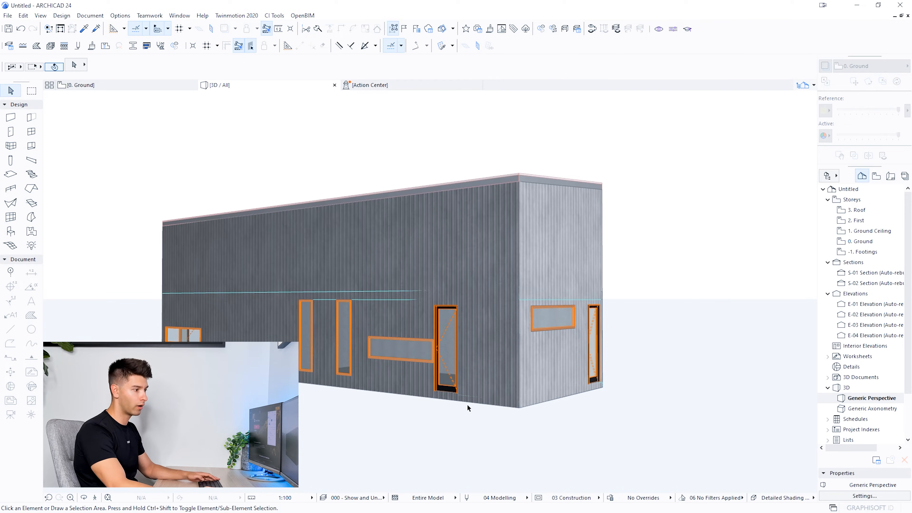
Step: Transfer the raised end wall window's 3000 x 800 size and 2015 sill to both 3000 x 800 windows in the long wall
scroll(351, 378, down, 2)
shift+middle_drag(351, 377, 526, 329)
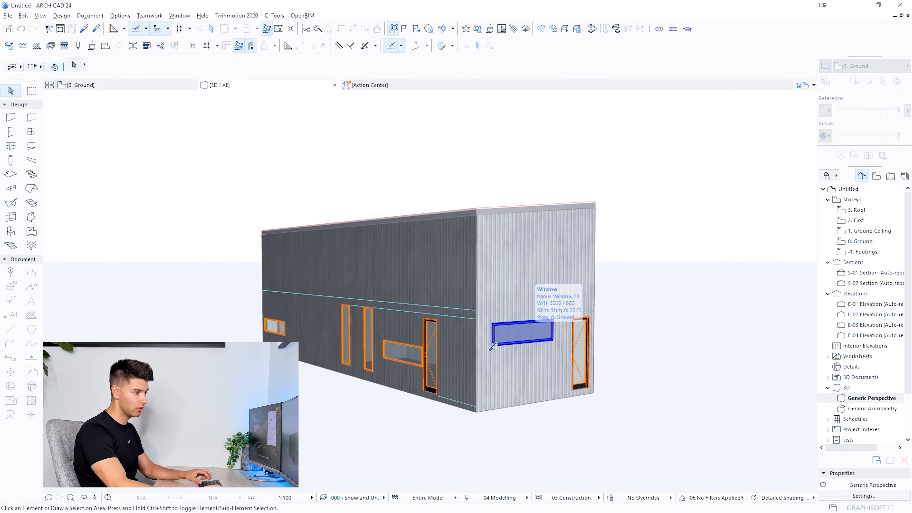
alt+click(528, 328)
key(Escape)
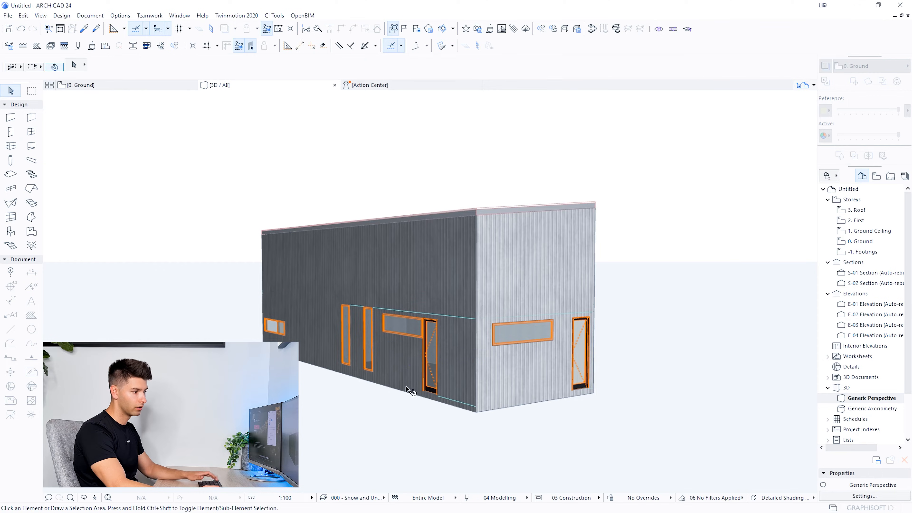
shift+middle_drag(377, 360, 443, 340)
ctrl+alt+click(402, 347)
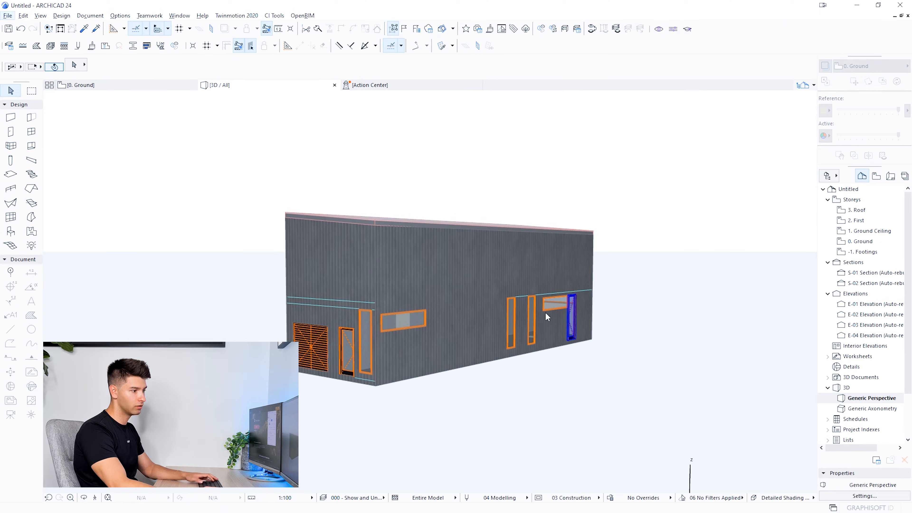
Step: Apply the 900 x 2800 door settings to the door beside the garage door and stretch the garage door up to the same head height
click(311, 347)
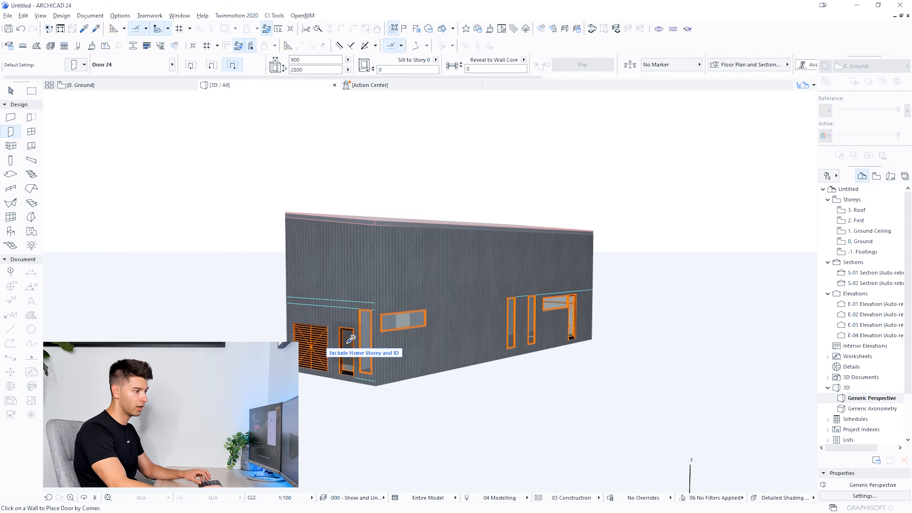
click(328, 325)
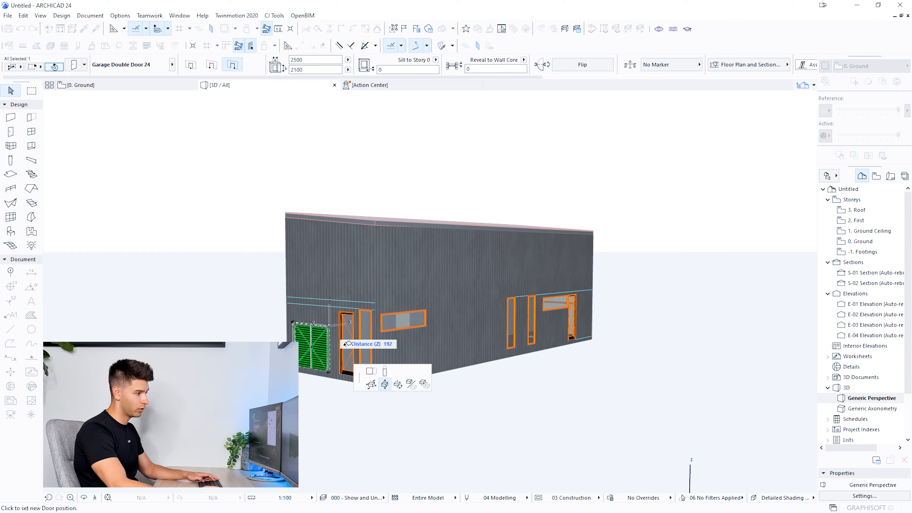
click(384, 371)
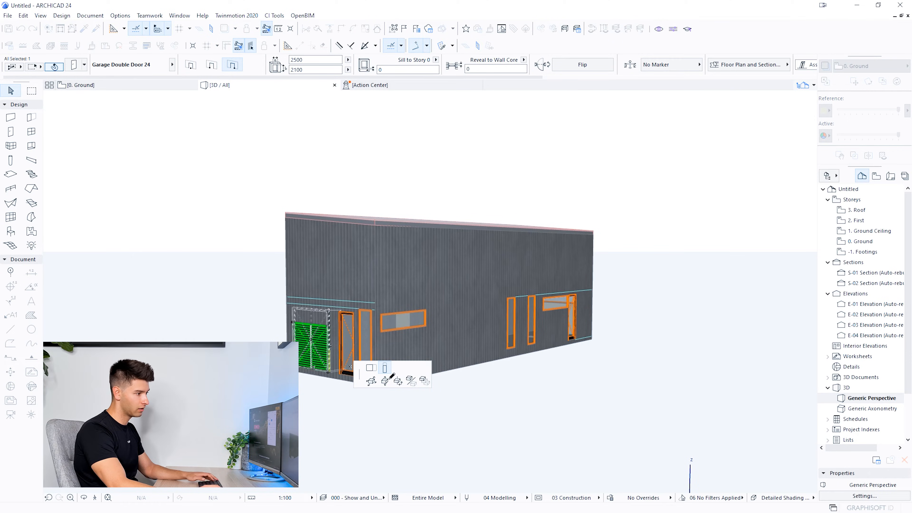
click(362, 309)
key(Escape)
Step: Select the three 800 x 2800 windows in the long and garage end walls and set their sill height to 0
click(366, 317)
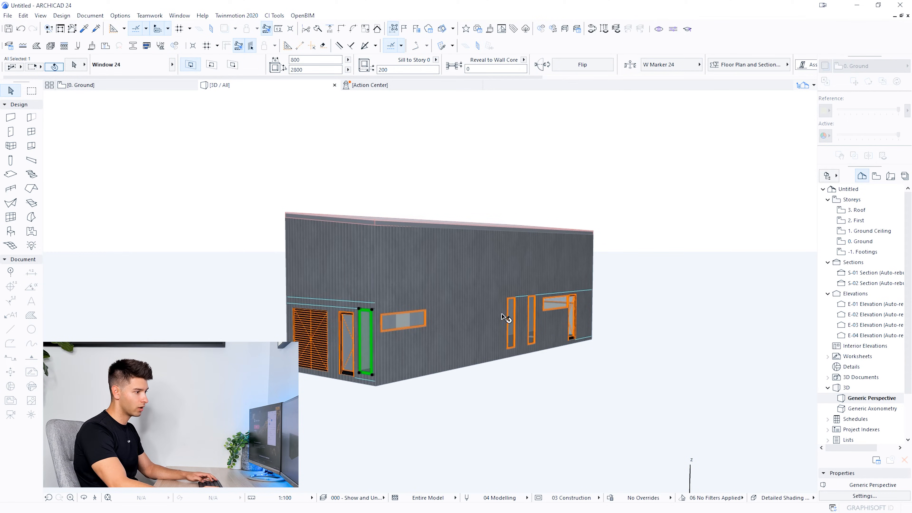
shift+click(510, 319)
middle_drag(575, 338, 238, 354)
shift+middle_drag(239, 354, 158, 406)
shift+middle_drag(305, 370, 539, 262)
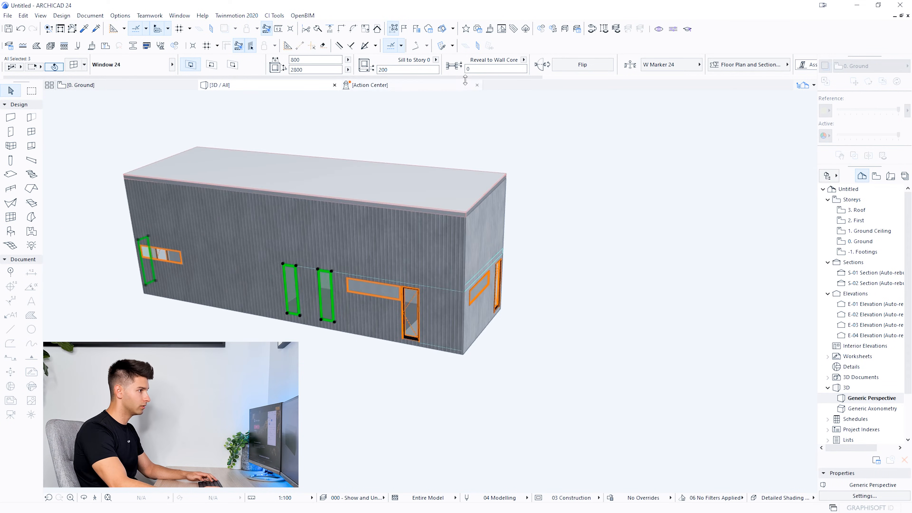
drag(400, 70, 361, 72)
key(Return)
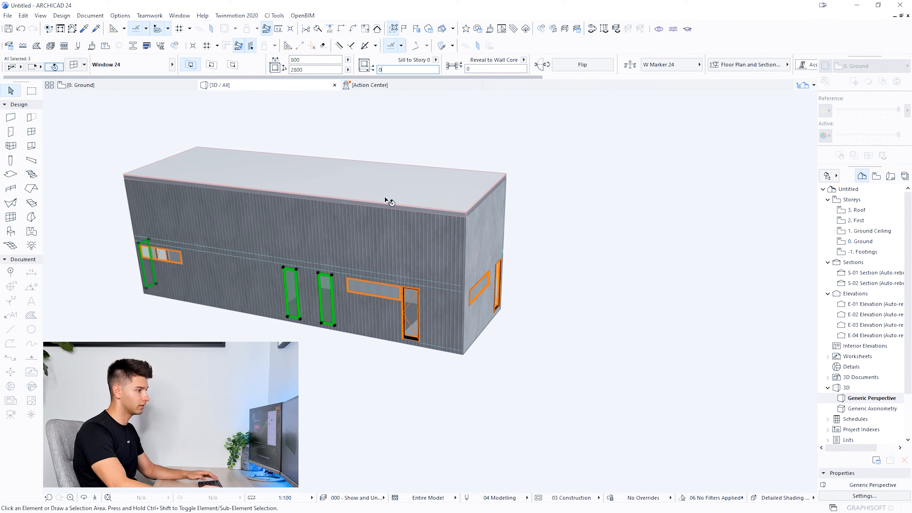
key(Escape)
Step: In the Ground floor plan, search the window library for "window" and choose Round Window 24 as the default window
shift+middle_drag(167, 294, 385, 229)
middle_drag(205, 336, 569, 318)
click(117, 85)
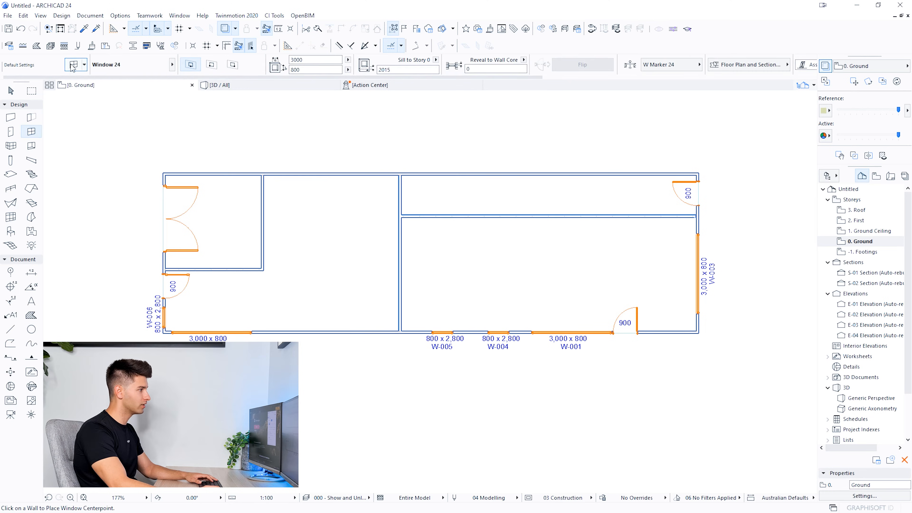
click(74, 65)
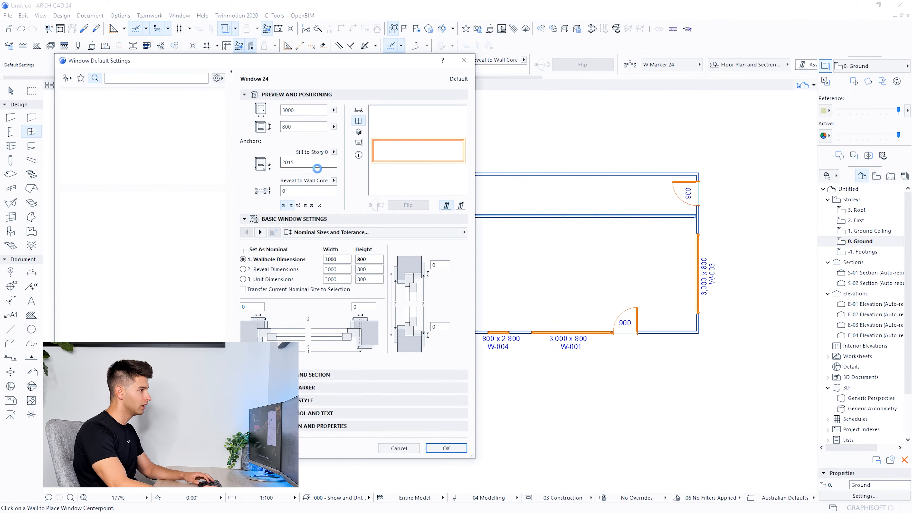
text(w)
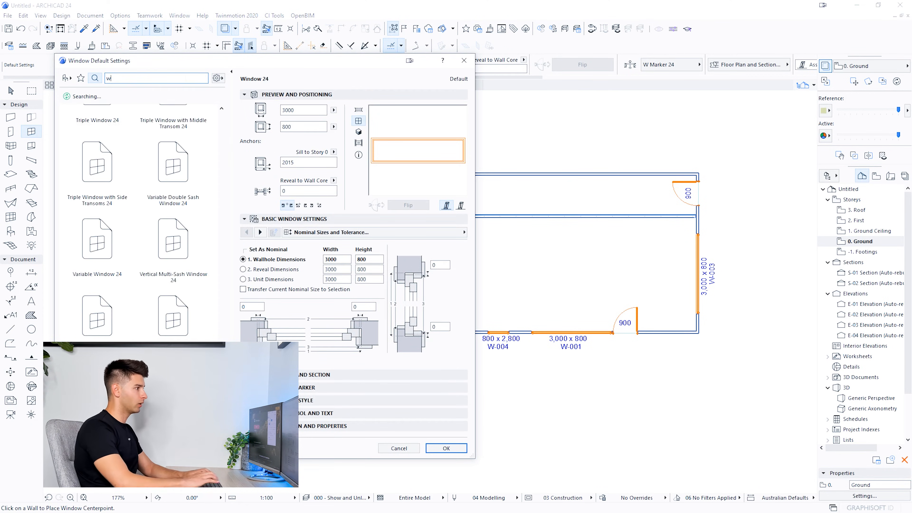
text(indow)
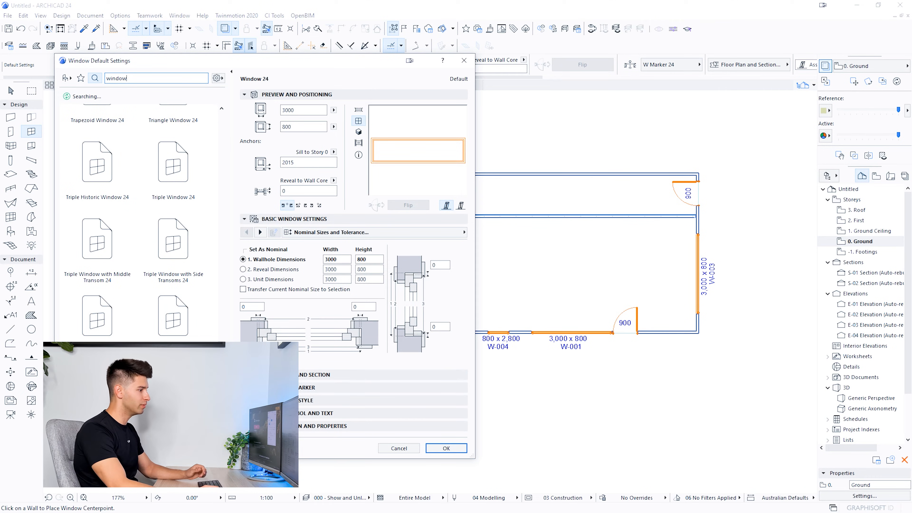
drag(223, 297, 220, 229)
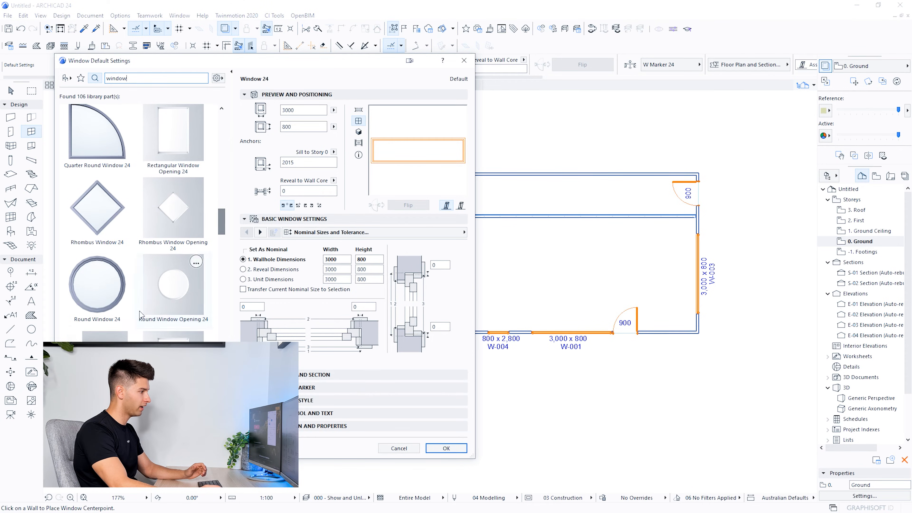
click(97, 284)
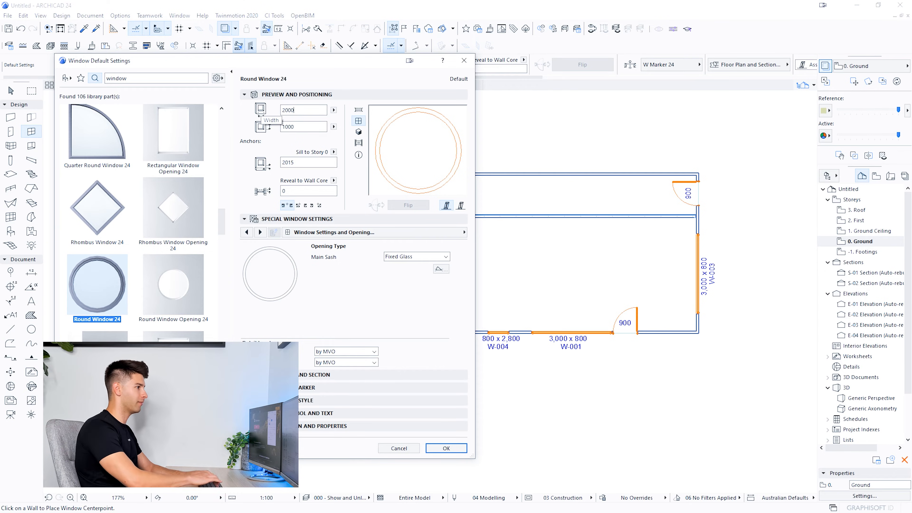
Step: Set the default round window to 2000 wide and 2000 high with a sill height of 400
click(293, 125)
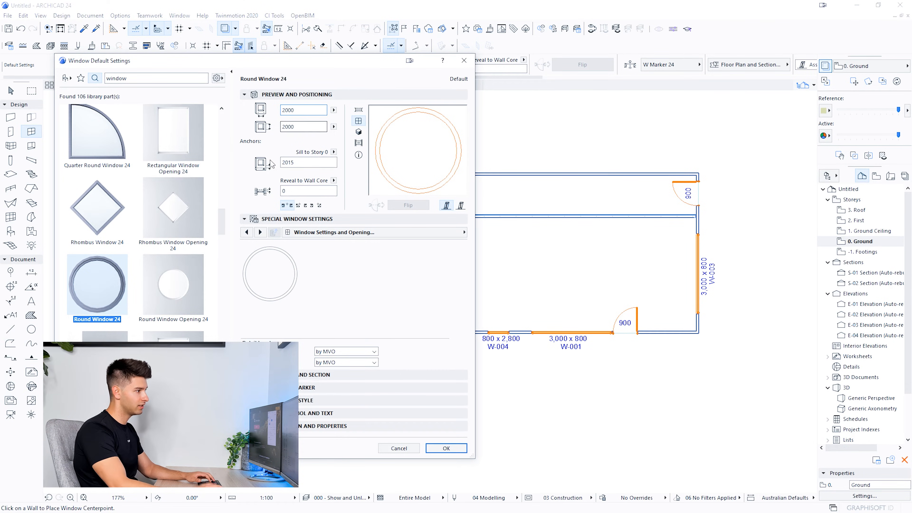
drag(296, 162, 270, 163)
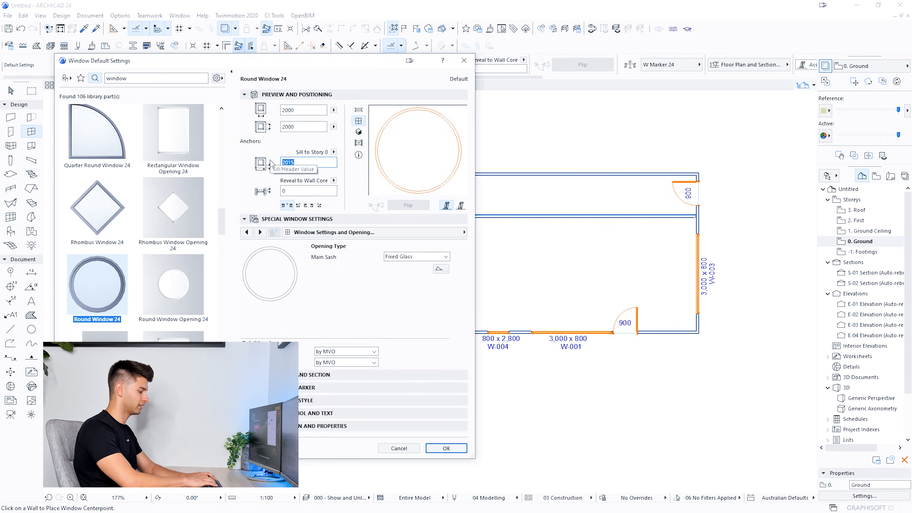
text(400)
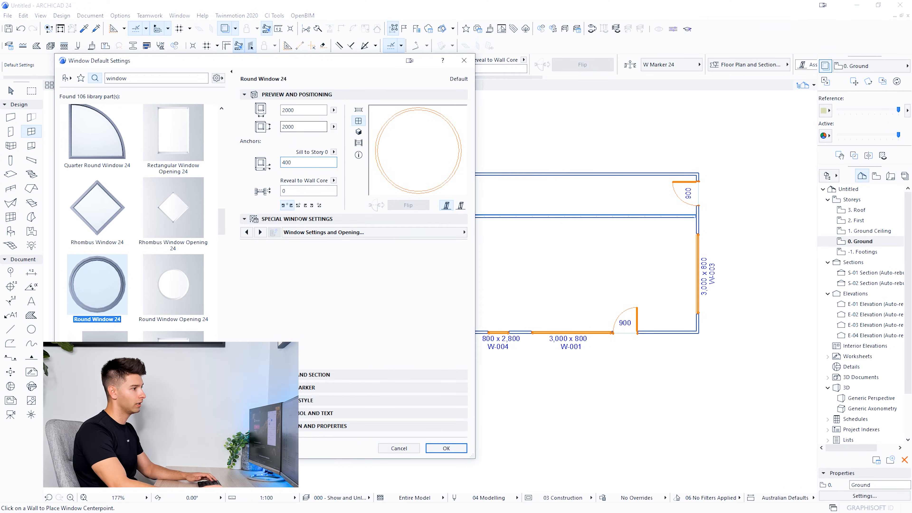
Step: Enable uniform window surfaces in the round window's model attributes and open the outside frame's surface choices
click(300, 232)
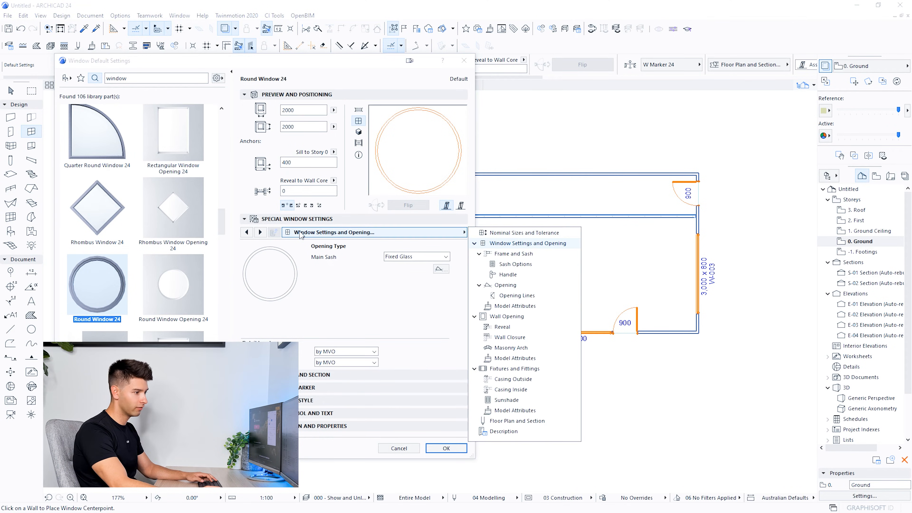
click(259, 233)
click(259, 232)
click(259, 232)
click(259, 232)
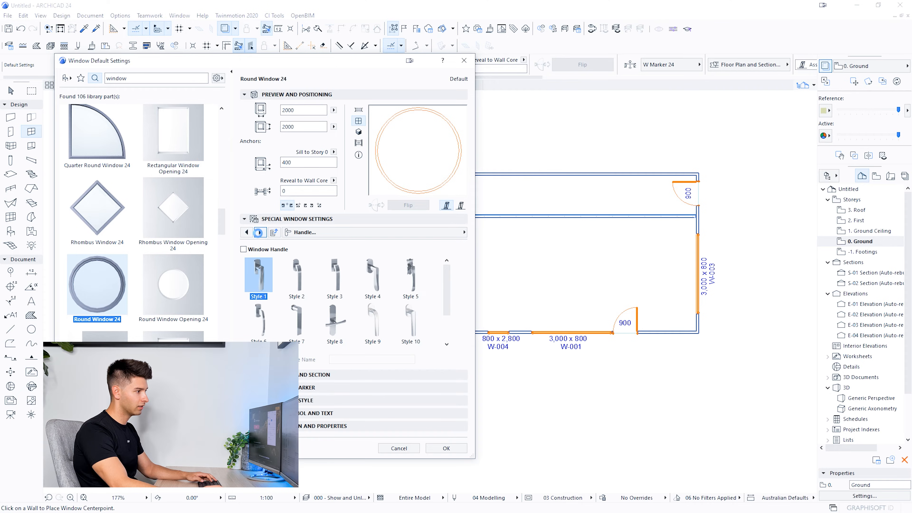
click(259, 232)
click(259, 233)
click(258, 232)
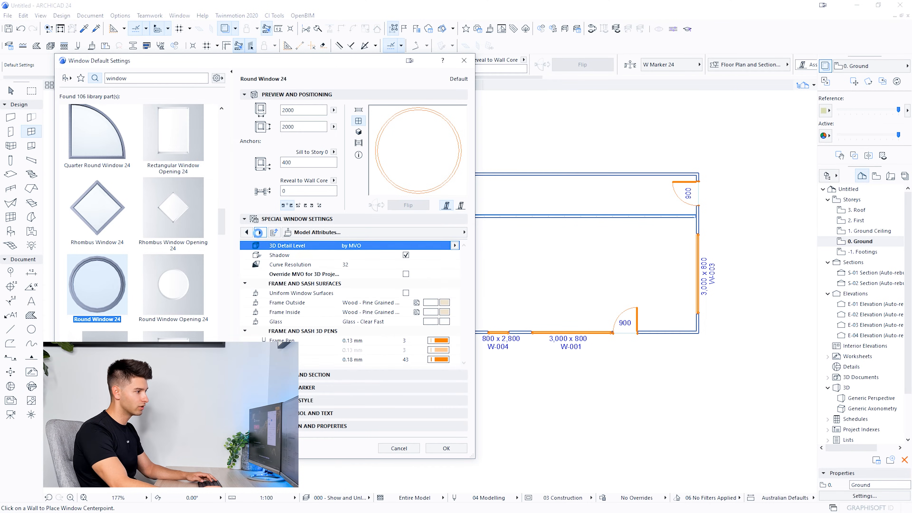
click(405, 293)
click(445, 303)
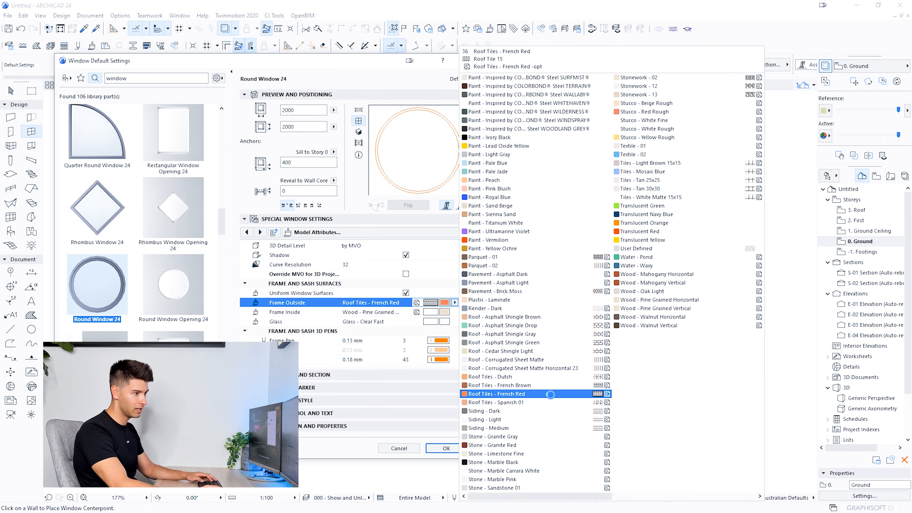
Step: Set the round window's outside frame surface to Paint - Inspired by COLORBOND® Steel MANOR RED and accept the window settings
scroll(581, 397, up, 2)
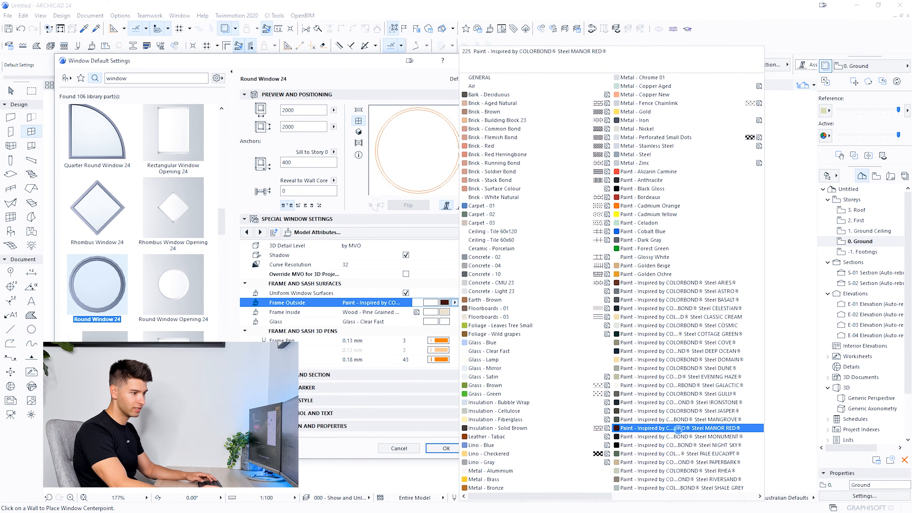
click(677, 435)
click(446, 448)
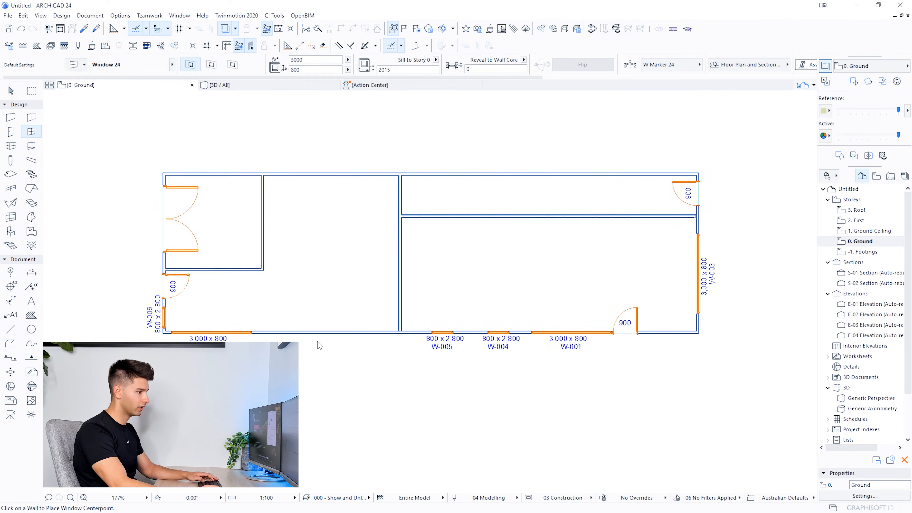
Step: Place a 2000 x 2000 Round Window 24 in the lower exterior wall of the ground floor plan, left of the 800-wide windows
click(327, 332)
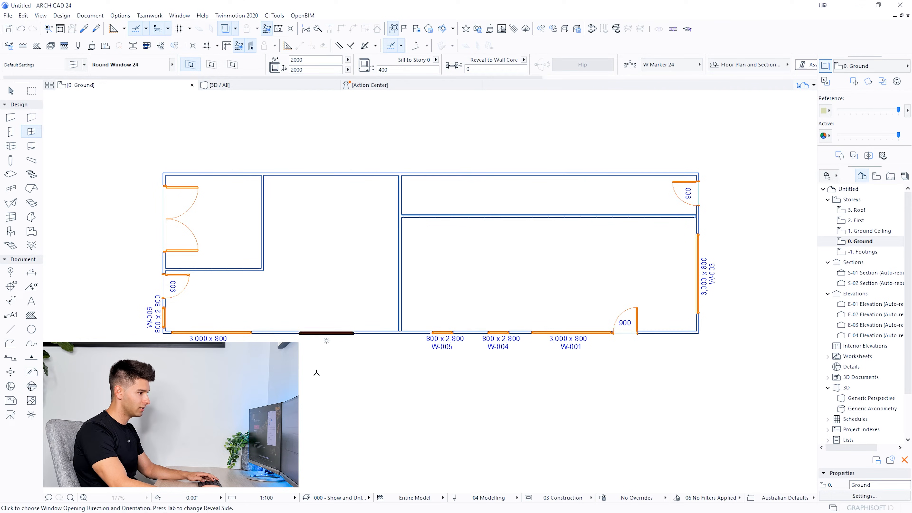
click(316, 373)
key(Escape)
Step: In the 3D view, resize the round window in the long facade to 2500 x 2500
click(279, 86)
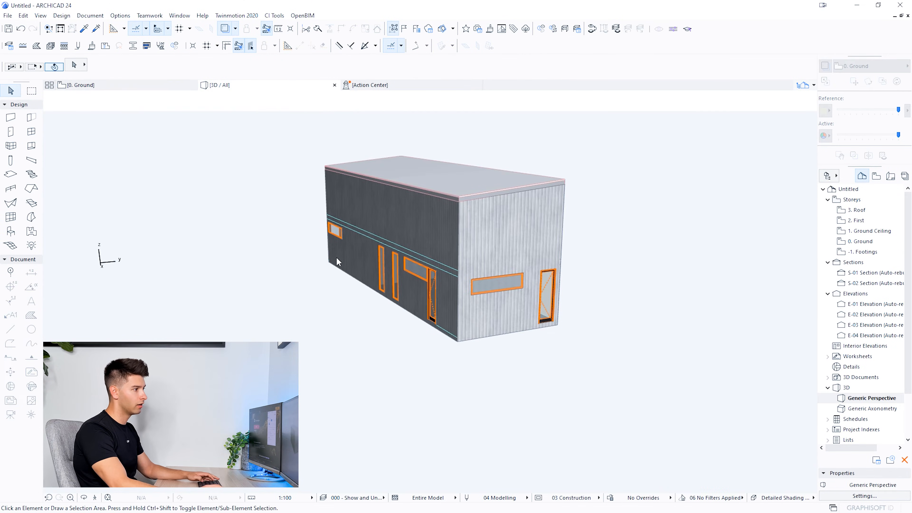
scroll(375, 258, up, 4)
shift+middle_drag(376, 258, 530, 274)
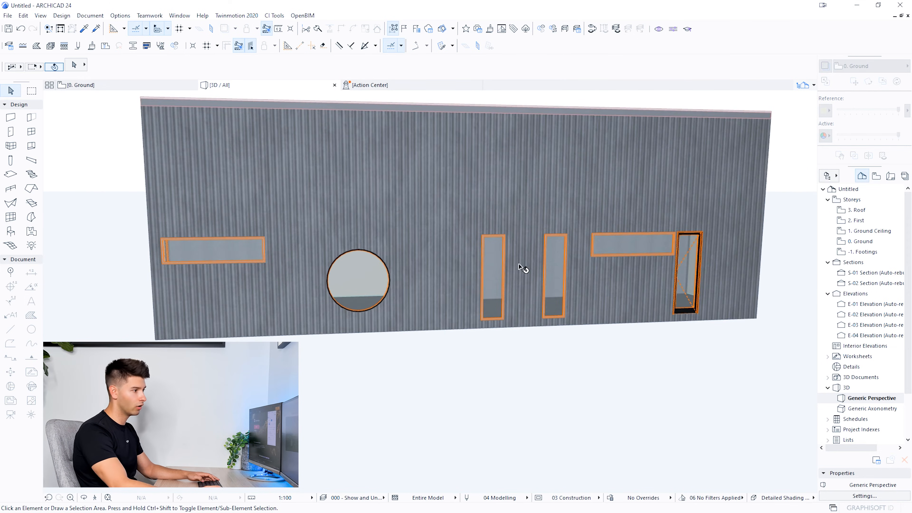
click(363, 281)
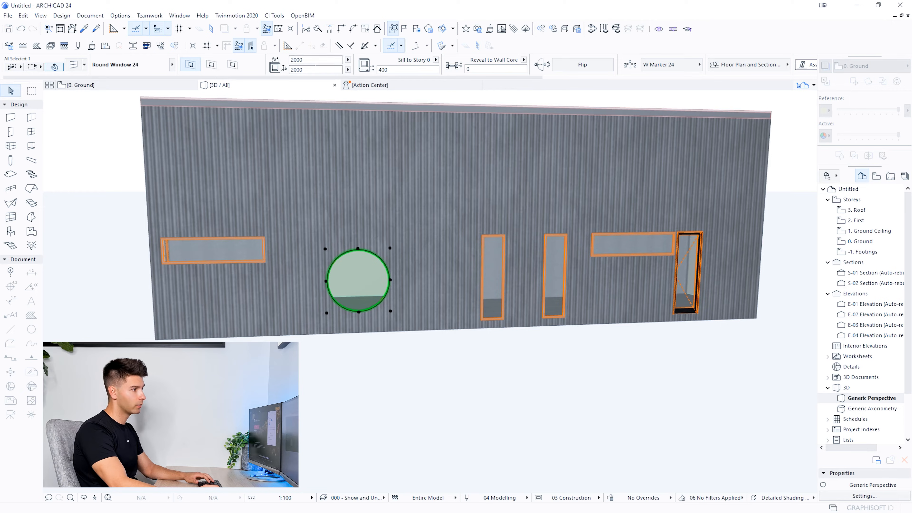
click(309, 59)
text(2500)
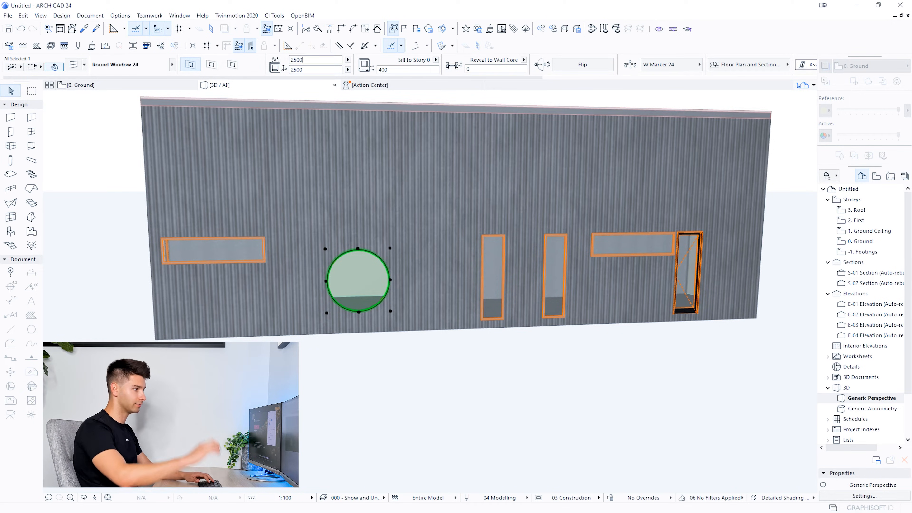
key(Return)
Step: Move the round window vertically so its top aligns with the top of the neighbouring tall window
click(397, 233)
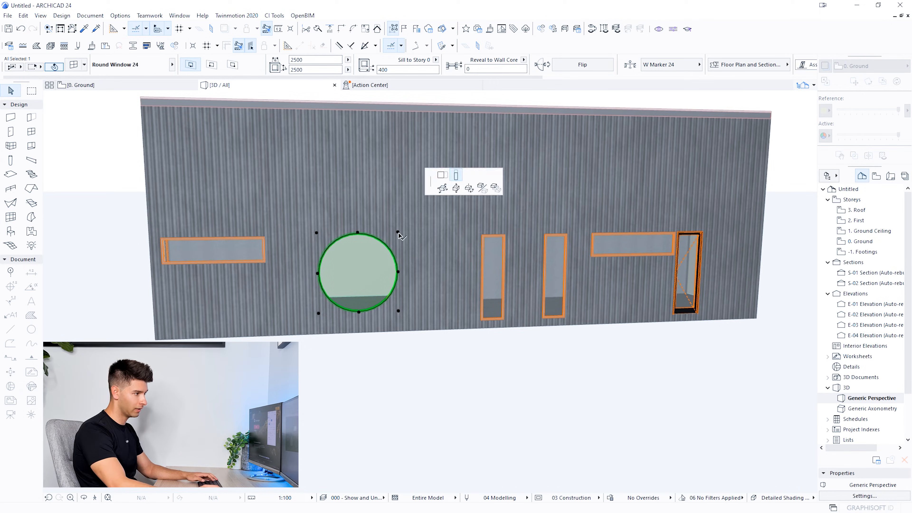
click(456, 188)
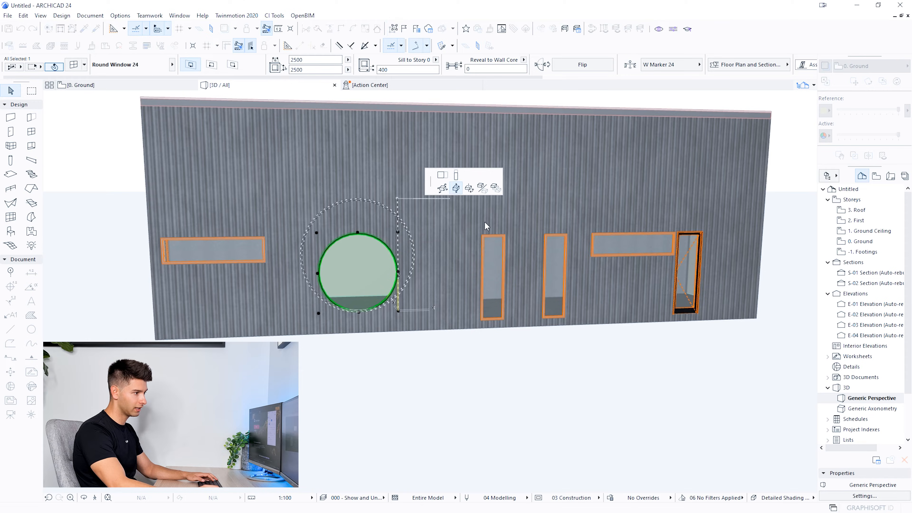
click(484, 234)
key(Escape)
shift+middle_drag(287, 304, 115, 280)
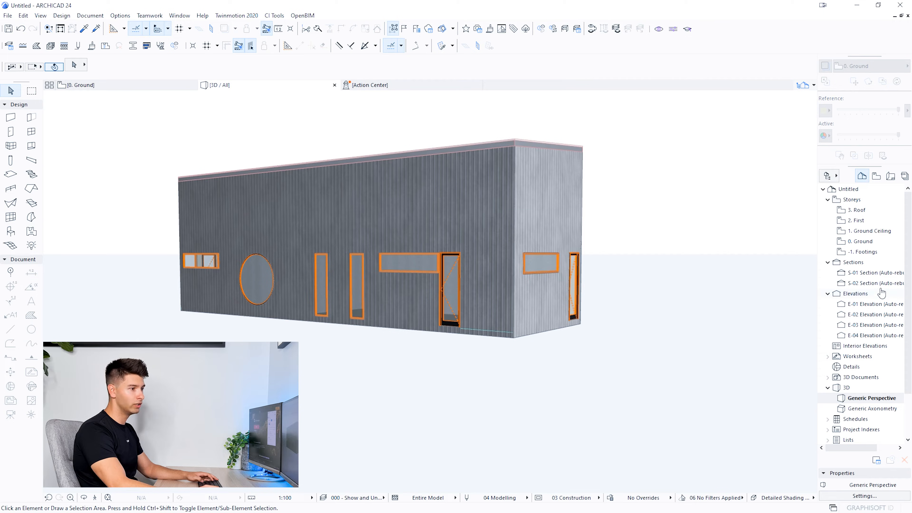
Step: Copy the settings of the ground floor's 3000 x 800 window and place a matching window in the First storey's lower exterior wall
double_click(862, 221)
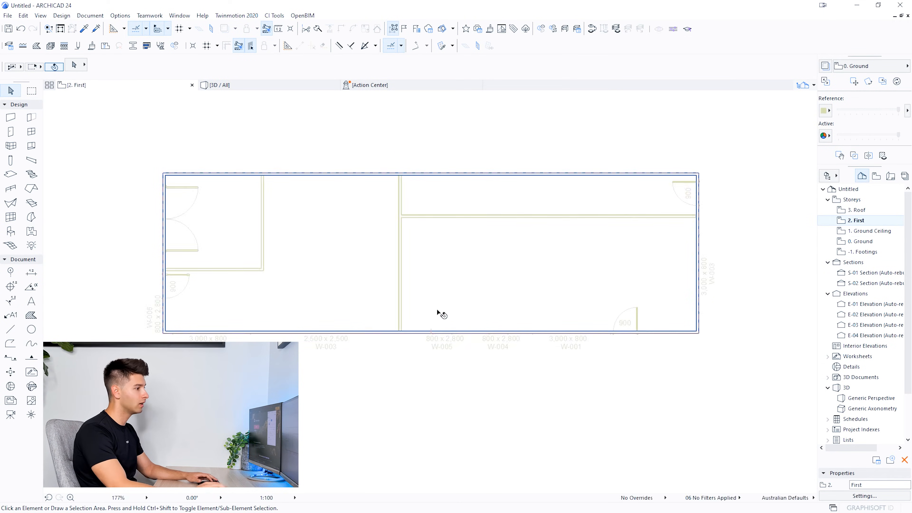
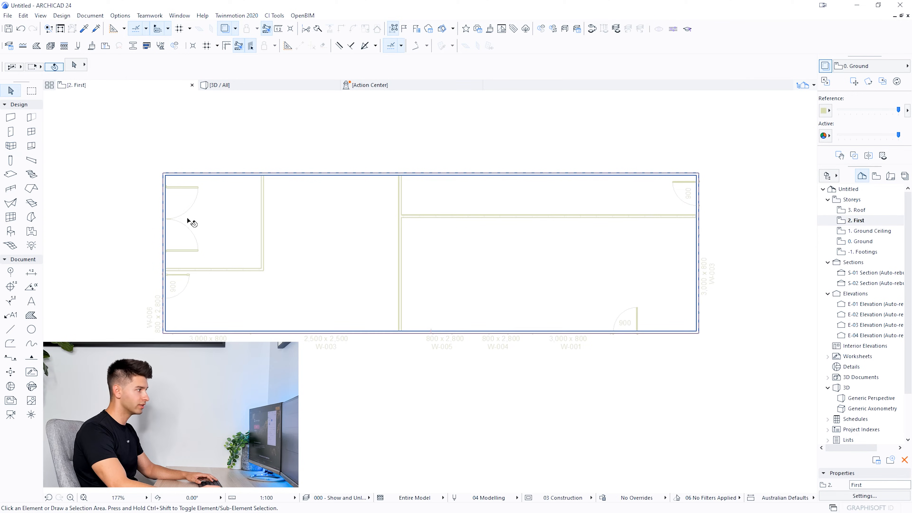
double_click(867, 241)
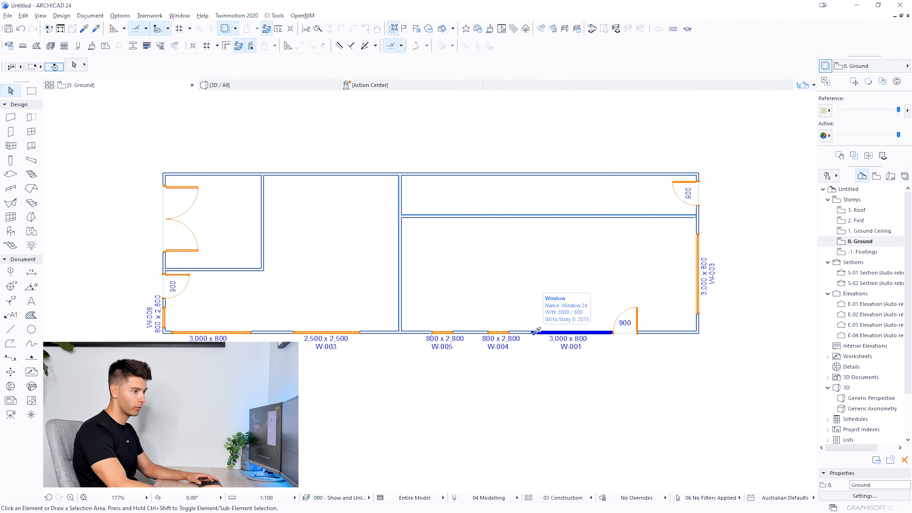
alt+click(537, 330)
double_click(856, 220)
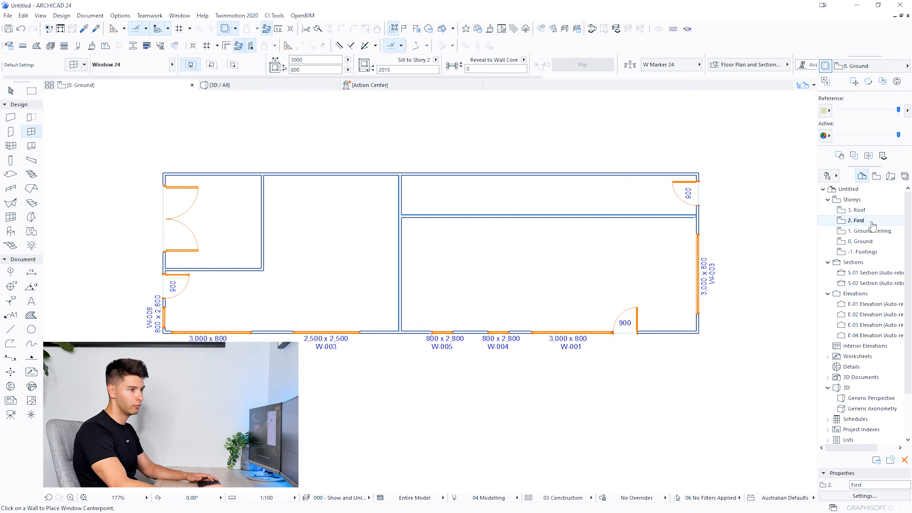
click(551, 334)
click(403, 369)
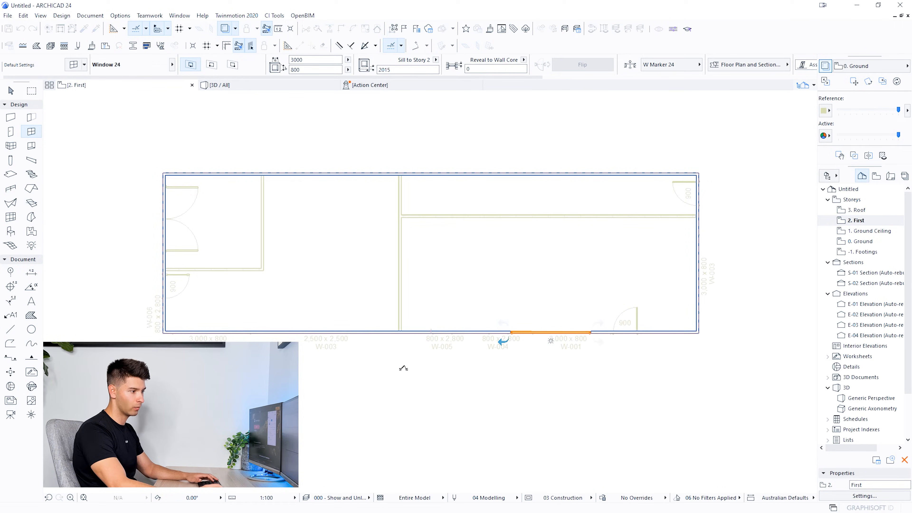
key(Escape)
Step: Move the new First storey window along its wall to just short of the lower-right building corner
scroll(634, 343, up, 2)
scroll(635, 341, up, 4)
middle_drag(635, 342, 346, 362)
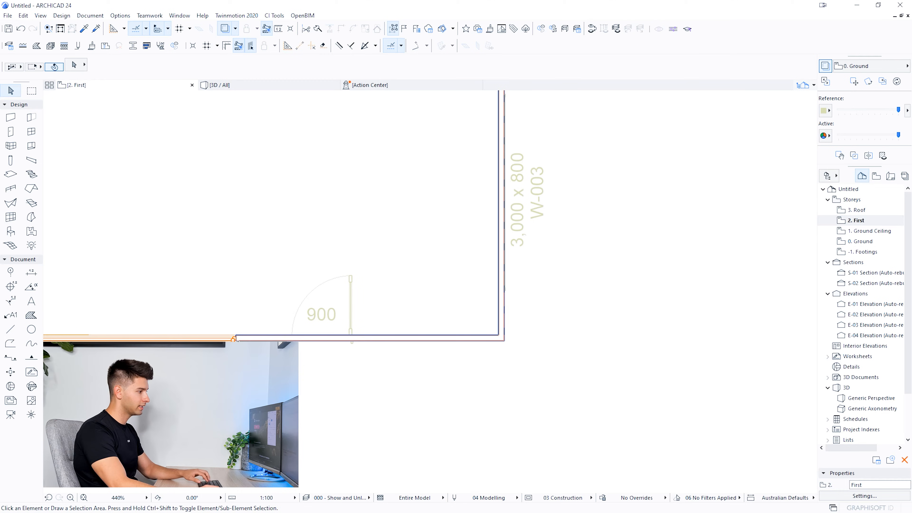
click(229, 339)
key(ctrl+d)
click(236, 339)
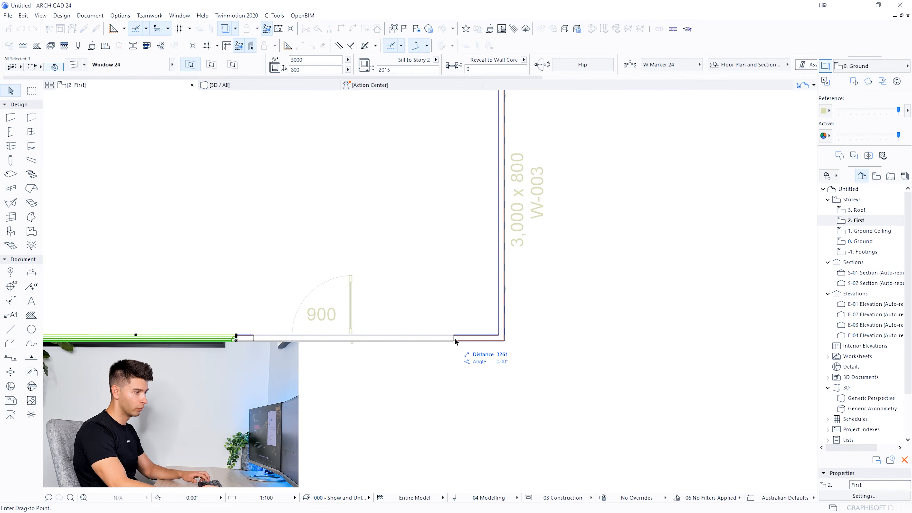
click(487, 340)
Step: Enable Custom Corner 1 in the selected window's settings, keeping the Frame connection type and 90° angle
scroll(490, 343, up, 5)
scroll(489, 341, up, 1)
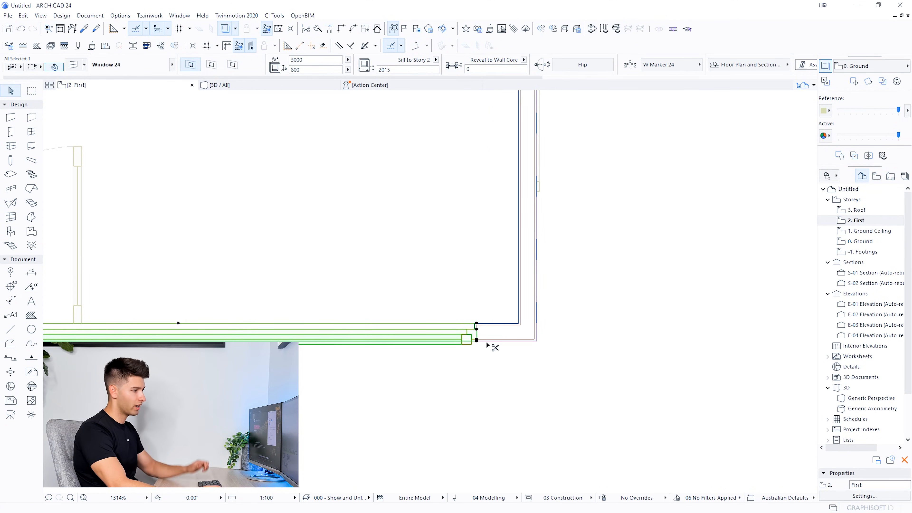
key(ctrl+t)
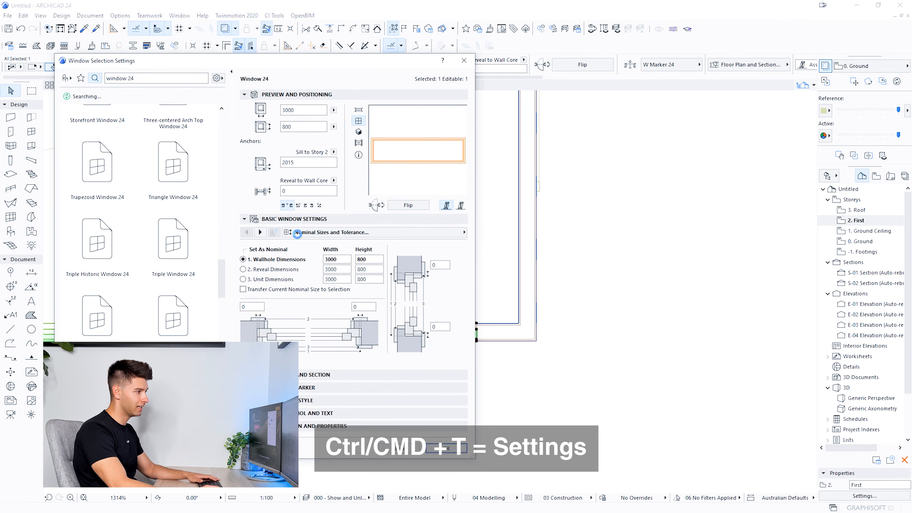
click(260, 233)
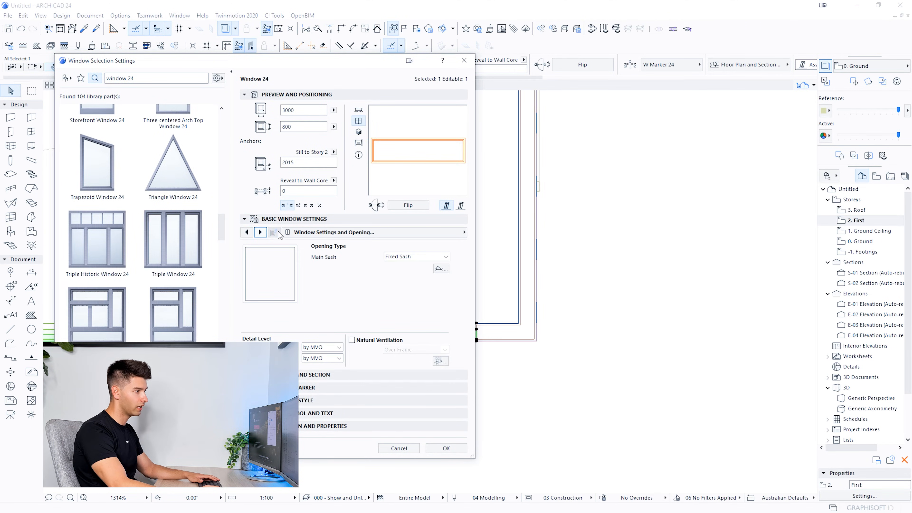
click(316, 233)
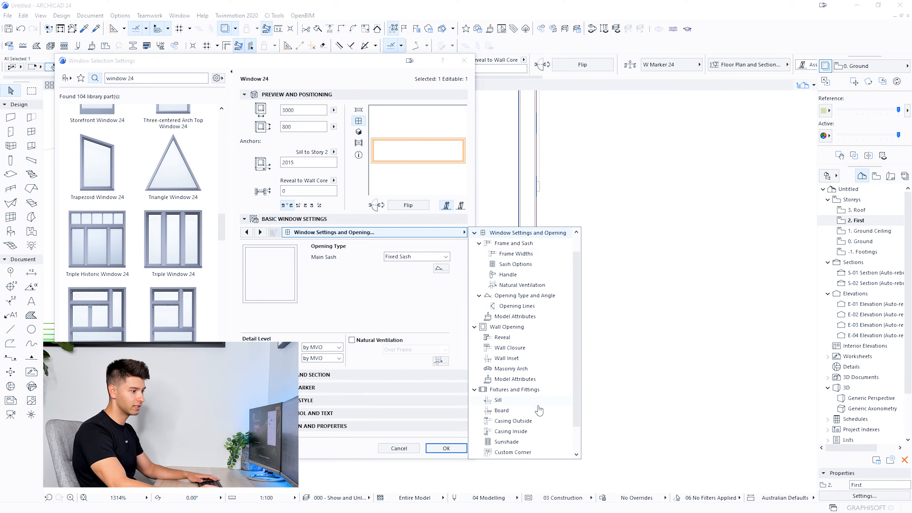
scroll(567, 419, down, 1)
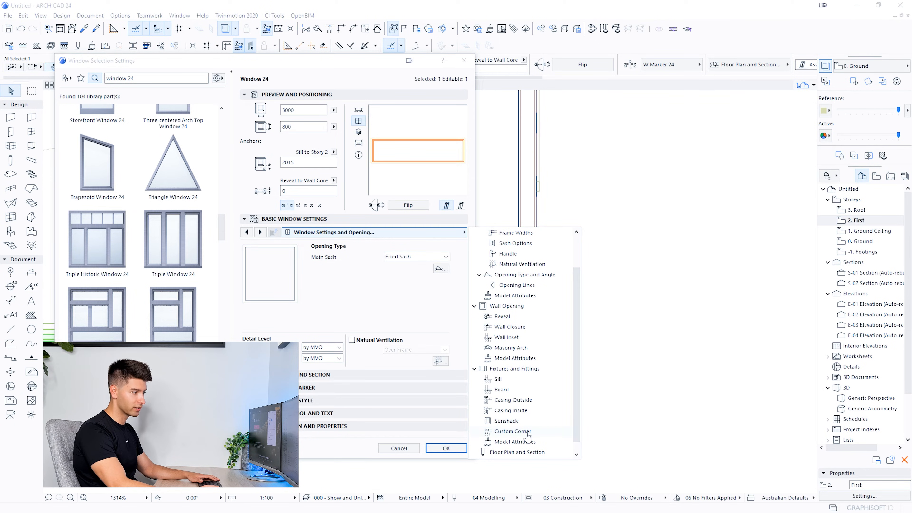
click(520, 431)
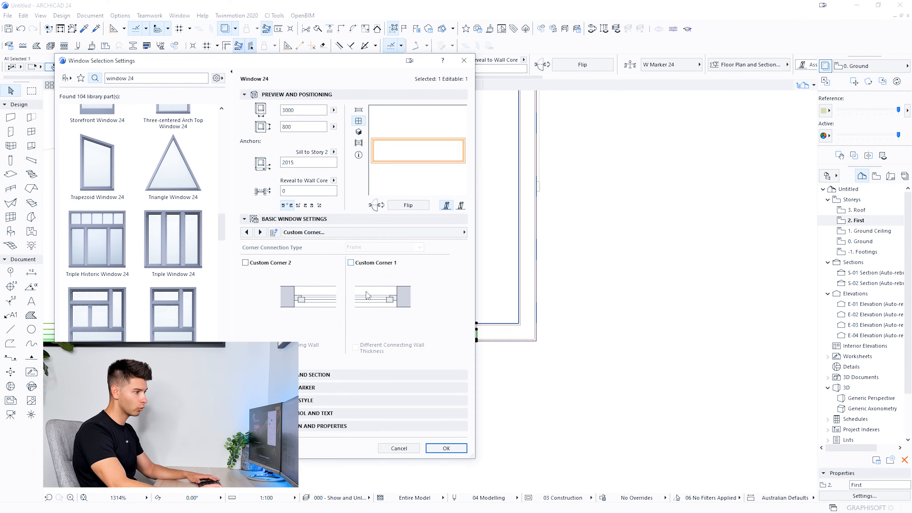
click(351, 263)
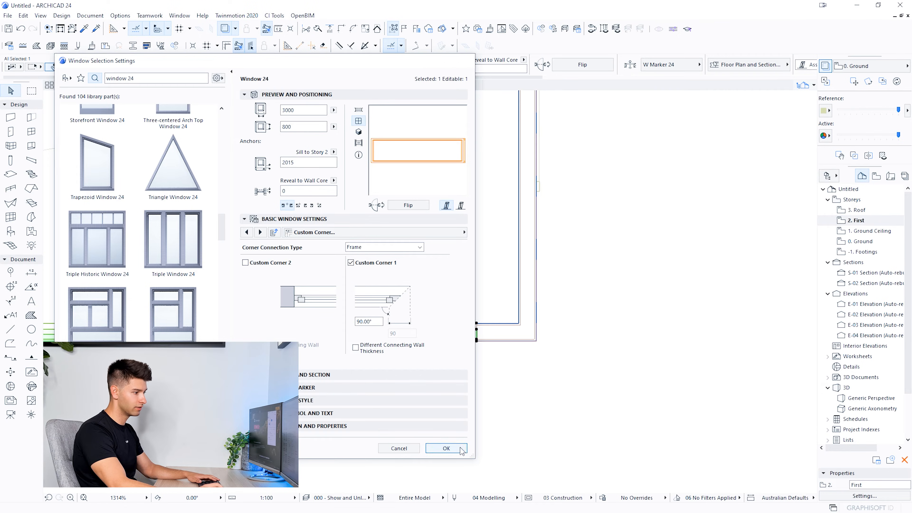
click(453, 444)
Step: Mirror the window about its centre so the custom corner end faces the building corner
scroll(421, 397, down, 1)
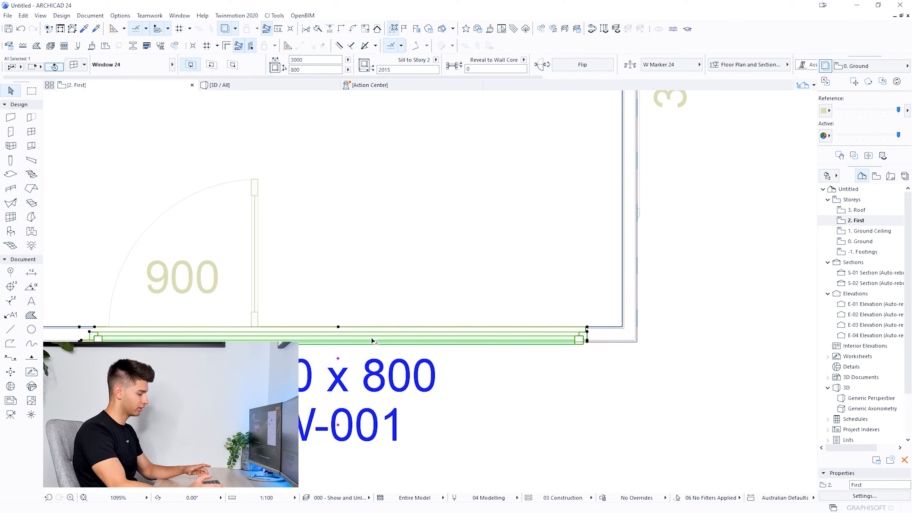
key(ctrl+m)
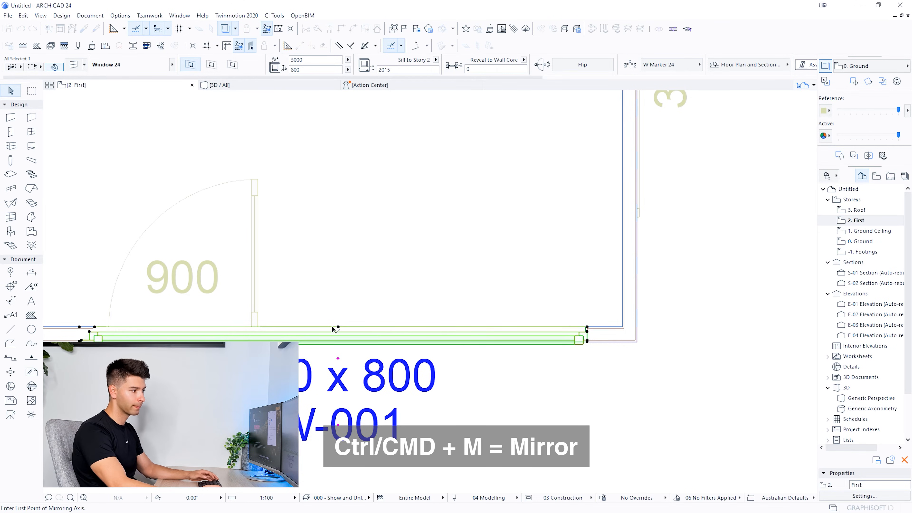
key(Escape)
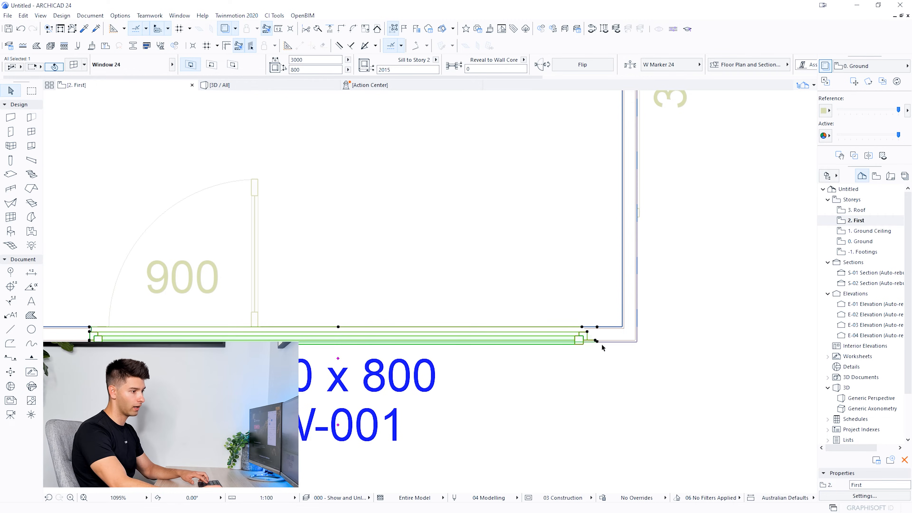
Step: Move the window by its outer corner point onto the outer corner of the building, and deselect it
scroll(601, 343, up, 5)
key(ctrl+d)
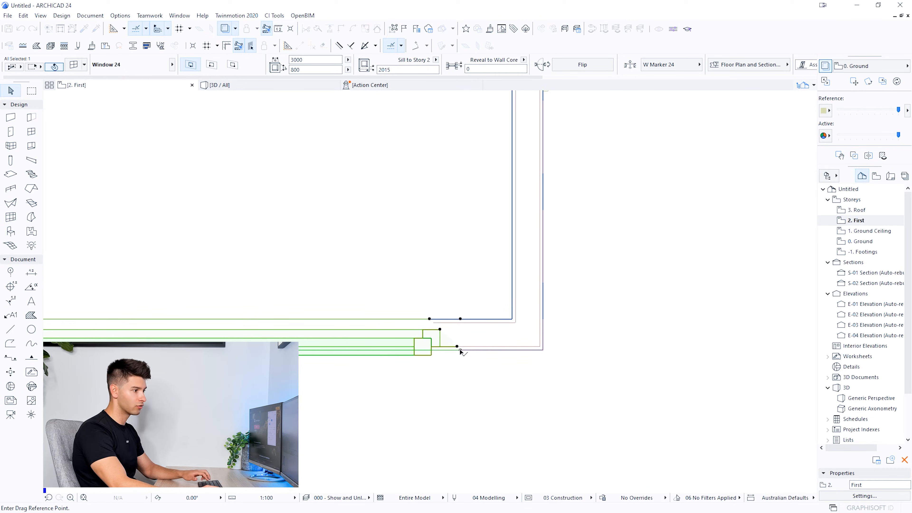
click(461, 350)
click(544, 350)
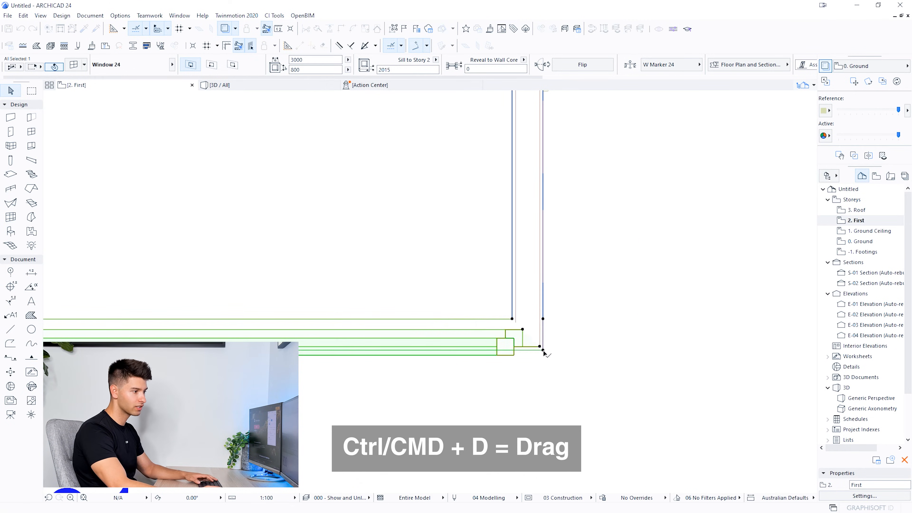
scroll(486, 355, down, 10)
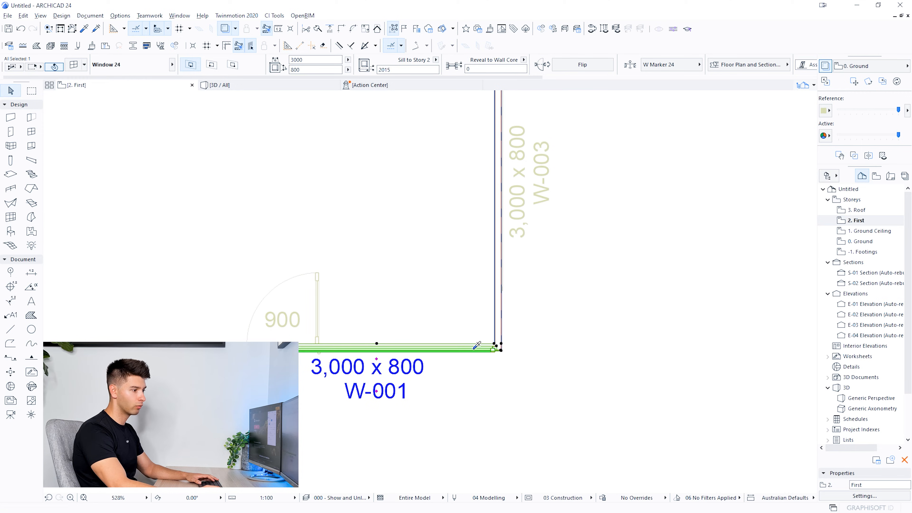
key(Escape)
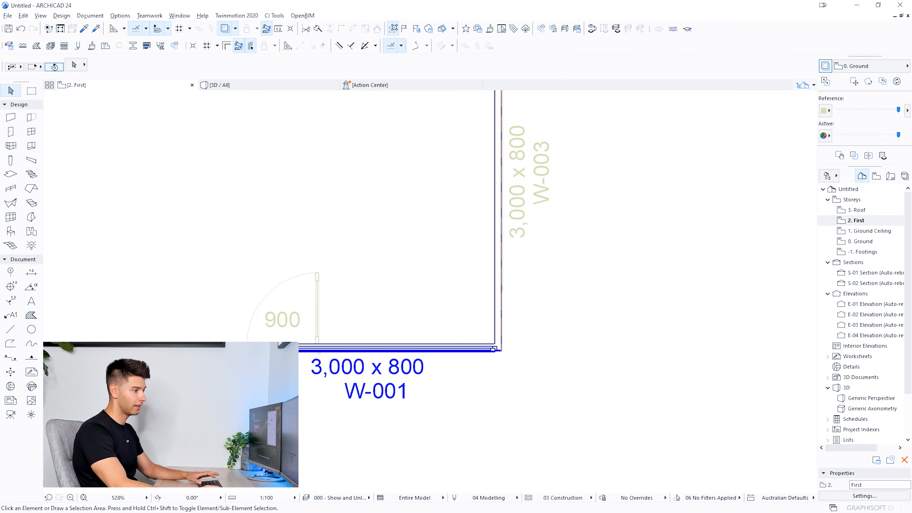
Step: Copy the corner window's settings and place a matching 3000 x 800 window in the adjoining right-hand exterior wall
alt+click(430, 350)
click(507, 201)
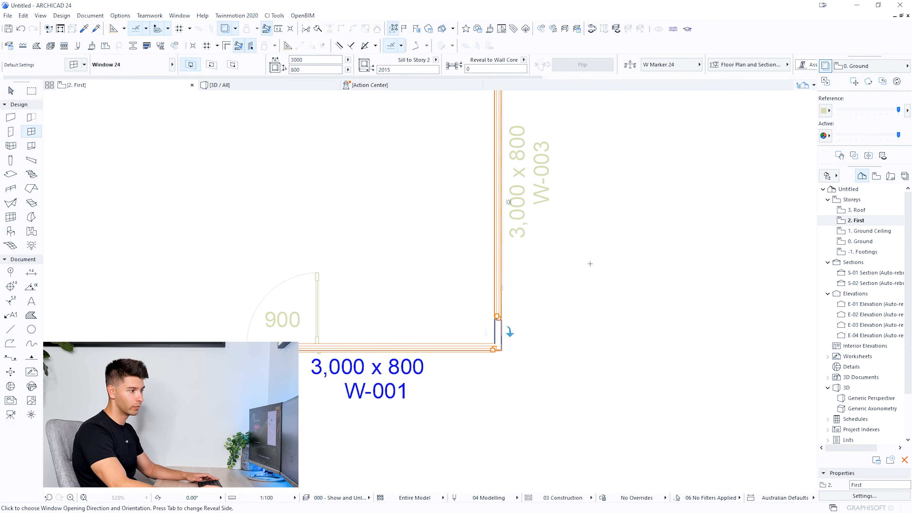
click(508, 329)
key(Escape)
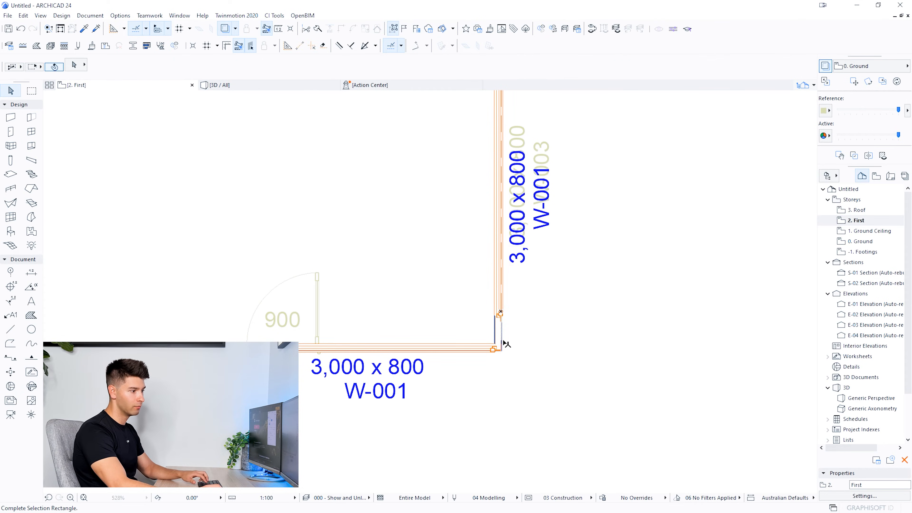
Step: Move the adjoining side-wall window by its outer corner point onto the outer corner of the building, and deselect it
scroll(501, 316, up, 3)
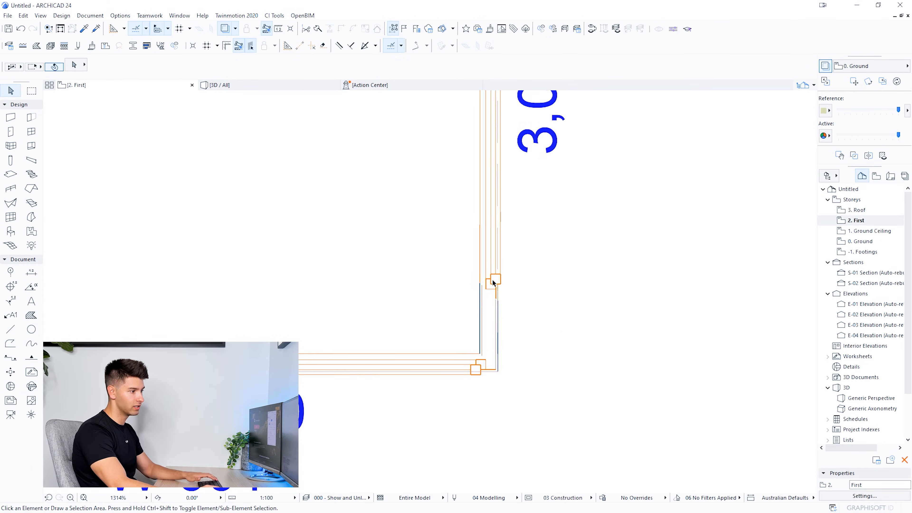
click(496, 300)
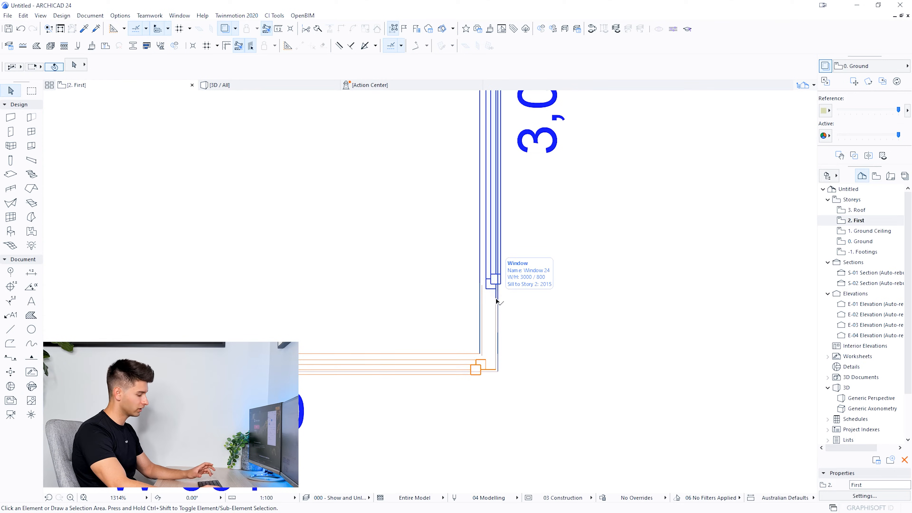
click(496, 299)
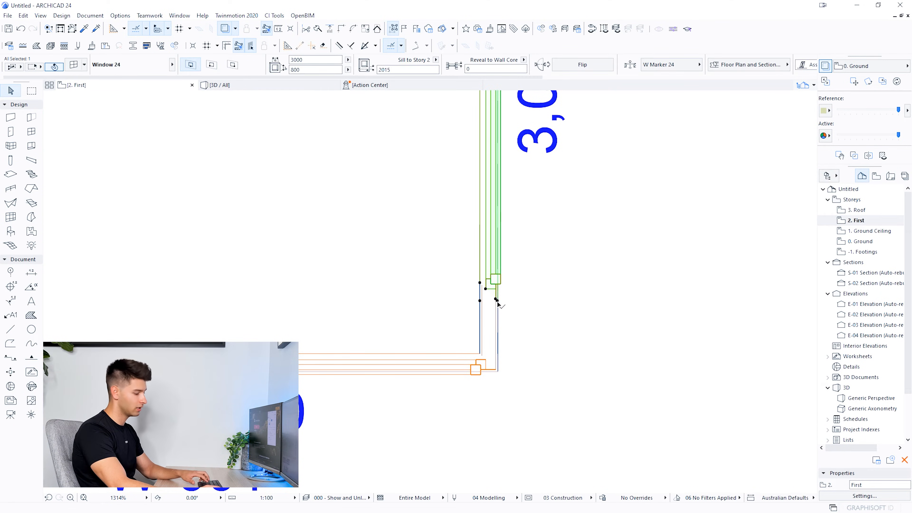
key(ctrl+d)
click(496, 300)
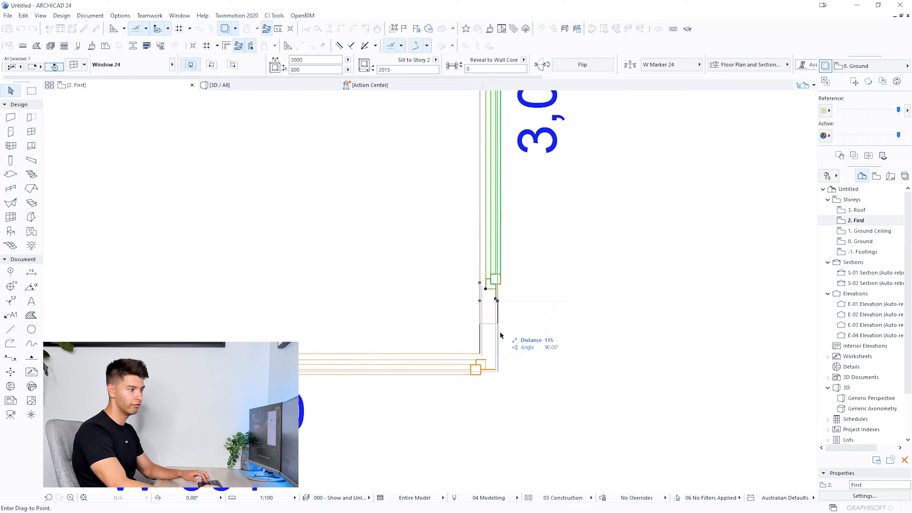
click(499, 373)
click(507, 366)
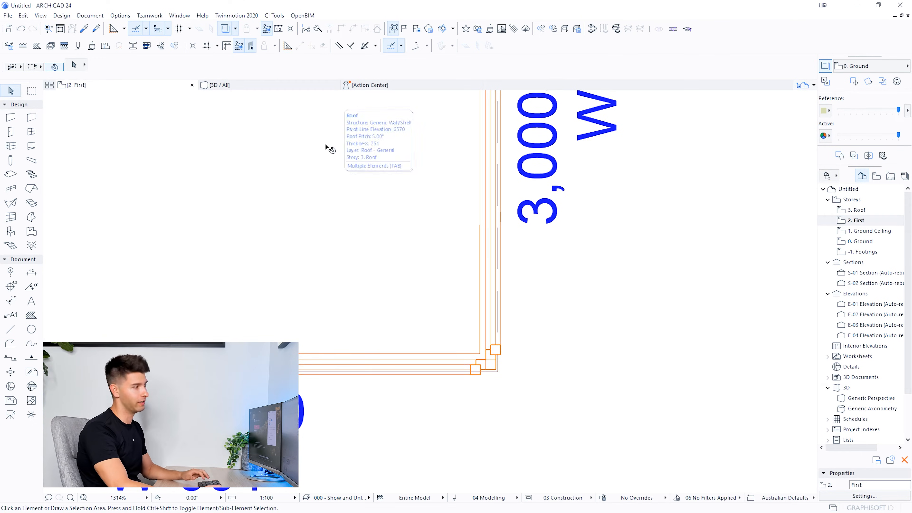
Step: Select both First storey corner windows in the 3D view and set their sill height to Storey 2 to 1000
scroll(345, 140, down, 5)
click(265, 86)
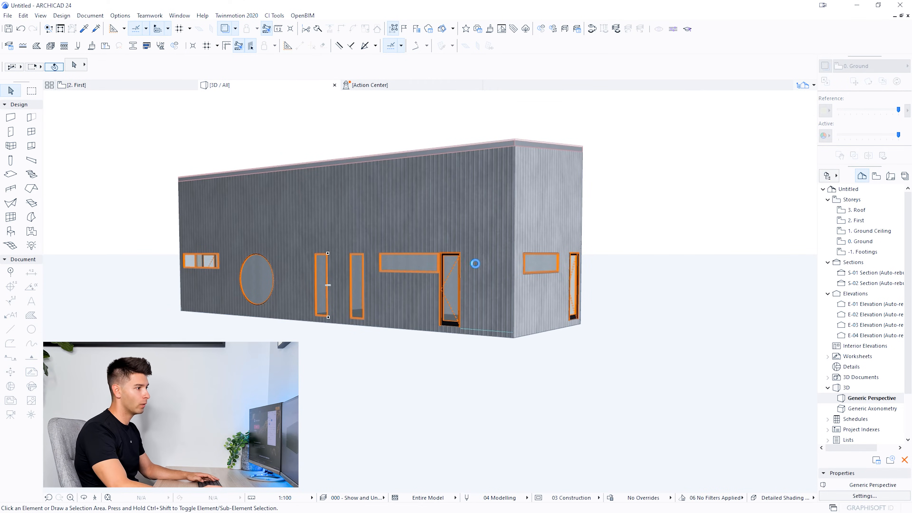
shift+click(521, 173)
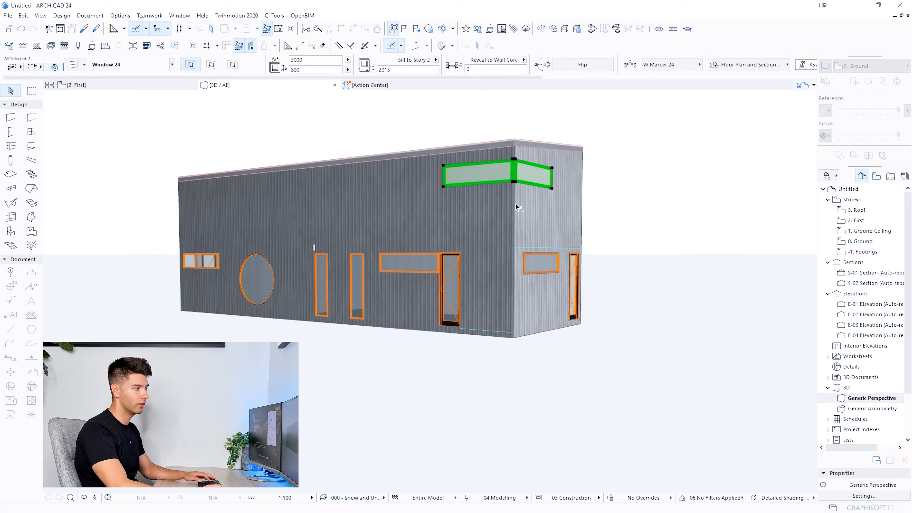
middle_drag(508, 185, 461, 195)
double_click(384, 70)
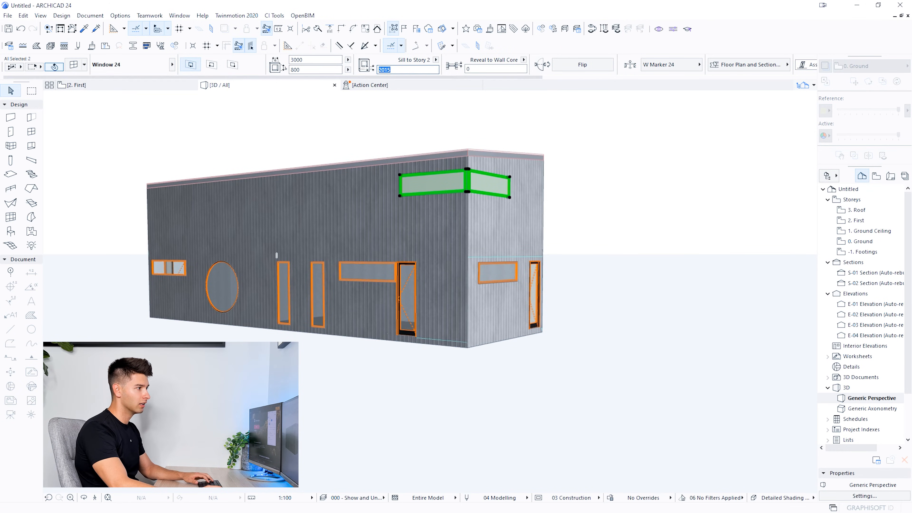
key(Return)
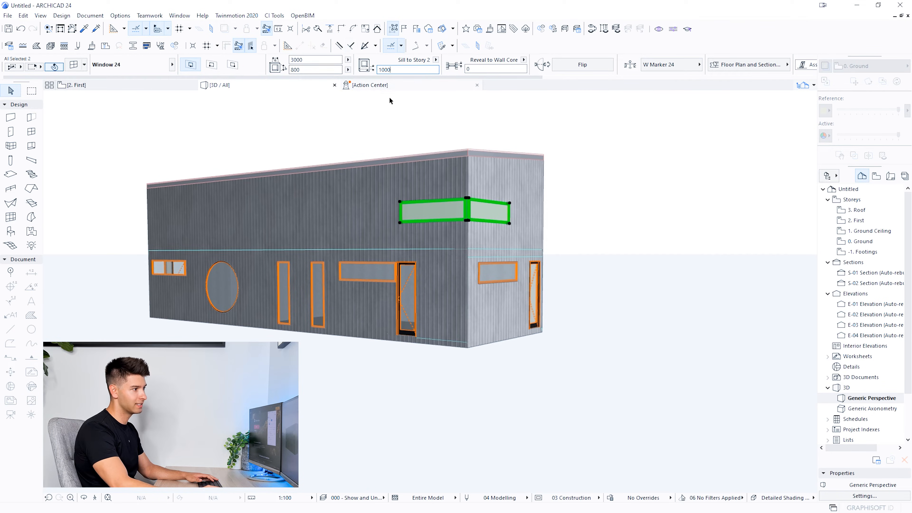
shift+middle_drag(425, 201, 611, 250)
click(576, 217)
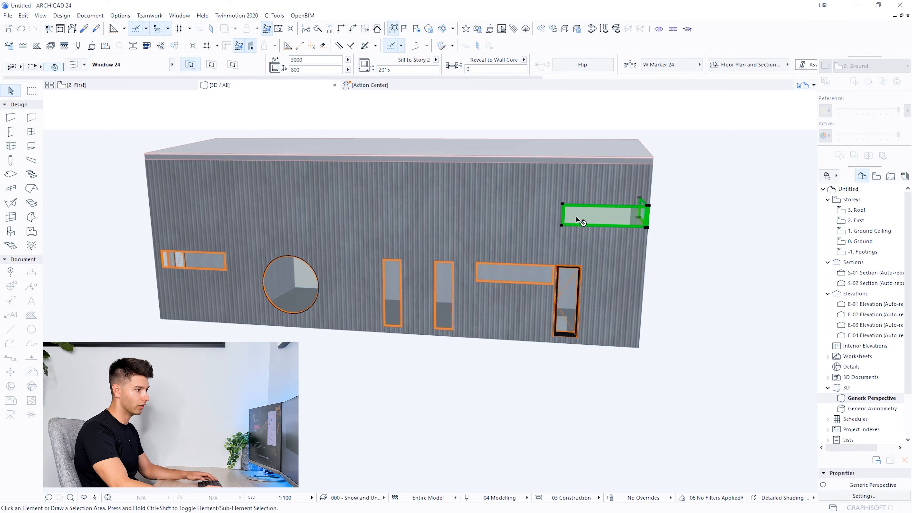
click(562, 227)
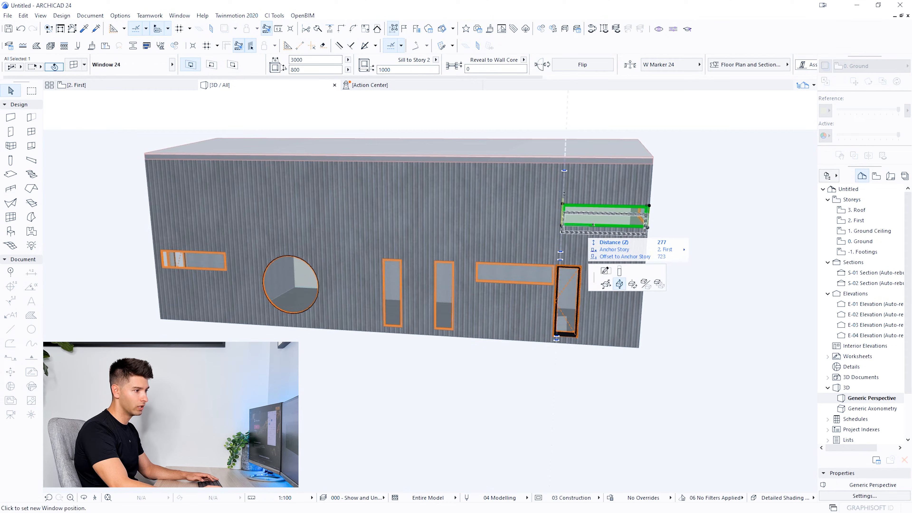
click(605, 274)
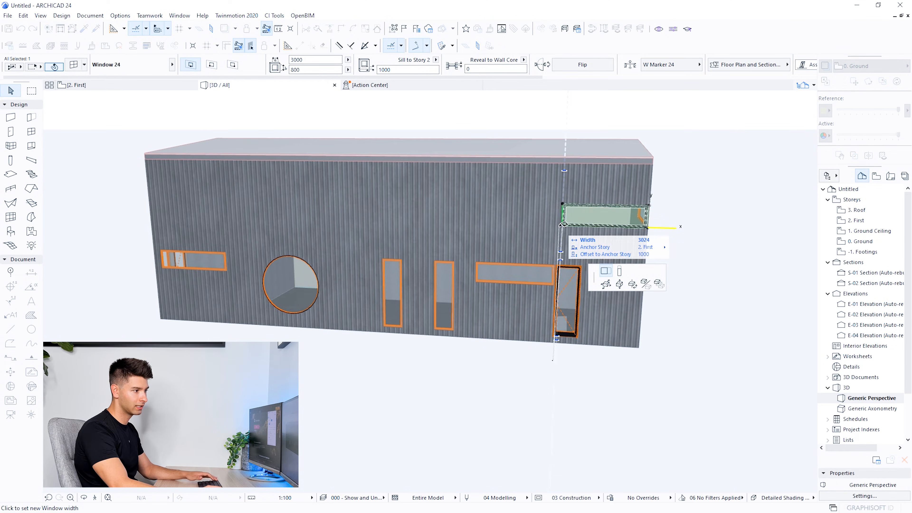
key(Escape)
key(Escape)
Step: Stretch the corner window on the long facade to a width of 9908, aligned with the far edge of the farther tall ground-floor window
click(571, 219)
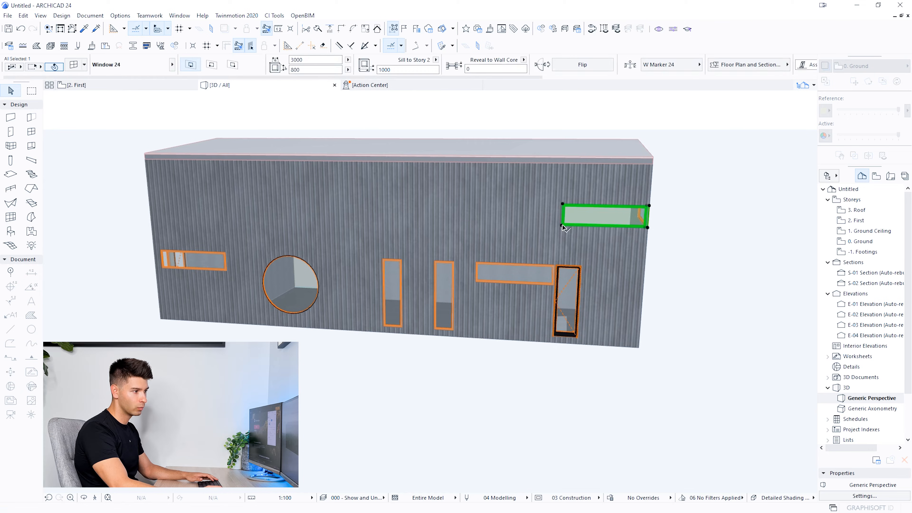
click(561, 227)
click(606, 274)
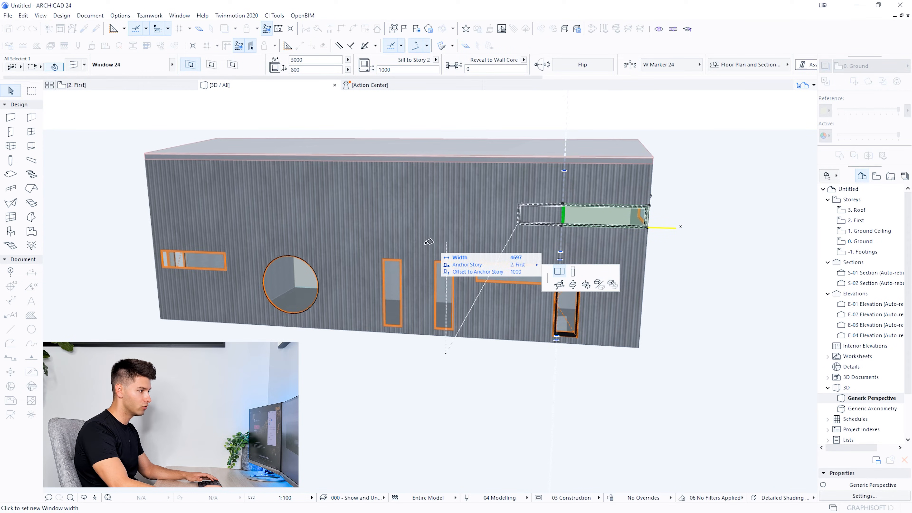
click(383, 259)
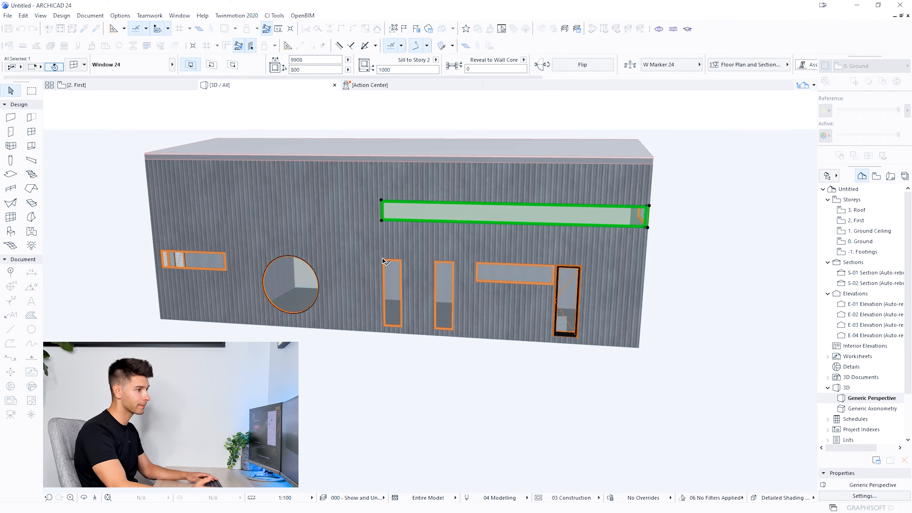
key(Escape)
Step: Stretch the corner window on the short facade to a width of about 3728, aligned with the far edge of the ground-floor window below
shift+middle_drag(539, 300, 532, 231)
click(549, 220)
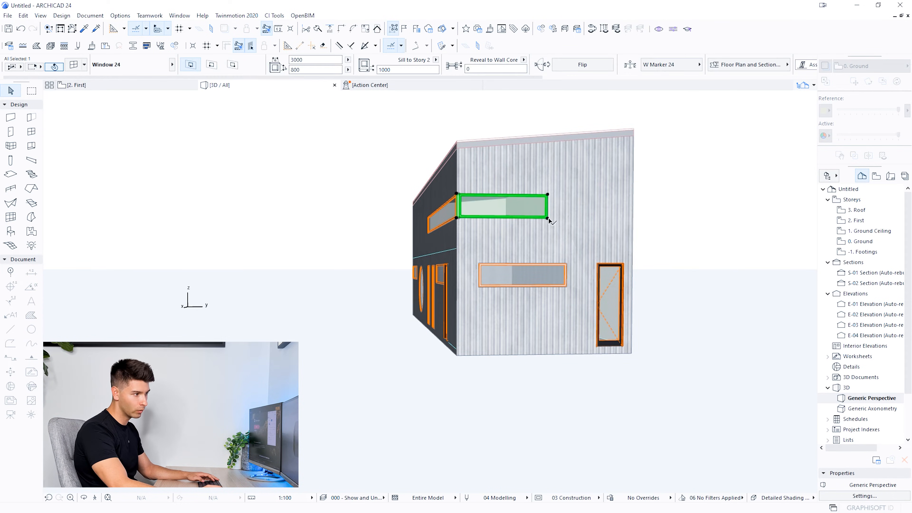
click(548, 218)
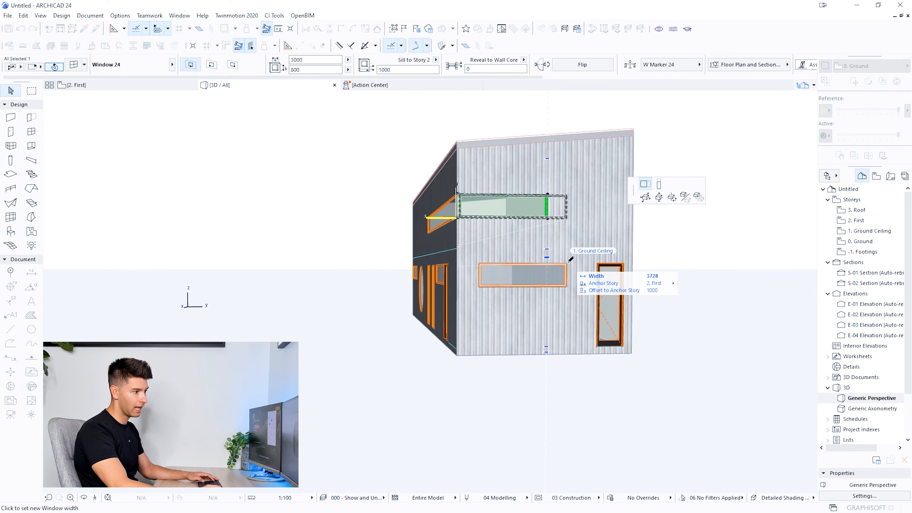
key(Escape)
key(Escape)
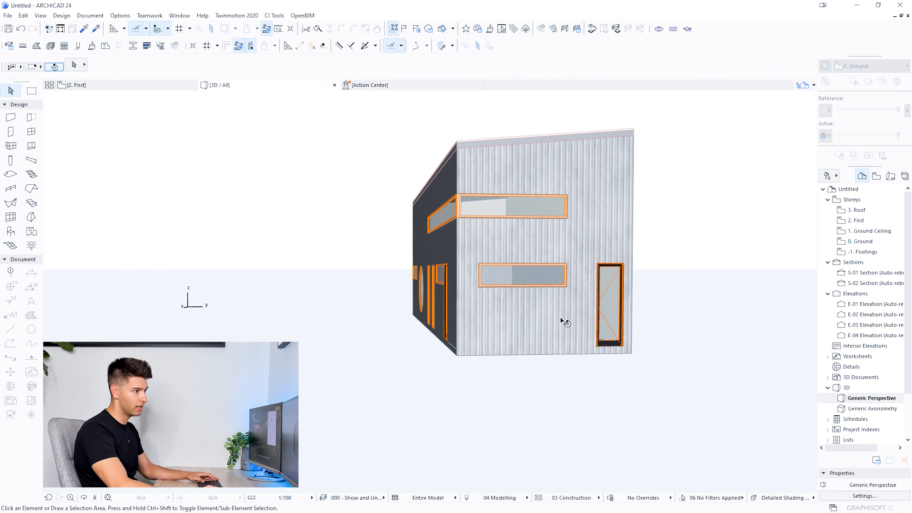
Step: Inspect the widened corner window from several angles in 3D and look over the First storey plan
shift+middle_drag(560, 318, 514, 314)
shift+middle_drag(385, 275, 650, 314)
shift+middle_drag(201, 264, 538, 201)
shift+middle_drag(606, 224, 454, 227)
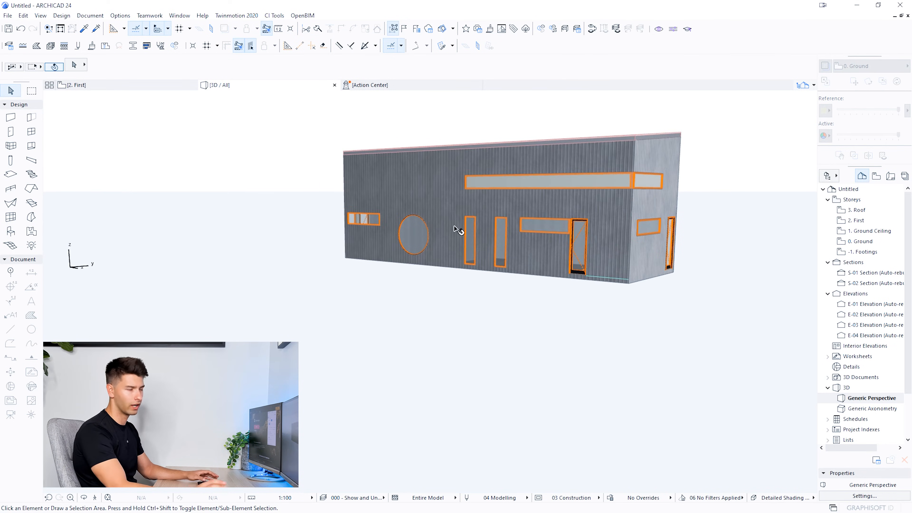
mouse_move(140, 88)
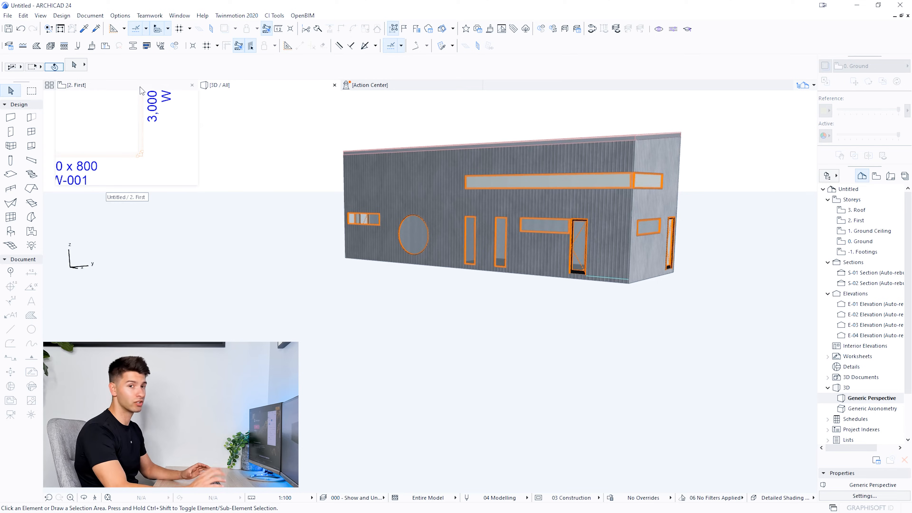
click(142, 90)
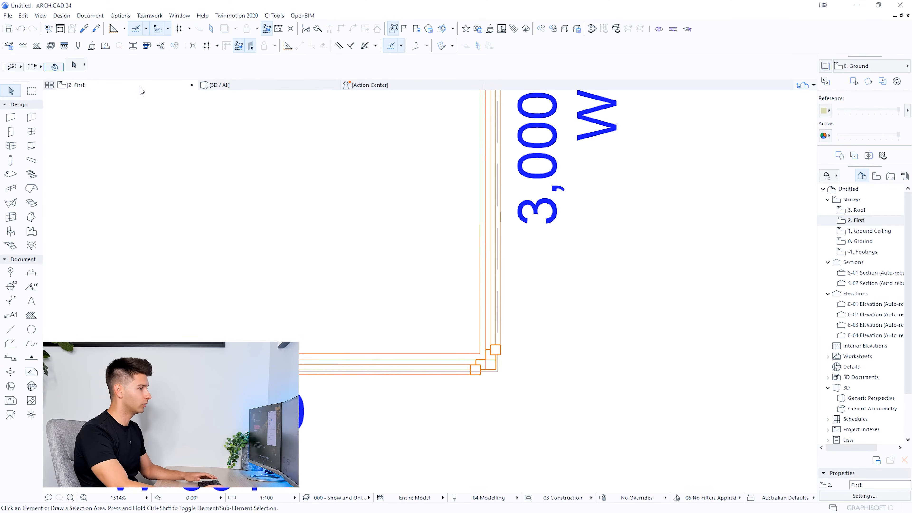
scroll(219, 273, down, 6)
middle_drag(217, 273, 642, 304)
key(F3)
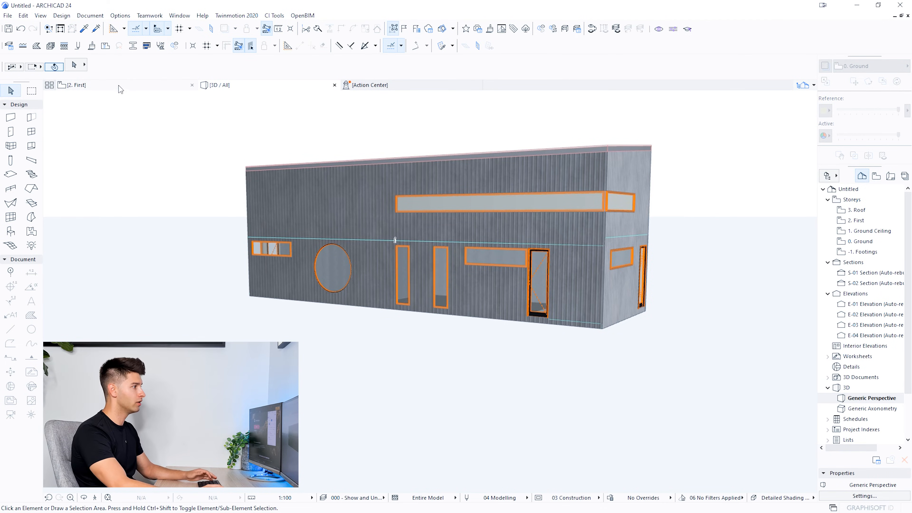
mouse_move(120, 87)
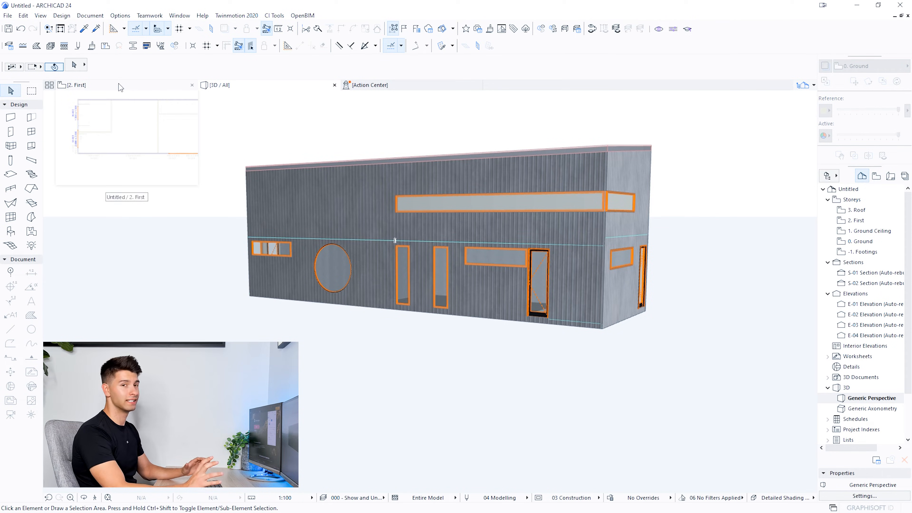
Step: On the Roof storey plan, offset the roof's short edge on the corner-window side outward by 3000, and check the overhang in 3D
double_click(878, 218)
key(ctrl+Up)
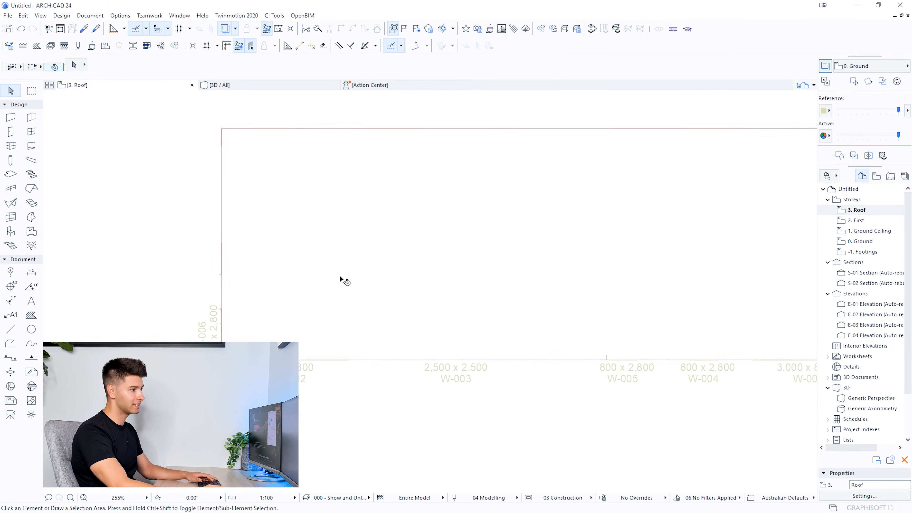
click(545, 252)
click(546, 249)
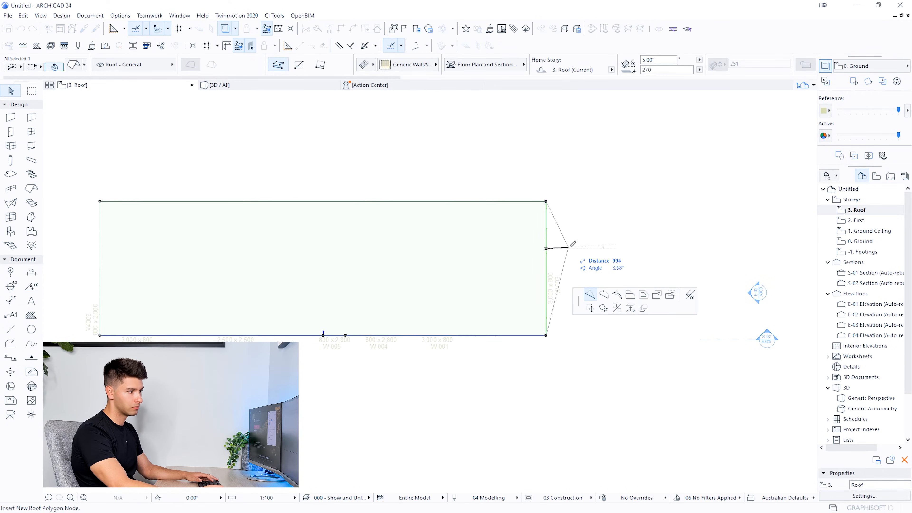
click(630, 297)
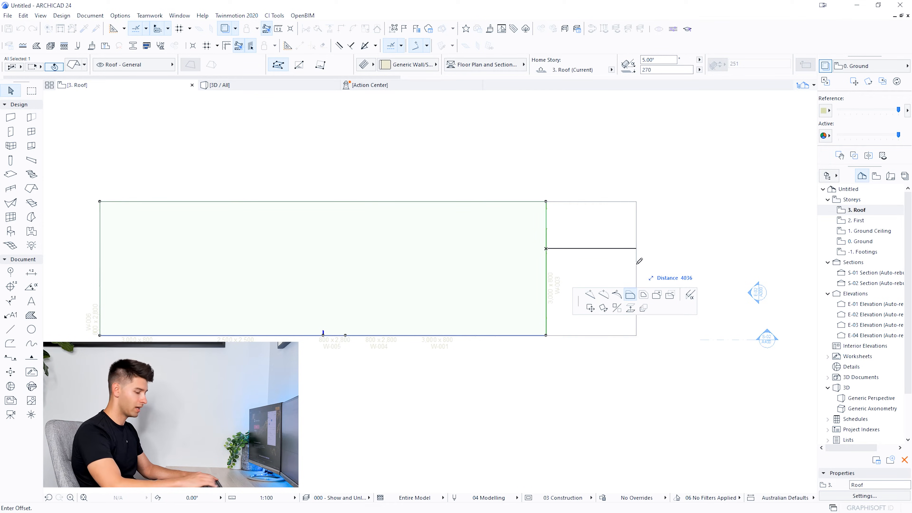
text(20)
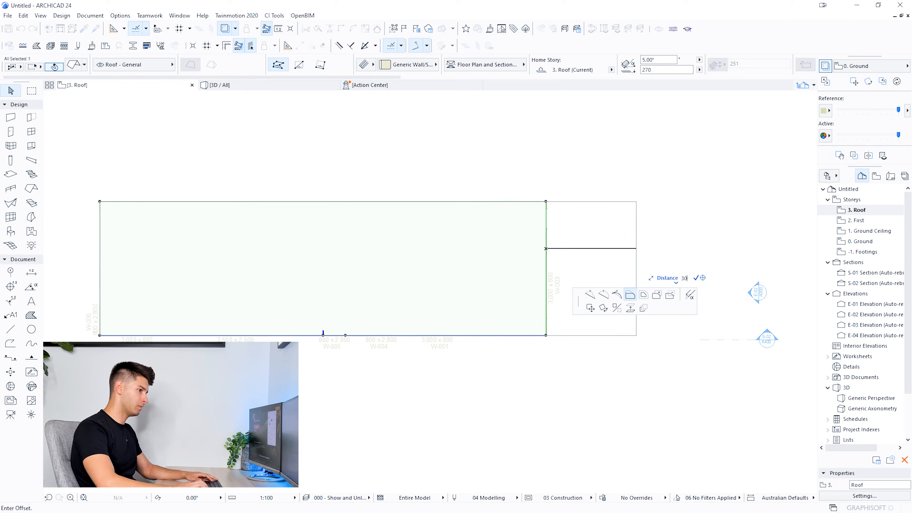
text(00)
key(Return)
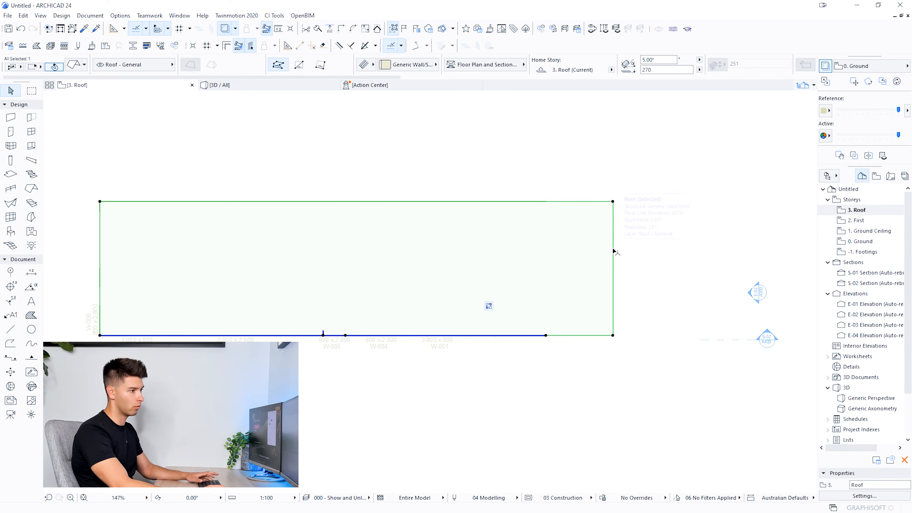
key(Escape)
click(253, 87)
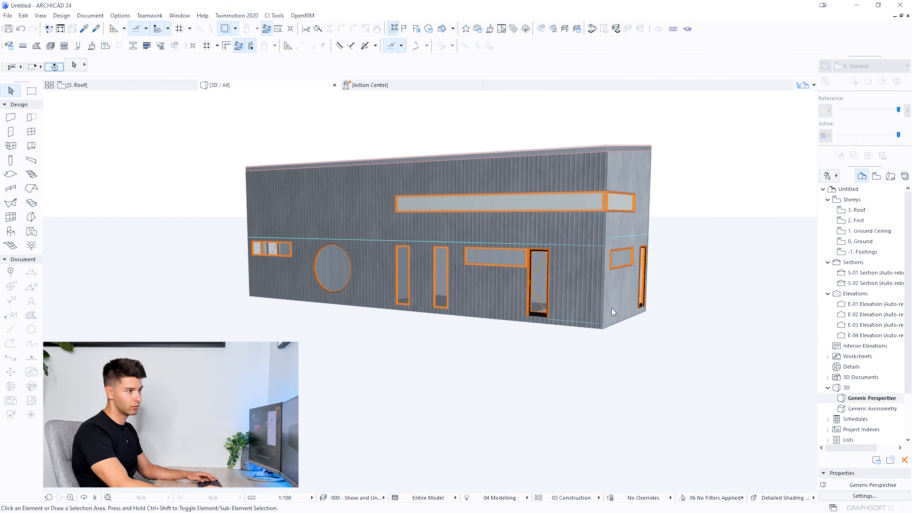
shift+middle_drag(607, 310, 606, 266)
Step: Open the Ground storey plan and pick up the settings of the long exterior wall opposite the windowed facade
click(144, 87)
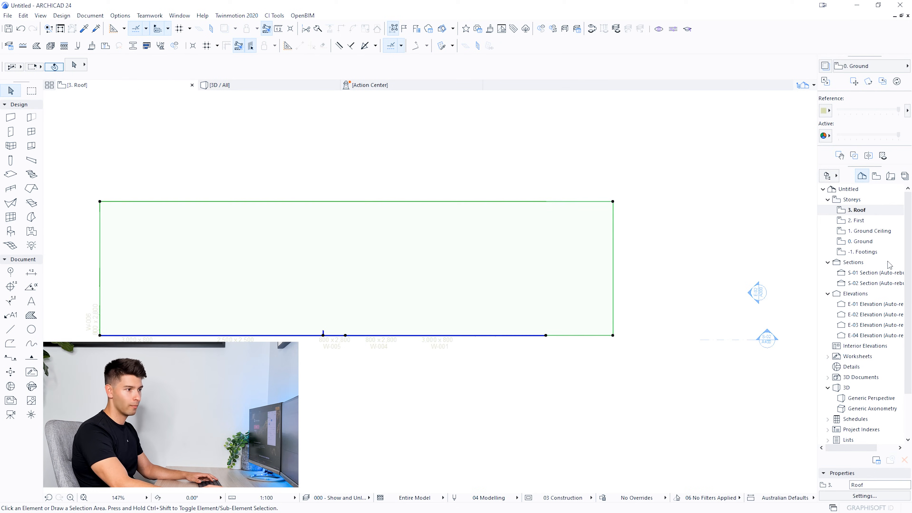
double_click(864, 242)
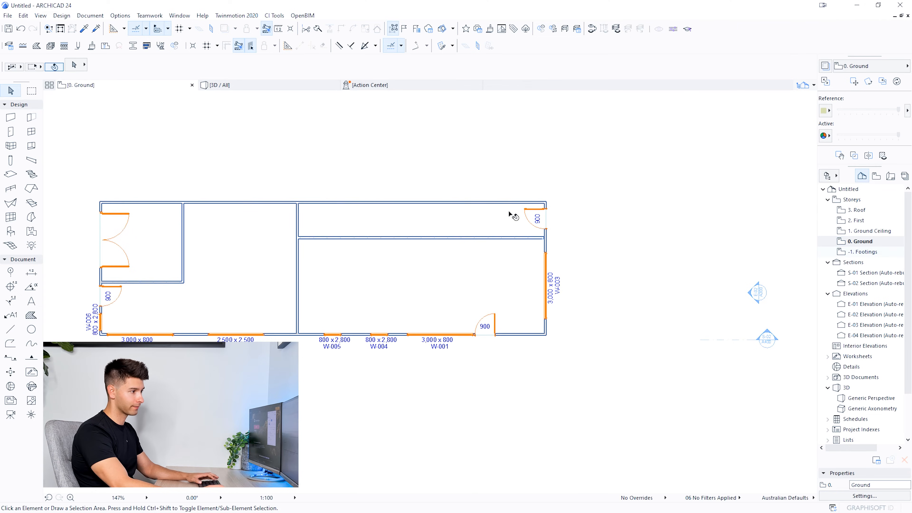
alt+click(517, 203)
key(Escape)
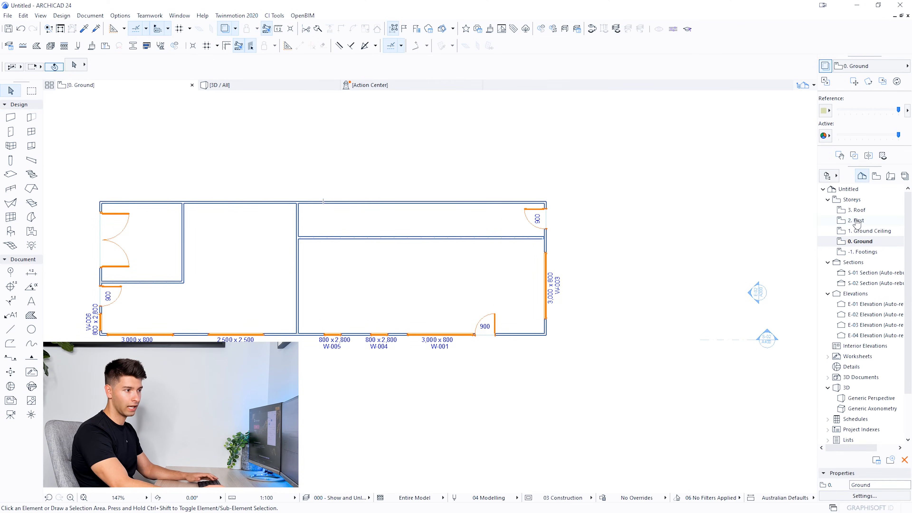
Step: Set the Roof storey as the trace reference for the Ground plan and focus on the building corner beside the 900 door
right_click(857, 210)
click(834, 273)
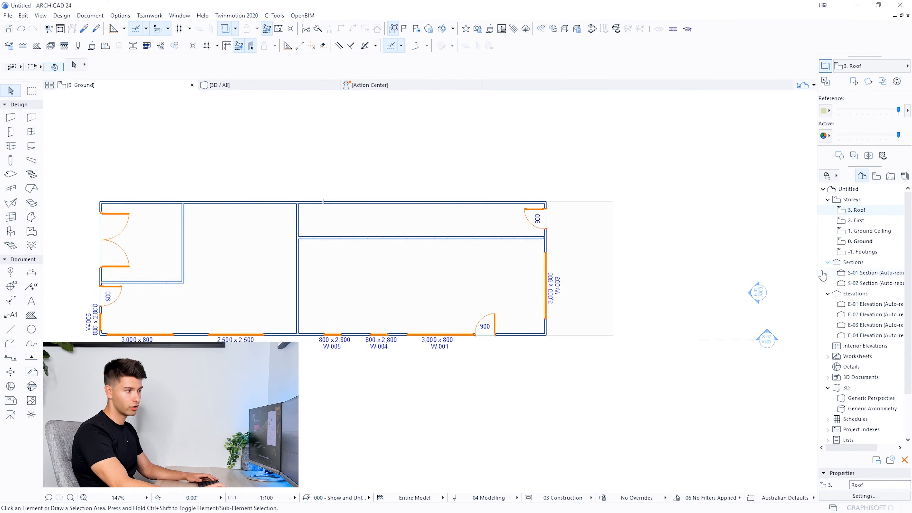
scroll(637, 204, up, 4)
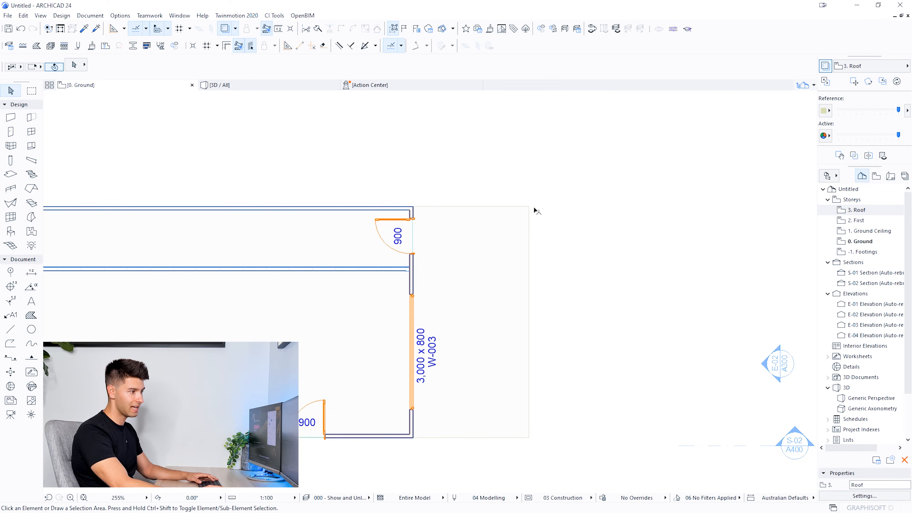
scroll(521, 215, up, 5)
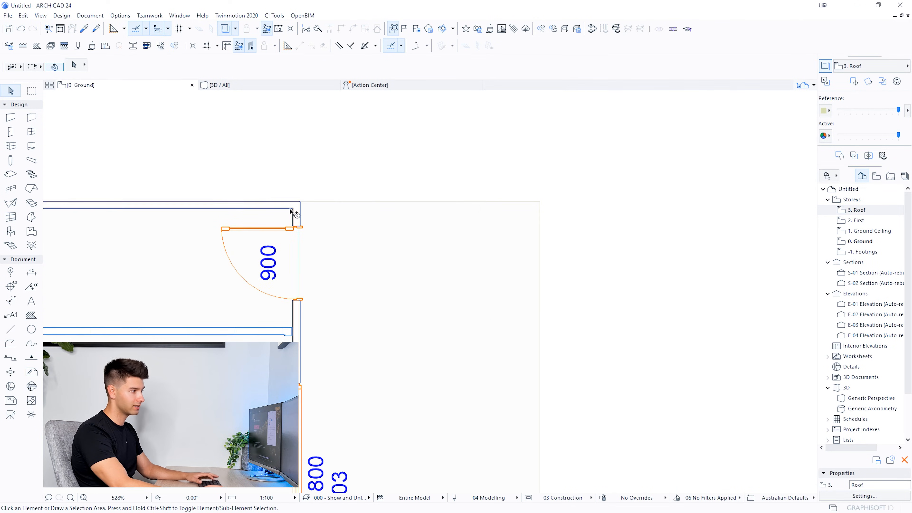
Step: Draw an exterior wall continuing the long wall from the corner beside the 900 door to the roof overhang's corner, and view it in 3D
alt+click(282, 200)
click(300, 201)
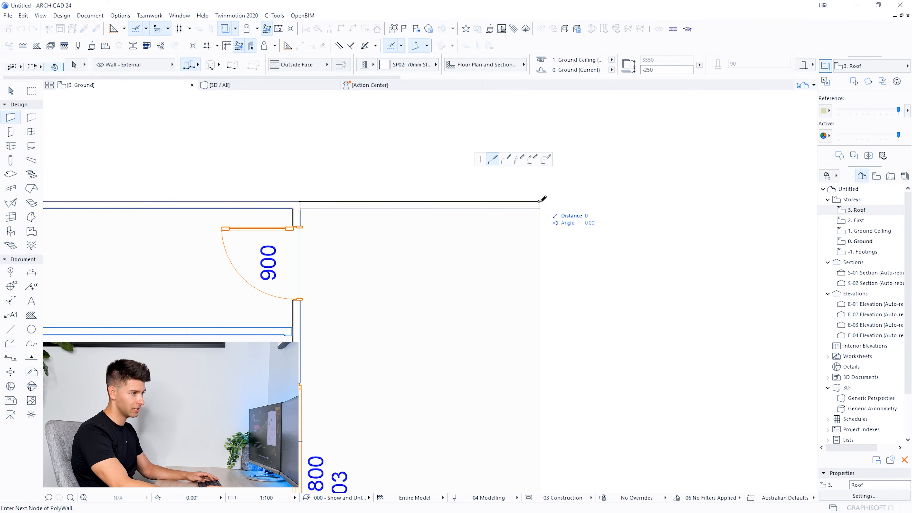
key(F3)
Step: In 3D, stretch the new exterior wall's height up to the roof overhang, about 7596
click(715, 260)
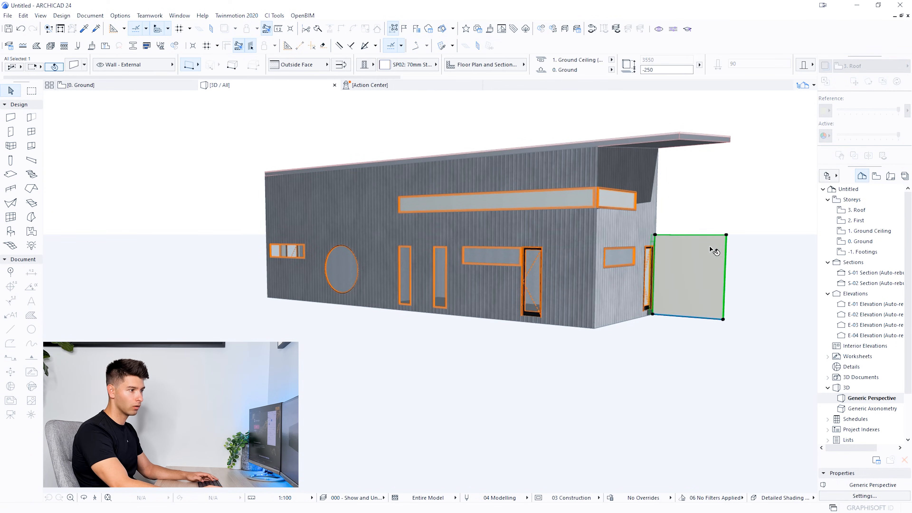
shift+middle_drag(713, 252, 692, 240)
click(679, 244)
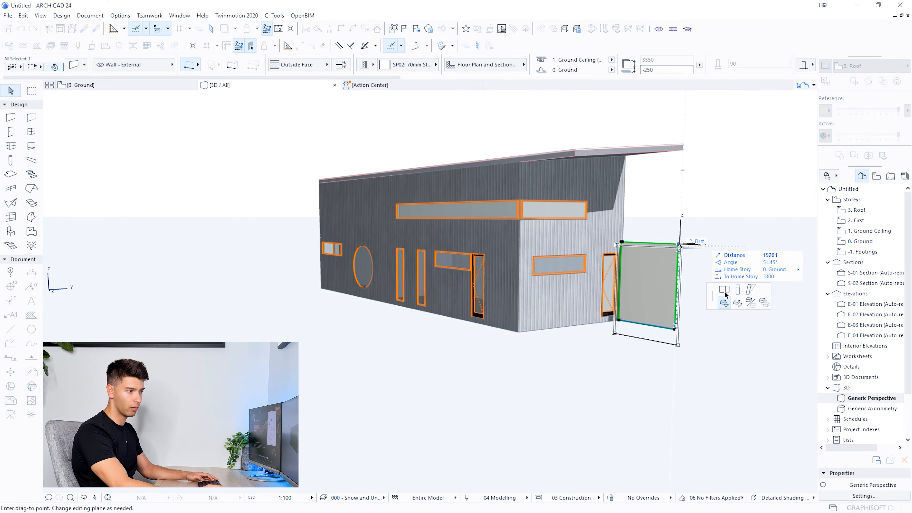
click(738, 290)
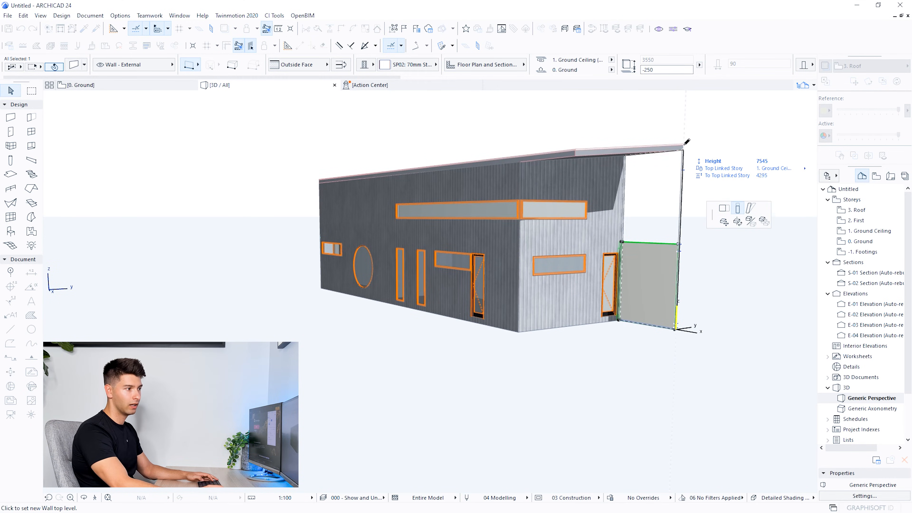
click(682, 176)
shift+middle_drag(681, 176, 419, 183)
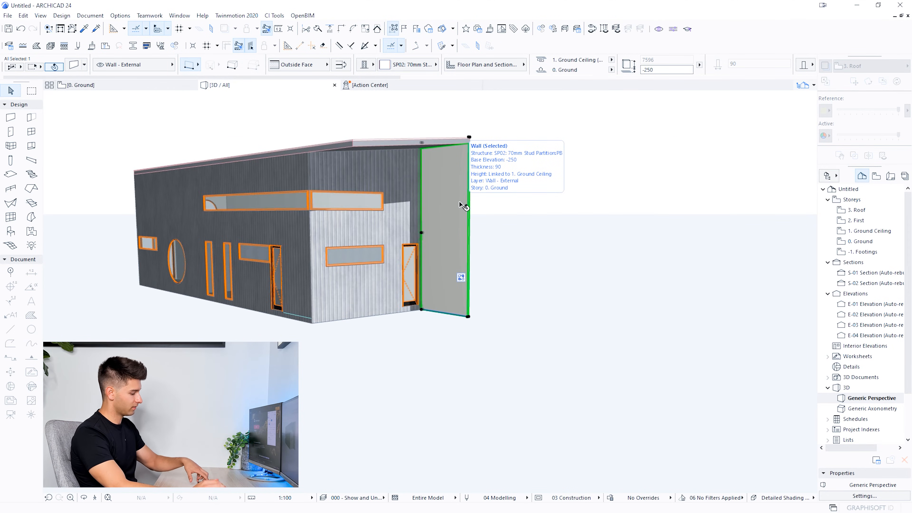
Step: Override the new wall's inner face surface with Floorboards - 01 and look at it from below
key(ctrl+t)
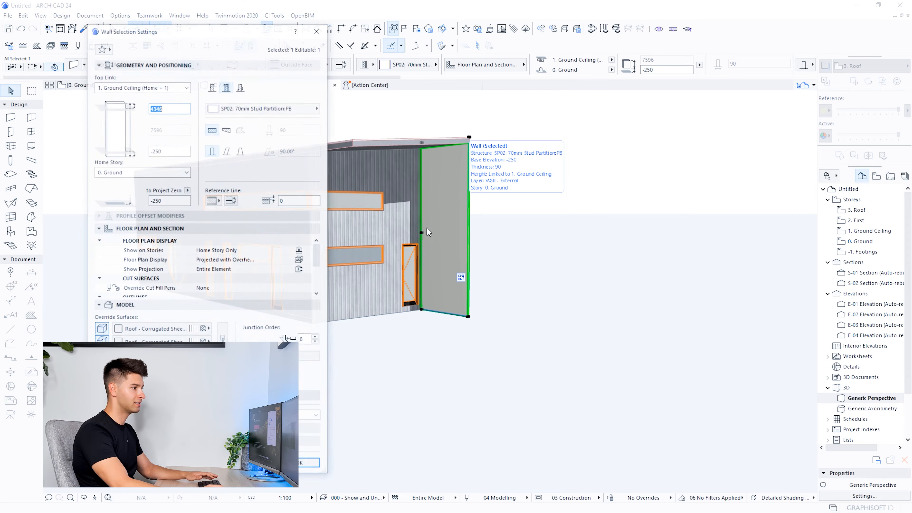
click(208, 356)
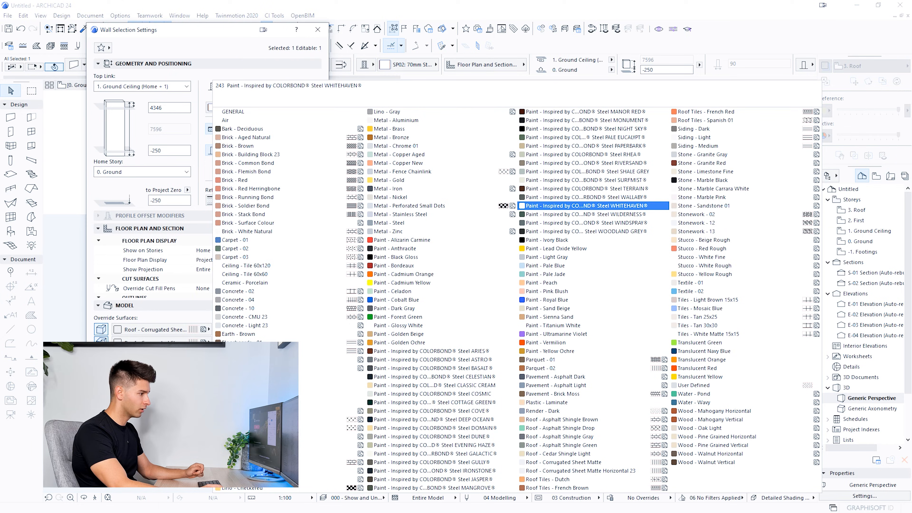
click(264, 343)
click(303, 467)
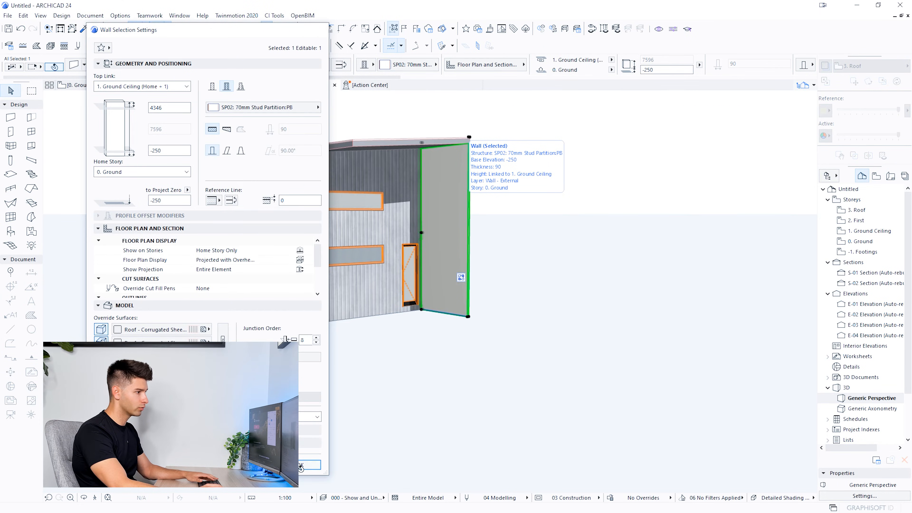
key(Escape)
shift+middle_drag(379, 216, 417, 112)
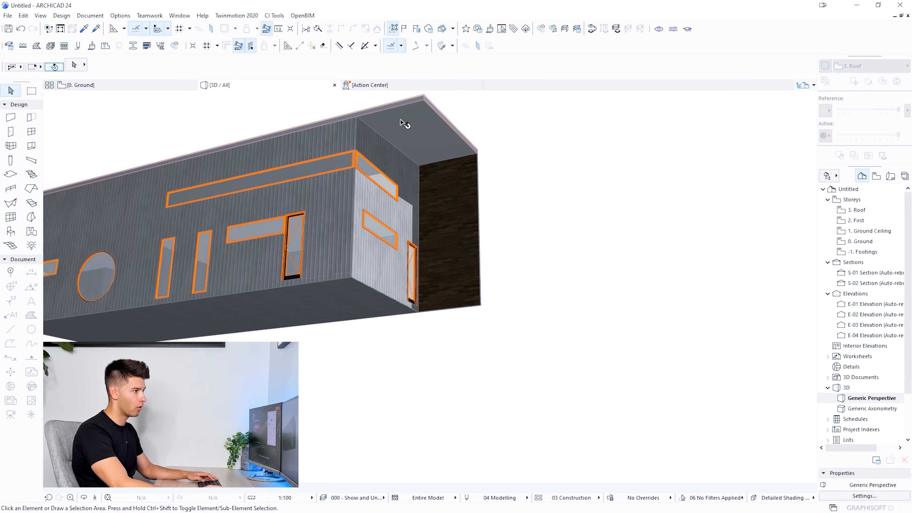
Step: On the Roof storey plan, set the Ground storey as trace reference and make it show through the roof
click(112, 85)
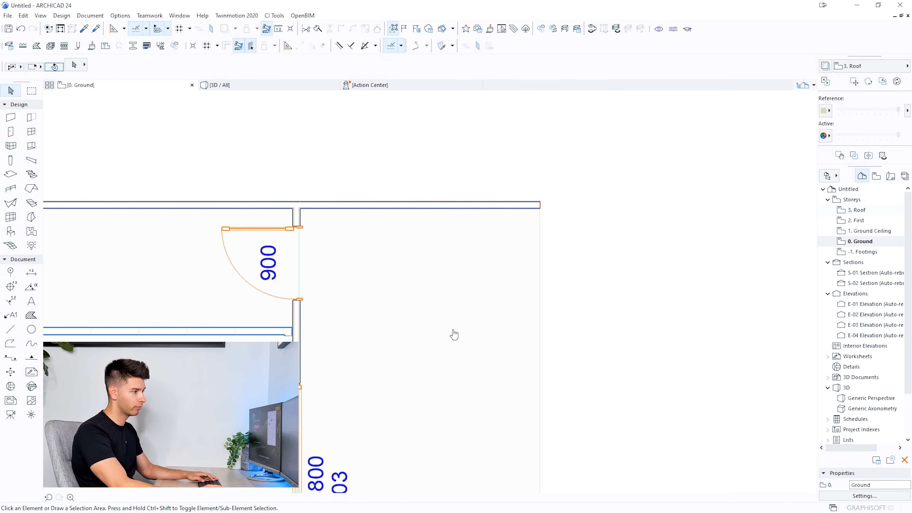
scroll(448, 371, down, 2)
middle_drag(448, 372, 432, 257)
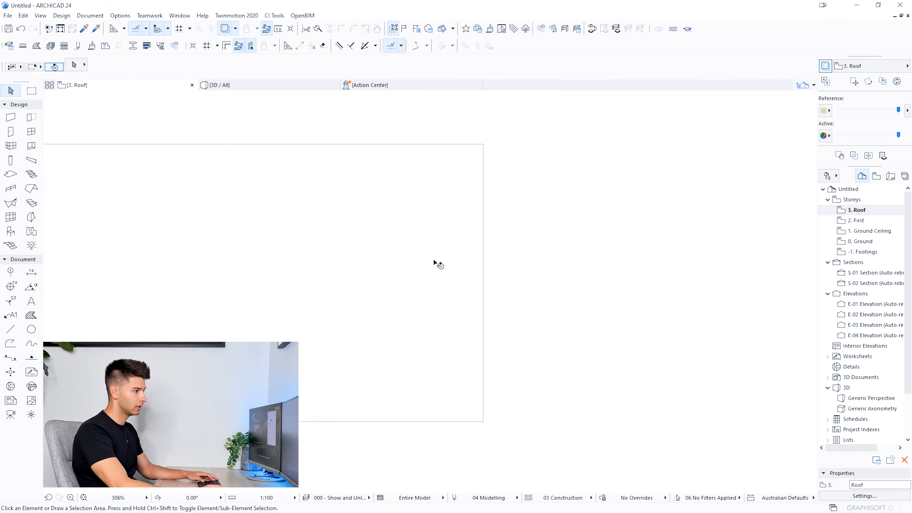
right_click(879, 242)
click(842, 298)
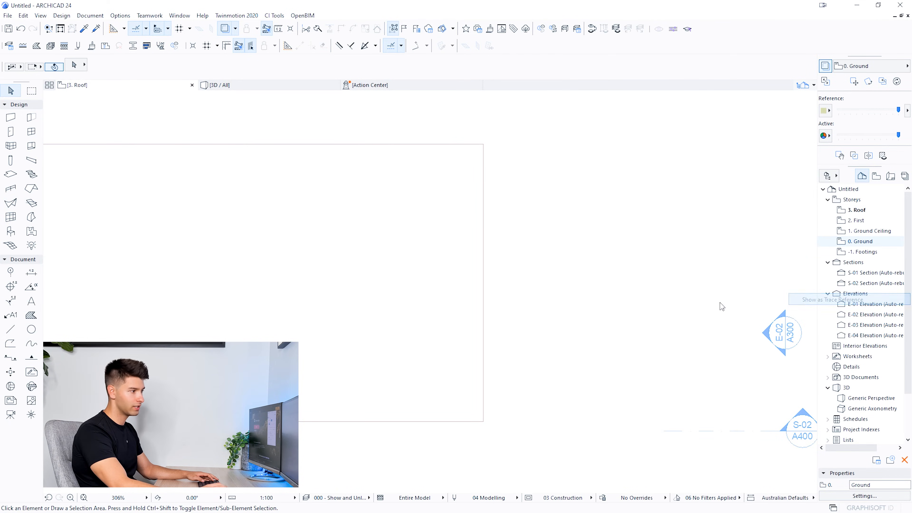
middle_drag(435, 280, 489, 280)
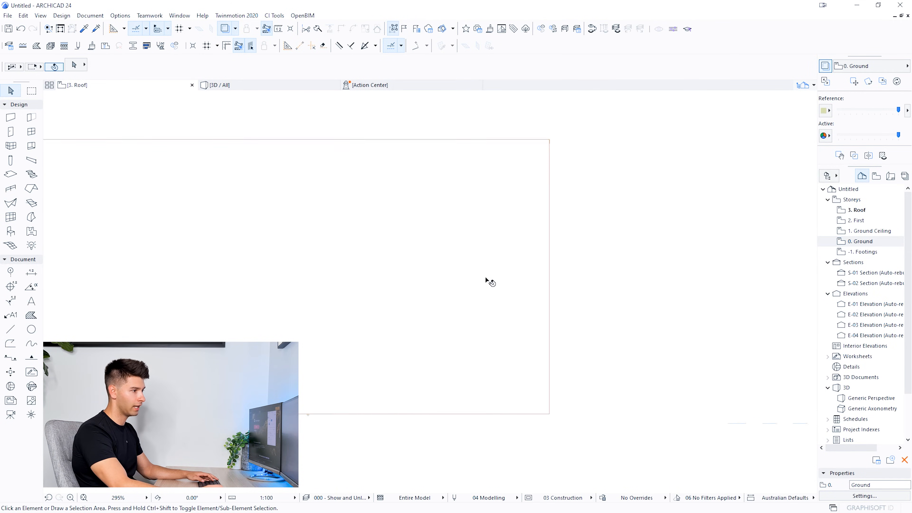
scroll(489, 281, down, 2)
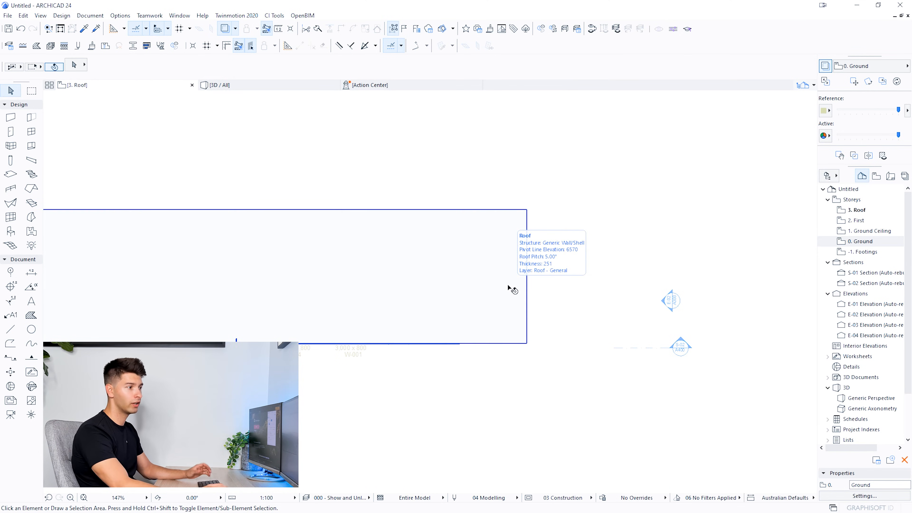
click(883, 157)
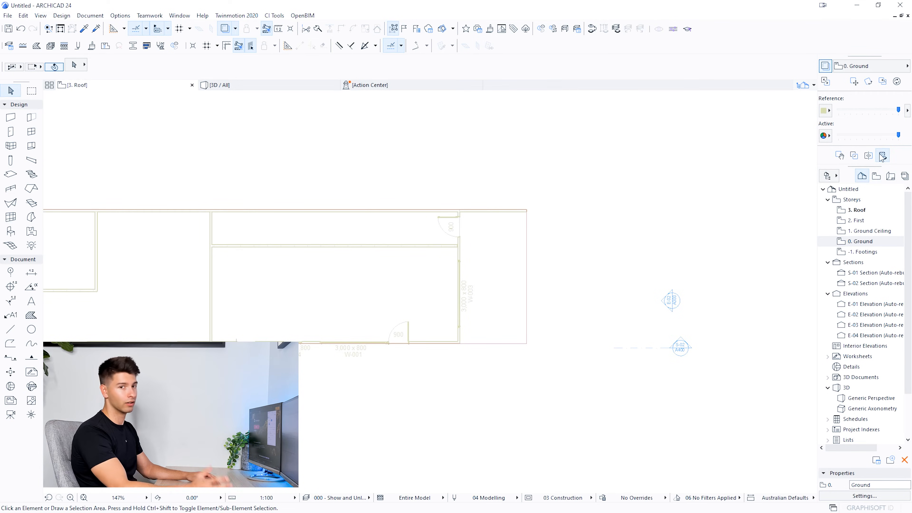
scroll(505, 286, up, 3)
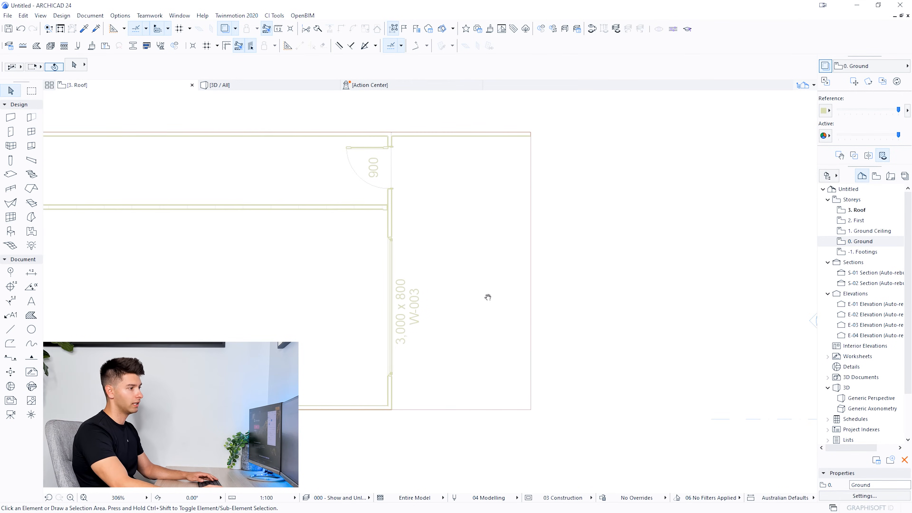
Step: Split the roof along the outer face of the building's short exterior wall, keeping the overhang part selected
click(473, 253)
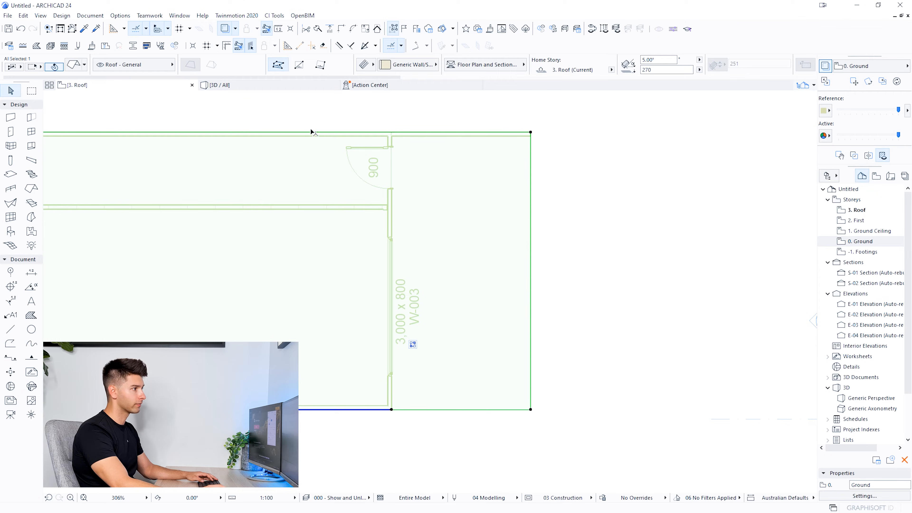
click(319, 30)
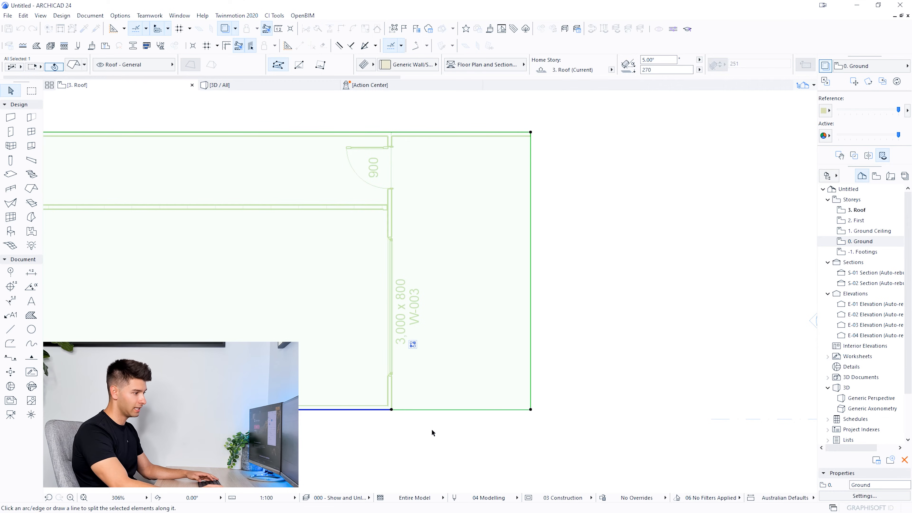
click(392, 409)
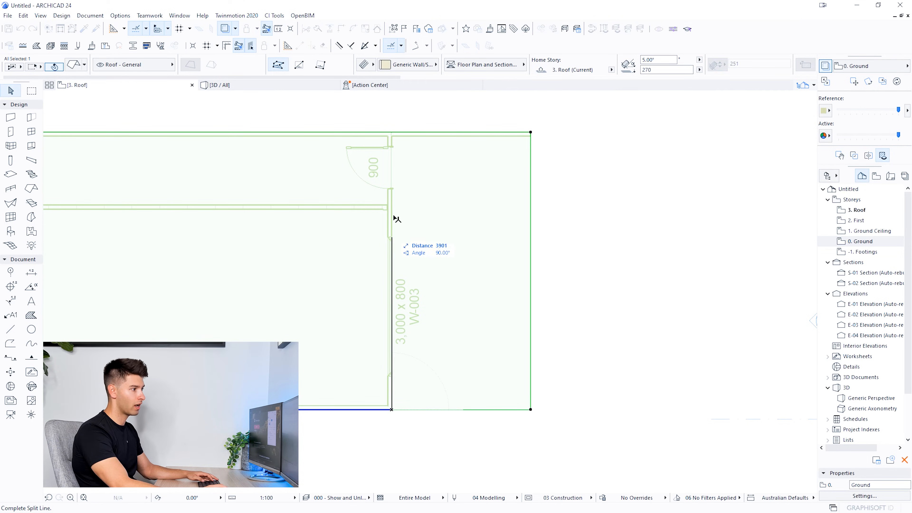
click(392, 108)
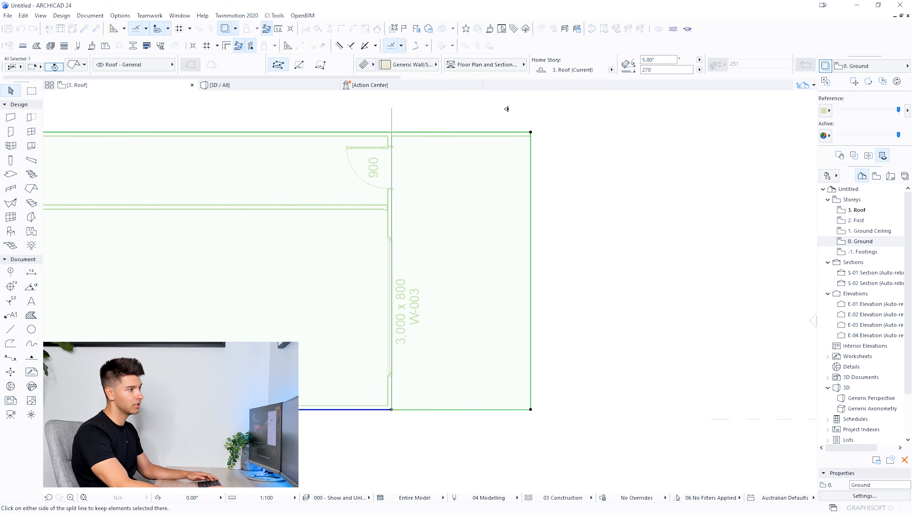
click(521, 106)
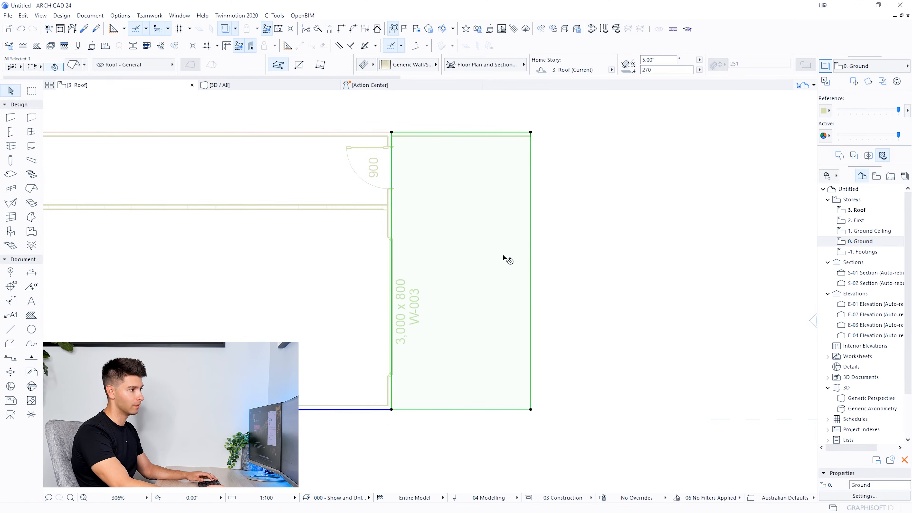
Step: Set the overhang roof's underside surface to Floorboards - 01 and inspect the lined overhang in 3D
key(F3)
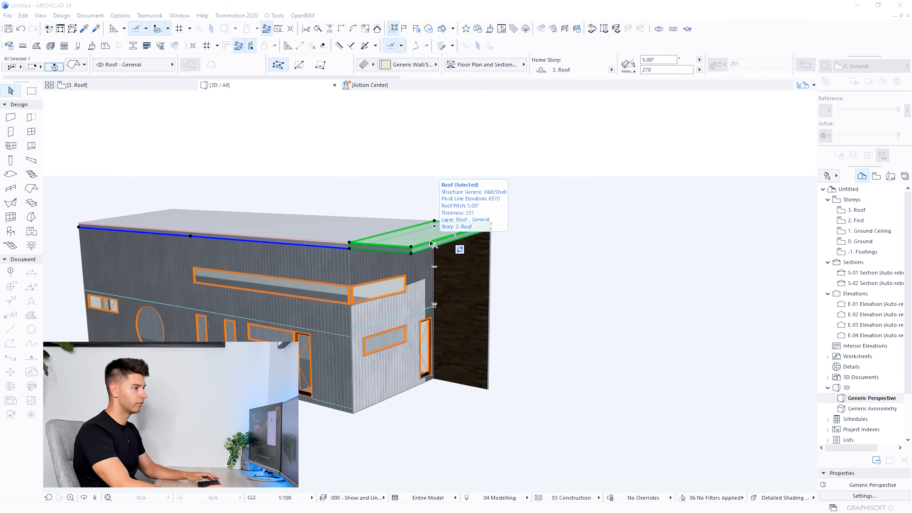
key(ctrl+t)
click(248, 360)
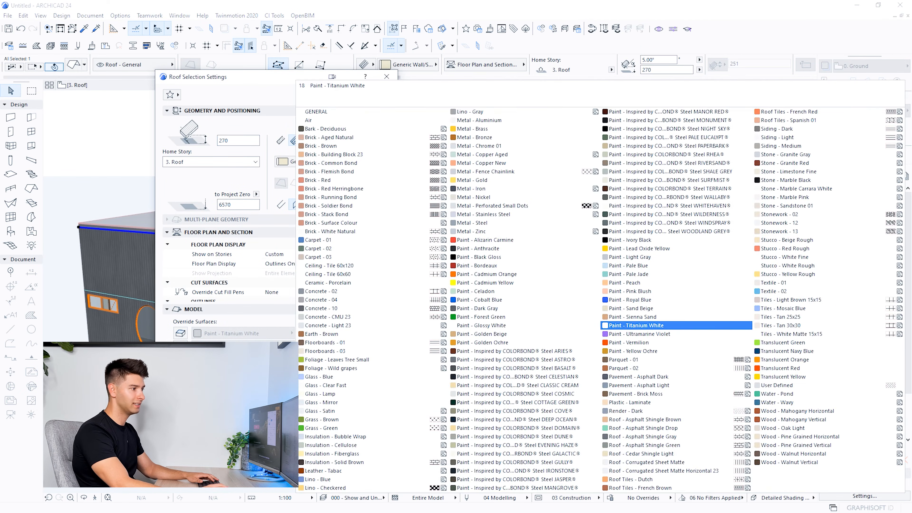
click(386, 343)
click(371, 465)
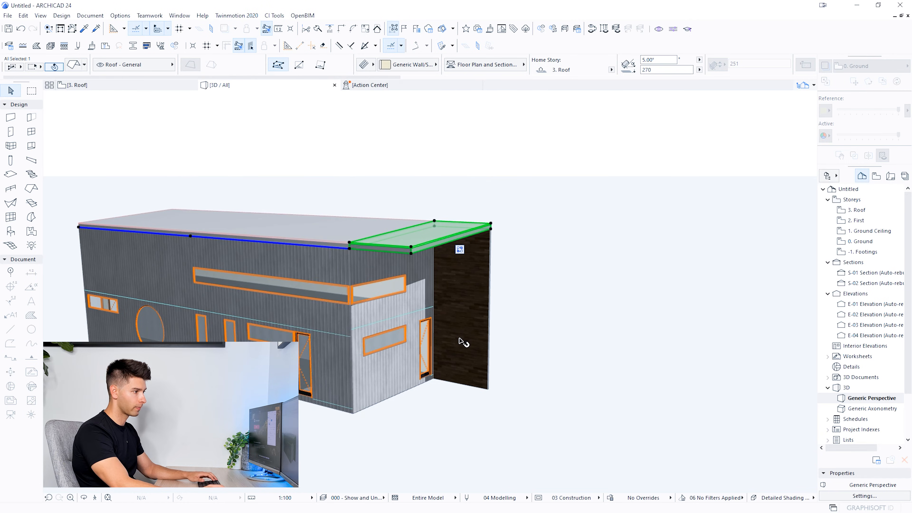
key(Escape)
shift+middle_drag(457, 385, 360, 204)
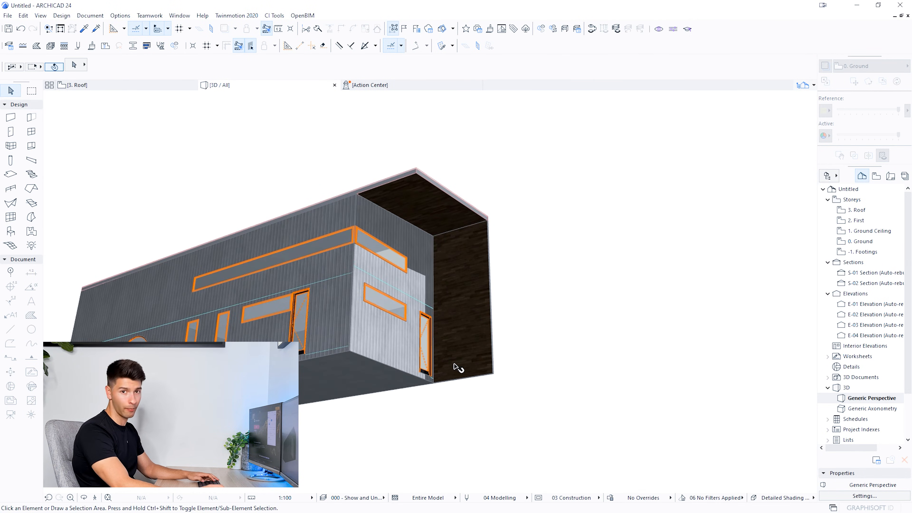
shift+middle_drag(456, 369, 555, 401)
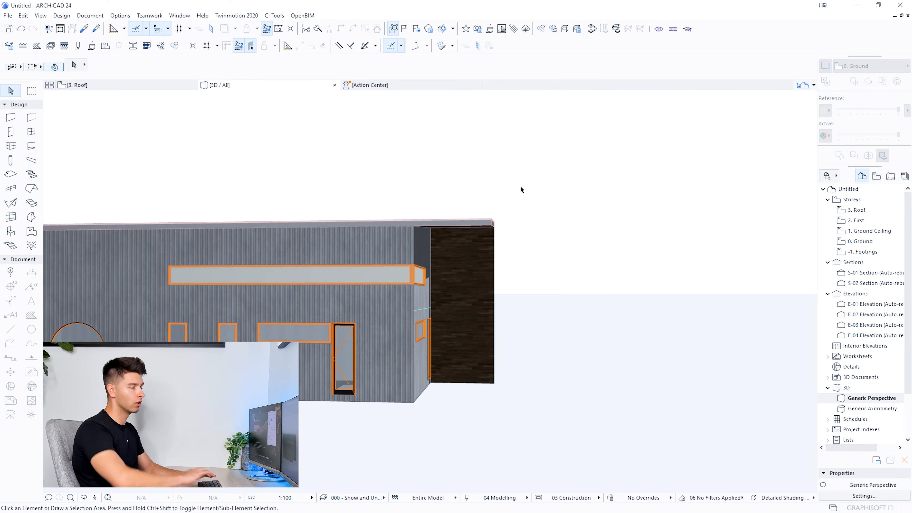
Step: On the Roof storey plan, draw a narrow single-plane roof over the extension wall, pitched upward away from the building, and select it in 3D
click(126, 86)
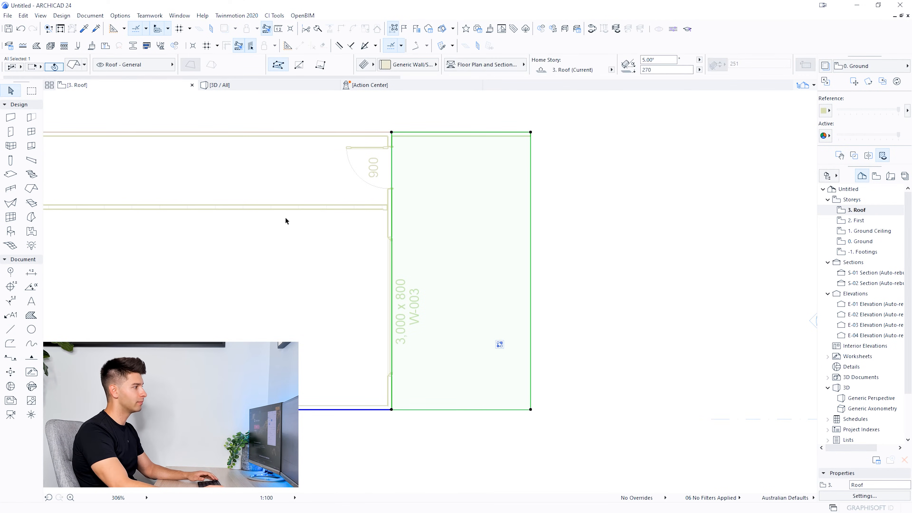
key(Escape)
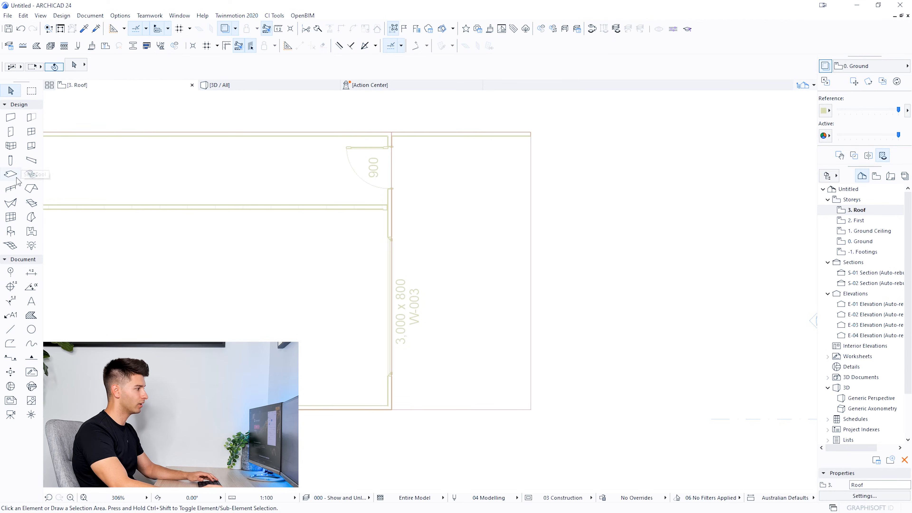
click(32, 189)
scroll(157, 222, up, 3)
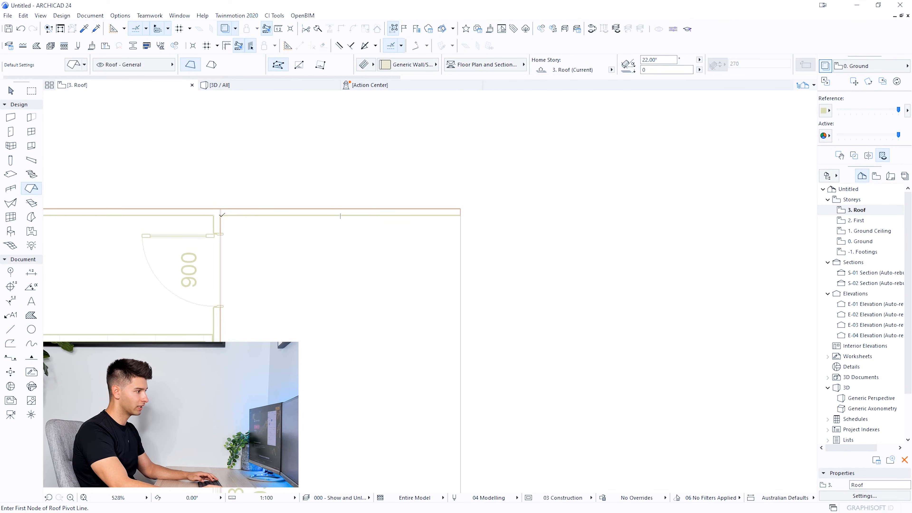
click(221, 215)
click(221, 185)
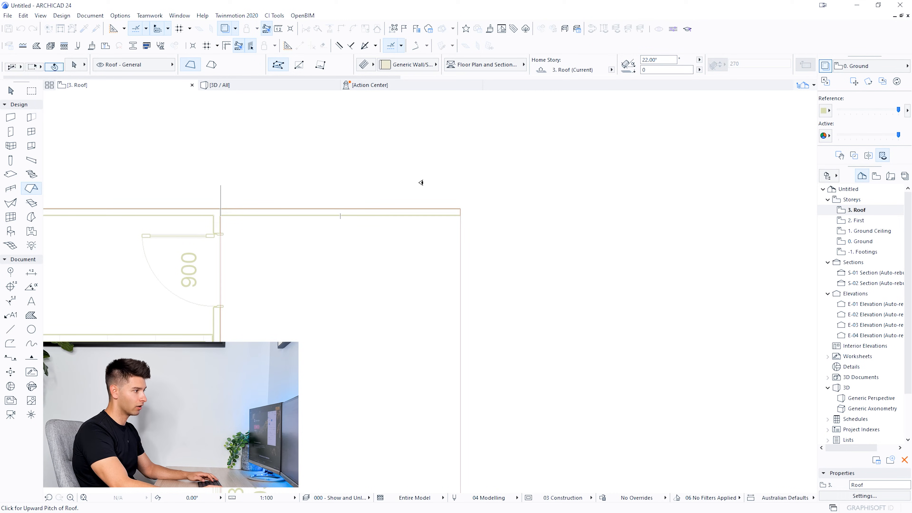
click(421, 183)
click(221, 182)
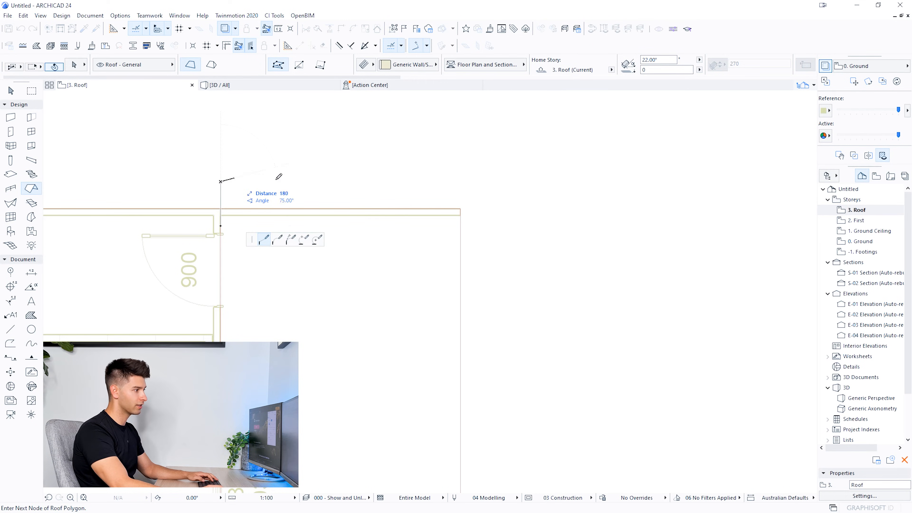
click(479, 182)
click(478, 226)
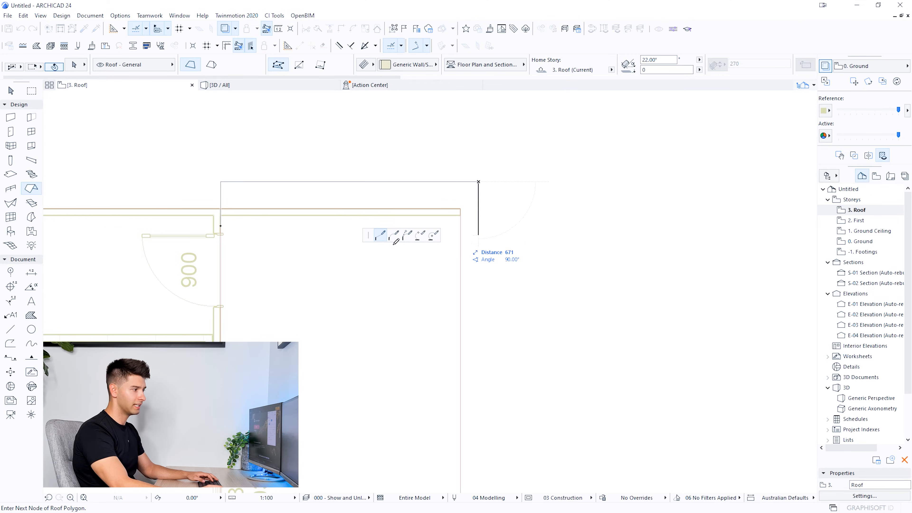
double_click(220, 226)
key(Escape)
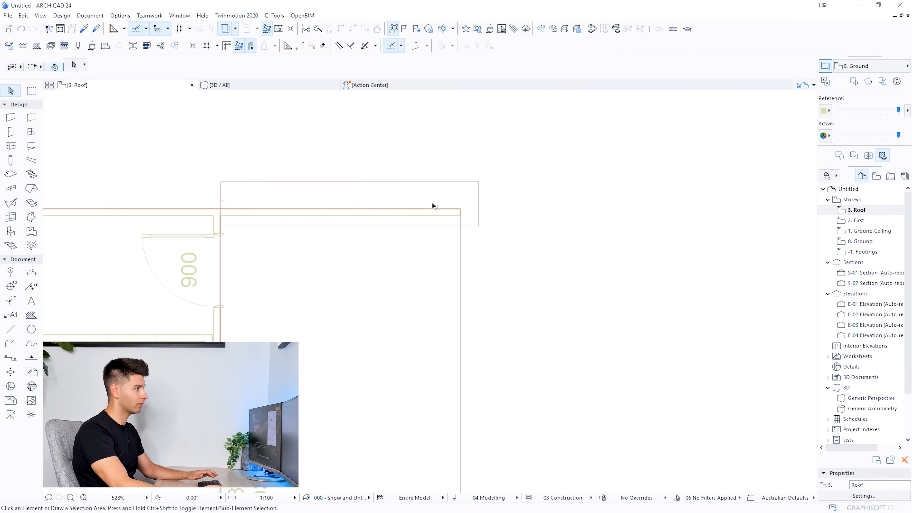
click(280, 87)
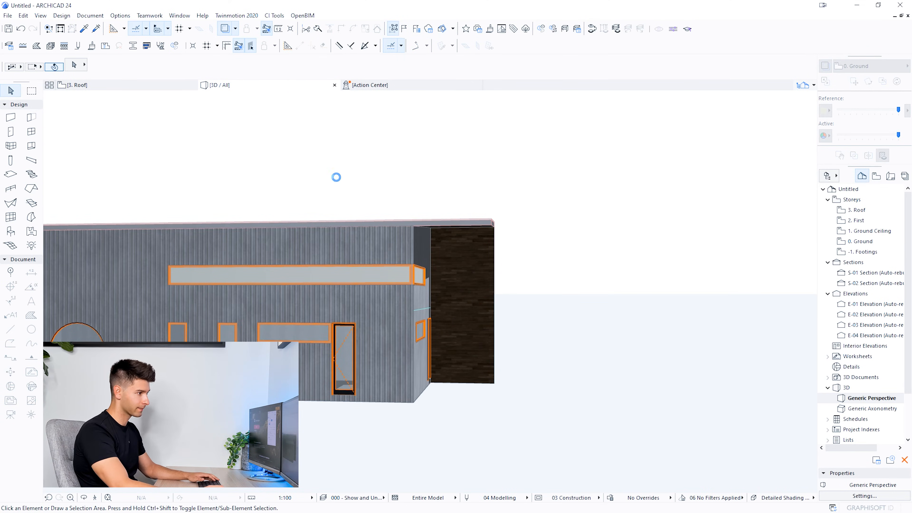
click(460, 237)
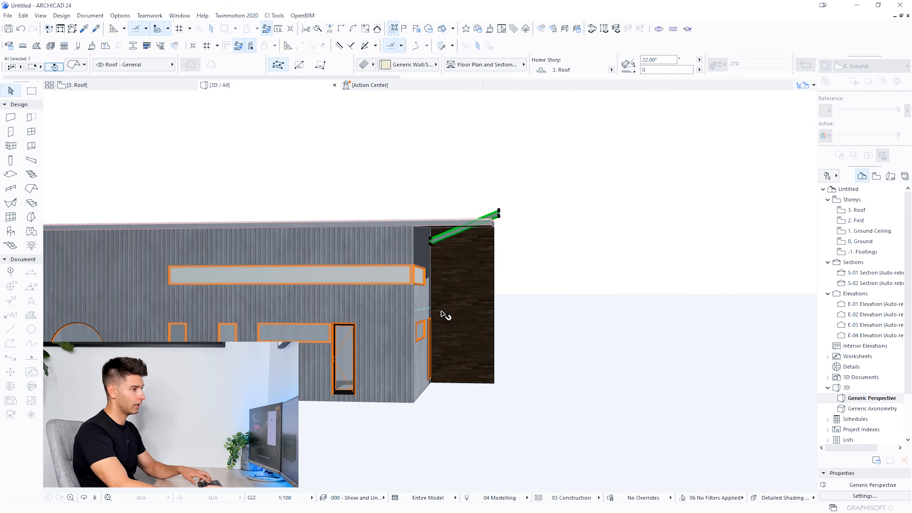
Step: Move the narrow roof down so its lower edge sits at the base of the extension wall, and set its pitch to 67°
key(ctrl+d)
click(430, 239)
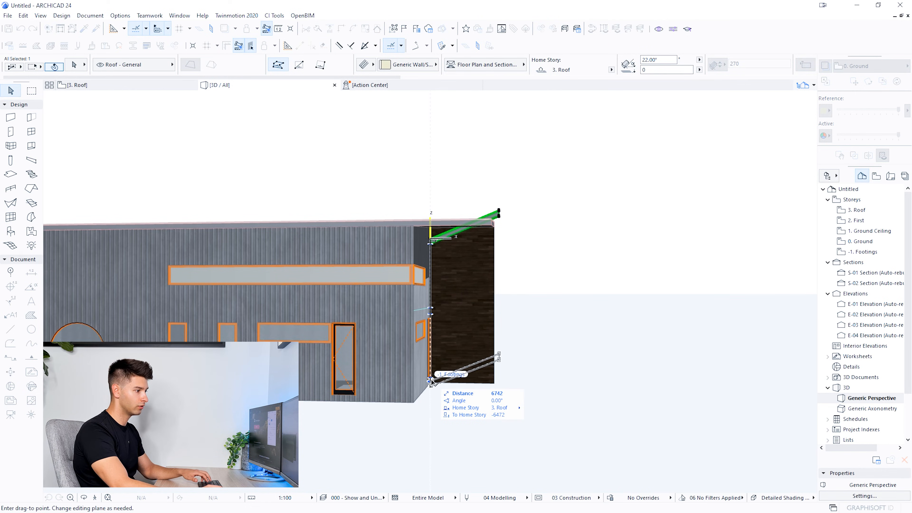
click(431, 381)
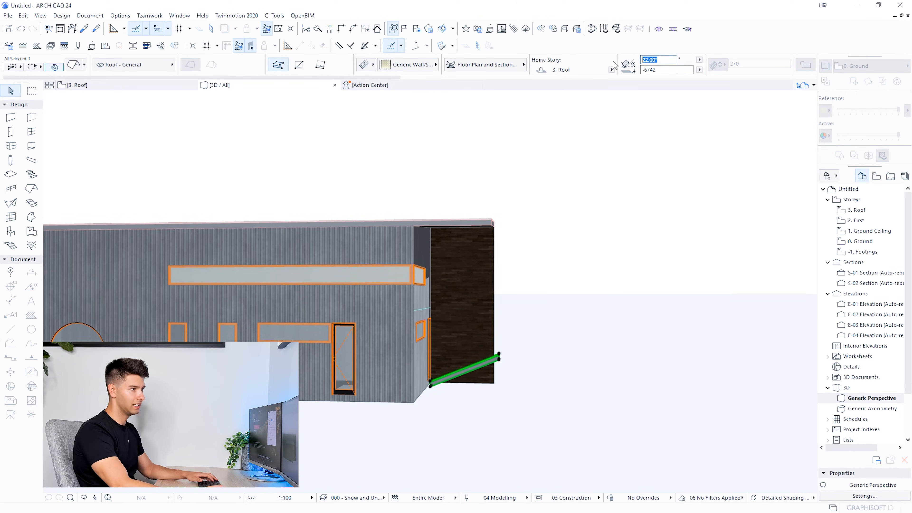
text(67)
key(Return)
shift+middle_drag(507, 285, 446, 292)
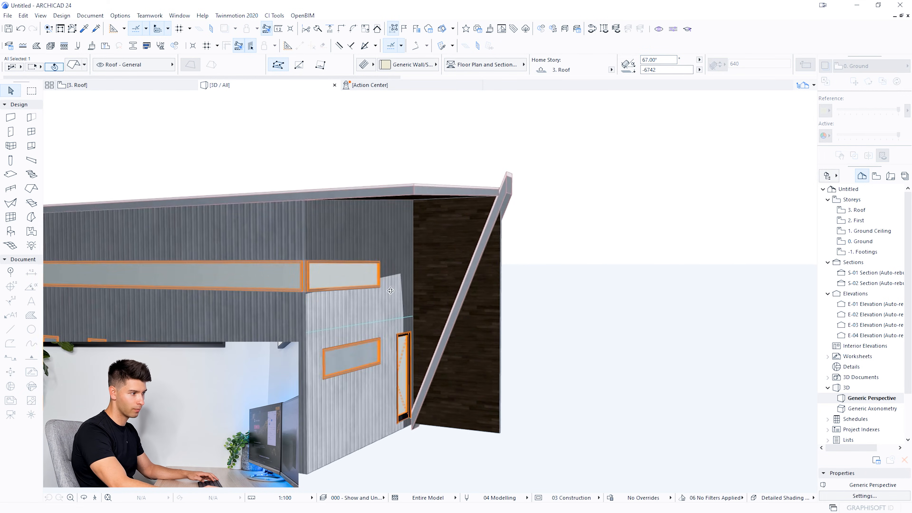
key(Escape)
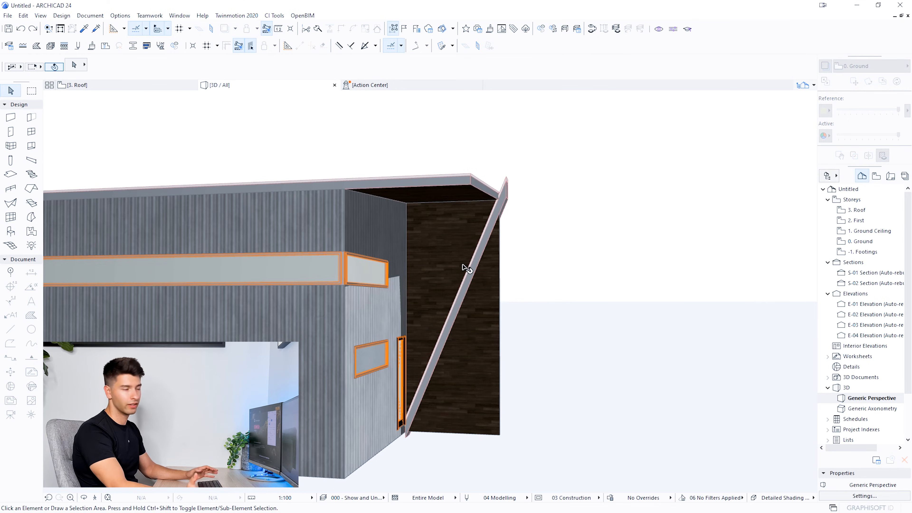
shift+middle_drag(470, 324, 471, 287)
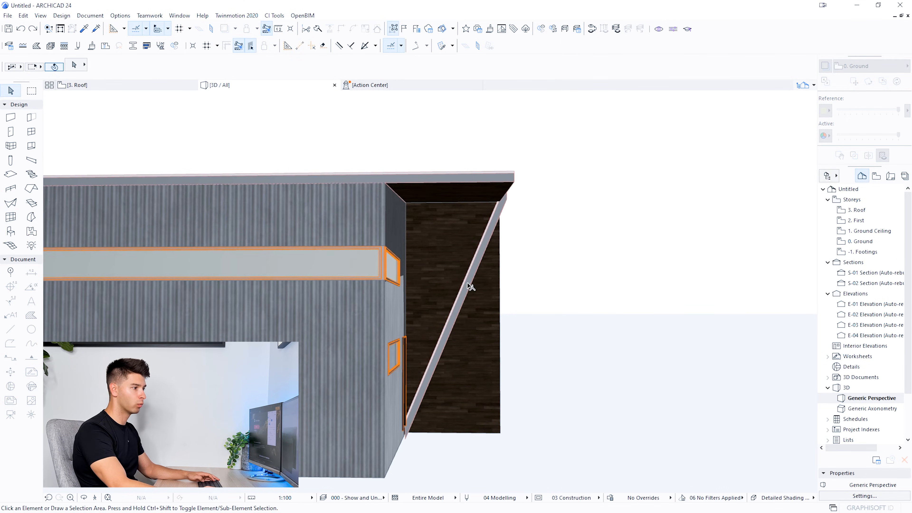
Step: Cut the extension wall with the sloping roof as operator, using the solid element operation Subtraction with downward extrusion
click(490, 316)
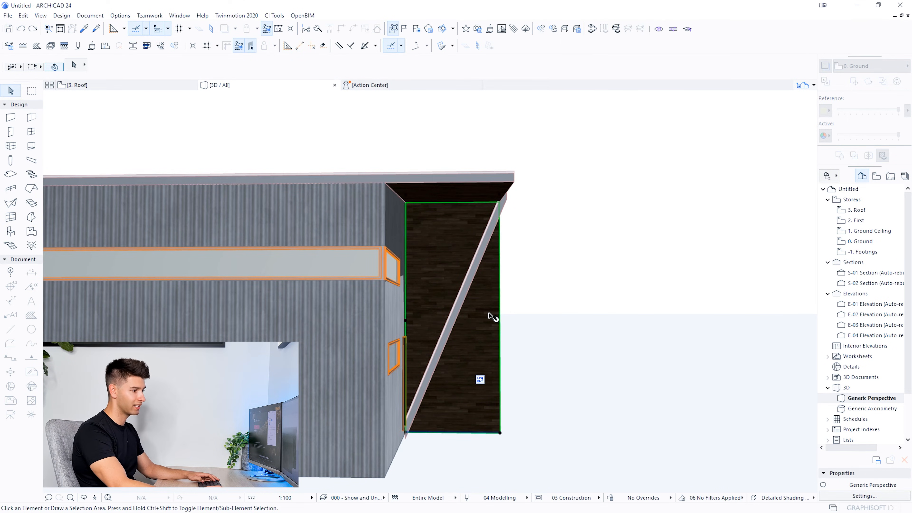
click(60, 16)
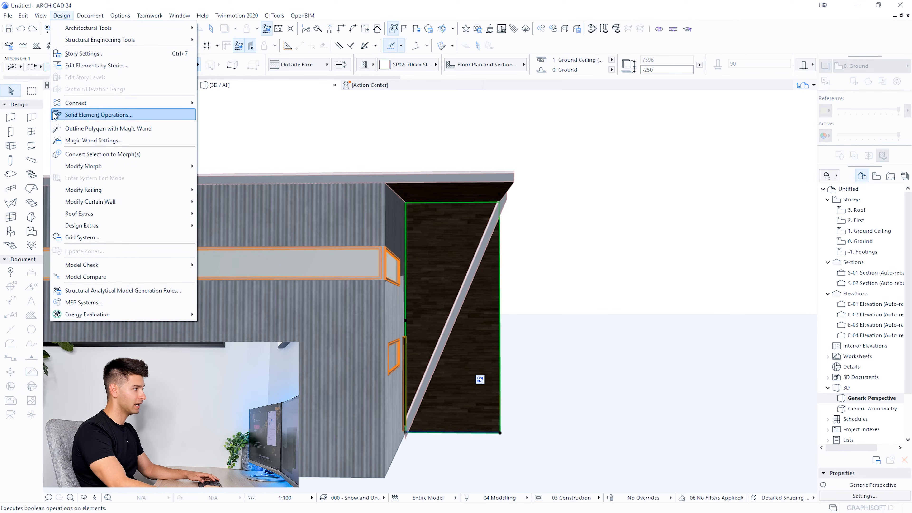
click(144, 115)
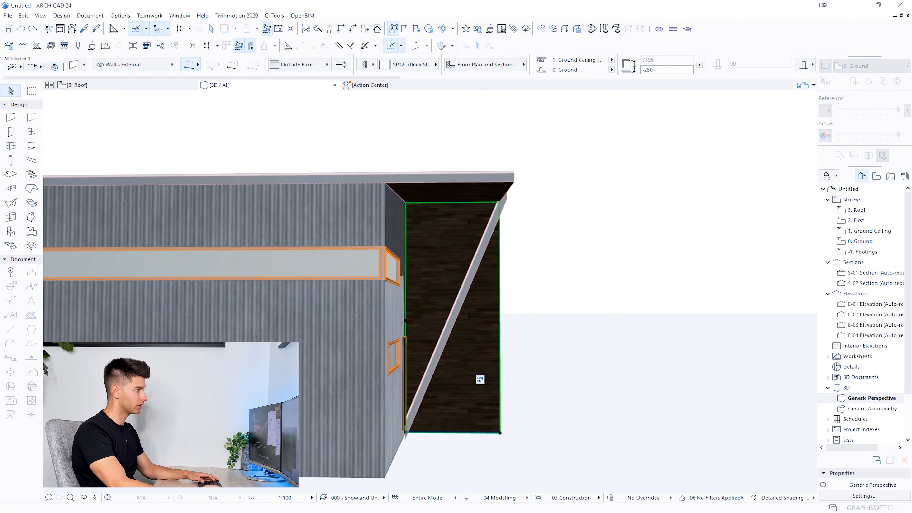
drag(1, 132, 134, 132)
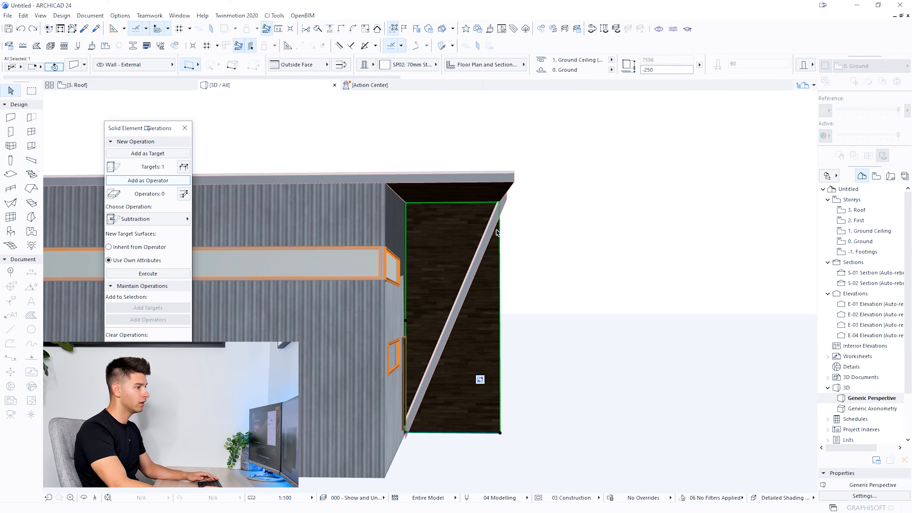
click(491, 244)
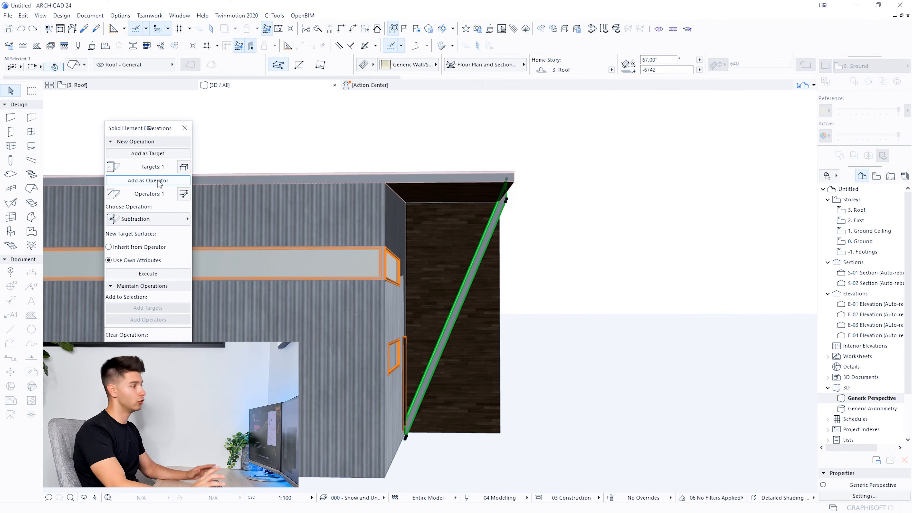
click(157, 222)
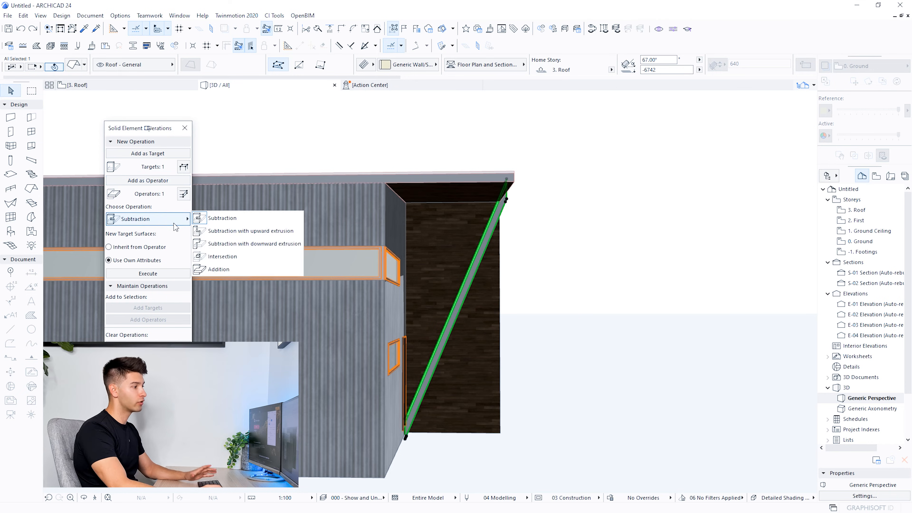
click(212, 244)
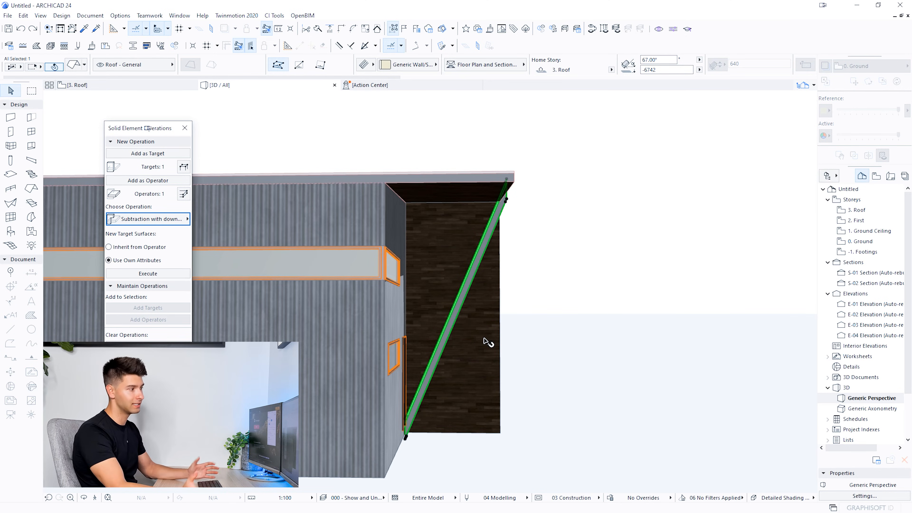
click(147, 274)
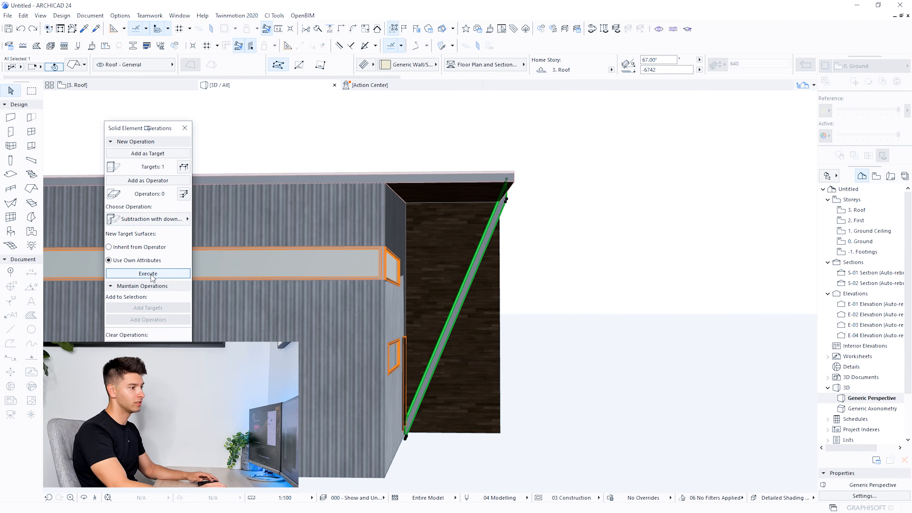
click(185, 128)
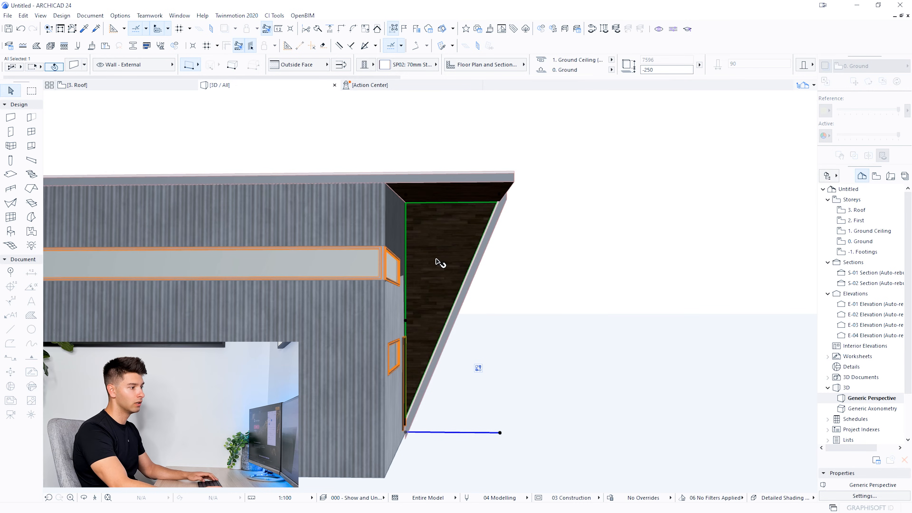
key(Escape)
Step: Give the sloping cutting roof a basic Timber - Roof structure with thickness 1 and override its surfaces with Air
shift+middle_drag(417, 428, 406, 406)
click(453, 329)
shift+middle_drag(472, 335, 414, 461)
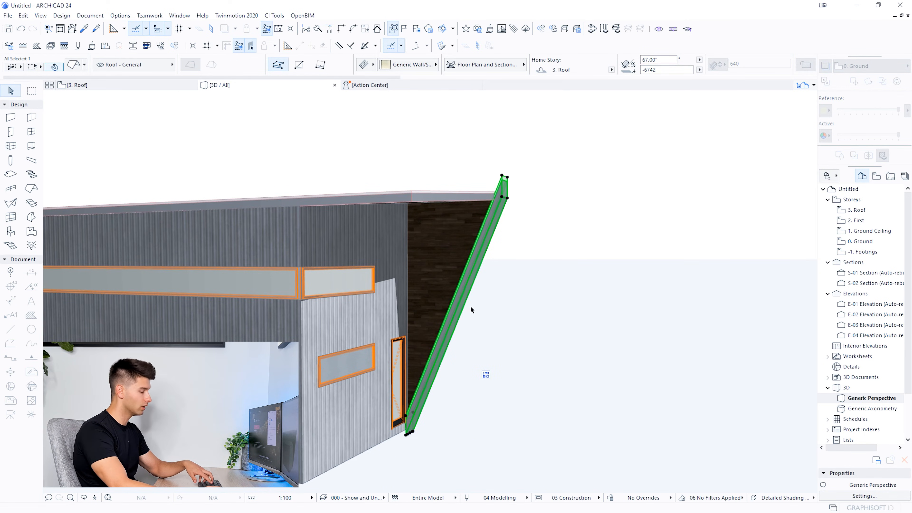
key(ctrl+t)
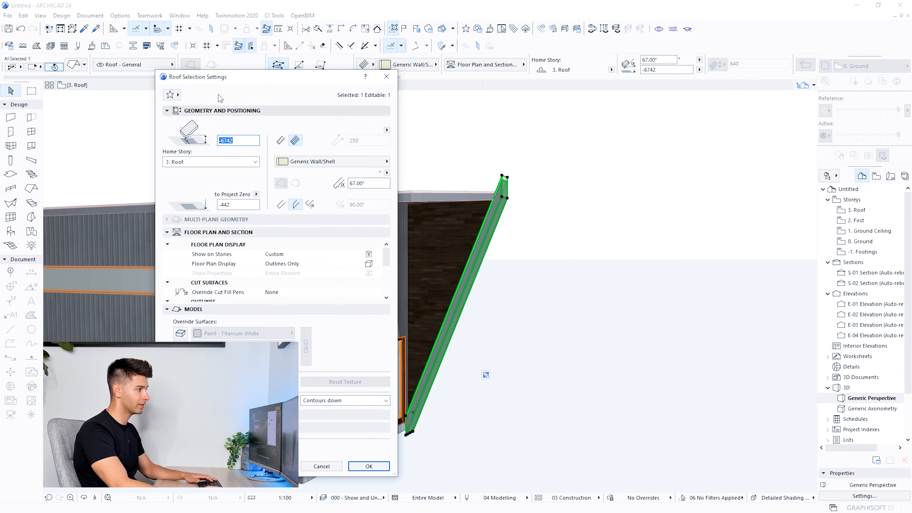
click(281, 141)
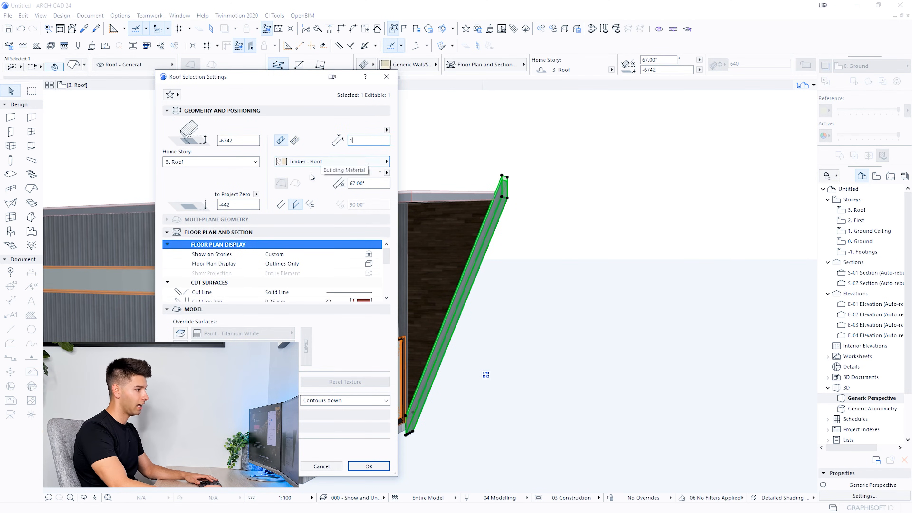
click(180, 333)
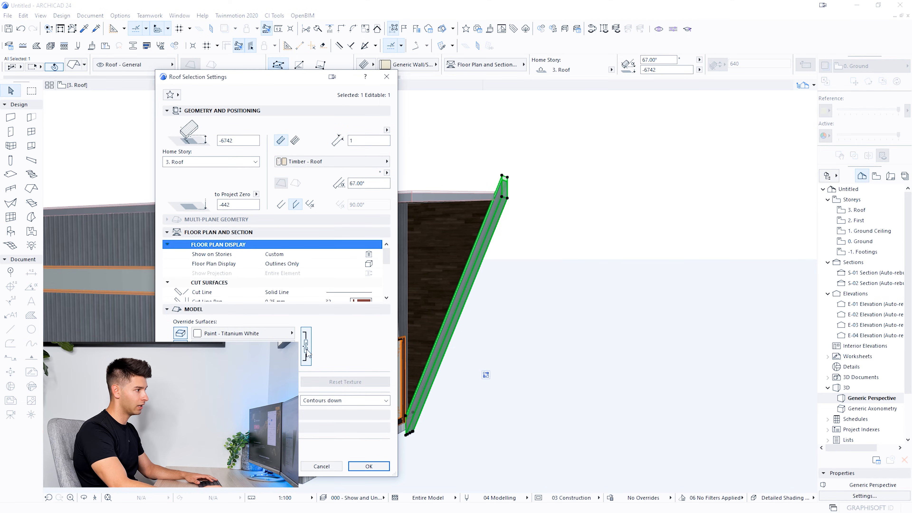
click(275, 340)
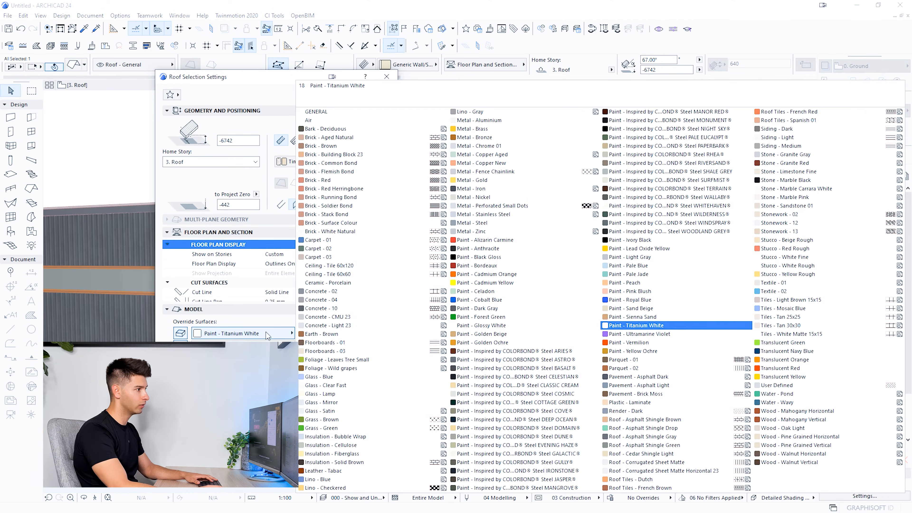
click(339, 124)
click(368, 467)
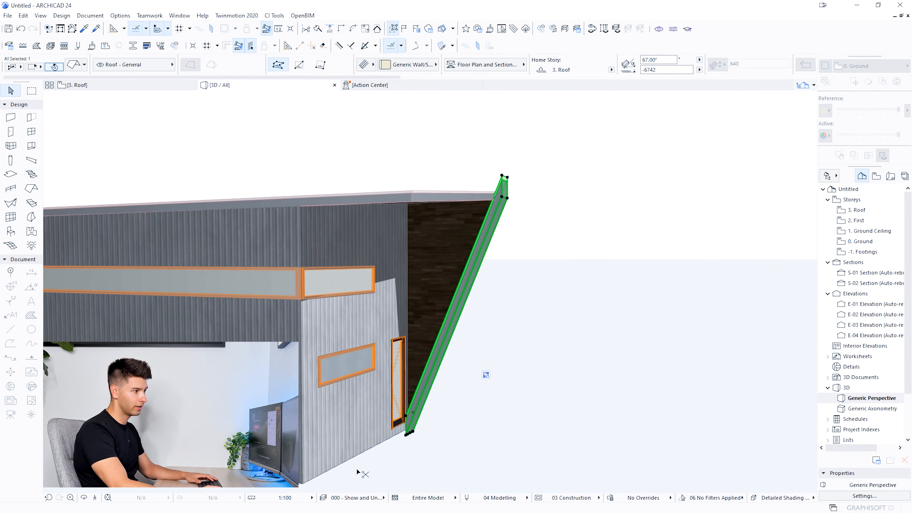
Step: Move the thin cutting roof up slightly at the extension wall's base and adjust its pitch
scroll(401, 442, up, 5)
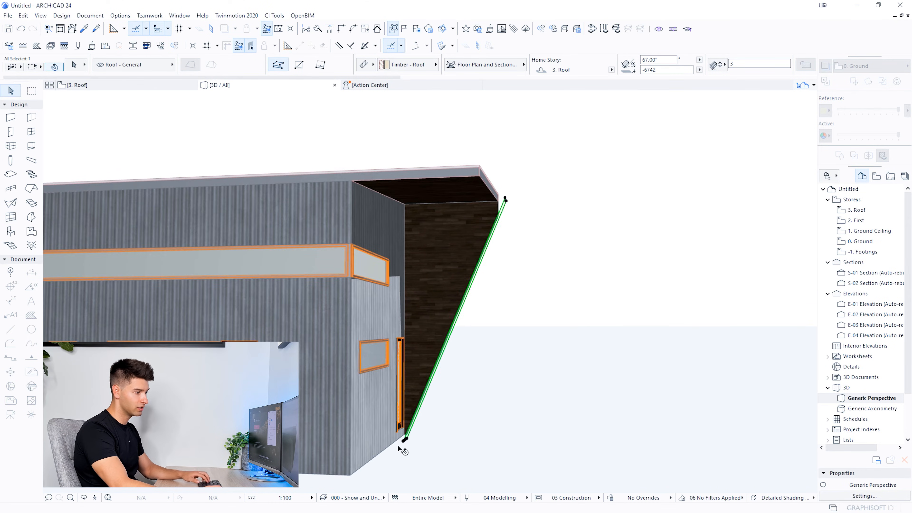
key(ctrl+d)
click(403, 441)
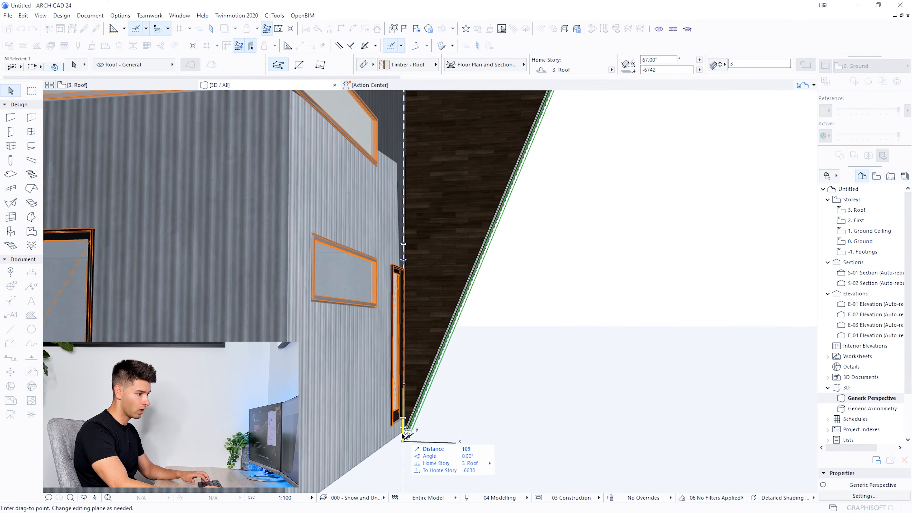
click(404, 434)
scroll(519, 358, down, 3)
middle_drag(445, 296, 428, 350)
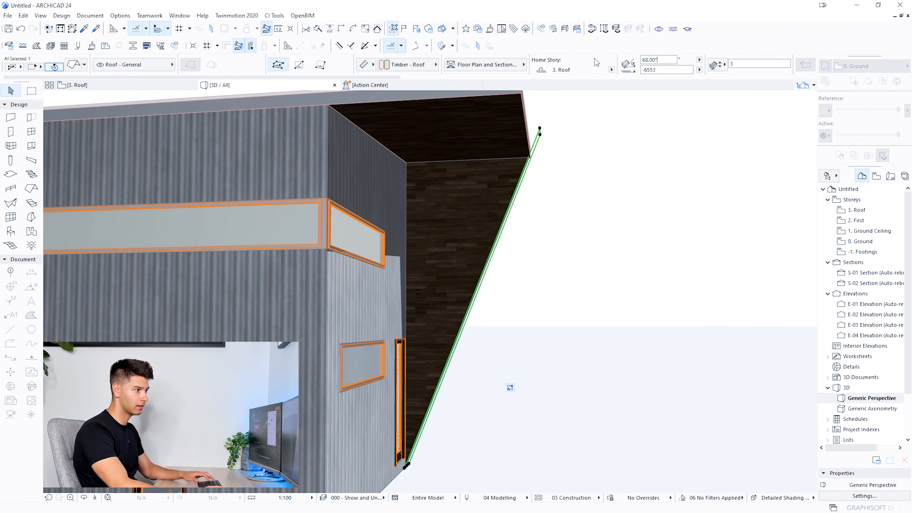
key(Escape)
Step: Override the top surface of the main roof and the overhang roof with Roof - Corrugated Sheet Metal
scroll(460, 258, down, 3)
shift+middle_drag(460, 254, 465, 313)
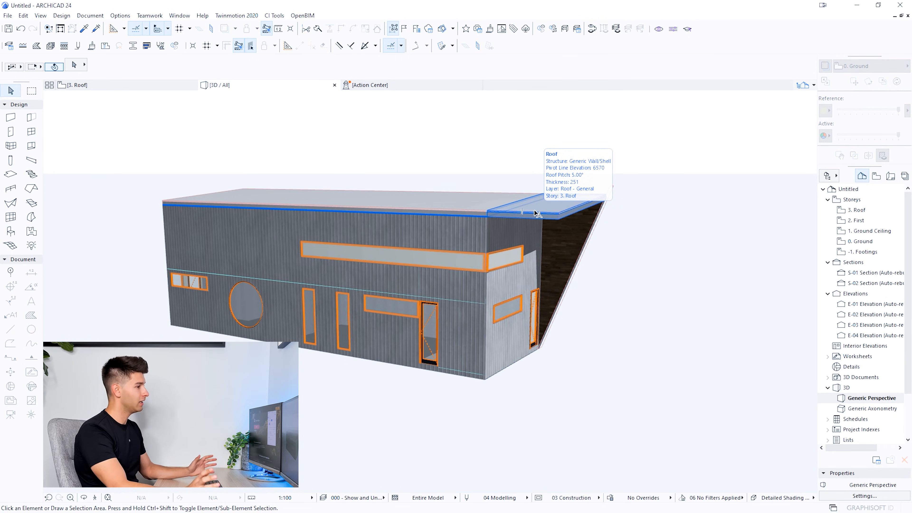
click(468, 203)
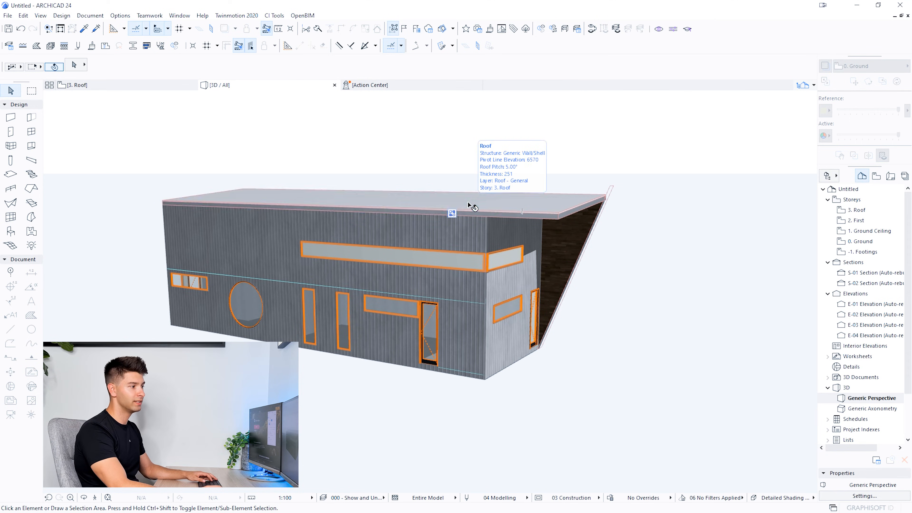
key(Escape)
click(528, 210)
shift+click(460, 202)
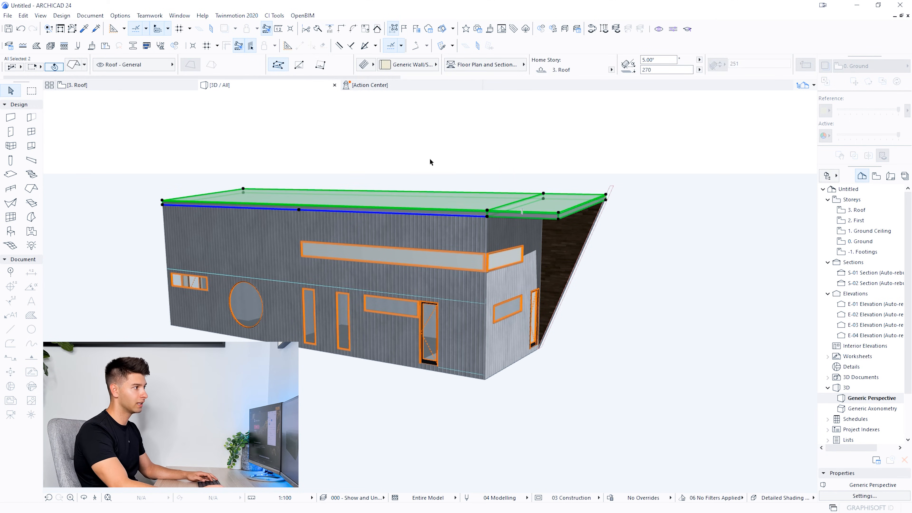
key(ctrl+t)
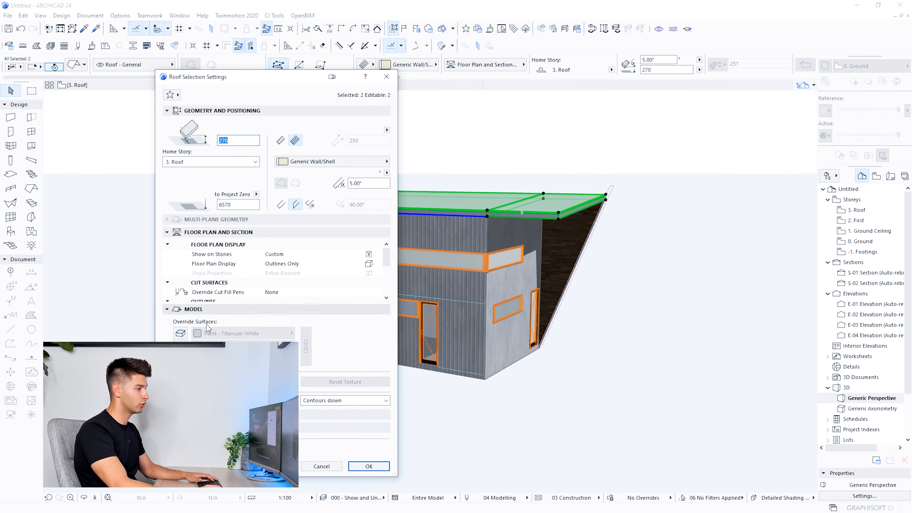
click(180, 334)
click(226, 334)
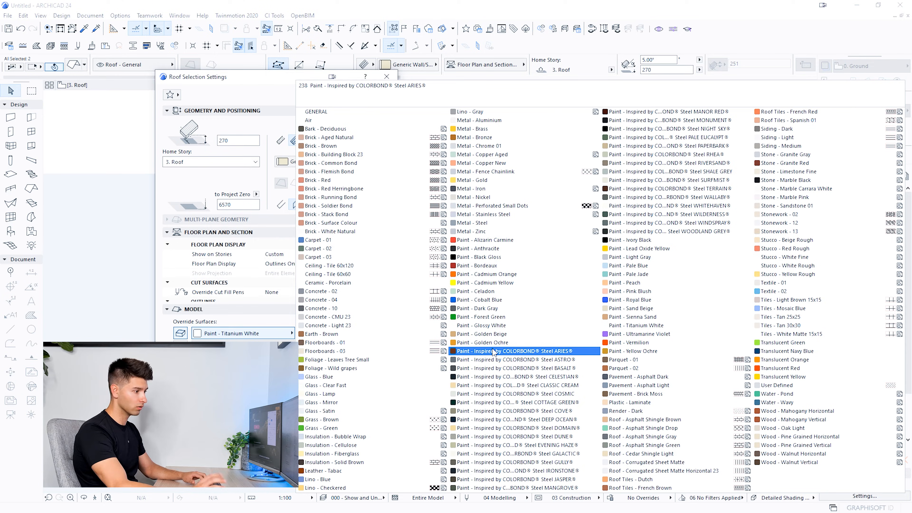
click(665, 465)
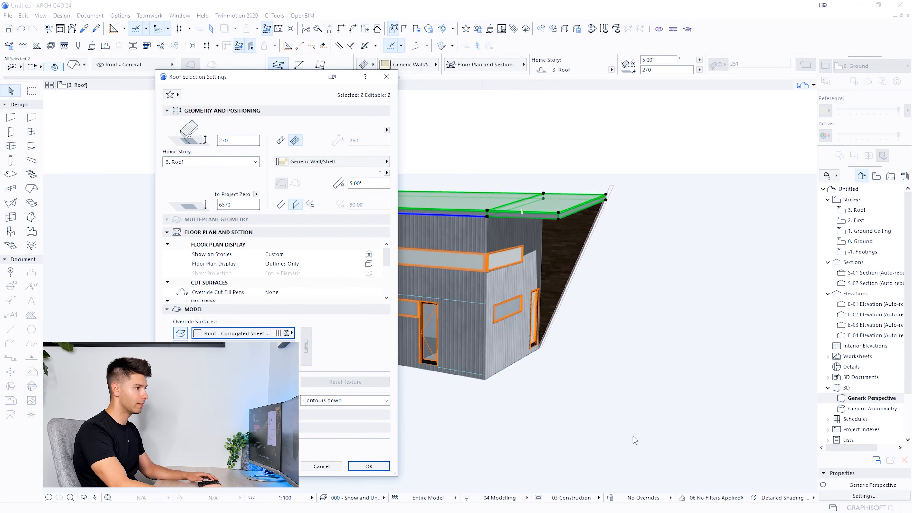
click(369, 466)
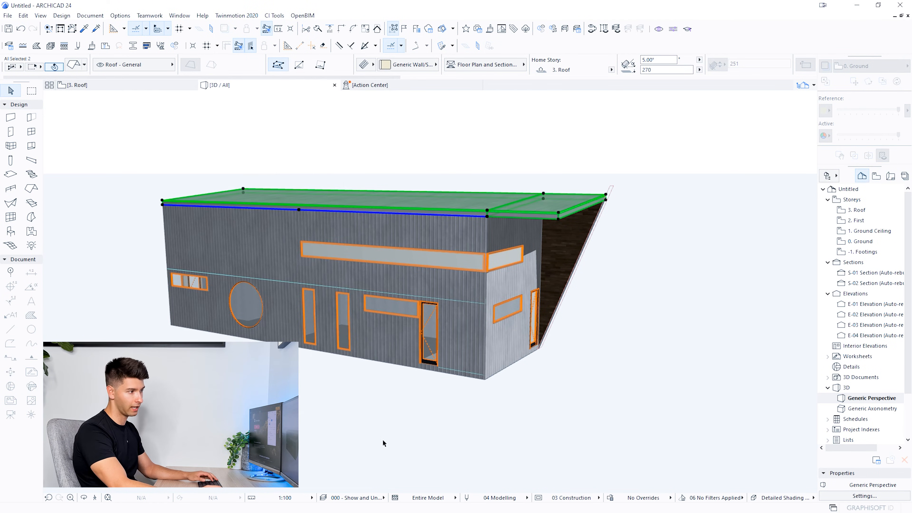
key(Escape)
Step: Set the edge surface of both the main and overhang roofs to Roof - Corrugated Sheet Metal
shift+middle_drag(468, 202, 454, 258)
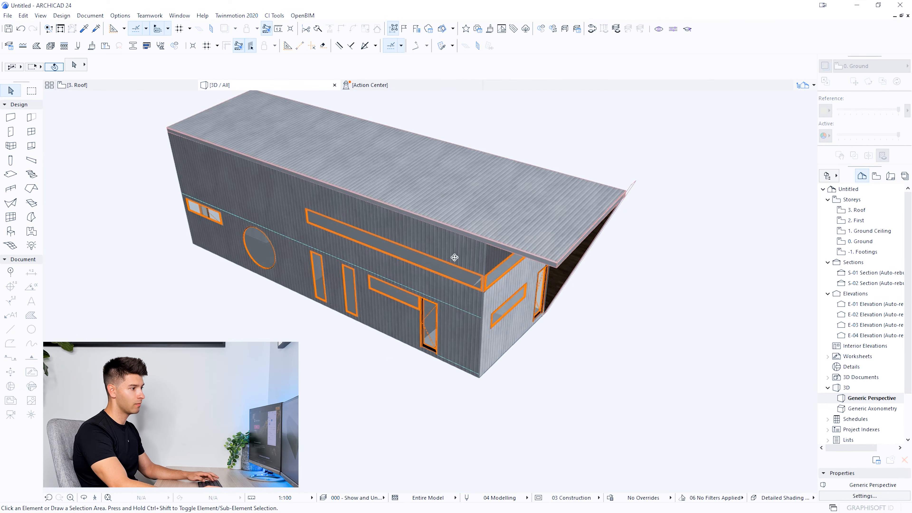
click(466, 206)
shift+click(539, 255)
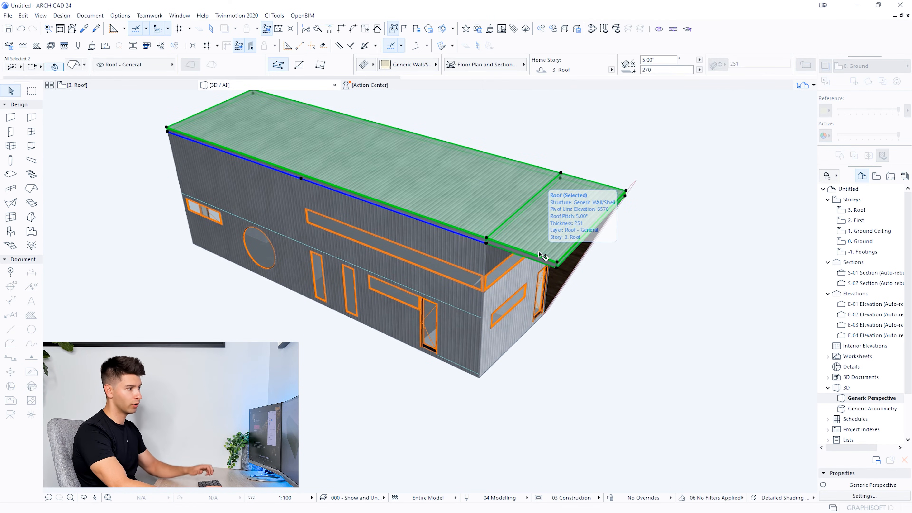
key(ctrl+t)
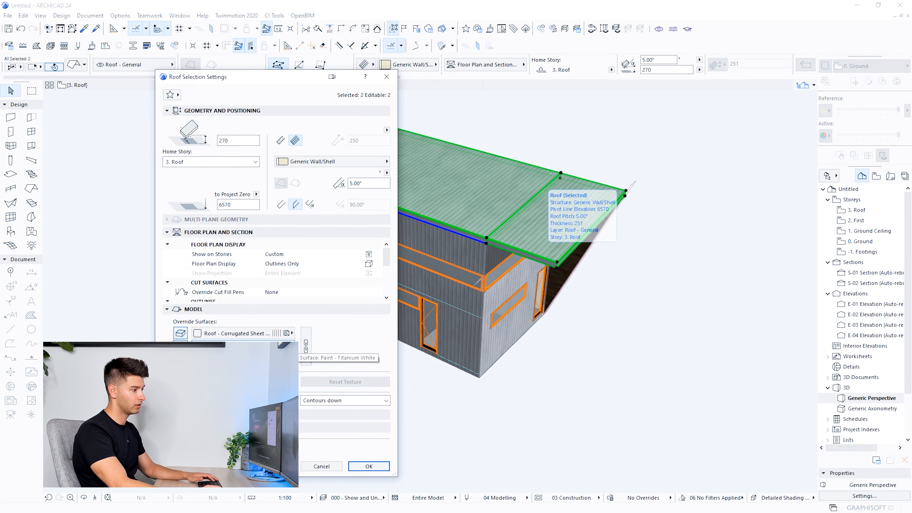
click(275, 347)
click(657, 462)
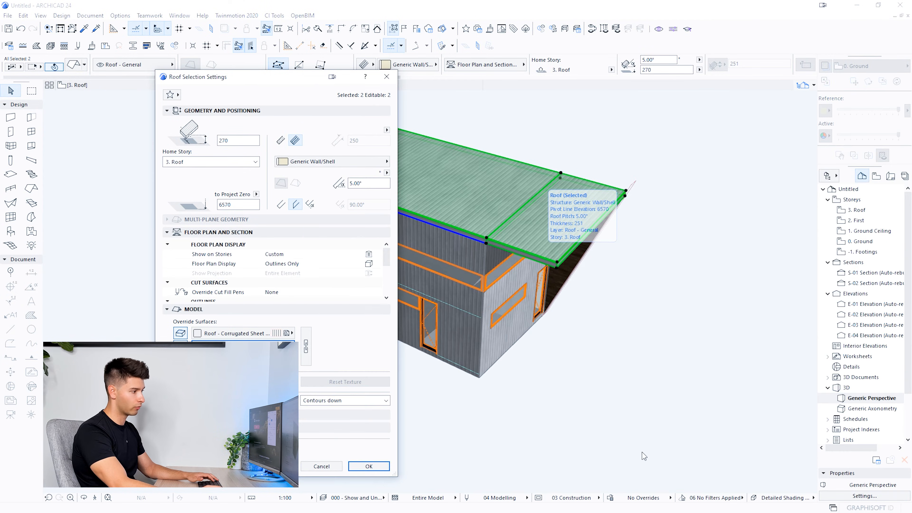
click(381, 469)
key(Escape)
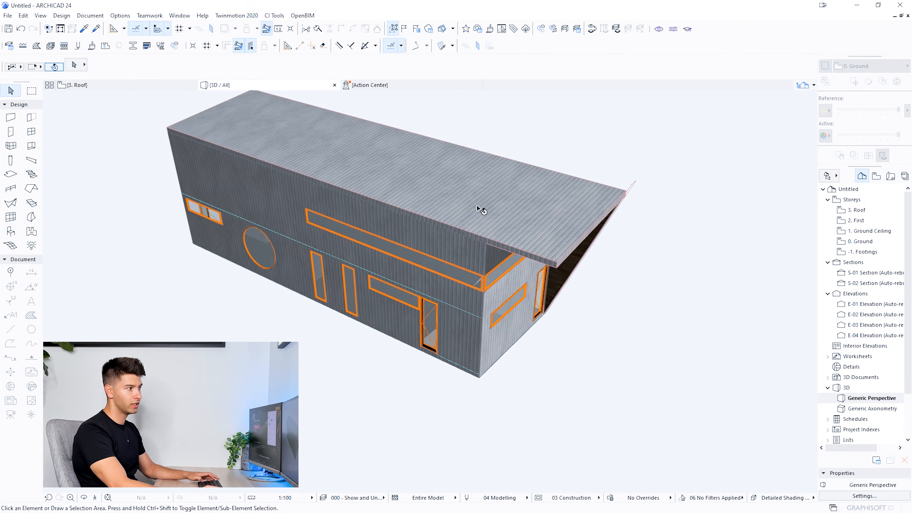
Step: Add a roof covering with Corrugate cladding over the main roof and the overhang roof
click(479, 205)
shift+click(566, 238)
click(275, 16)
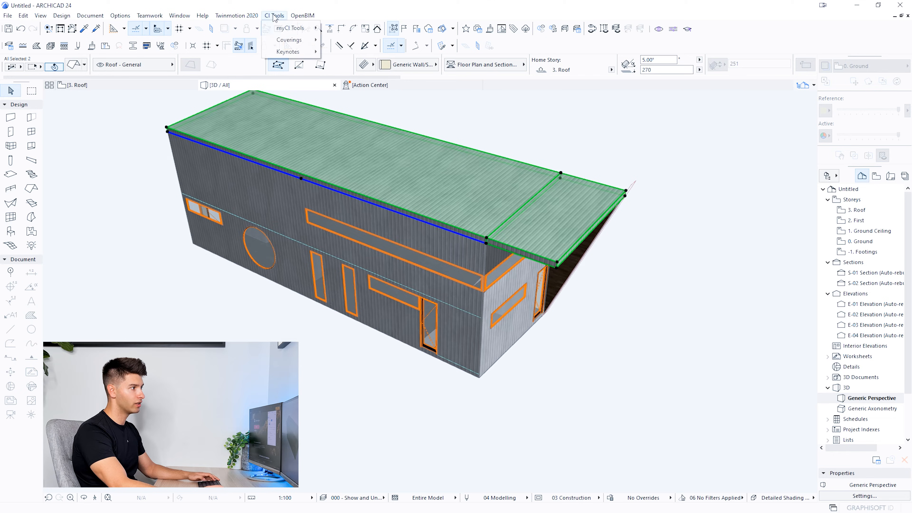
mouse_move(287, 39)
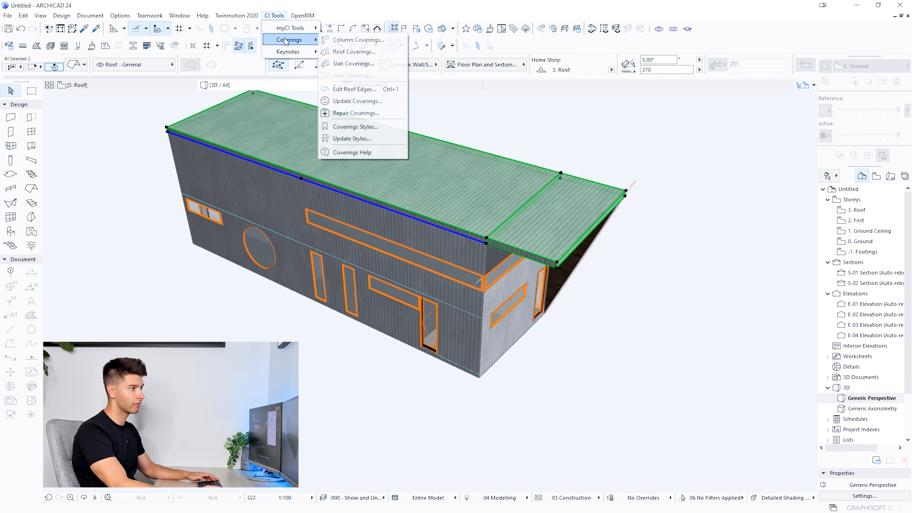
click(382, 53)
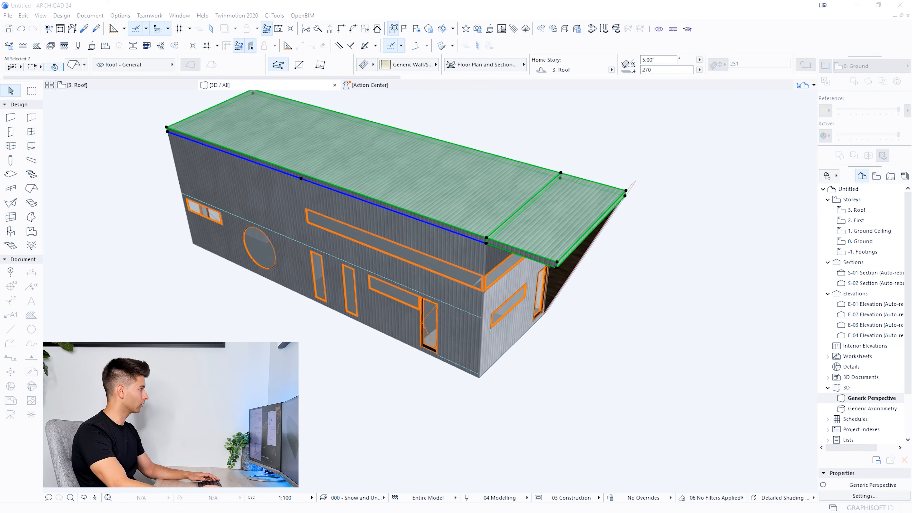
click(282, 206)
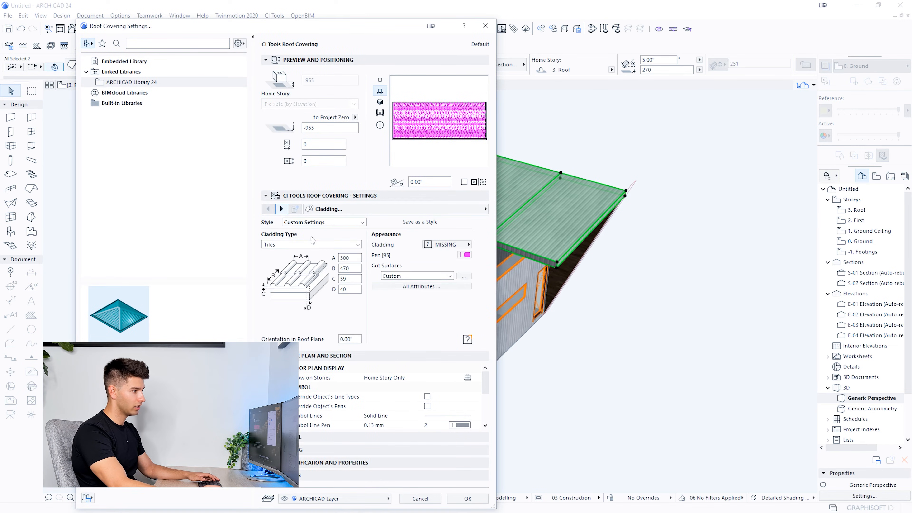
click(299, 244)
click(296, 263)
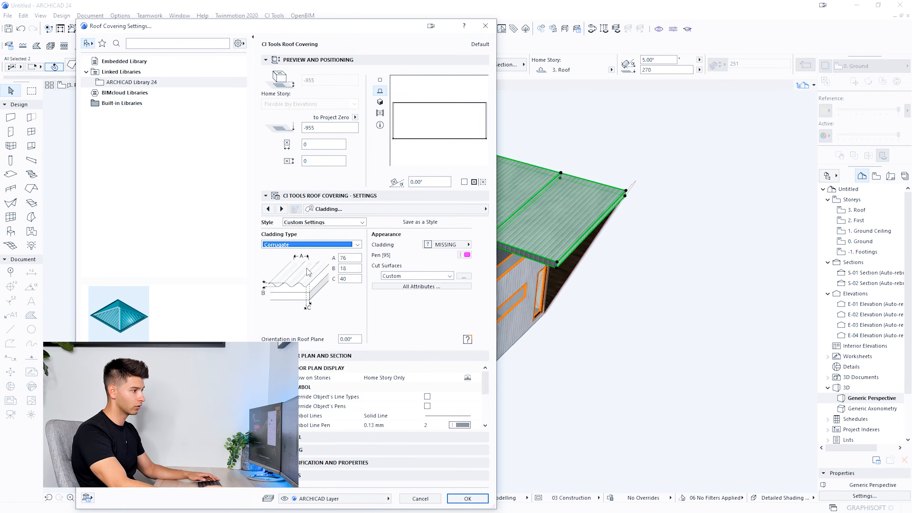
click(468, 498)
Step: Edit the edges of both roof coverings and set their shared gable edge to None
shift+middle_drag(532, 205, 497, 262)
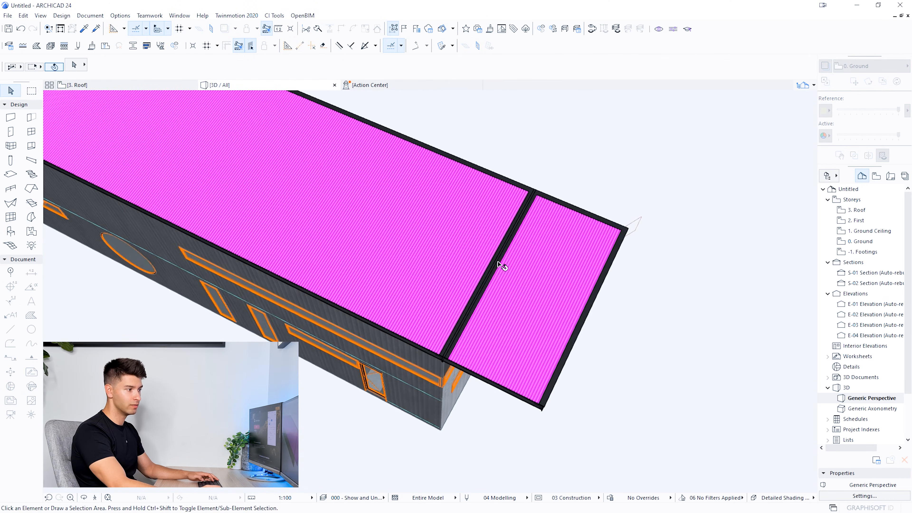
click(513, 297)
shift+click(467, 270)
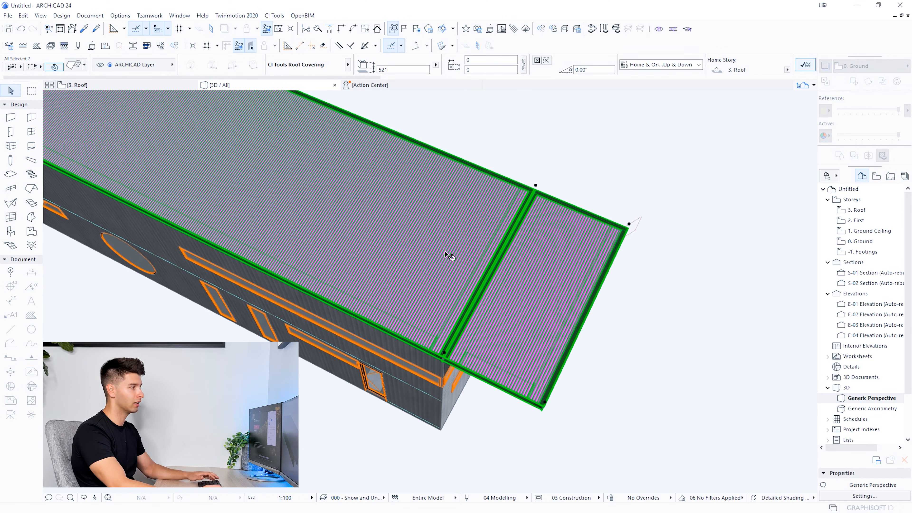
click(275, 15)
mouse_move(289, 39)
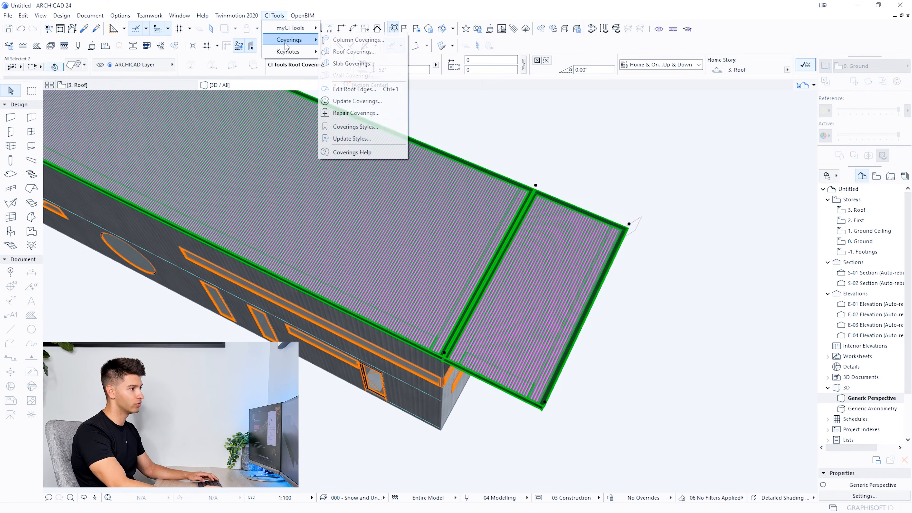
click(355, 89)
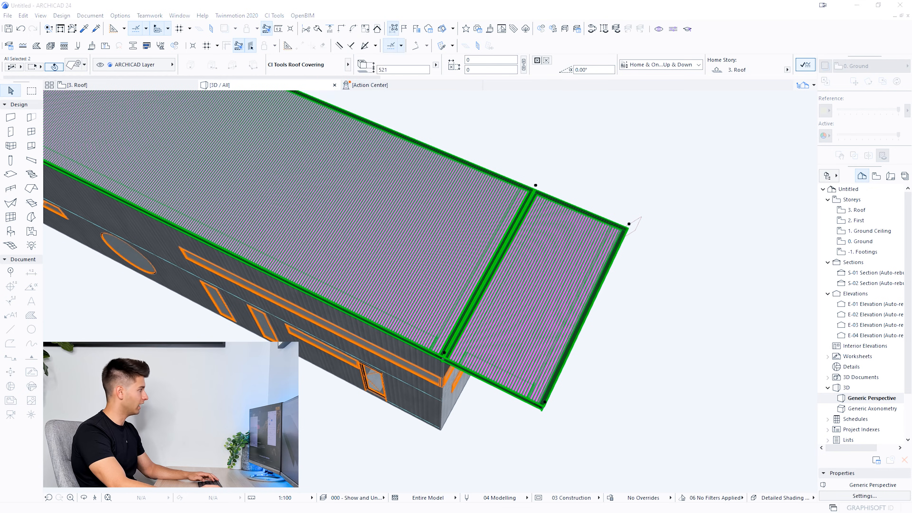
click(435, 236)
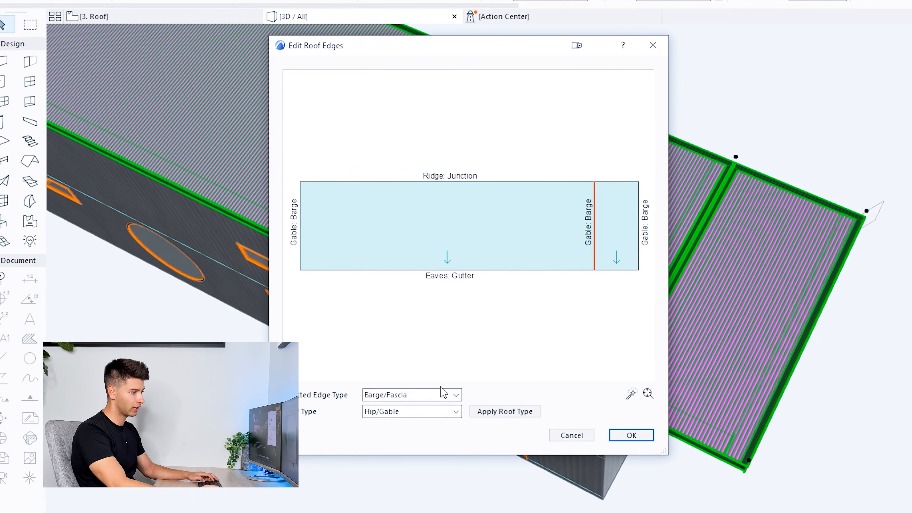
click(445, 394)
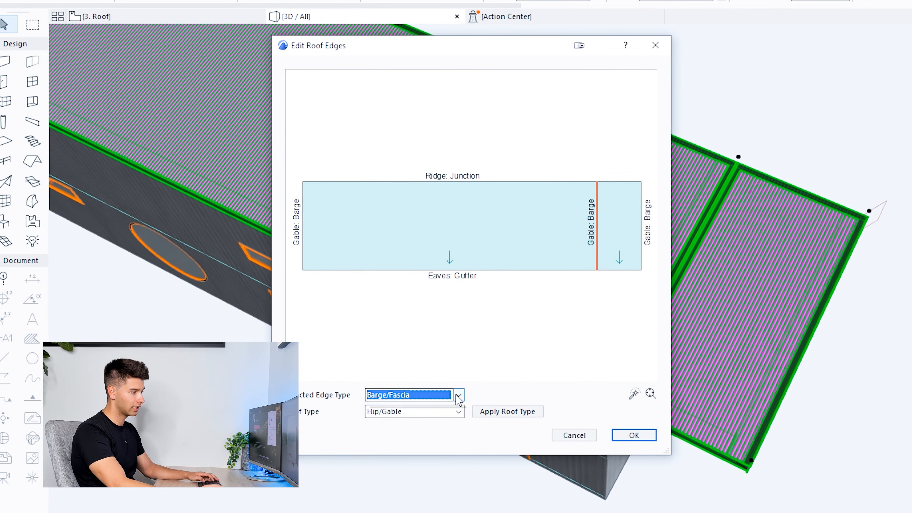
click(388, 406)
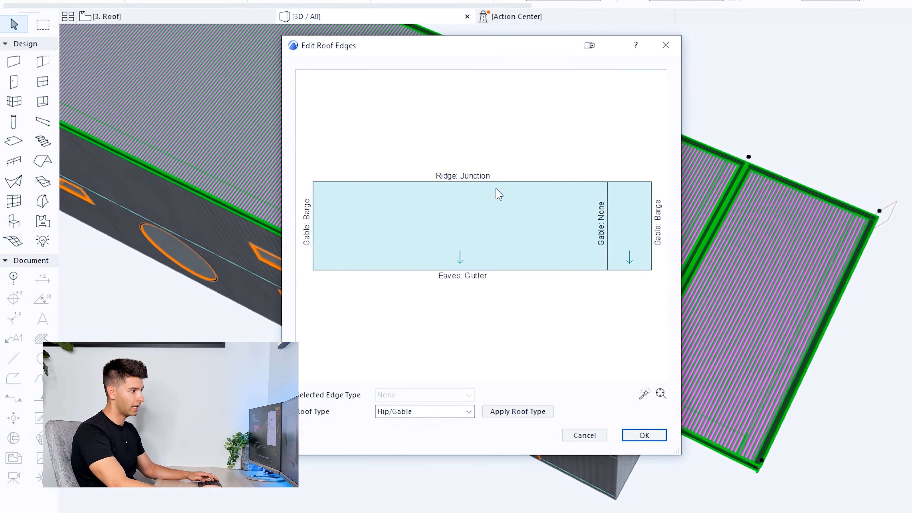
Step: Change the coverings' ridge edge type to Barge/Fascia and apply the roof edge changes
click(499, 182)
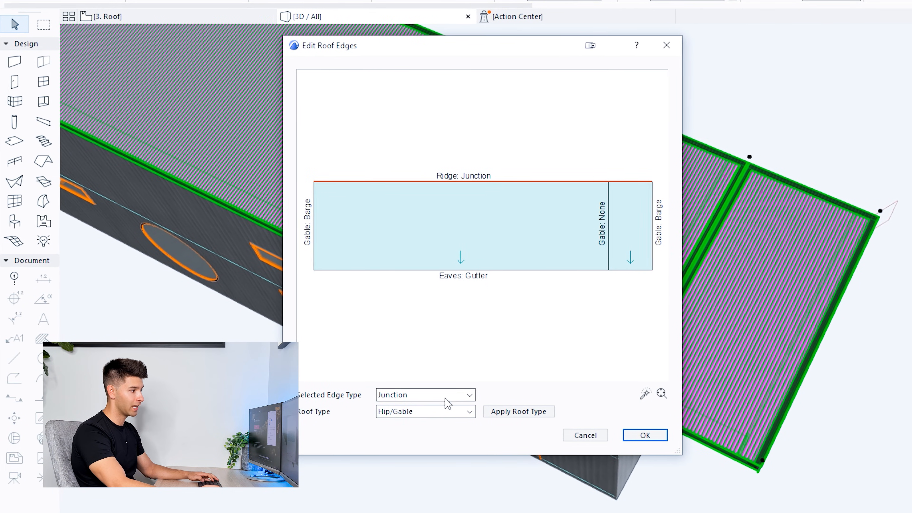
click(445, 394)
click(393, 426)
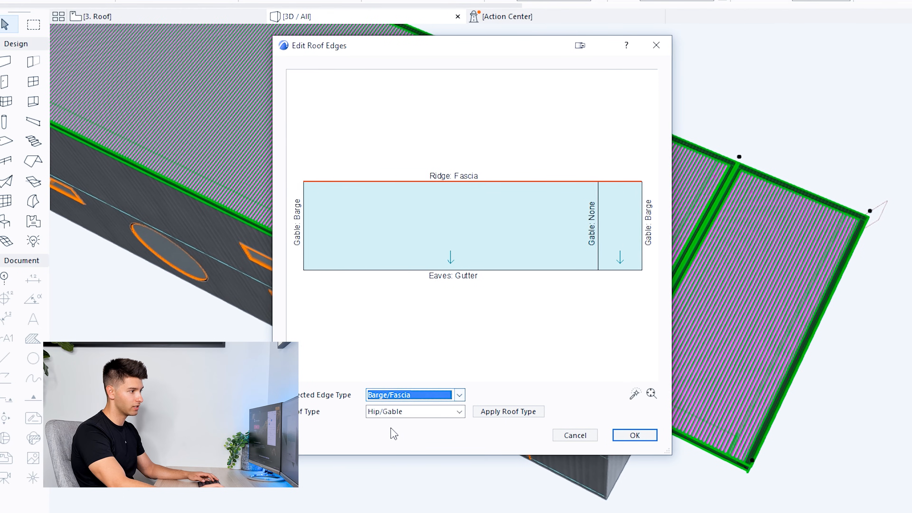
click(637, 435)
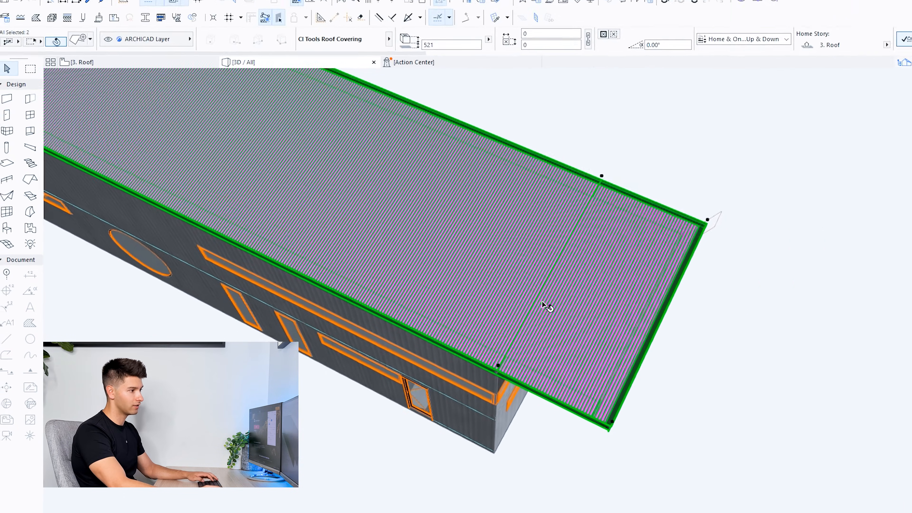
key(Escape)
Step: Set the cladding pen of both roof coverings to pen 1
shift+middle_drag(499, 274, 475, 340)
shift+middle_drag(407, 332, 405, 337)
scroll(346, 326, down, 6)
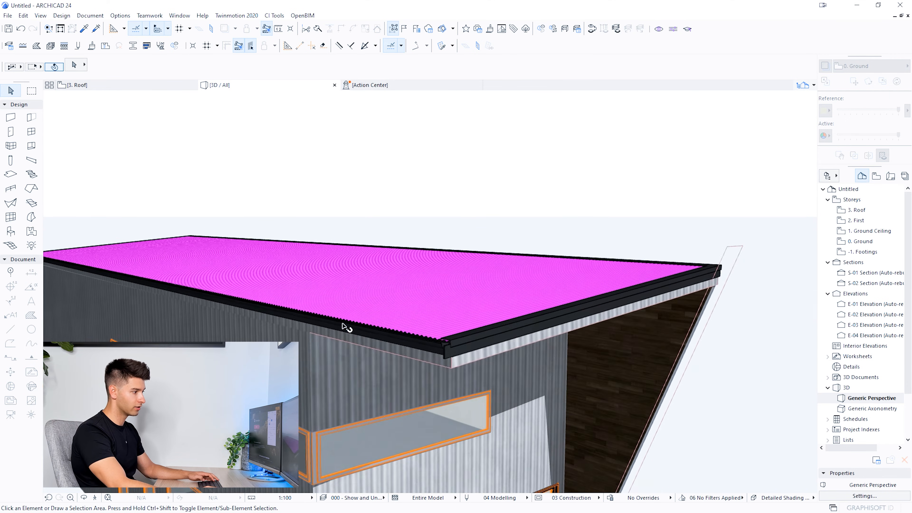
shift+middle_drag(199, 330, 212, 388)
scroll(212, 388, down, 1)
middle_drag(310, 349, 239, 293)
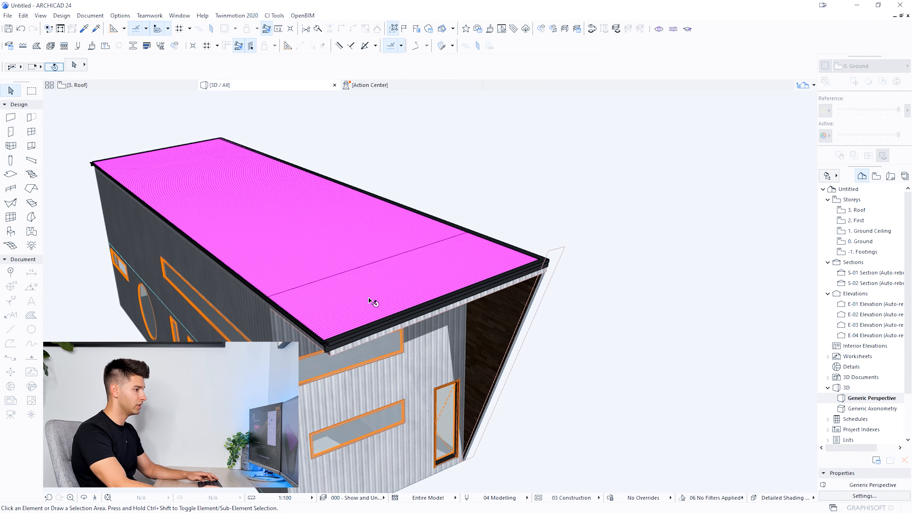
click(309, 259)
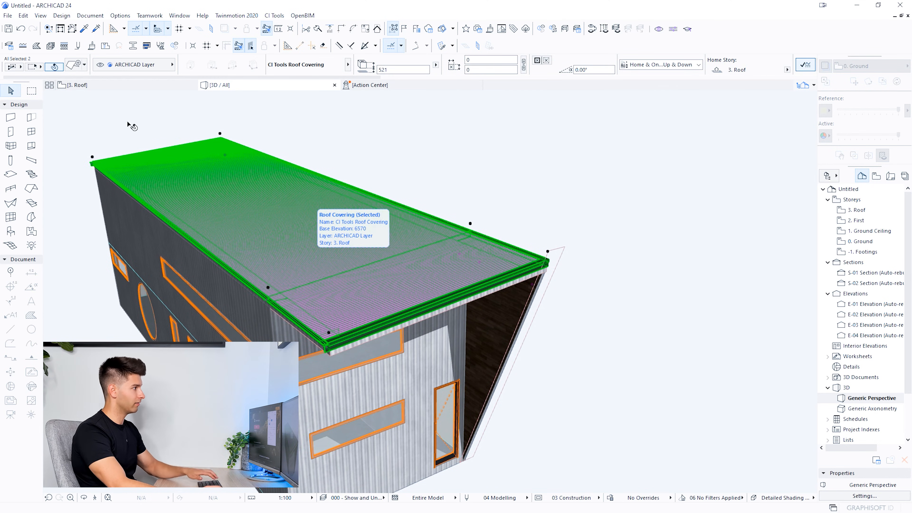
click(76, 66)
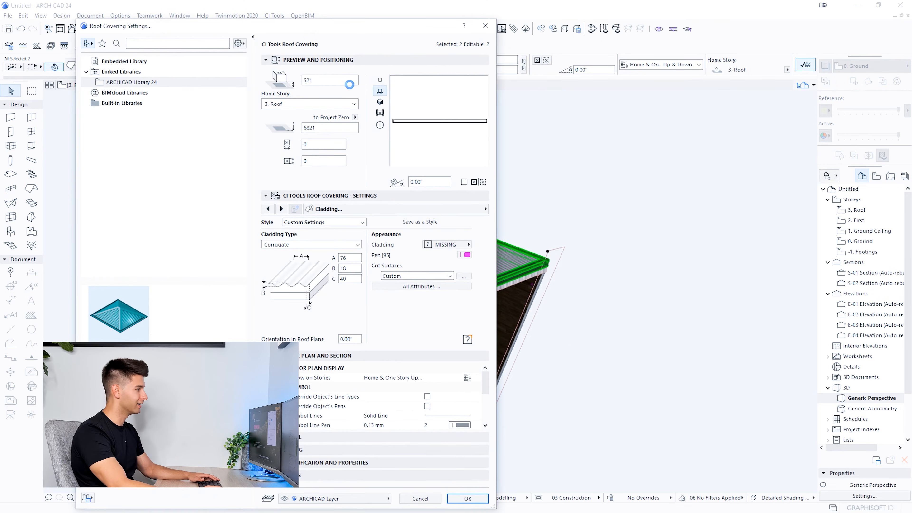
click(467, 255)
click(480, 255)
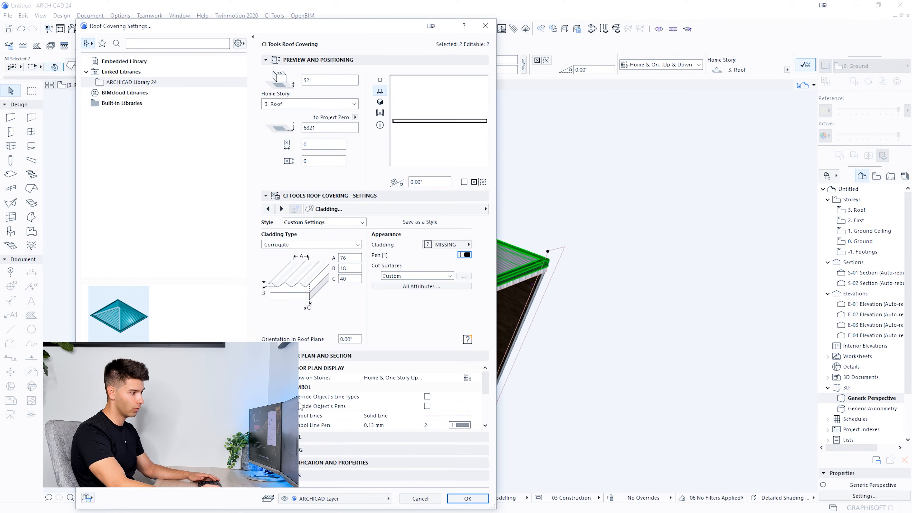
Step: Override the object pens of both roof coverings, choose a new symbol line pen and apply the settings
click(428, 406)
click(433, 425)
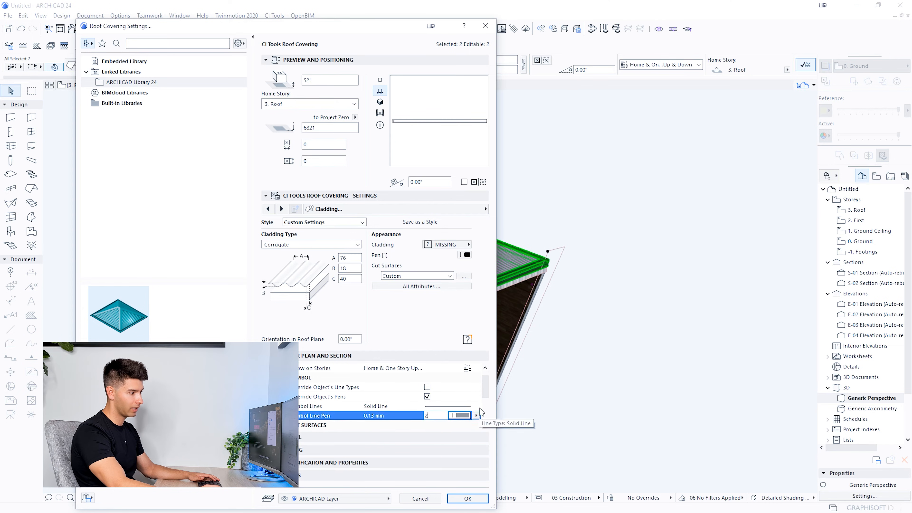
click(476, 414)
click(488, 396)
click(467, 498)
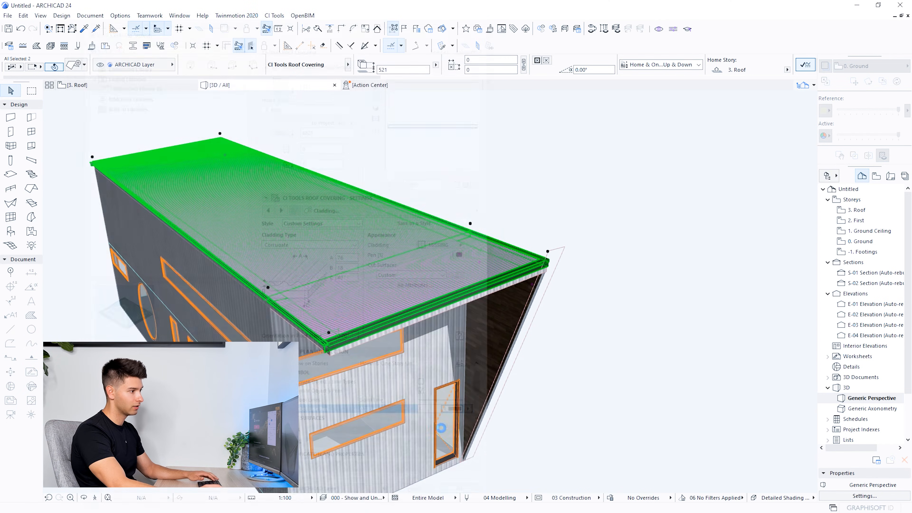
key(Escape)
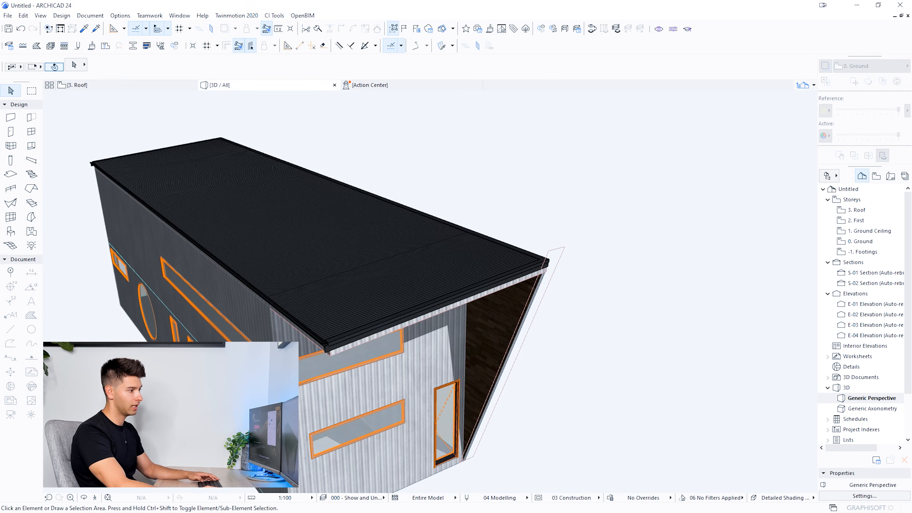
Step: Override the underside surface of the overhang roof with Floorboards - 01
scroll(252, 395, down, 2)
shift+middle_drag(251, 402, 445, 229)
click(459, 228)
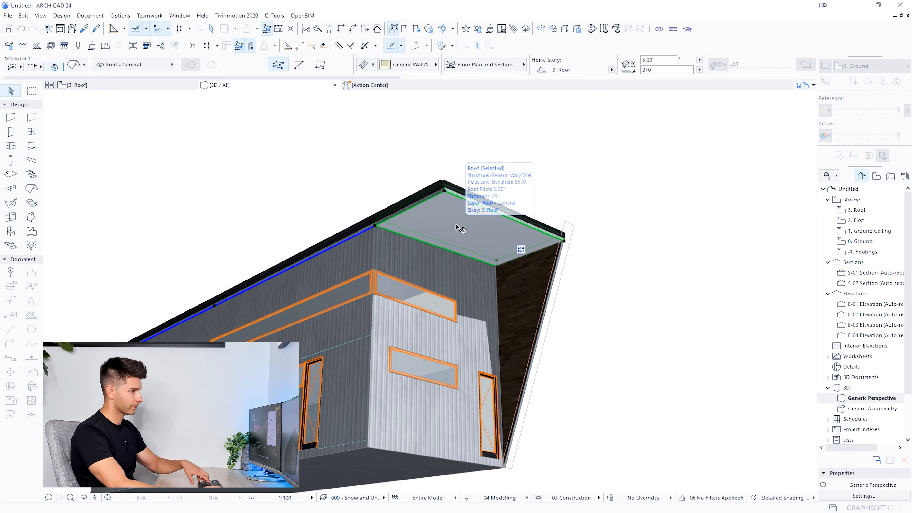
double_click(466, 223)
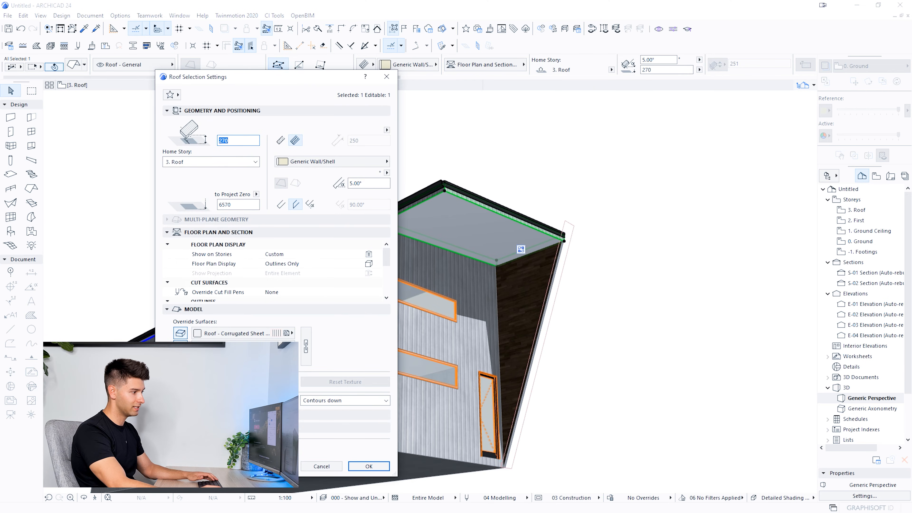
click(291, 360)
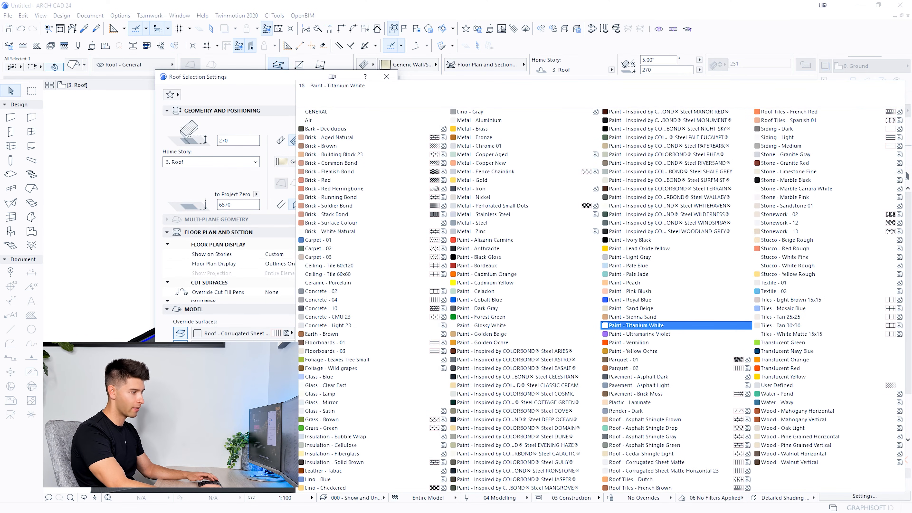
click(352, 343)
click(376, 467)
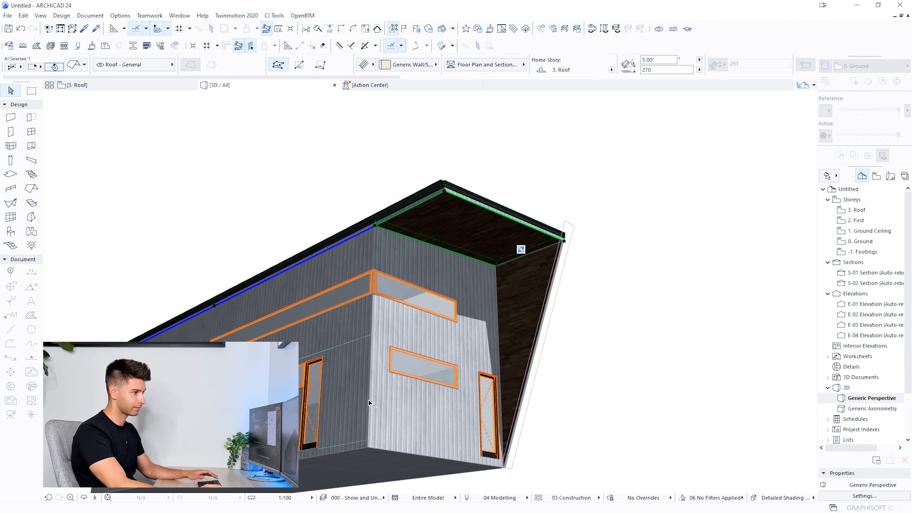
key(Escape)
Step: Synchronize the house model with Twinmotion 2020 through Direct Link
scroll(347, 410, down, 1)
drag(347, 410, 380, 288)
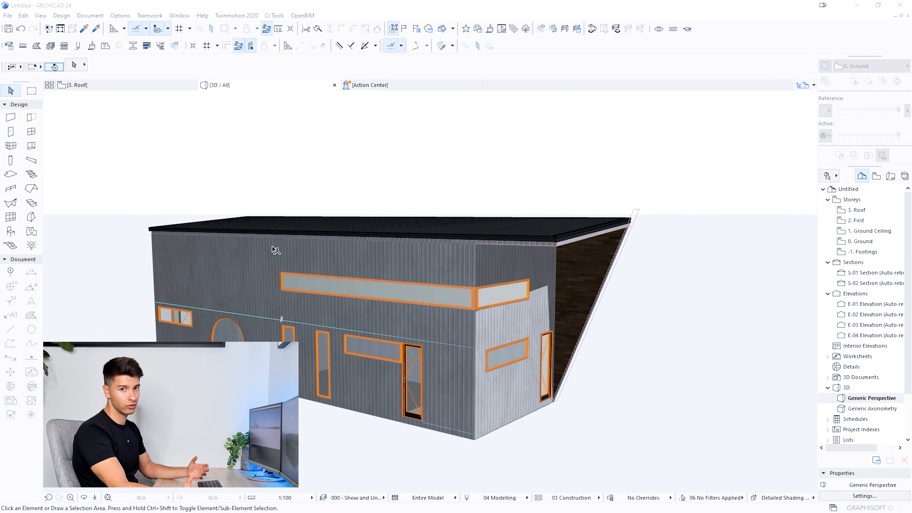
click(262, 6)
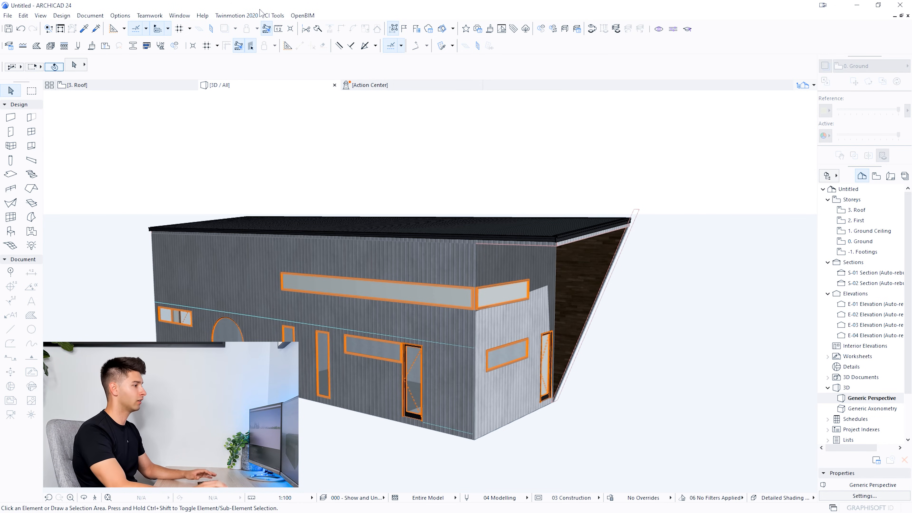
click(233, 16)
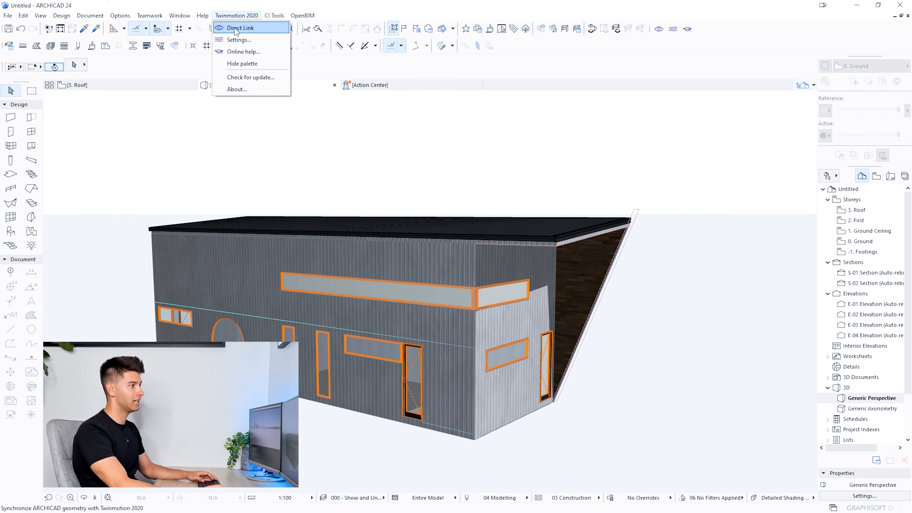
click(236, 28)
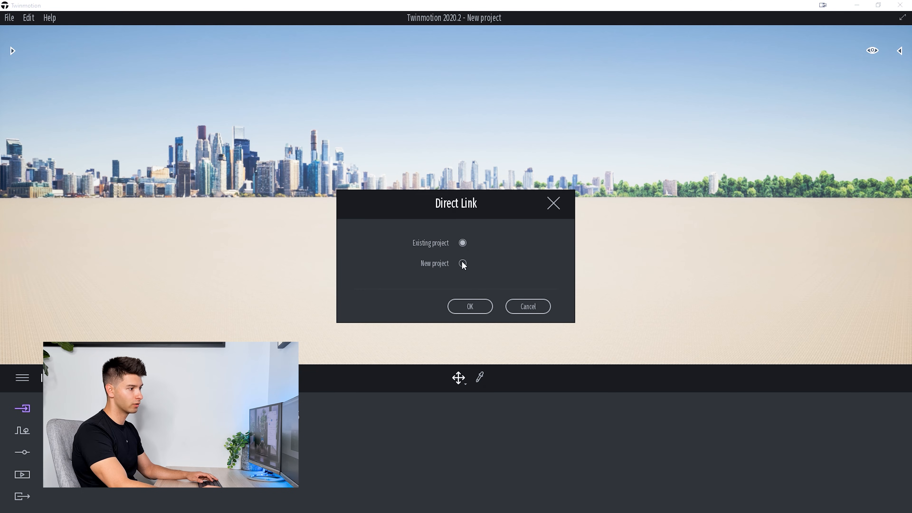
click(471, 306)
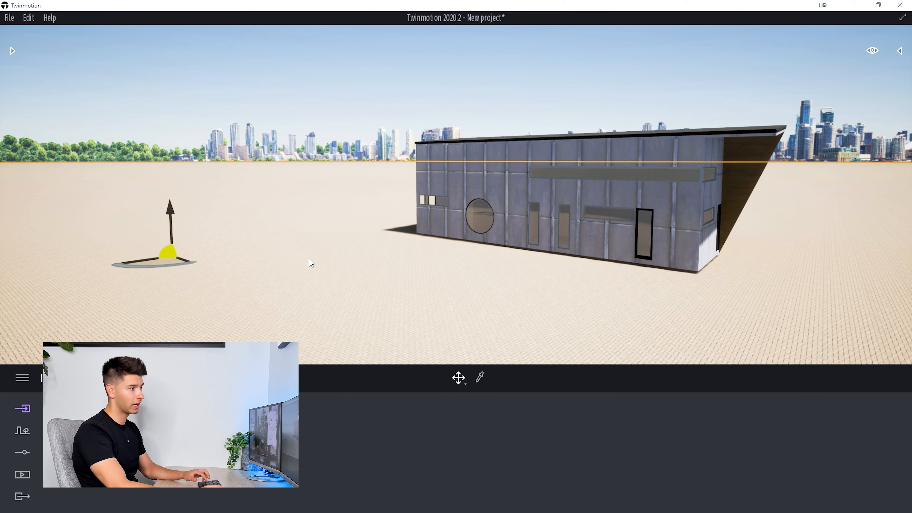
Step: Fly the Twinmotion camera closer to the imported house and view it from near ground level
right_drag(363, 288, 362, 281)
key(q)
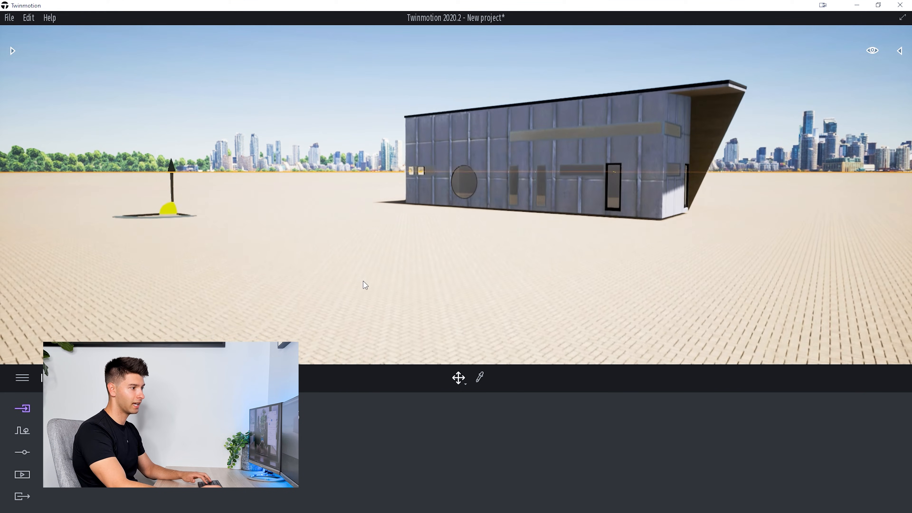
key(d)
key(w)
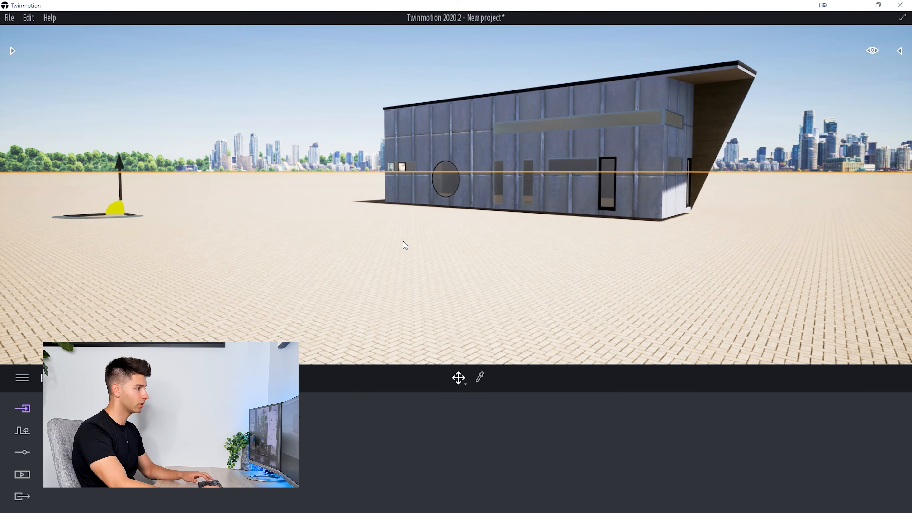
key(Escape)
click(330, 244)
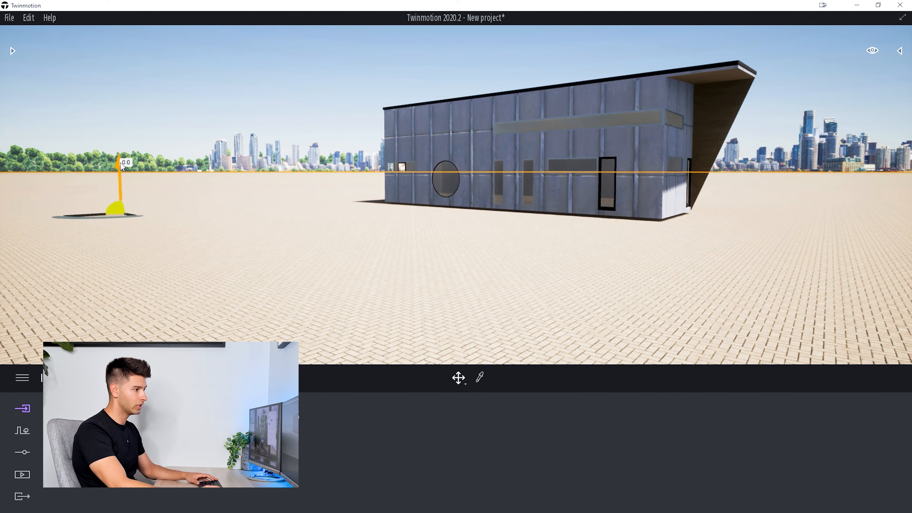
Step: Raise the ground slightly to meet the base of the house and cover it with the Grass 2 material
drag(123, 167, 122, 163)
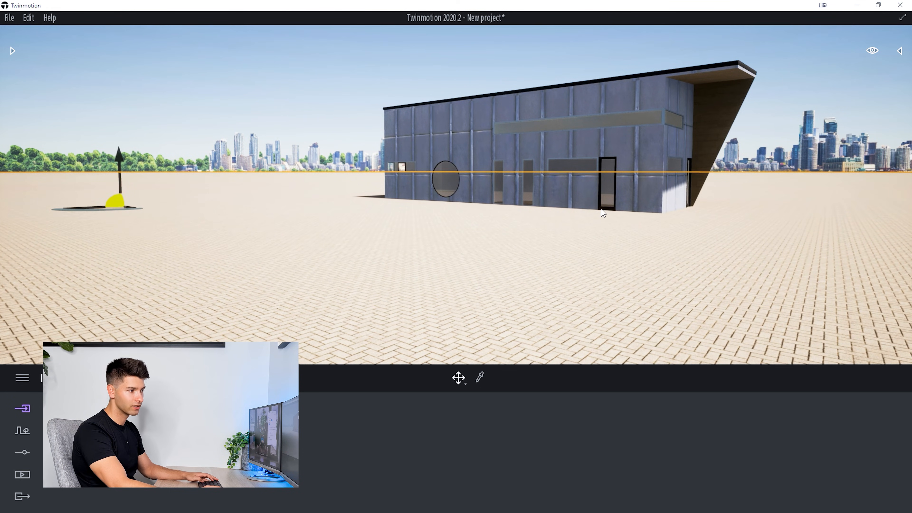
click(12, 51)
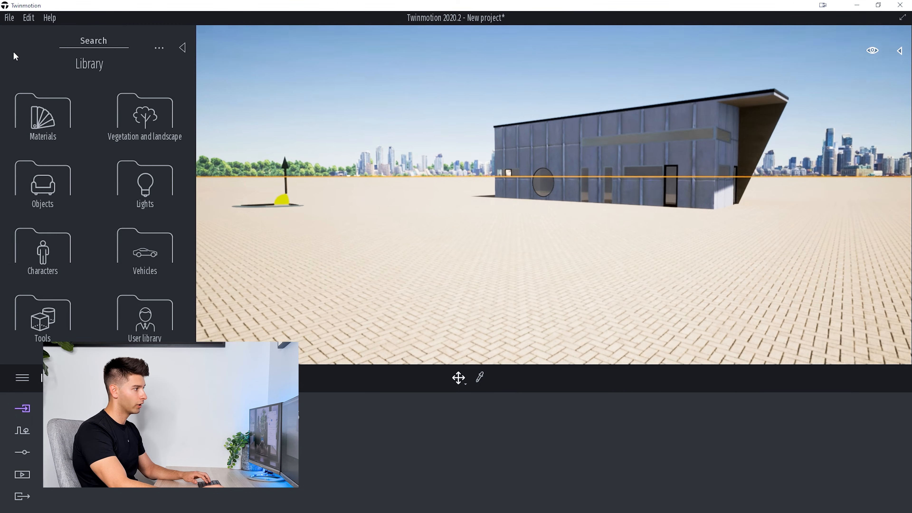
click(67, 124)
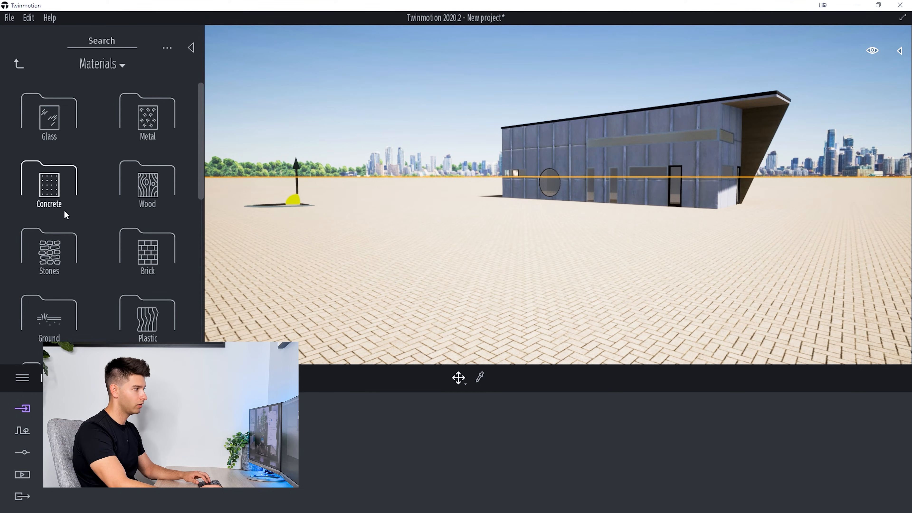
click(45, 310)
click(144, 115)
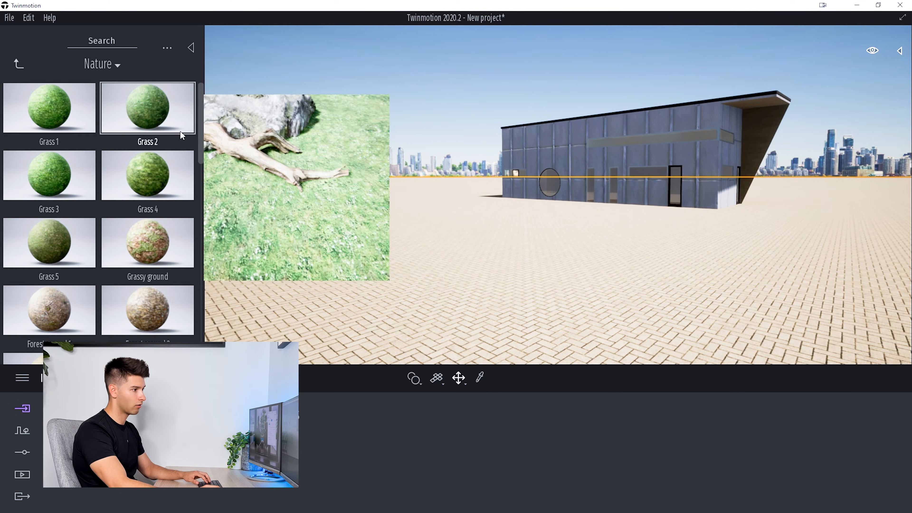
drag(180, 130, 405, 259)
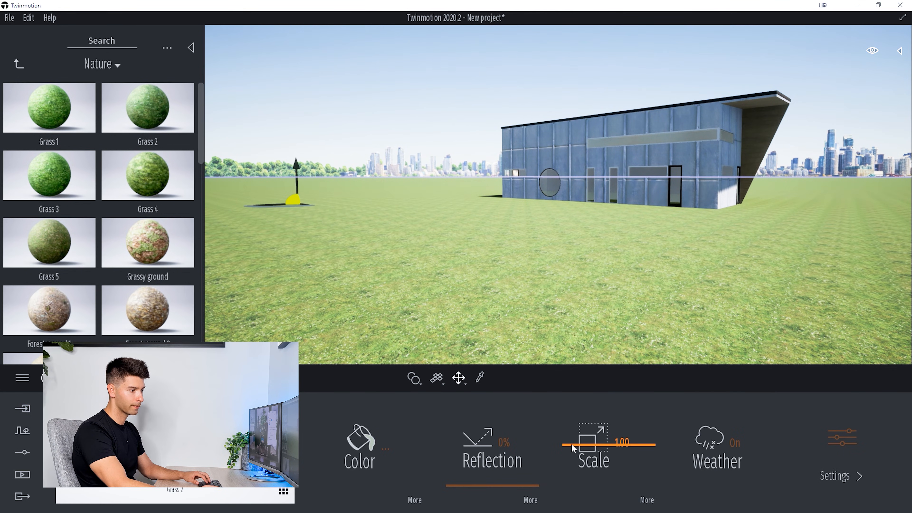
Step: Set the grass material's texture scale to 3.00
drag(572, 448, 571, 435)
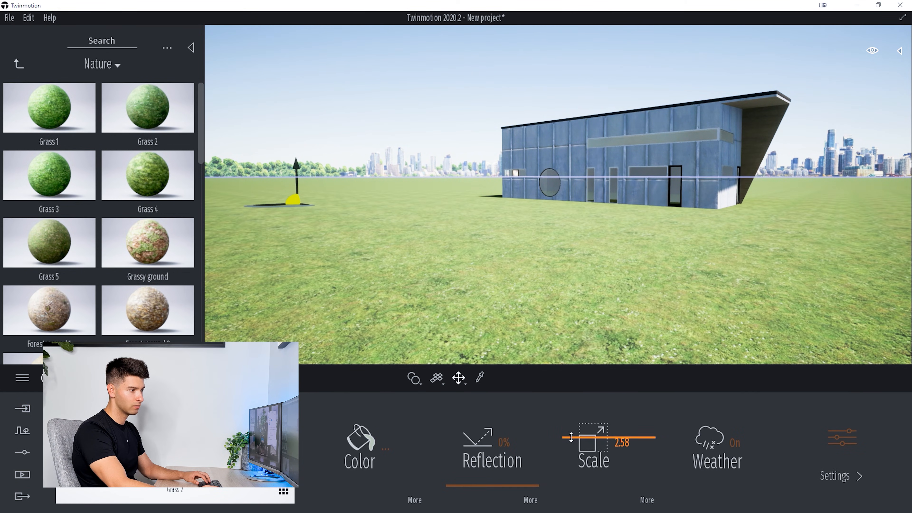
click(618, 442)
key(Return)
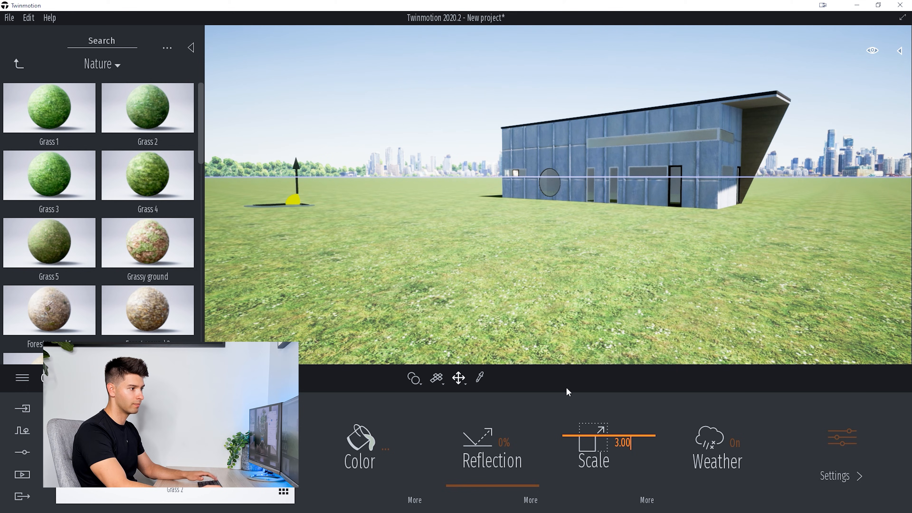
Step: Apply the Aluminium siding 04 metal material to the exterior walls of the house
right_drag(540, 192, 610, 191)
key(w)
key(d)
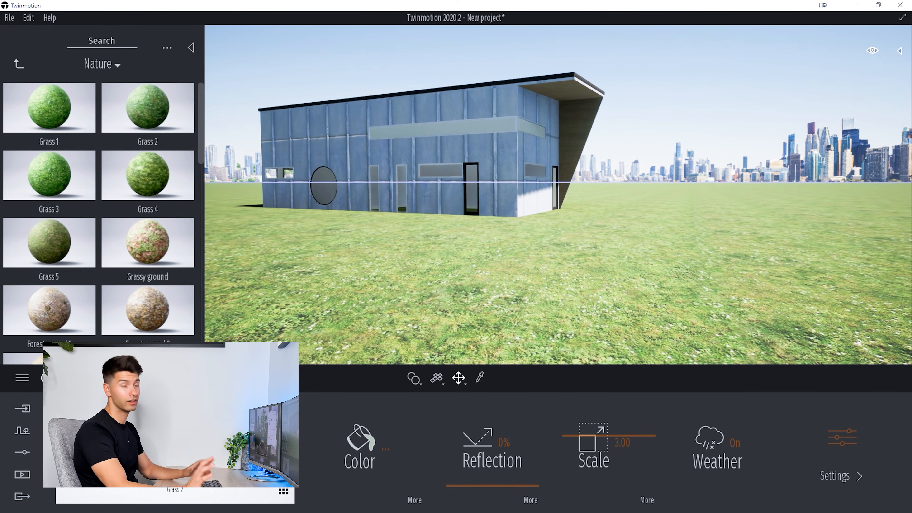
click(16, 68)
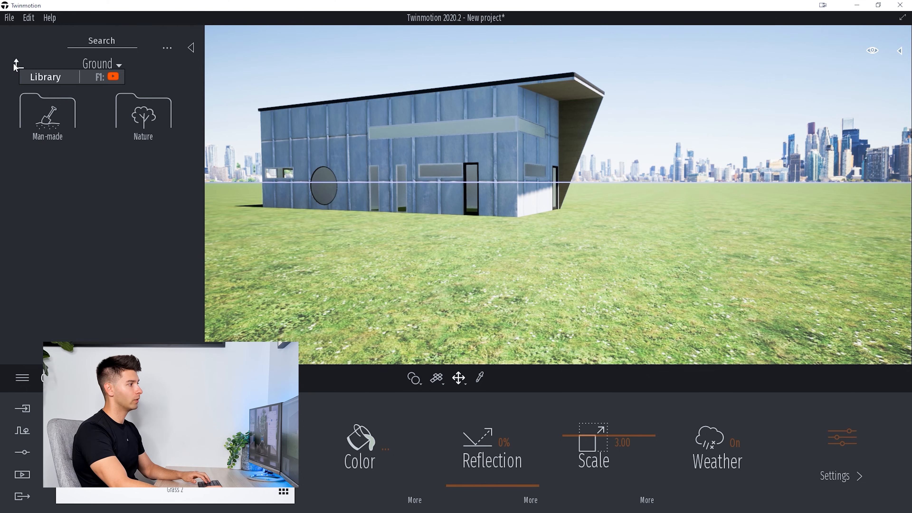
click(16, 68)
click(63, 120)
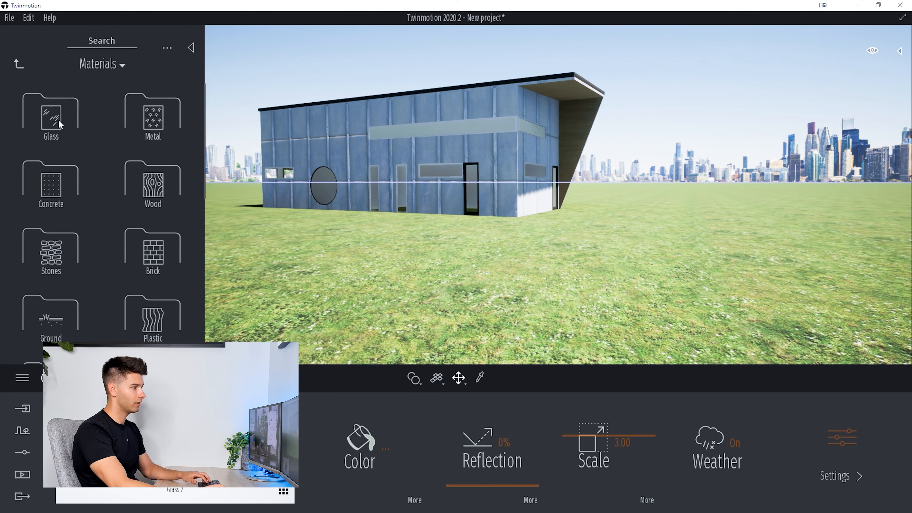
click(148, 121)
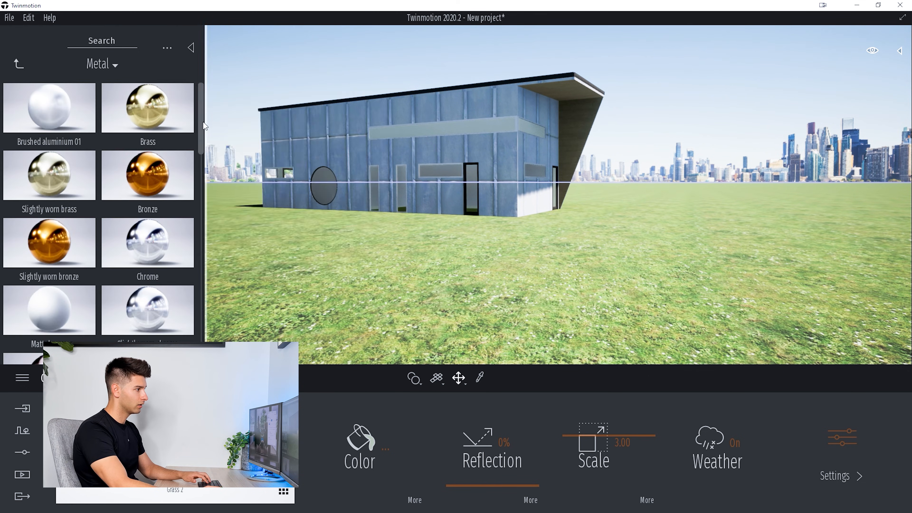
drag(202, 126, 218, 283)
drag(49, 266, 695, 151)
Step: Darken the wall siding's colour to grey 898989
click(386, 449)
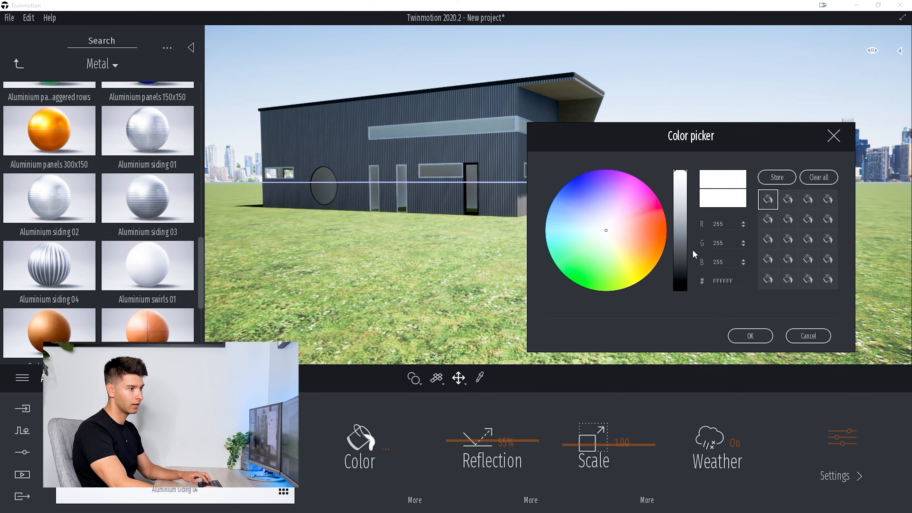
drag(687, 262, 685, 232)
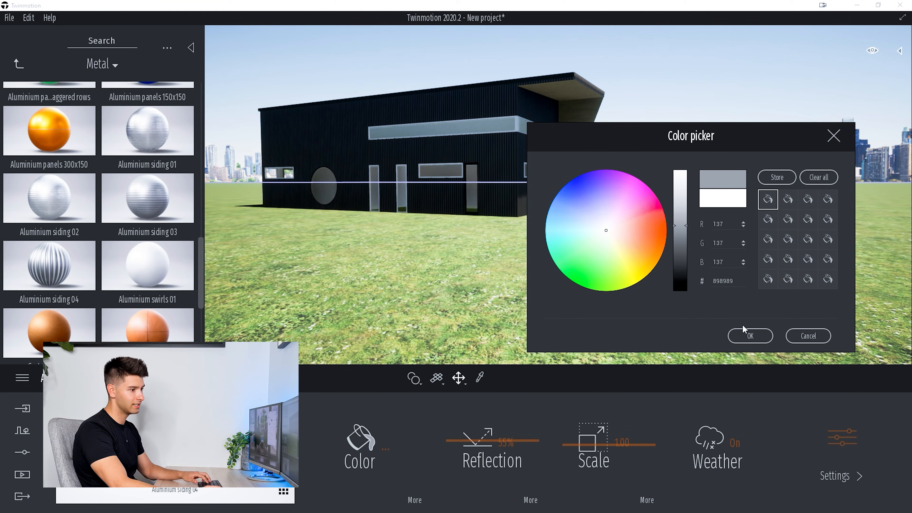
click(750, 336)
Step: Sample the wall siding material near the building corner and copy the hex code of its colour
key(w)
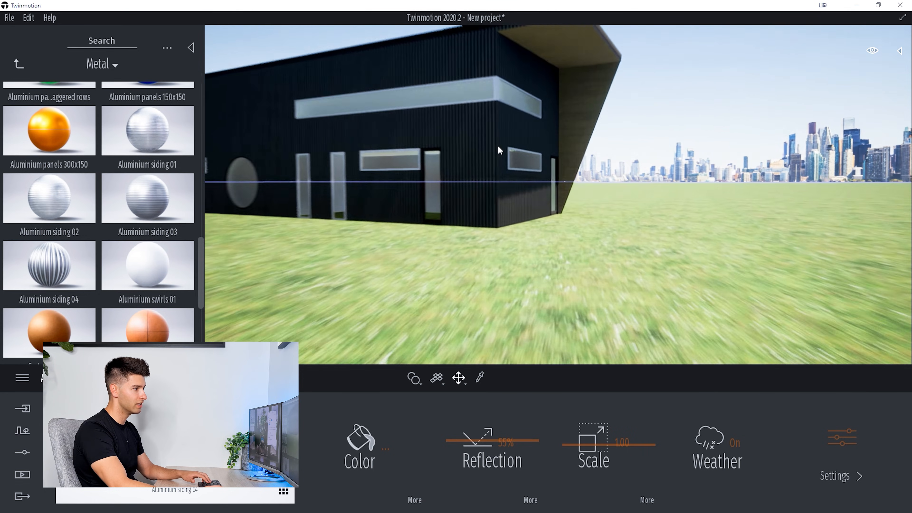
key(e)
right_drag(498, 145, 395, 146)
key(d)
key(w)
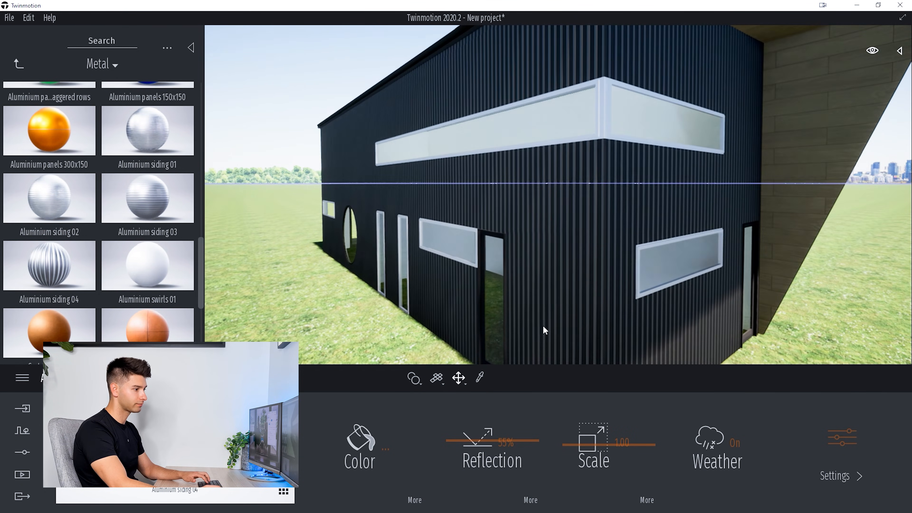
click(481, 379)
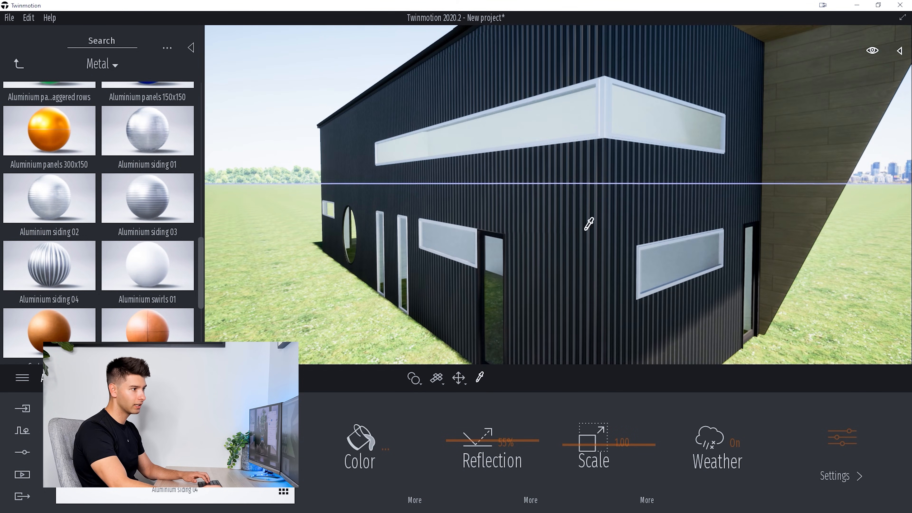
click(604, 112)
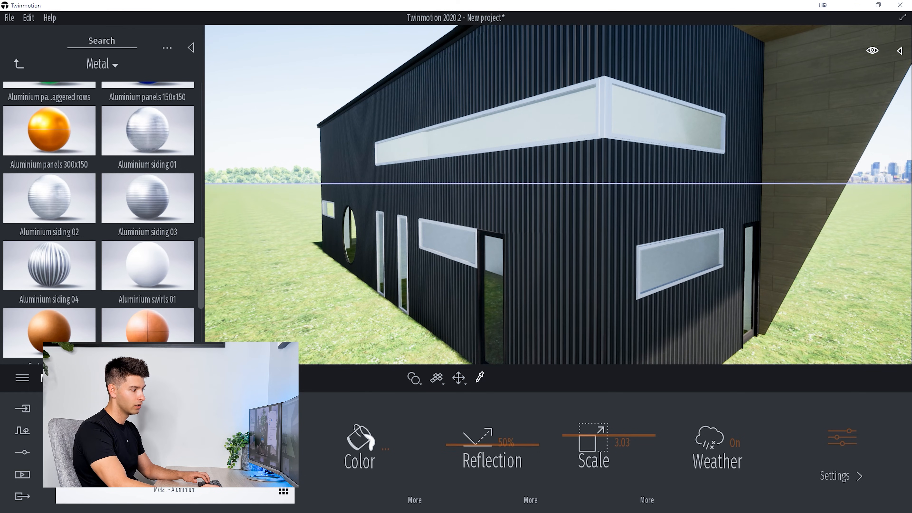
click(560, 278)
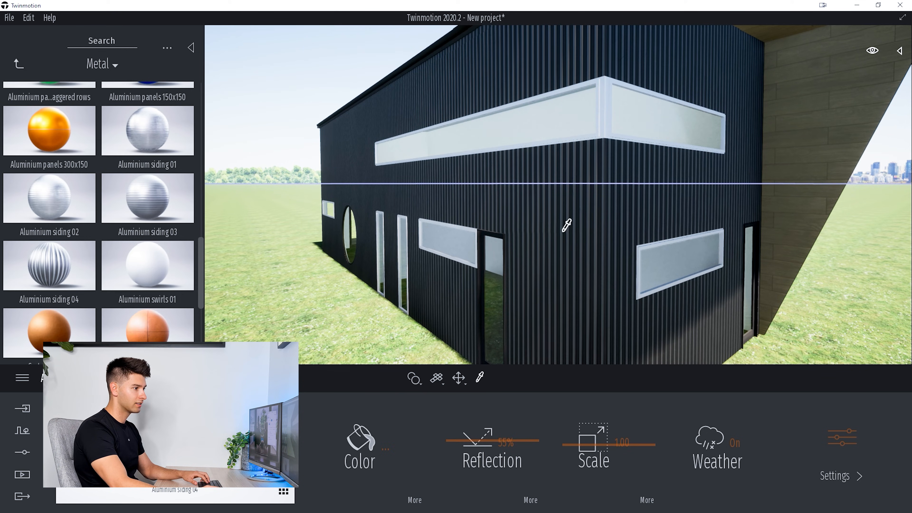
click(385, 447)
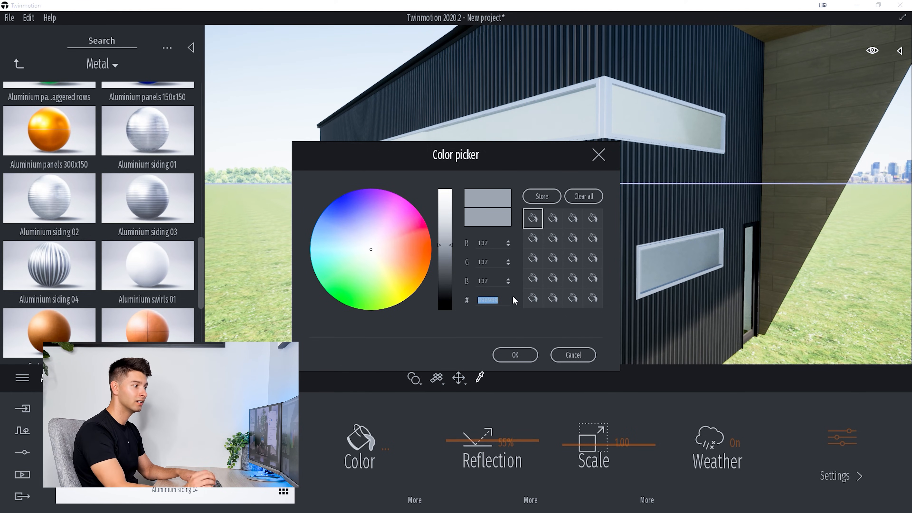
click(514, 355)
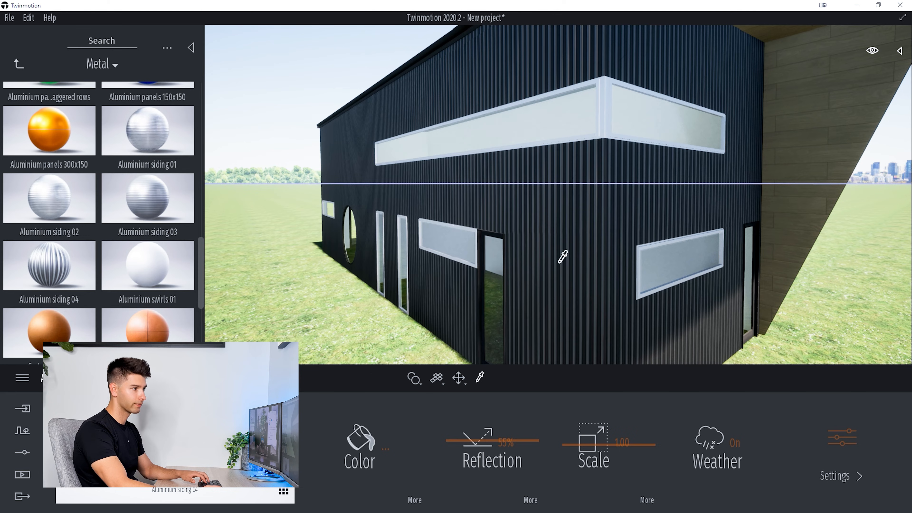
Step: Set the colour of the window frames' Metal - Aluminium material to 898989
click(609, 90)
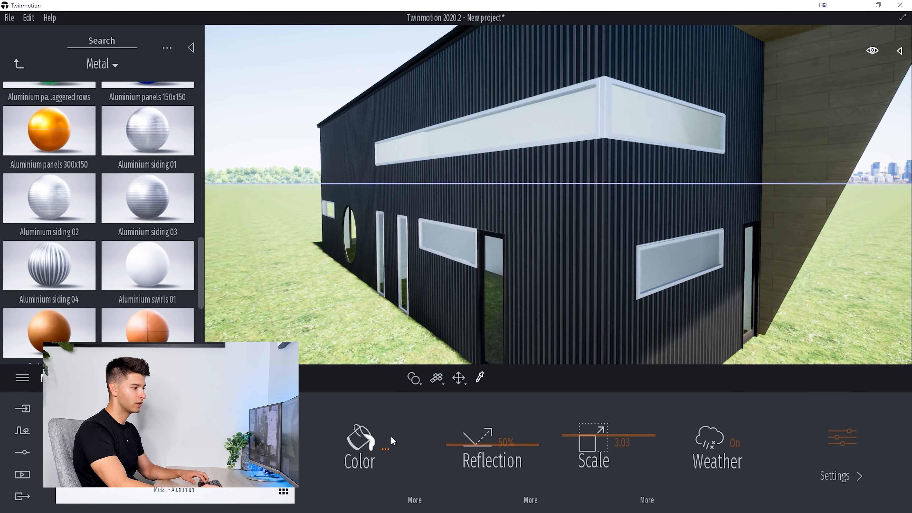
click(385, 447)
text(898989)
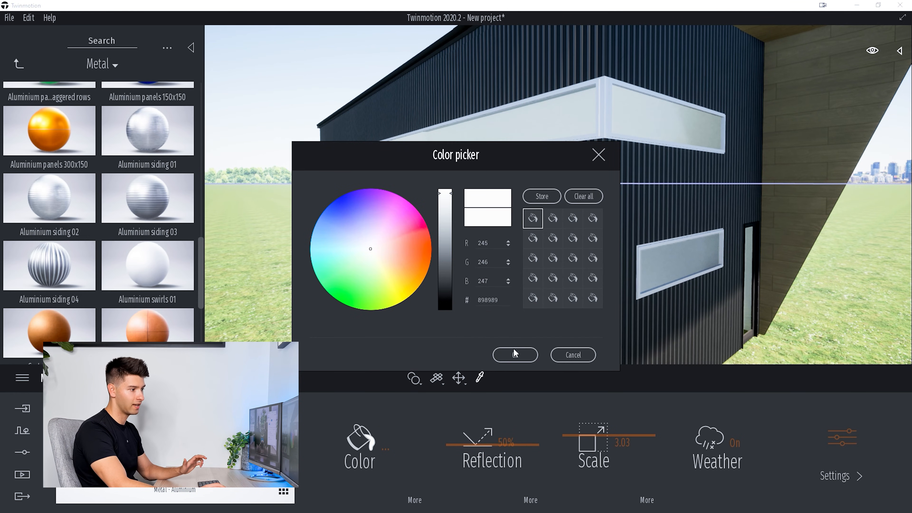
click(515, 354)
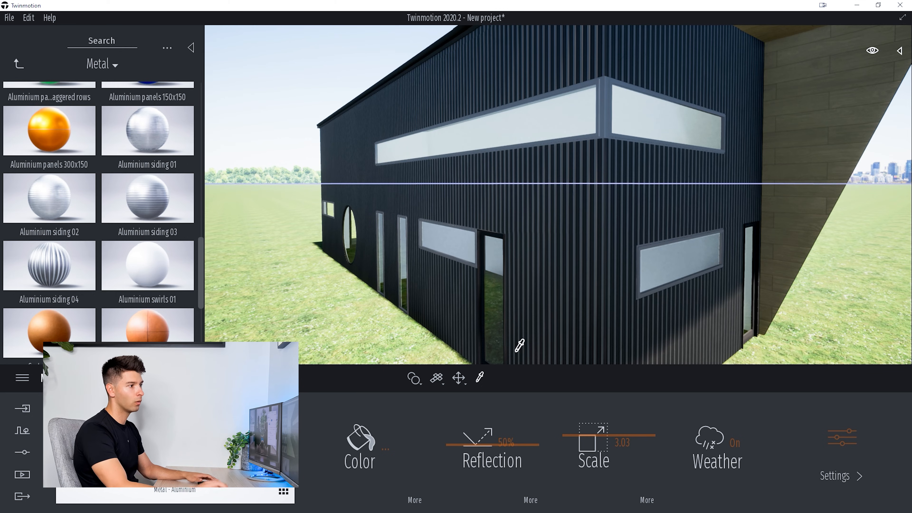
Step: Replace the window frames' material with the door frame's Paint - Inspired by COLORBOND Steel MONUMENT
key(s)
key(a)
right_drag(557, 194, 682, 191)
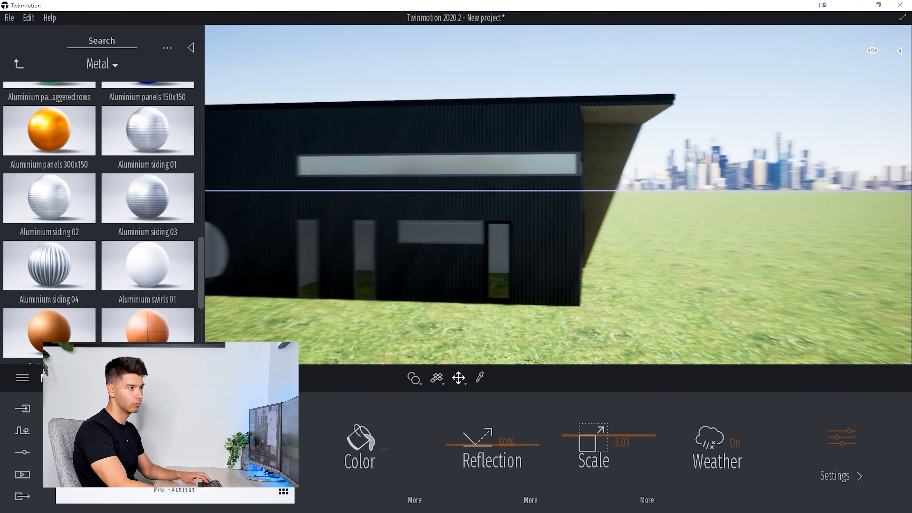
key(w)
key(d)
right_drag(607, 256, 507, 271)
key(w)
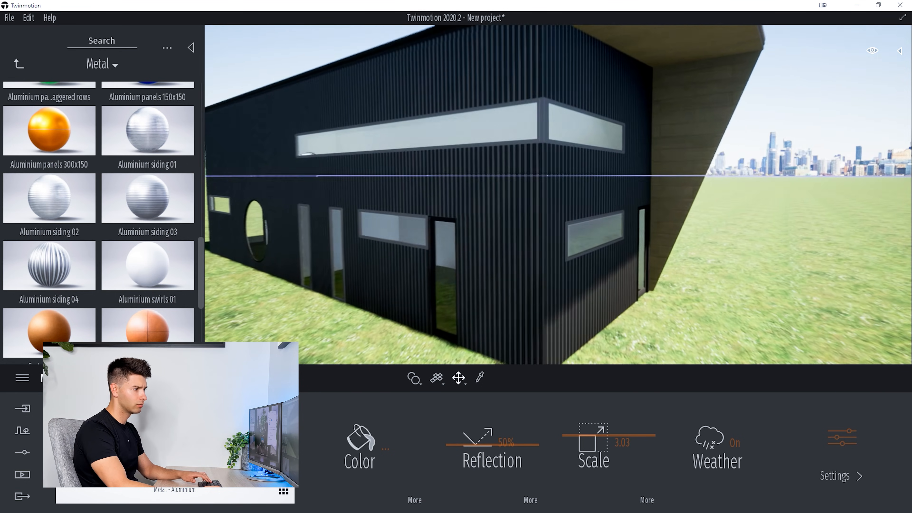
click(481, 376)
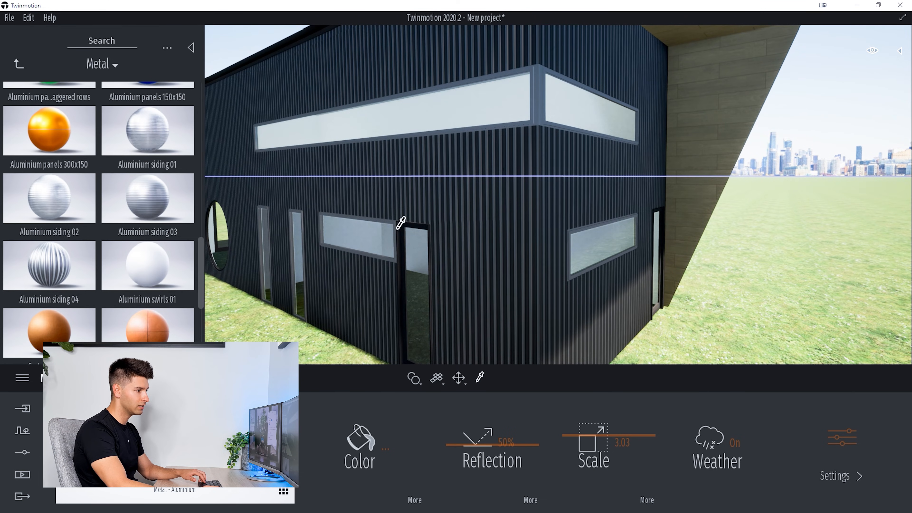
click(391, 255)
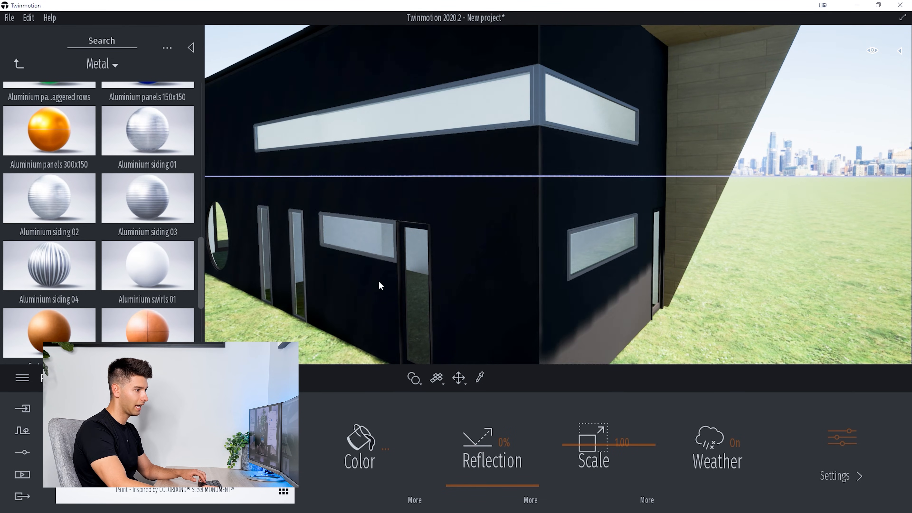
click(385, 256)
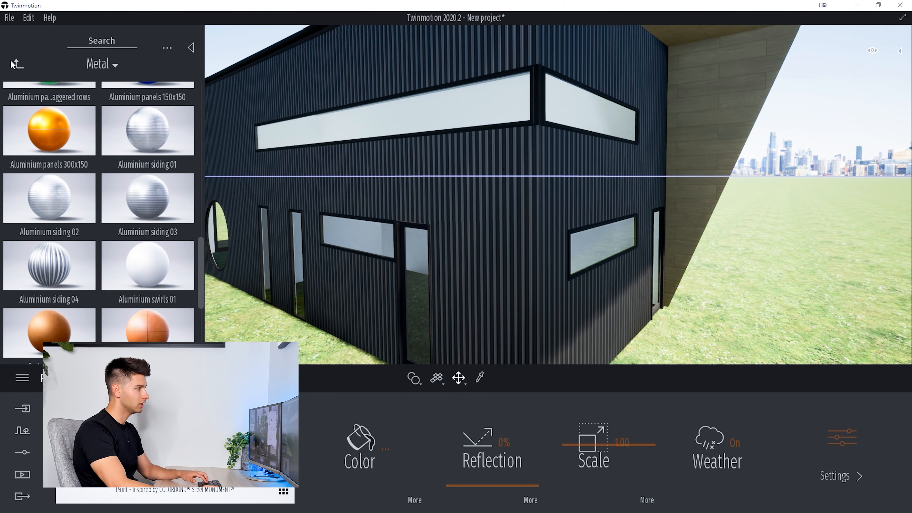
Step: Apply the Reflective glass material to the window panes
click(18, 63)
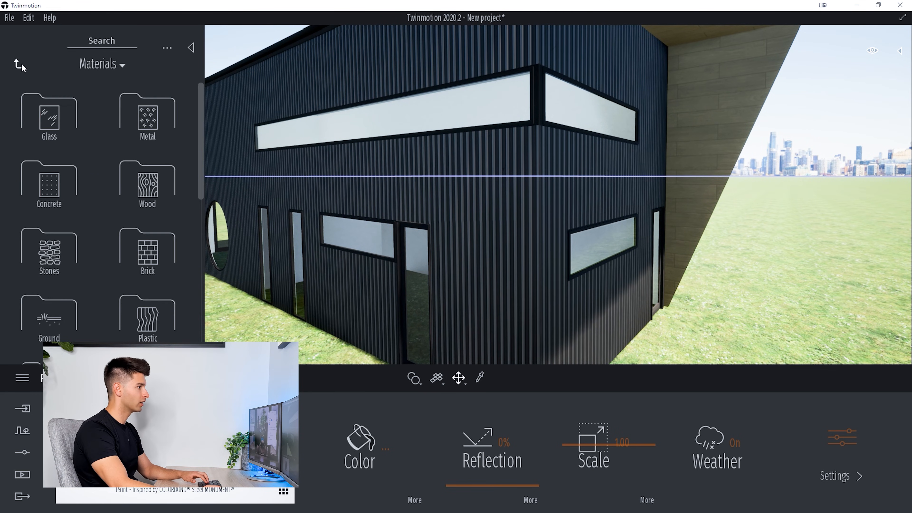
click(61, 120)
drag(147, 108, 482, 132)
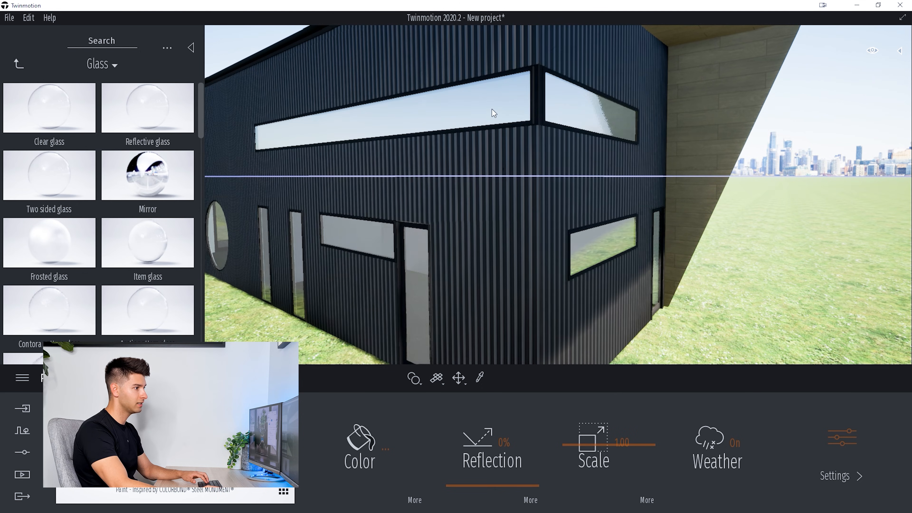
Step: Apply the Ipe A wood material to the timber lining of the overhang
click(21, 65)
click(151, 180)
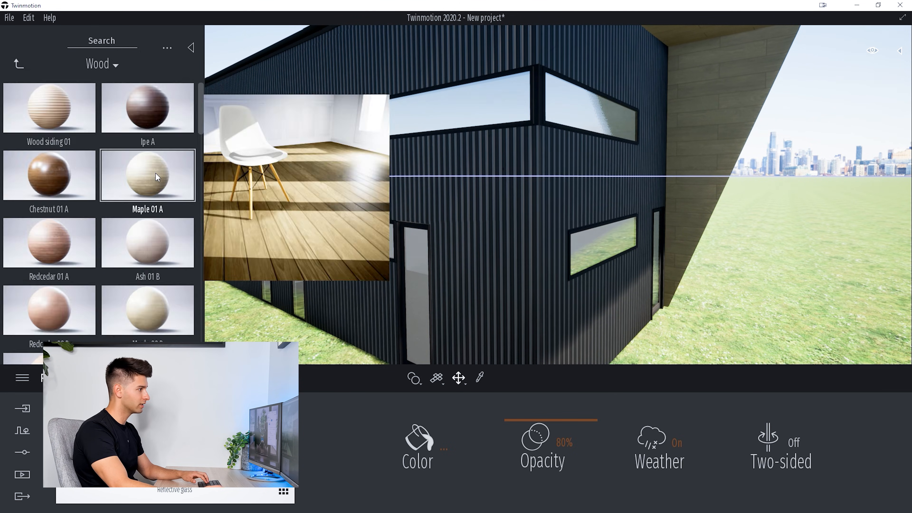
drag(152, 113, 723, 129)
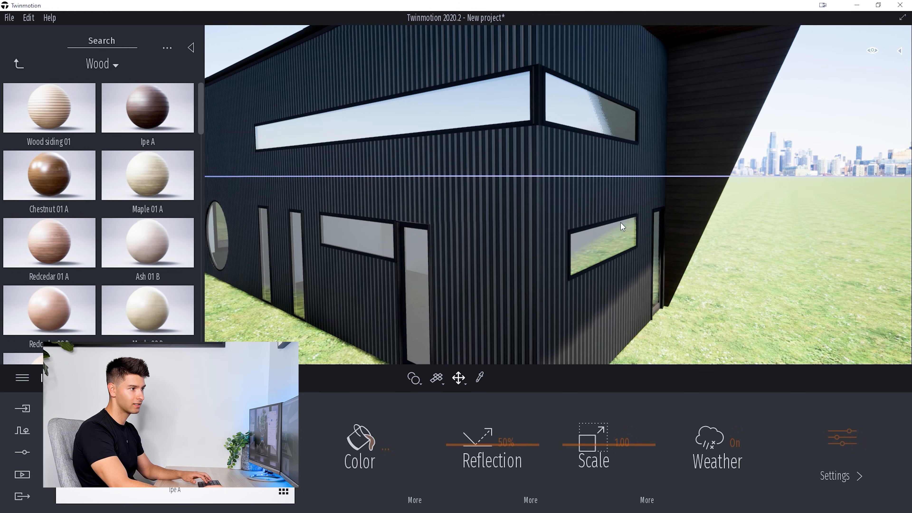
Step: Rotate the Ipe A wood texture on the overhang lining to 90° and reopen its rotation setting
click(645, 500)
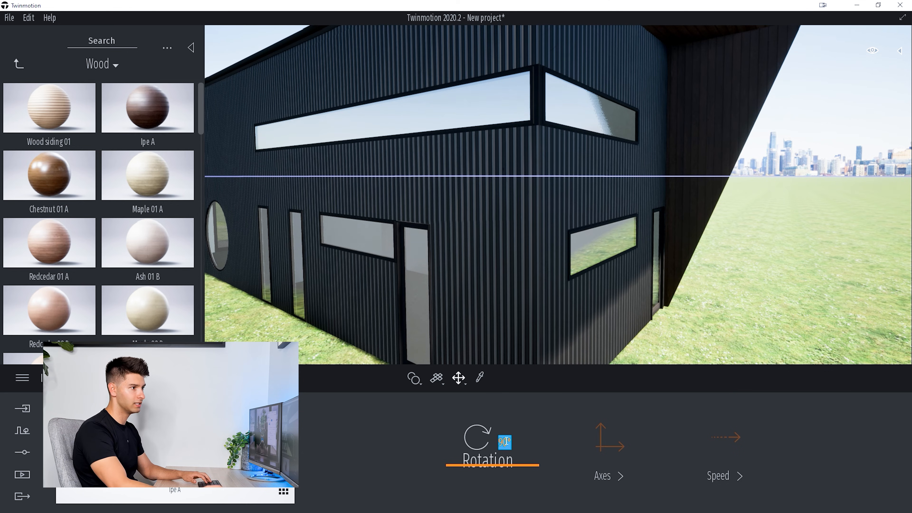
text(90)
key(Return)
click(50, 378)
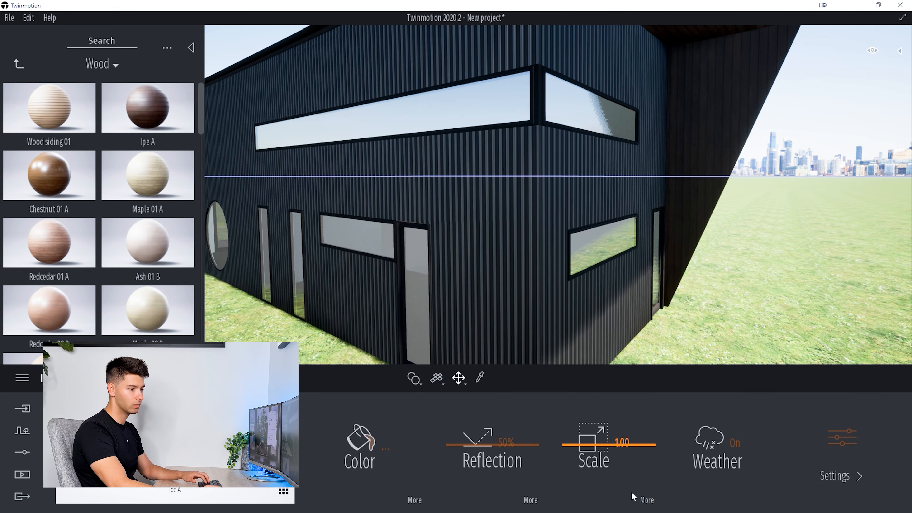
click(648, 500)
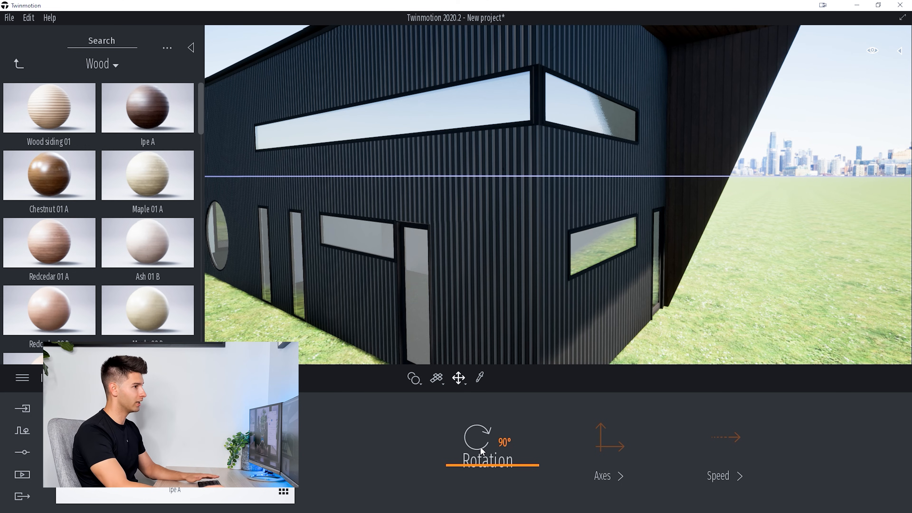
Step: Set the scene's time of day to 18:47 so low sunlight falls on the long facade
key(s)
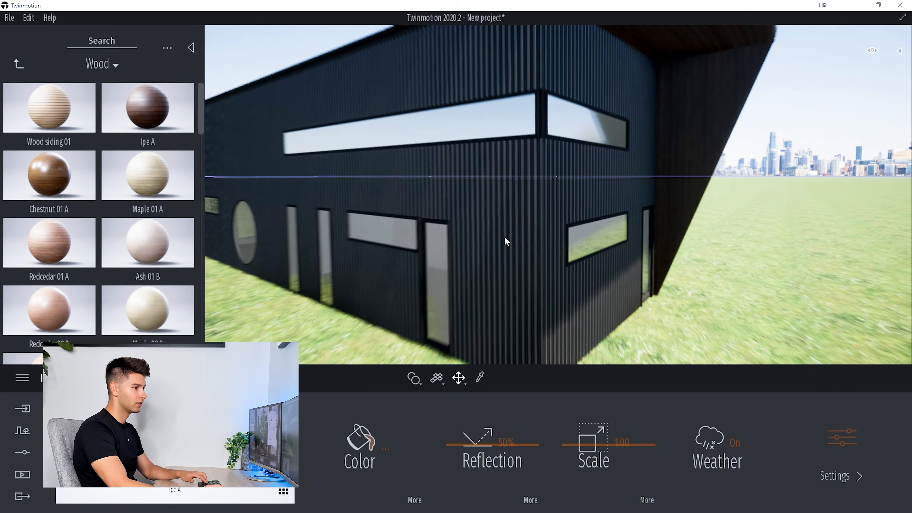
right_drag(505, 240, 499, 230)
key(q)
key(w)
key(e)
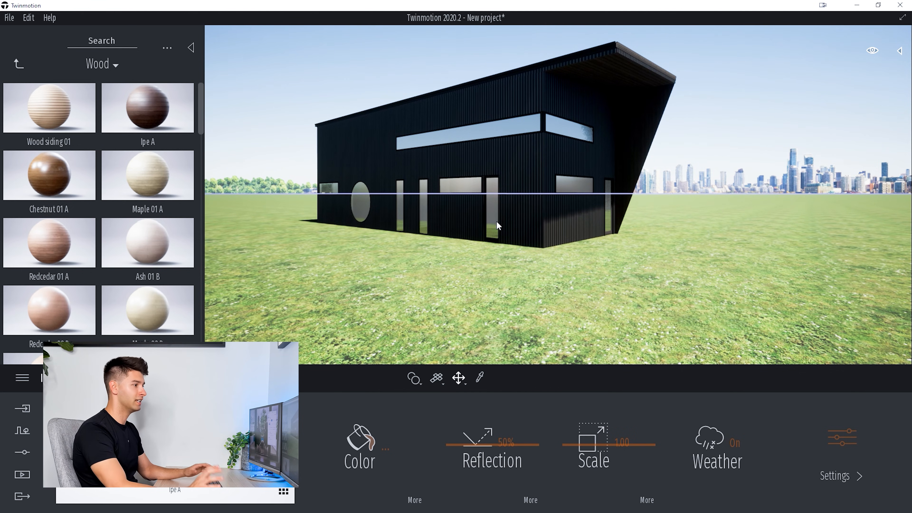
mouse_move(10, 91)
click(18, 64)
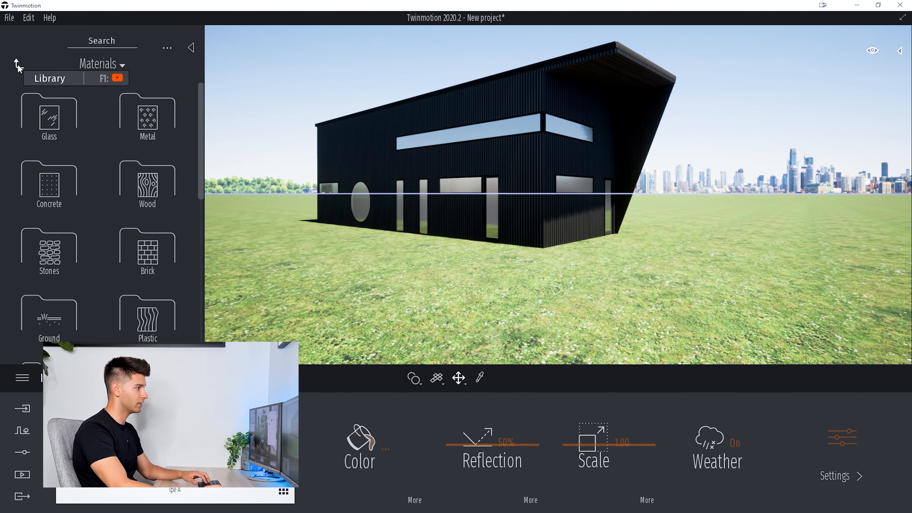
click(22, 430)
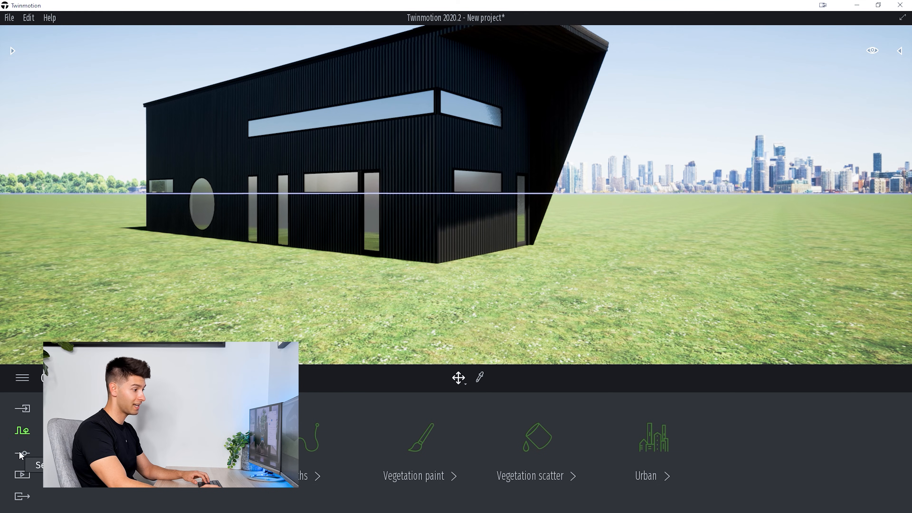
click(21, 453)
click(327, 448)
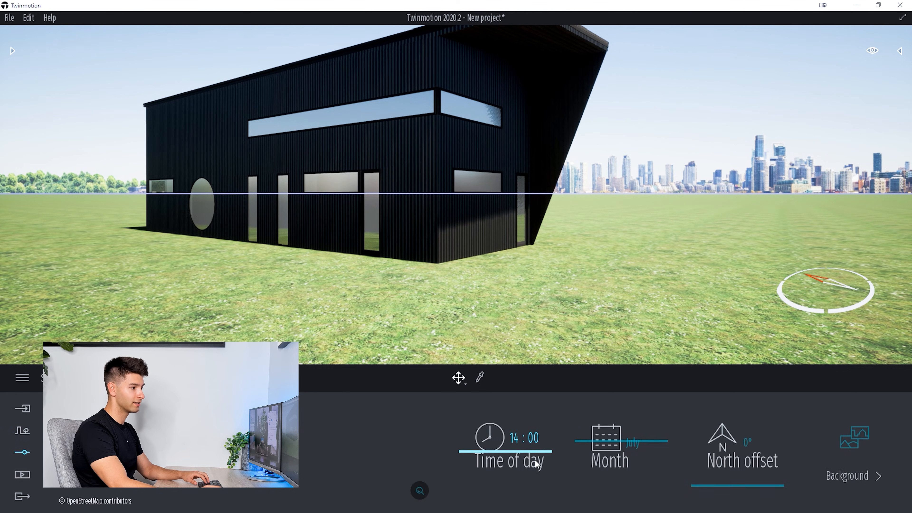
key(s)
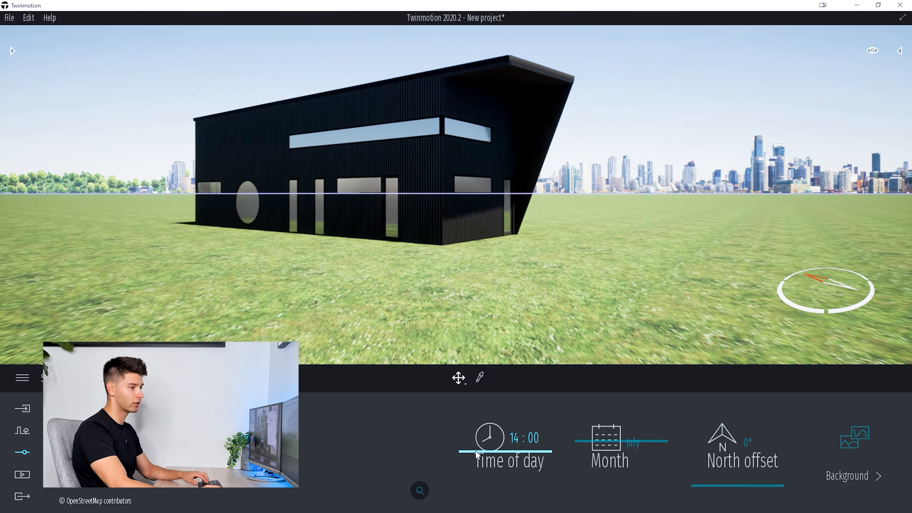
drag(468, 455, 466, 468)
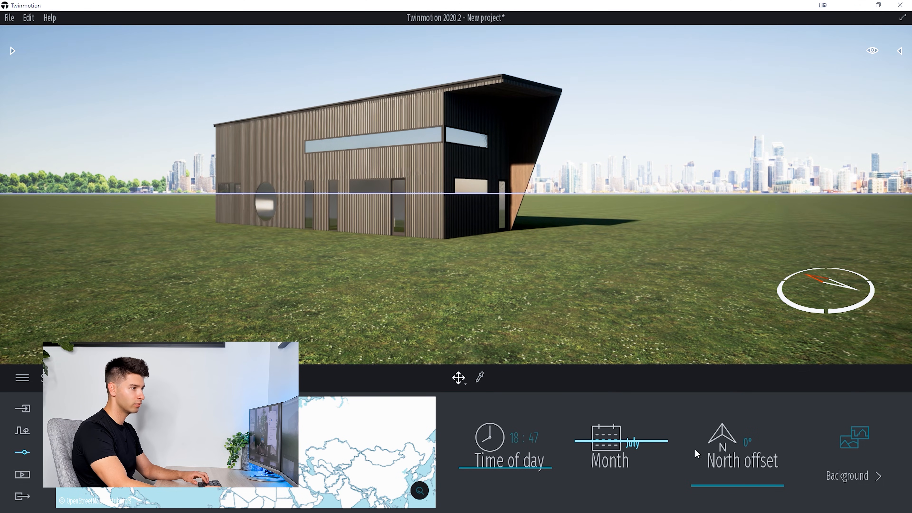
Step: Adjust the weather to a partly cloudy sky
click(58, 377)
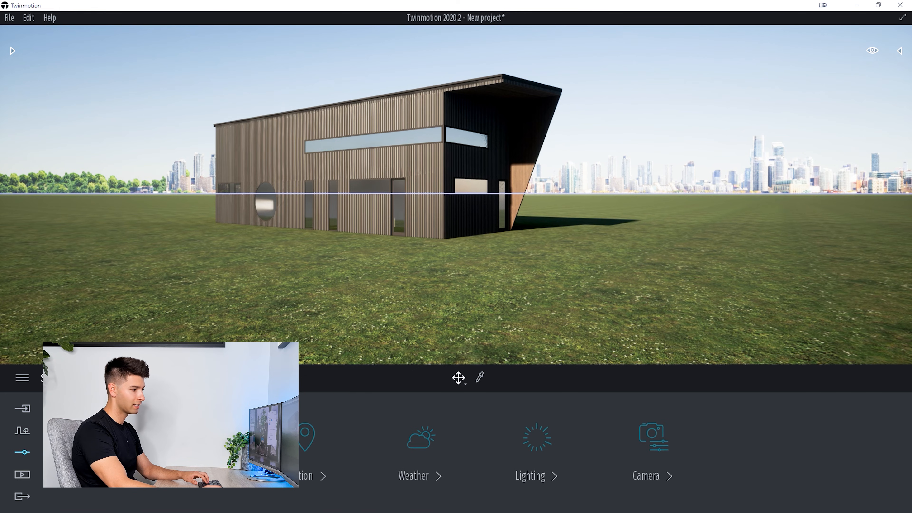
click(417, 449)
drag(75, 453, 126, 453)
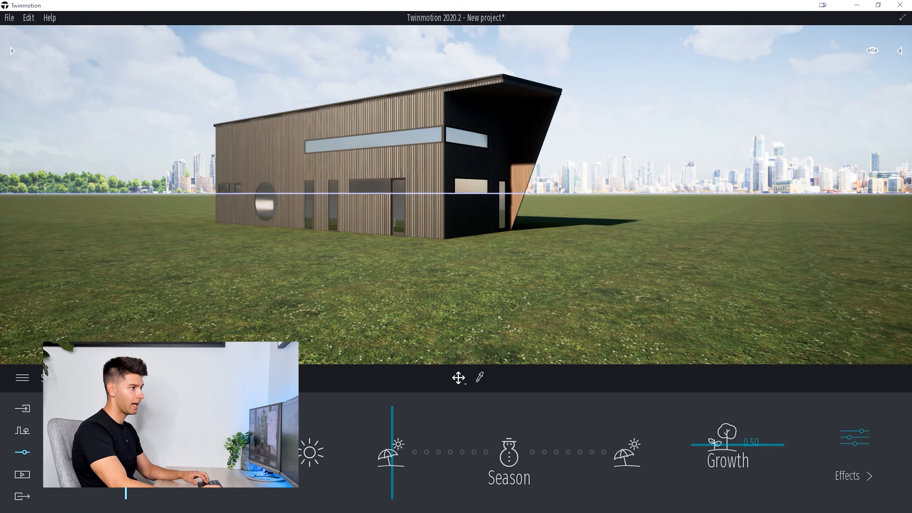
Step: Change the scene's background picture to Mountains
click(298, 442)
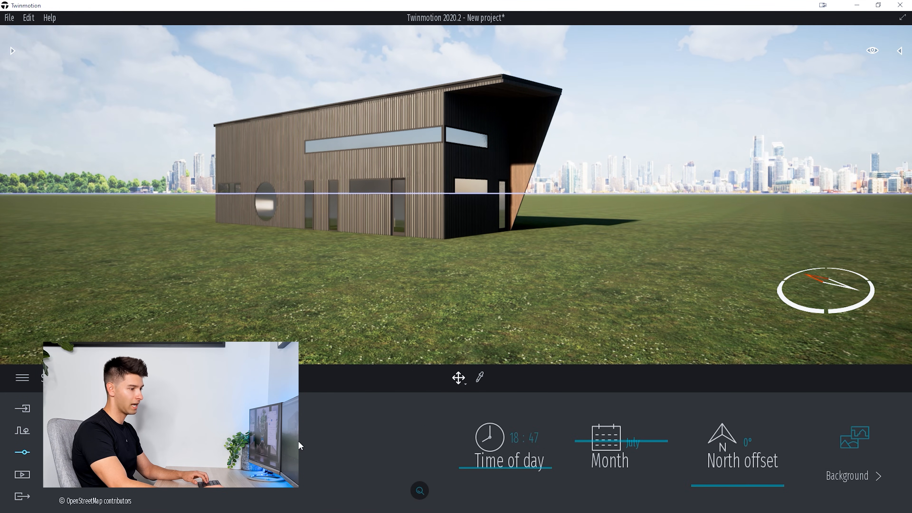
click(867, 438)
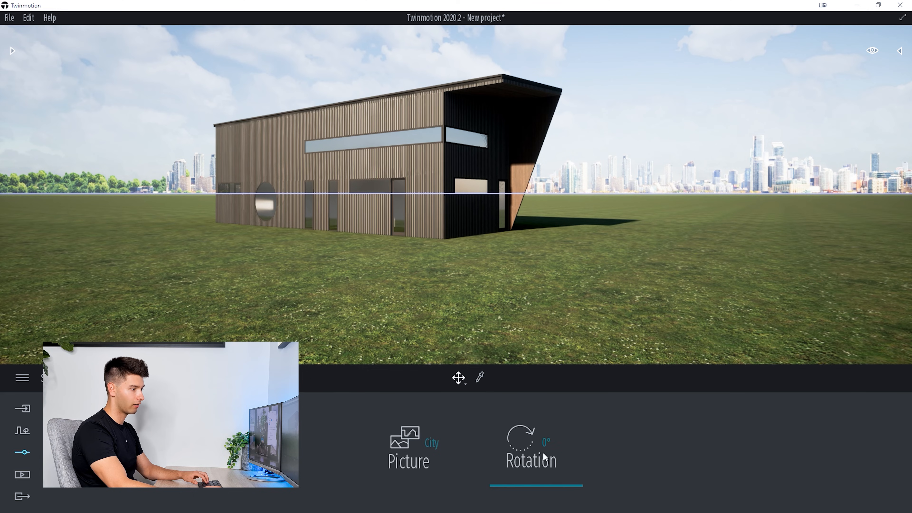
click(436, 444)
click(306, 334)
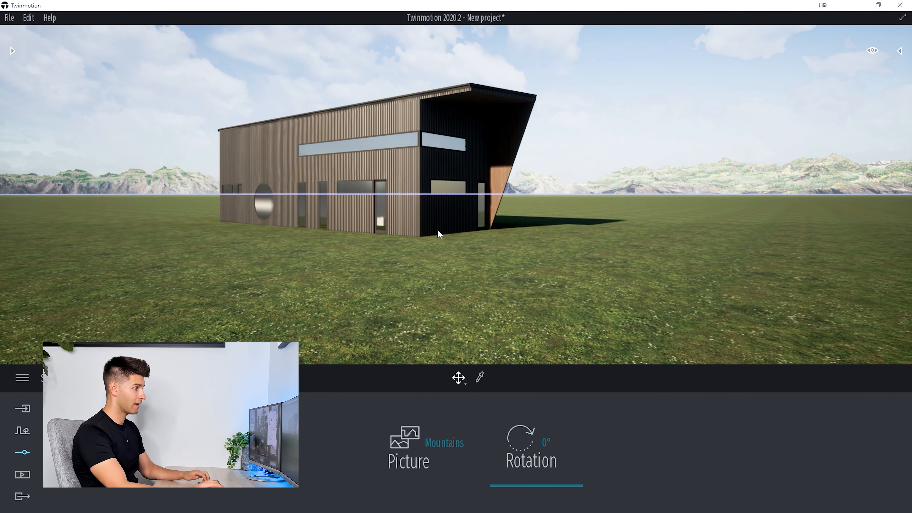
Step: Place a first curved row of Horse Chestnut trees on the grass beyond the rear end of the house
key(w)
key(a)
key(e)
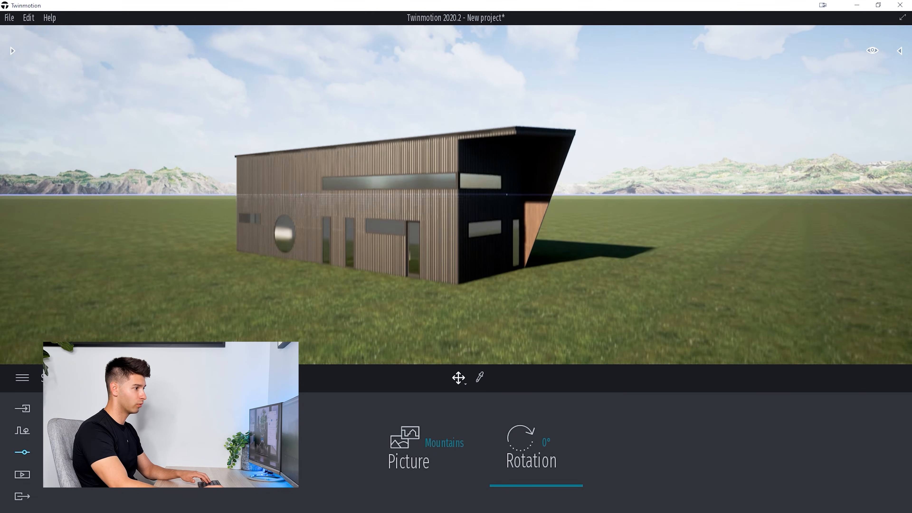
right_drag(426, 236, 386, 361)
key(e)
key(d)
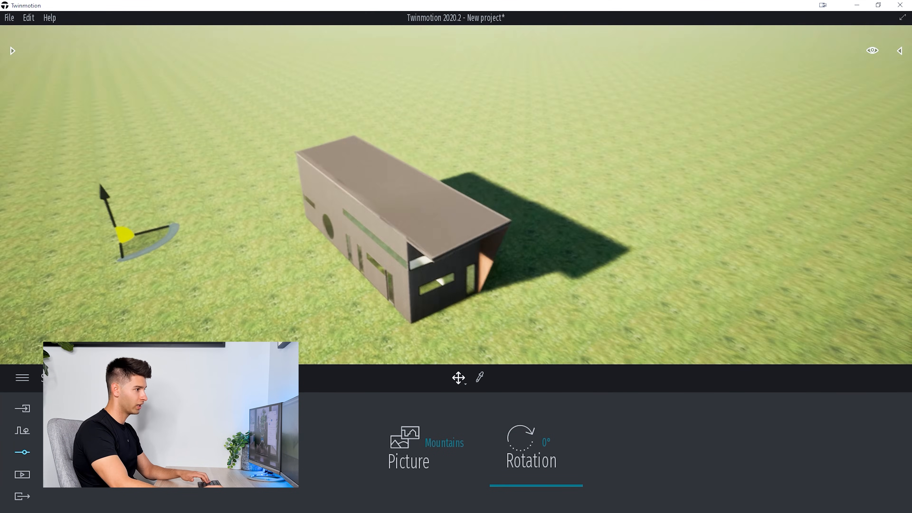
key(s)
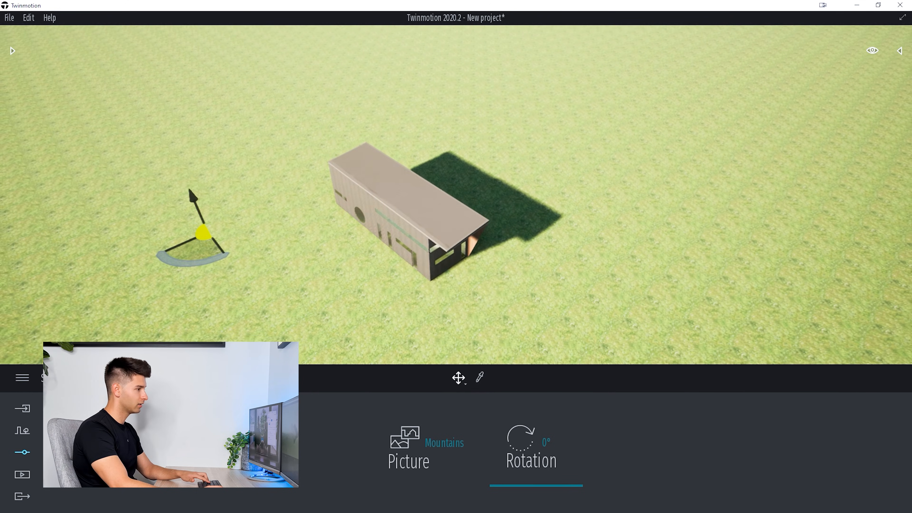
click(12, 51)
click(20, 66)
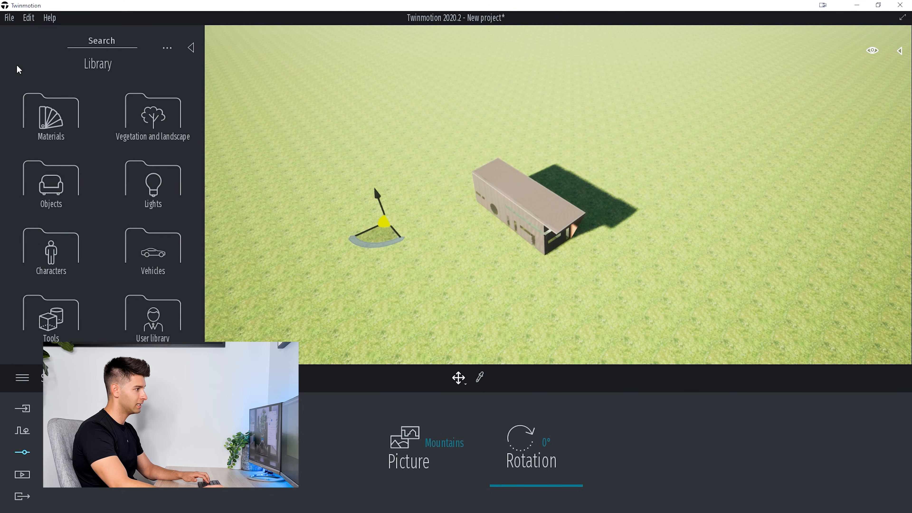
click(154, 117)
click(154, 117)
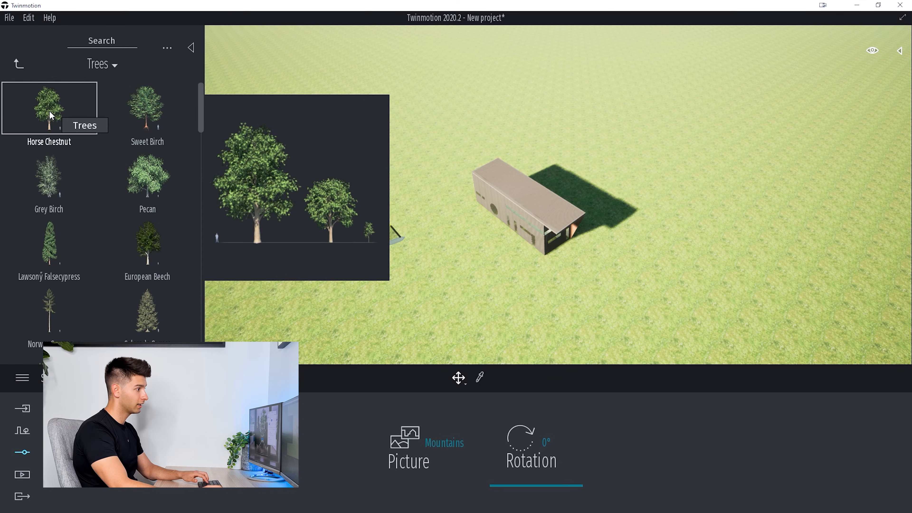
mouse_move(51, 111)
mouse_down()
mouse_move(338, 187)
mouse_move(340, 199)
mouse_move(322, 197)
mouse_move(403, 242)
mouse_move(413, 226)
mouse_move(403, 148)
mouse_move(381, 253)
mouse_move(364, 243)
mouse_move(392, 194)
mouse_move(420, 192)
mouse_move(404, 180)
mouse_move(452, 178)
mouse_up()
key(s)
key(s)
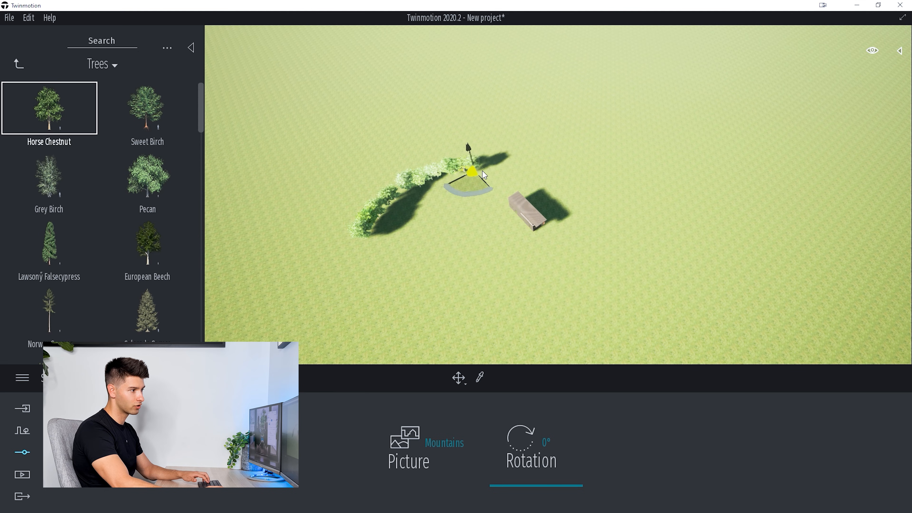
Step: Continue the tree row in an arc behind the house and around its far side
click(488, 172)
click(504, 172)
click(528, 172)
click(552, 174)
click(578, 180)
click(594, 191)
click(616, 218)
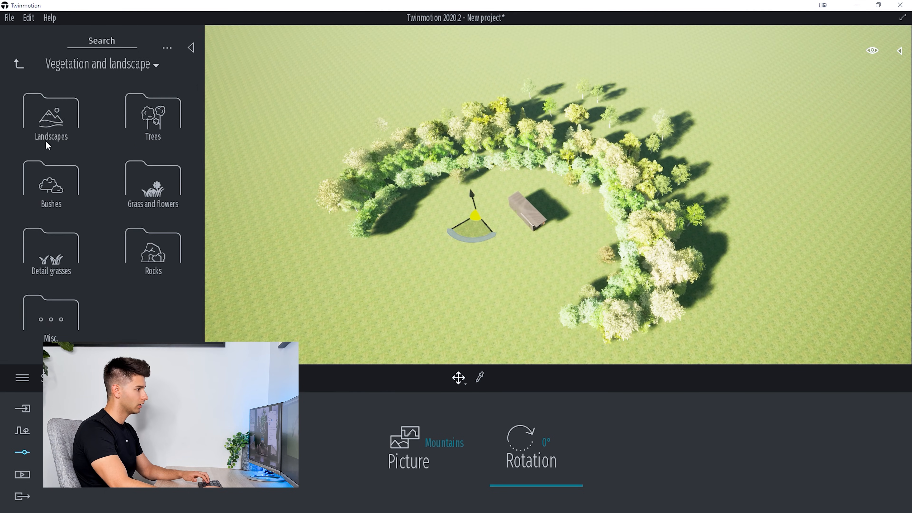
Step: Try to place Bush base 2 shrubs one by one along the inner edge of the tree belt
click(55, 187)
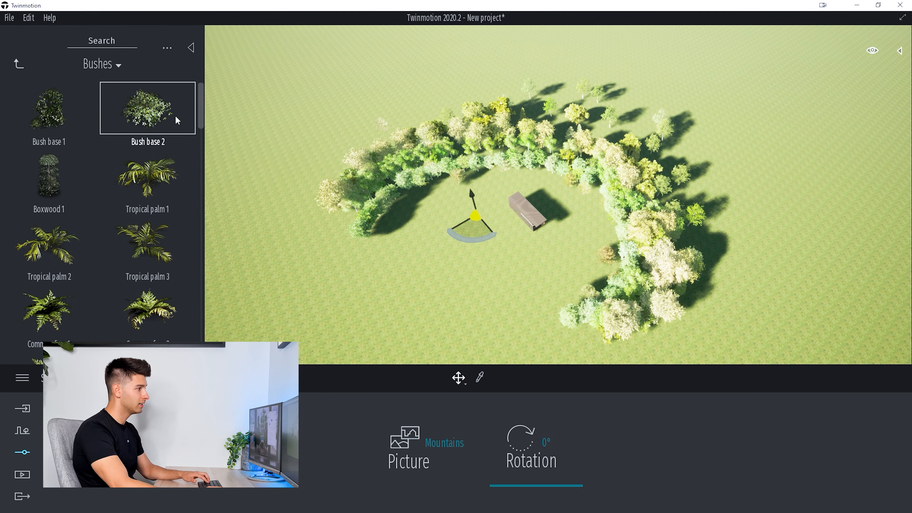
drag(175, 118, 388, 224)
drag(422, 194, 527, 175)
drag(593, 181, 282, 257)
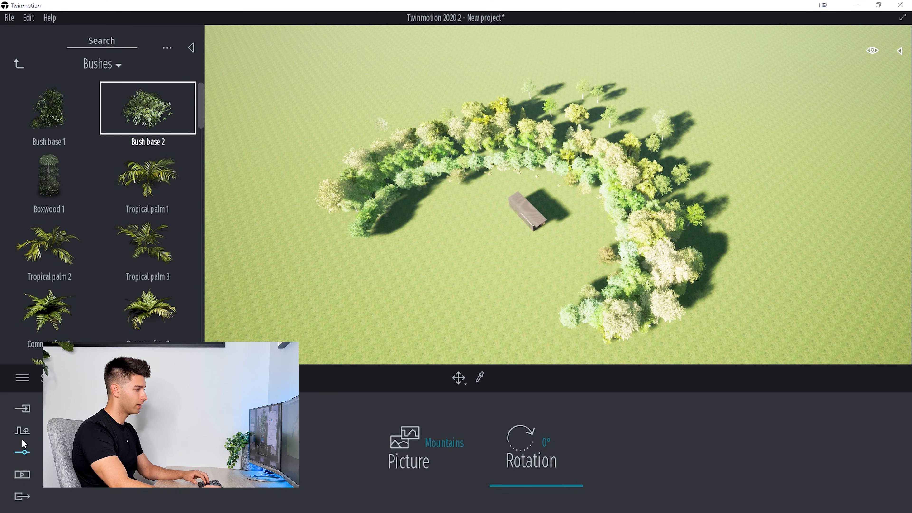
Step: Set up Vegetation paint with Bush base 2 as a plant to paint
click(26, 434)
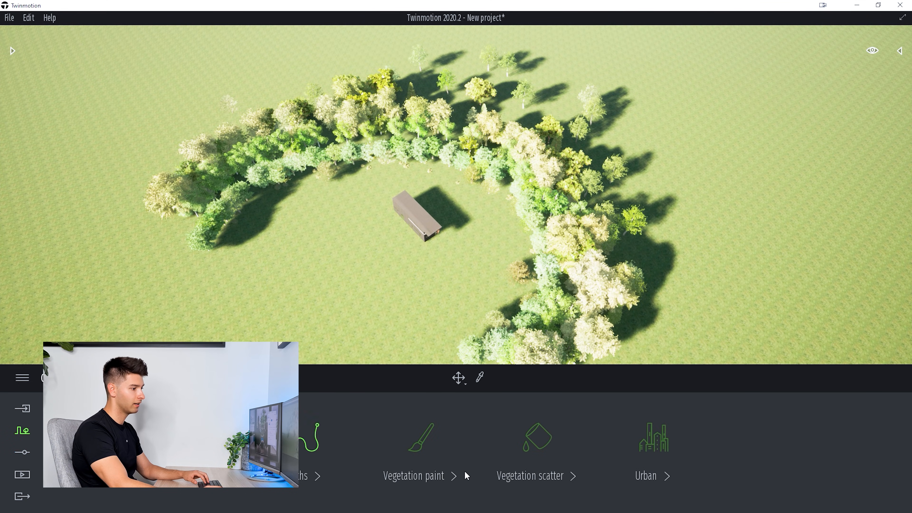
click(417, 446)
mouse_move(106, 168)
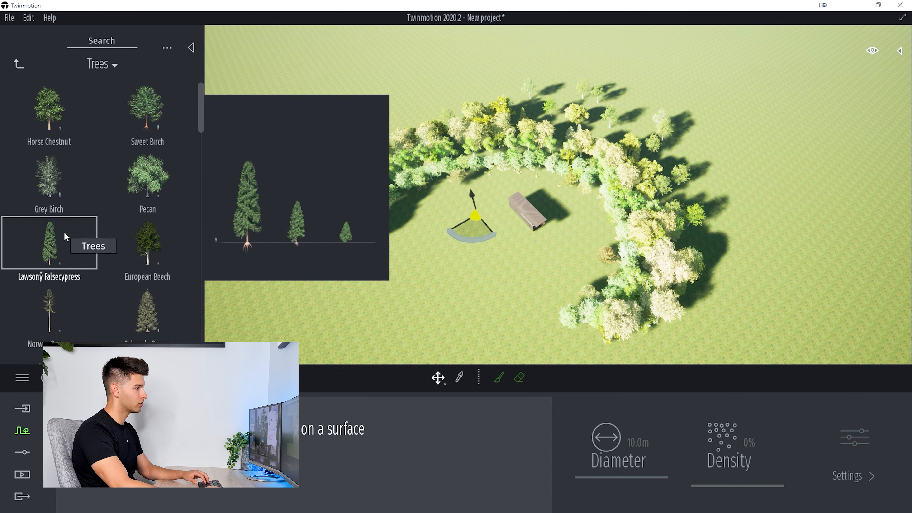
scroll(64, 232, down, 1)
click(19, 64)
click(47, 179)
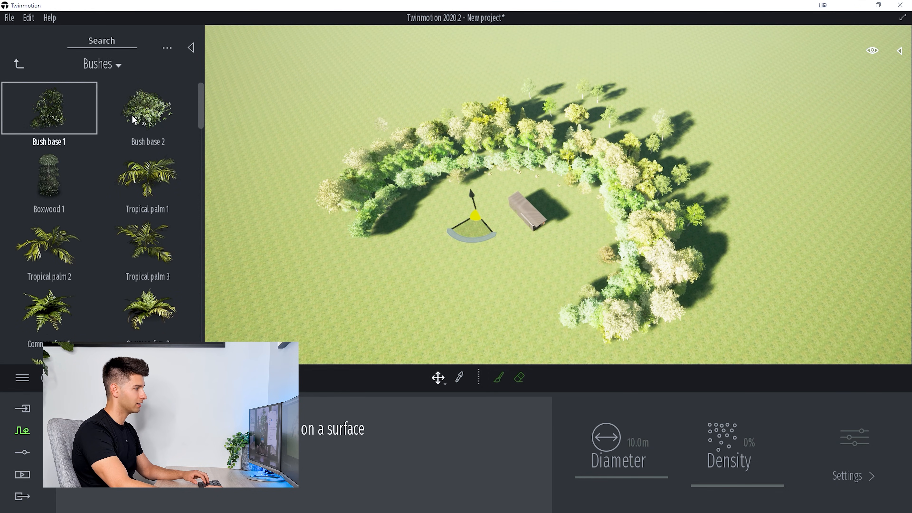
mouse_move(149, 145)
mouse_down()
mouse_move(162, 406)
mouse_move(172, 445)
mouse_up()
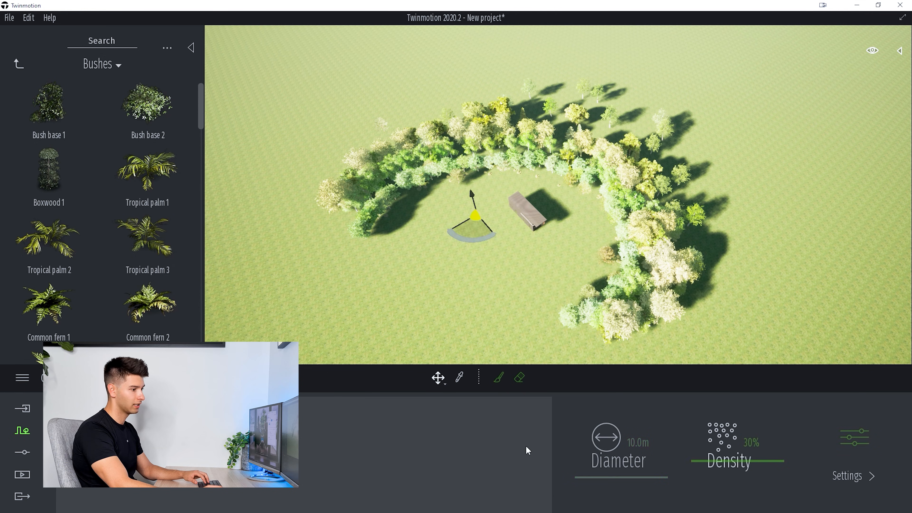
Step: Paint bushes along the whole inner edge of the tree belt with a 10.0 m brush at 30% density
click(501, 381)
mouse_move(380, 220)
mouse_down()
mouse_move(463, 179)
mouse_move(542, 178)
mouse_move(590, 191)
mouse_up()
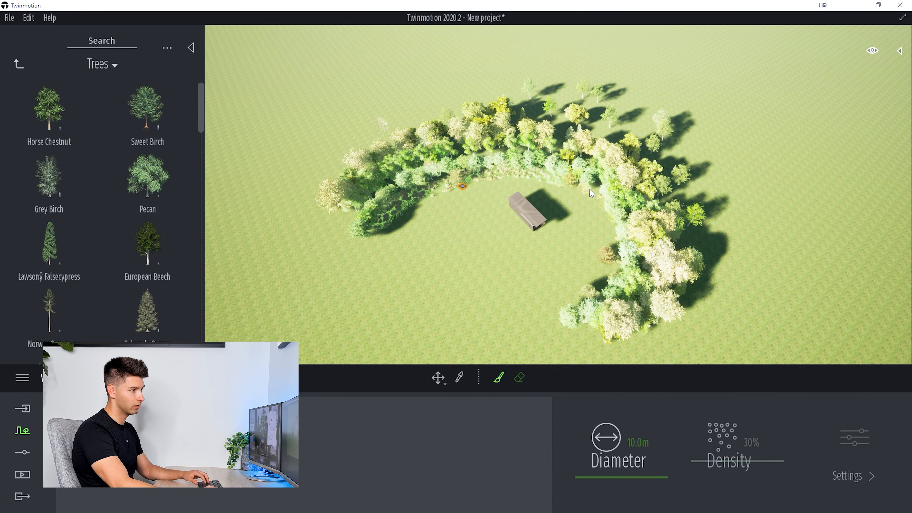
mouse_move(609, 221)
mouse_down()
mouse_move(600, 284)
mouse_move(603, 215)
mouse_move(558, 185)
mouse_move(466, 182)
mouse_up()
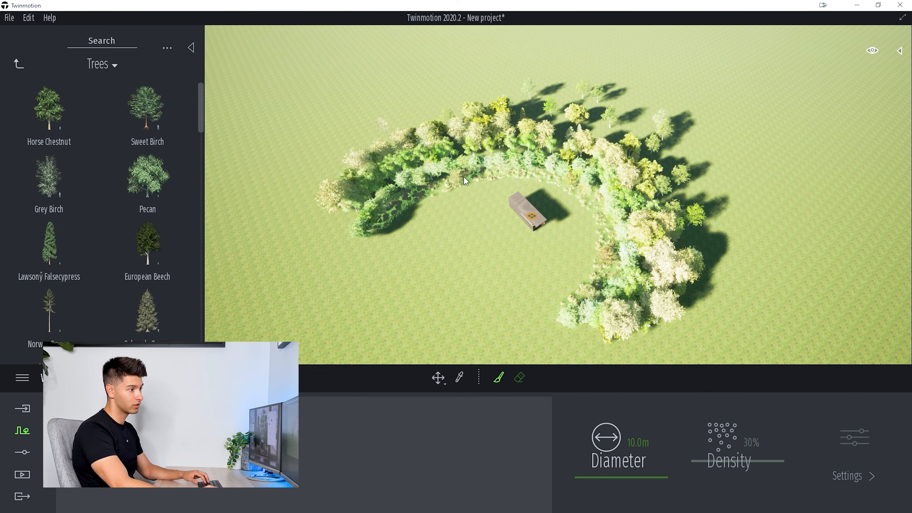
drag(386, 226, 386, 228)
key(Escape)
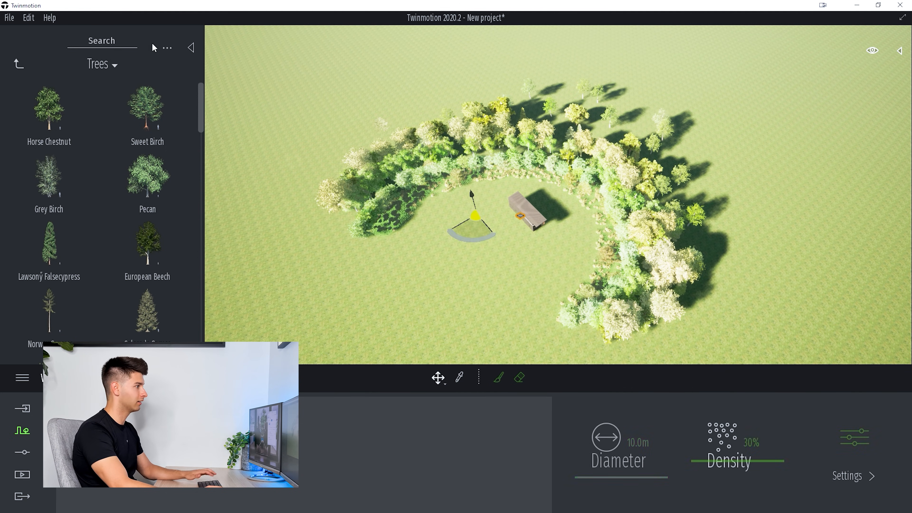
key(Escape)
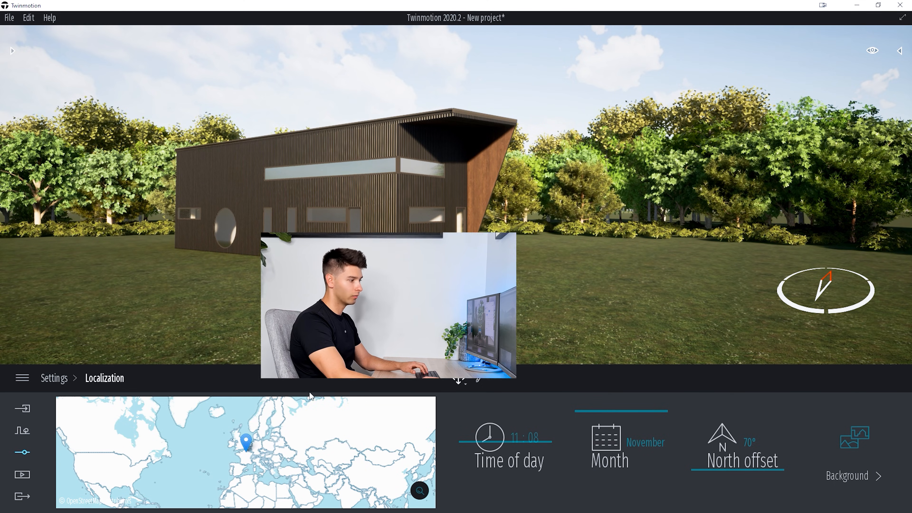
Step: Create a still image from the current eye-level view of the house
click(25, 478)
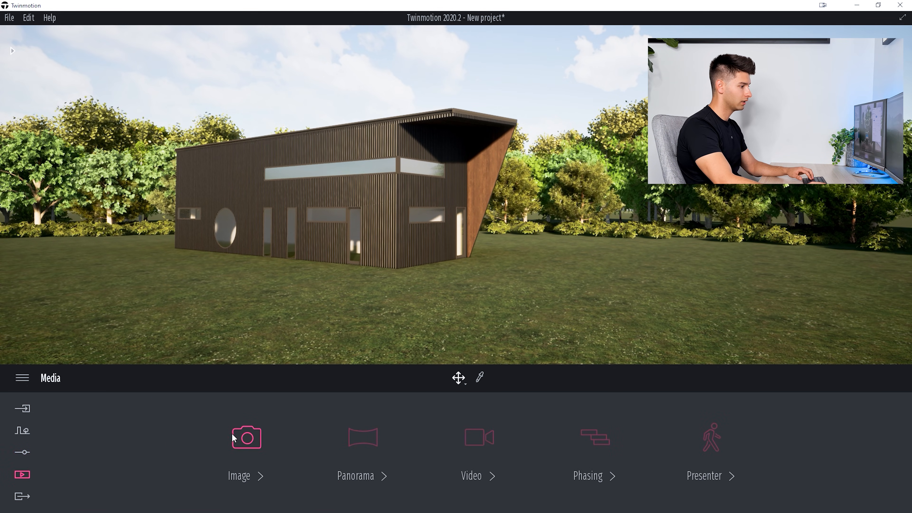
click(242, 438)
click(103, 438)
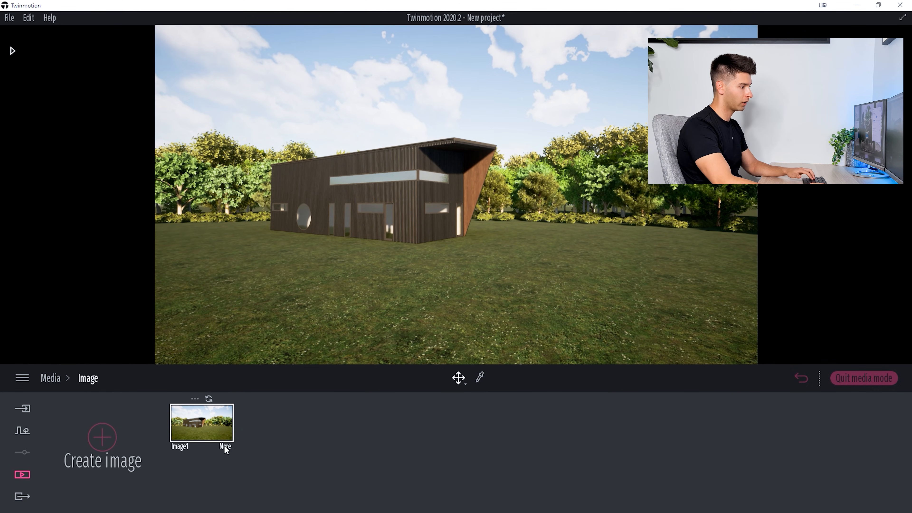
Step: Set the camera field of view of Image1 to 75
click(223, 447)
click(88, 380)
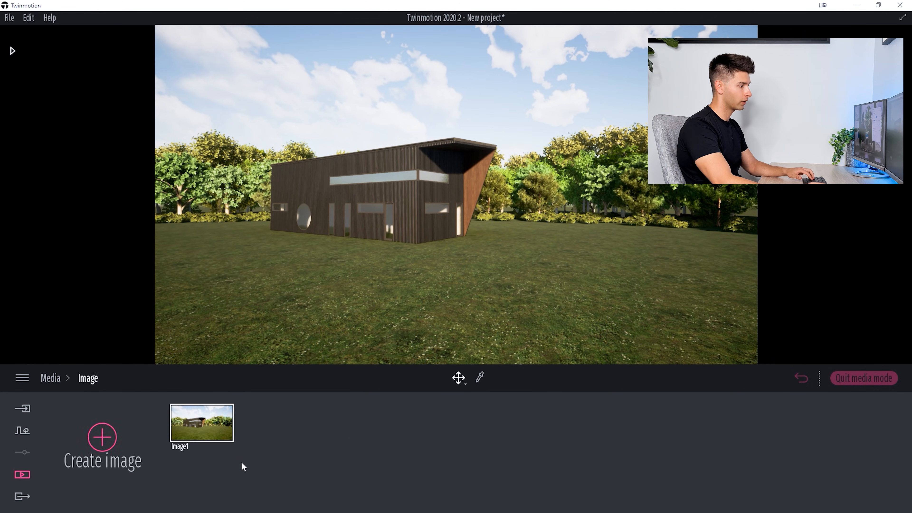
click(228, 449)
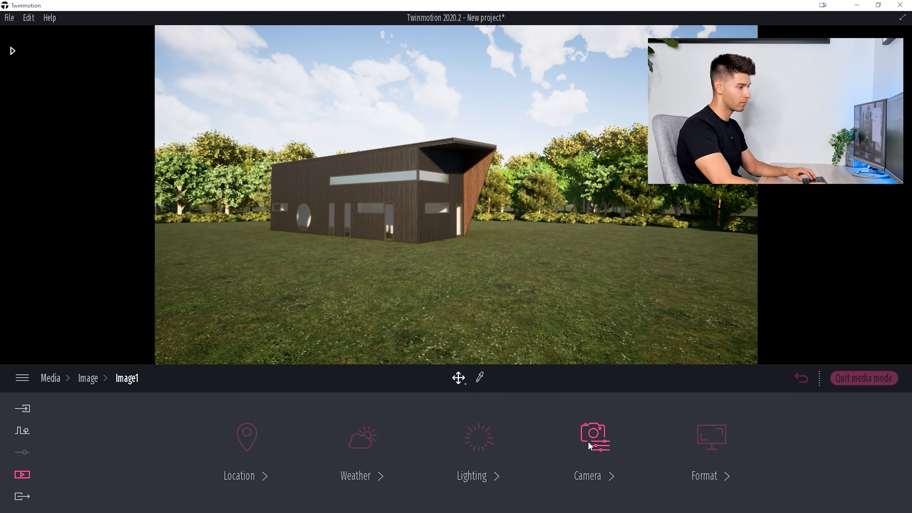
click(594, 443)
drag(108, 449, 102, 457)
click(142, 444)
text(7)
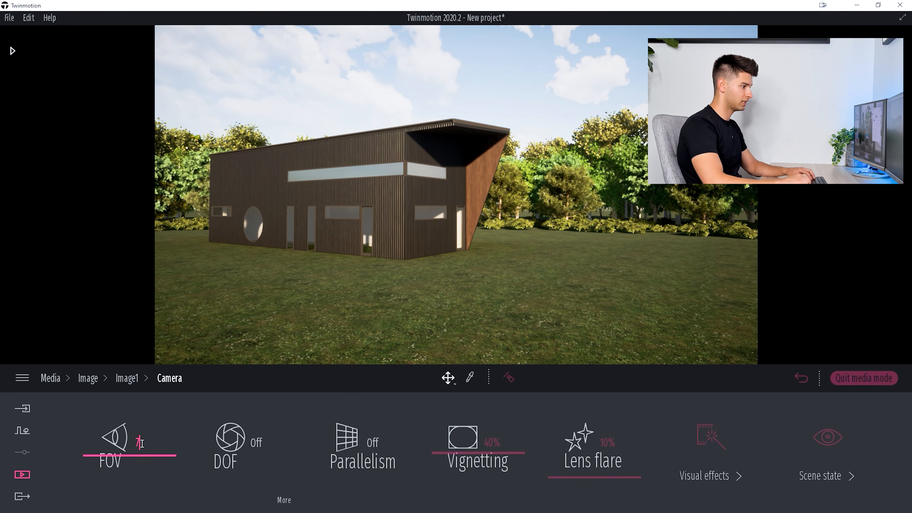
text(5)
key(Return)
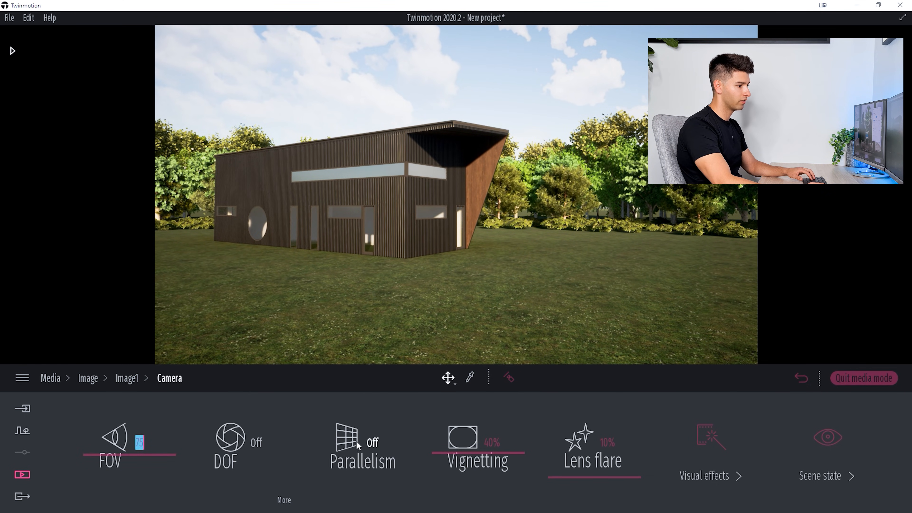
Step: Turn on Parallelism and set Vignetting to 0% in the camera settings of Image1
click(377, 448)
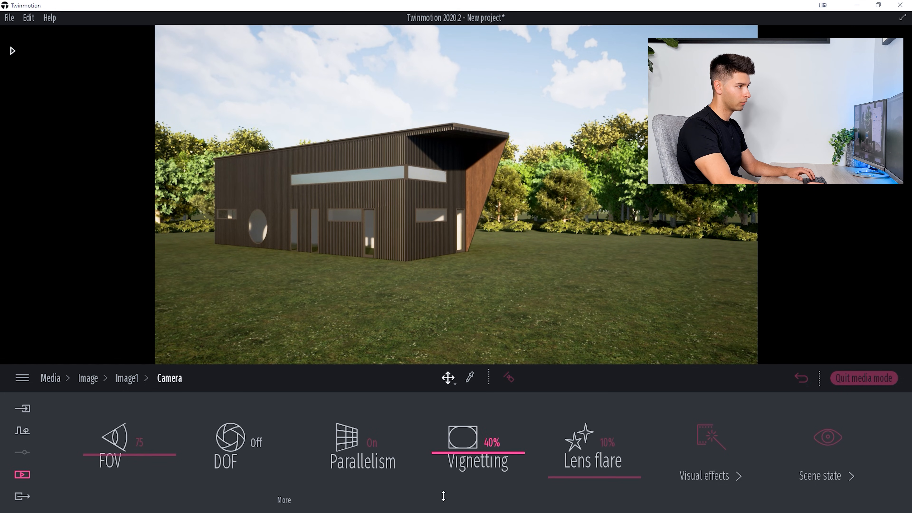
drag(444, 496, 443, 503)
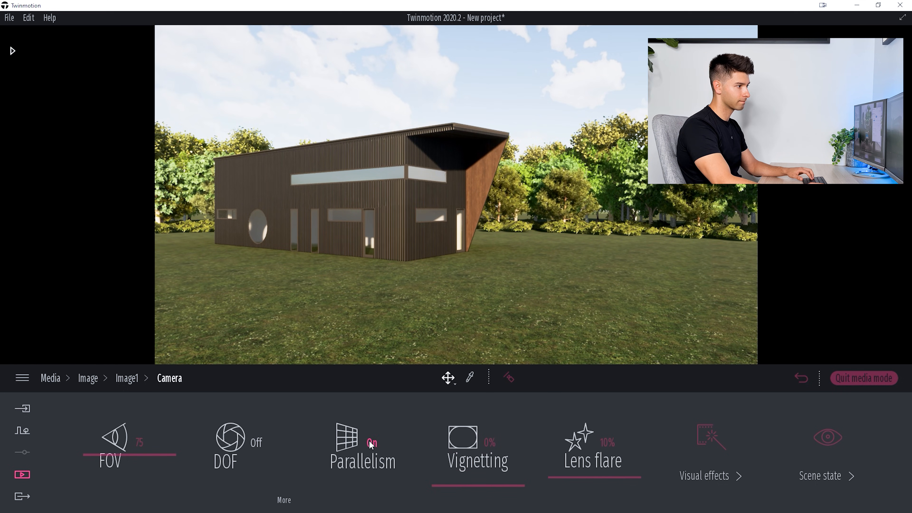
Step: Reframe the view closer to the house's corner with the roof overhang and re-capture Image1 from it
click(90, 379)
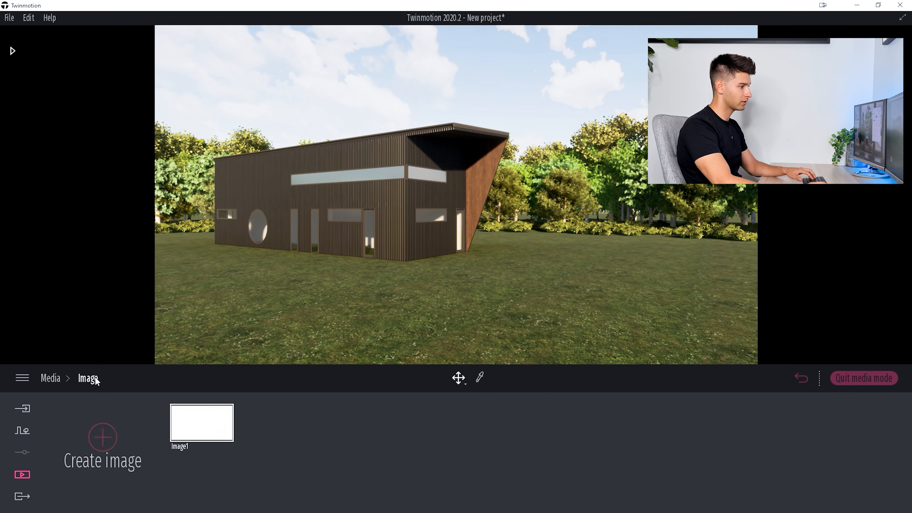
right_drag(315, 310, 317, 307)
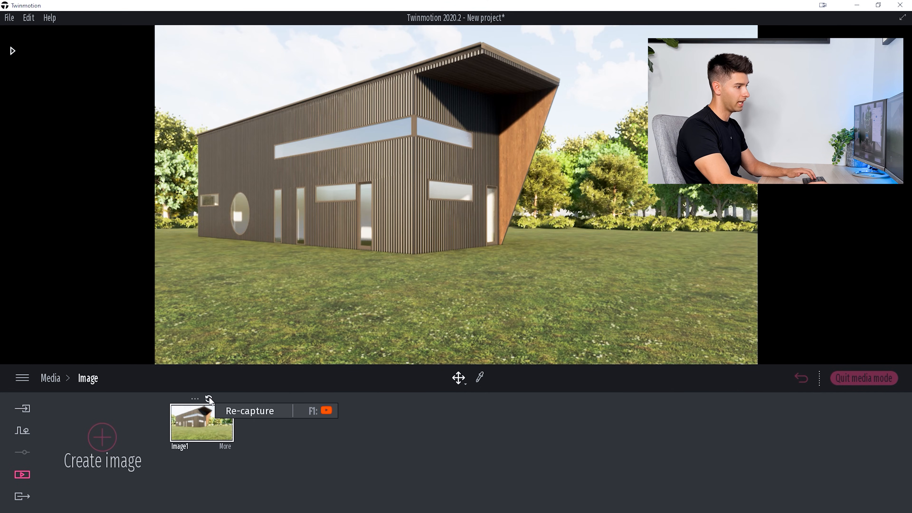
click(207, 401)
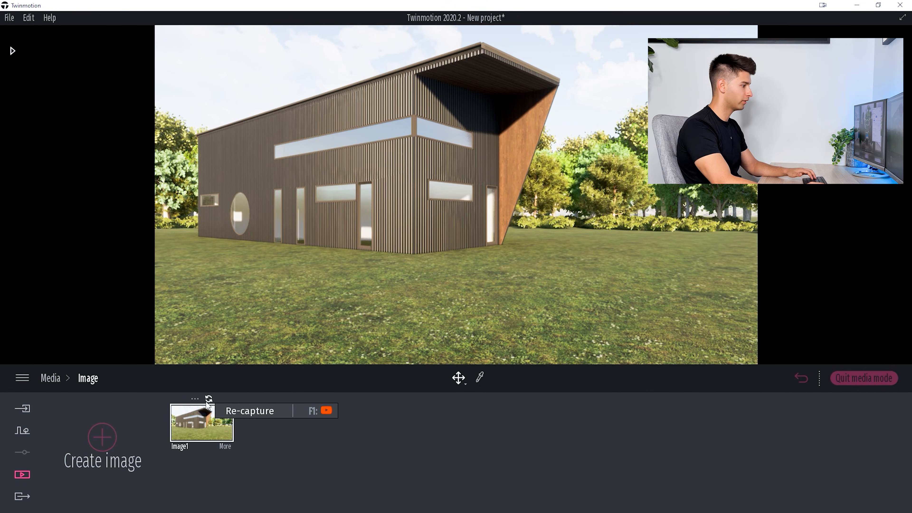
Step: Select Image1 as the image to export and export it to the Desktop folder
click(23, 497)
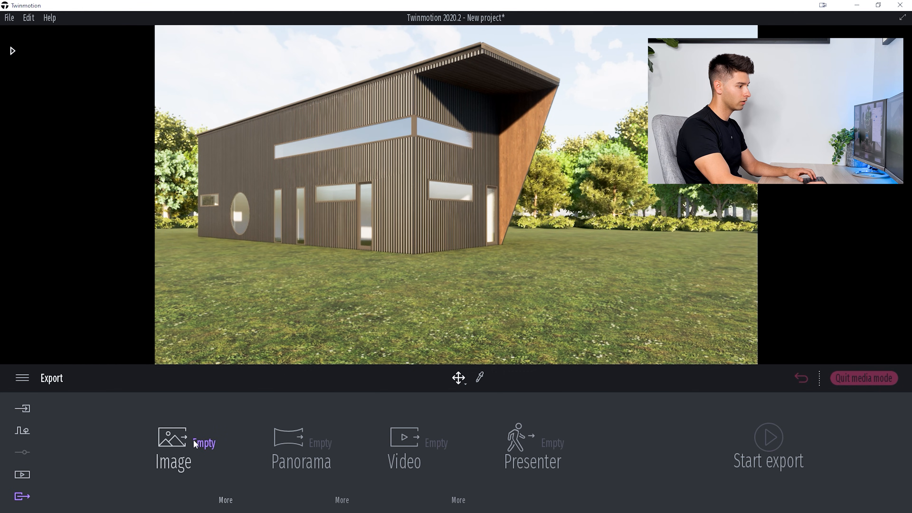
click(202, 443)
click(201, 248)
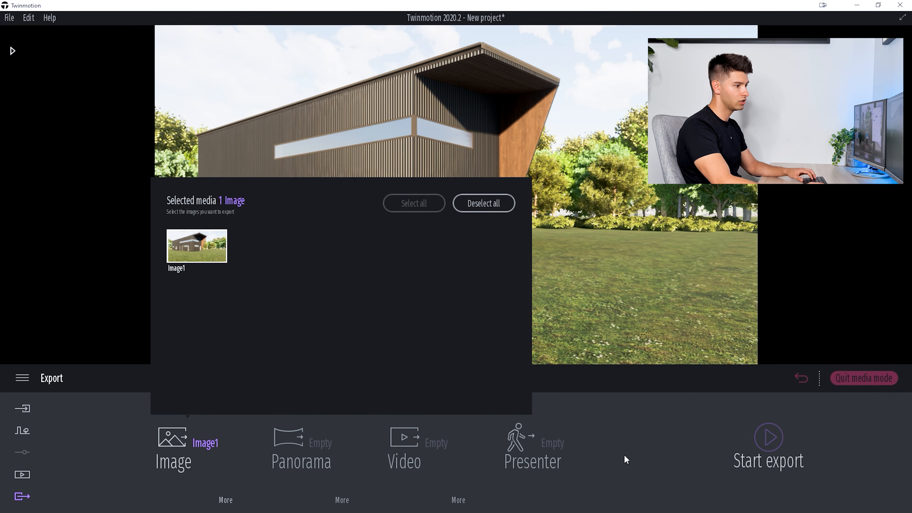
click(626, 456)
click(775, 438)
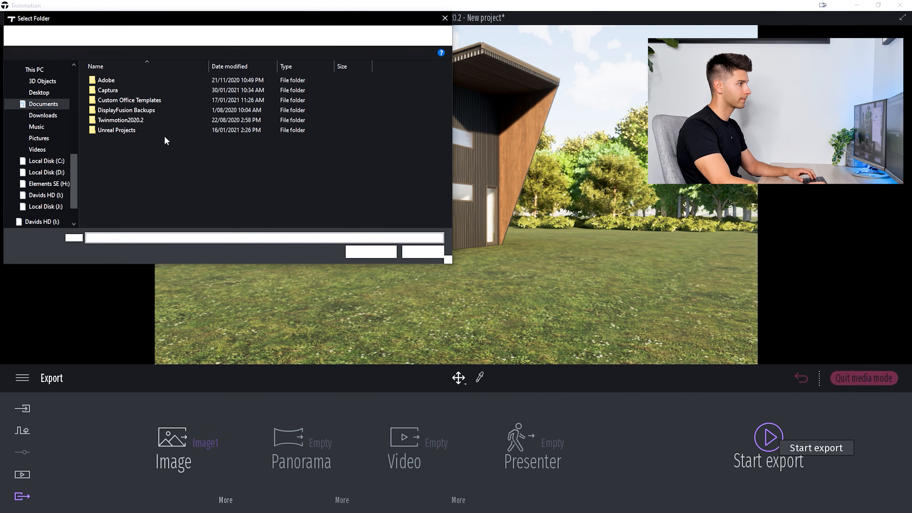
click(43, 93)
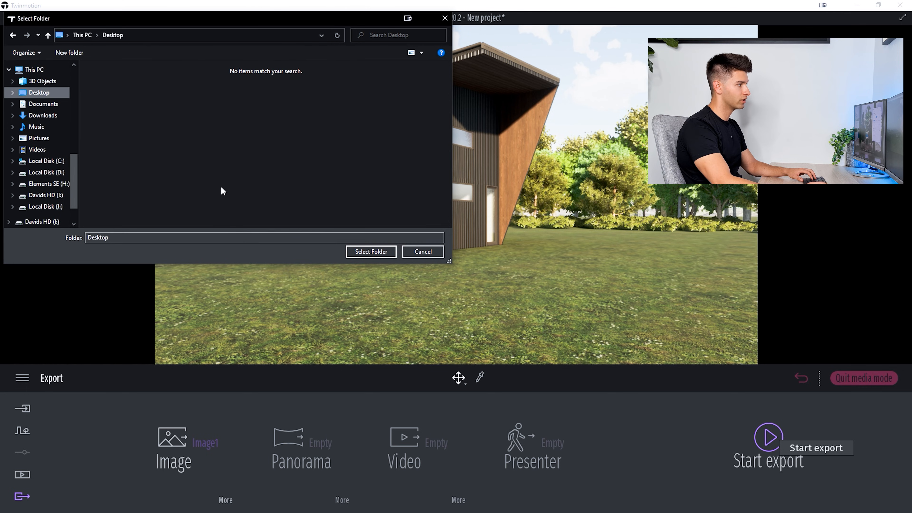
click(369, 252)
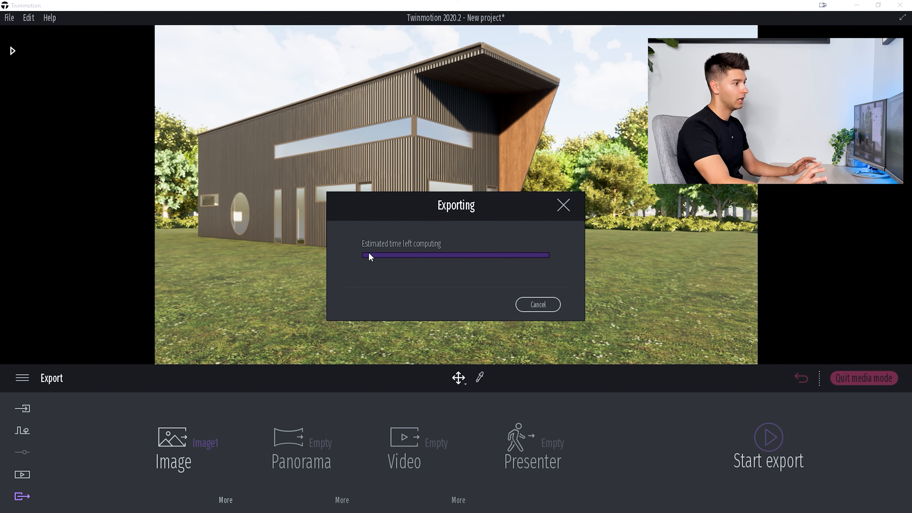